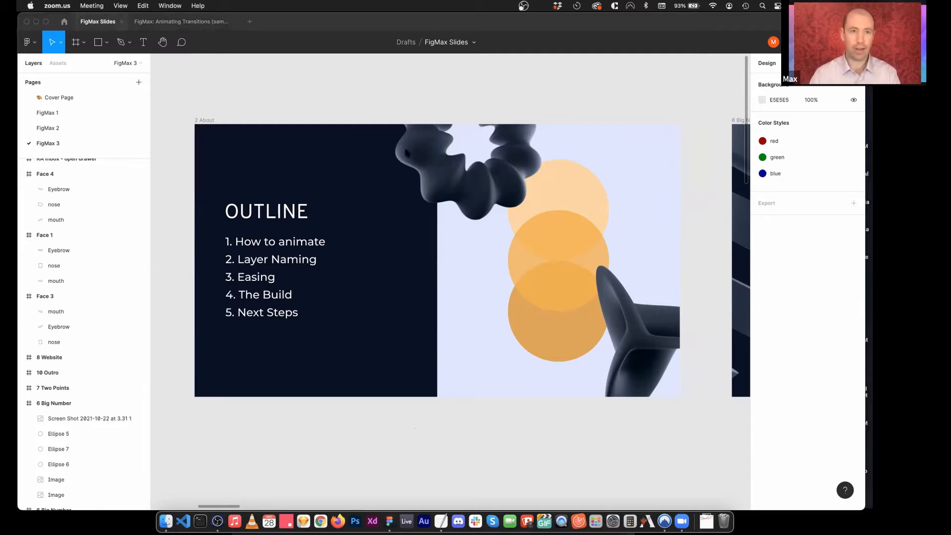
# Step: Switch to the FigMax: Animating Transitions (sample files) document and look over all its sample screens
pyautogui.click(406, 152)
pyautogui.click(201, 21)
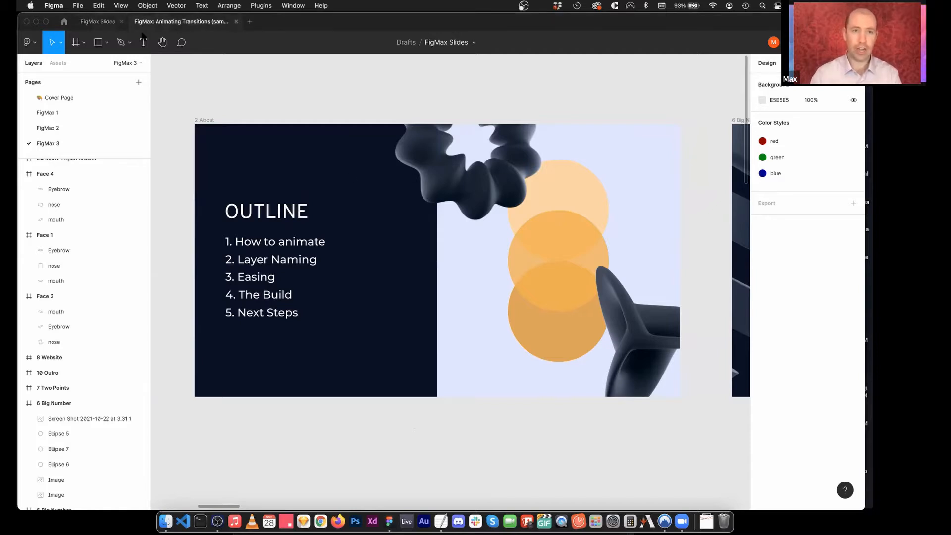
pyautogui.hscroll(-4, 365, 206)
pyautogui.hscroll(7, 374, 206)
pyautogui.hscroll(-4, 382, 208)
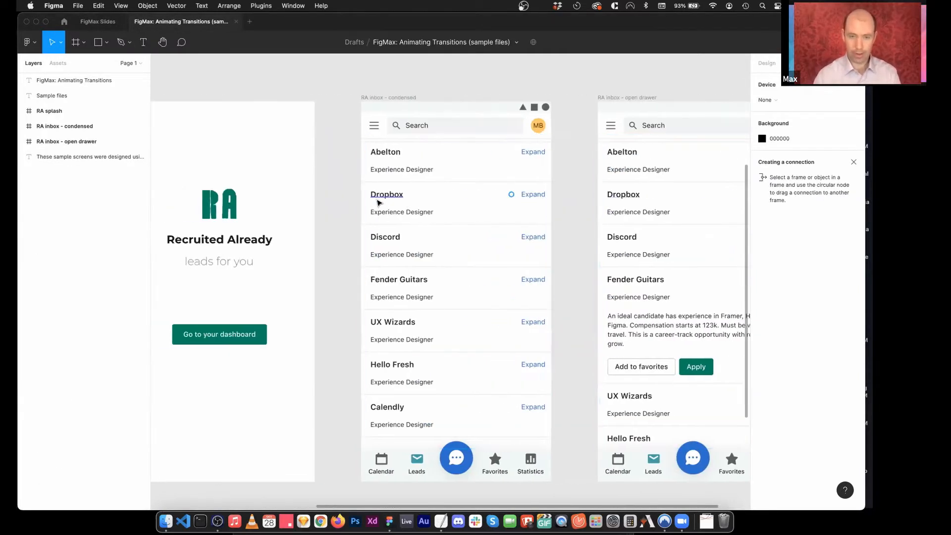
pyautogui.hotkey('shift', '1')
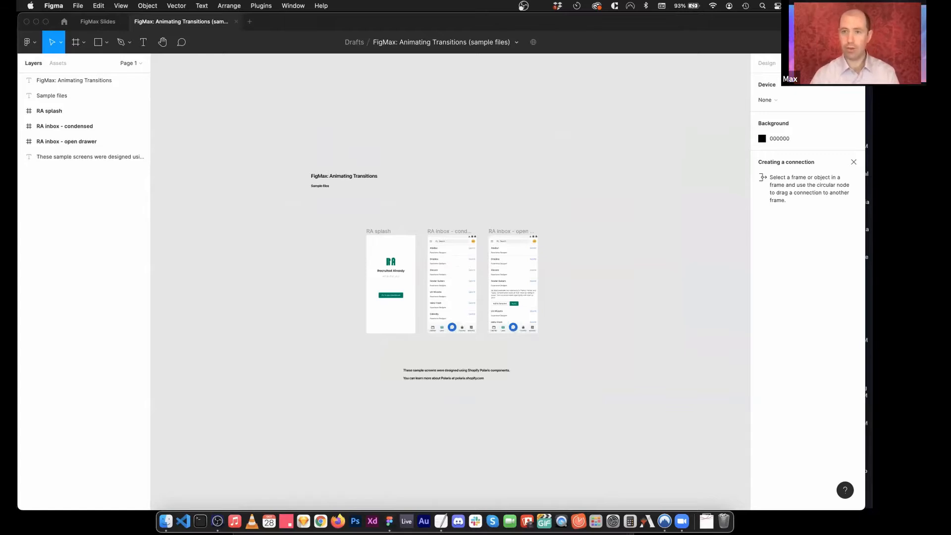
# Step: Open the sample file's Community page from its publishing details and copy the page link
pyautogui.click(803, 42)
pyautogui.click(386, 112)
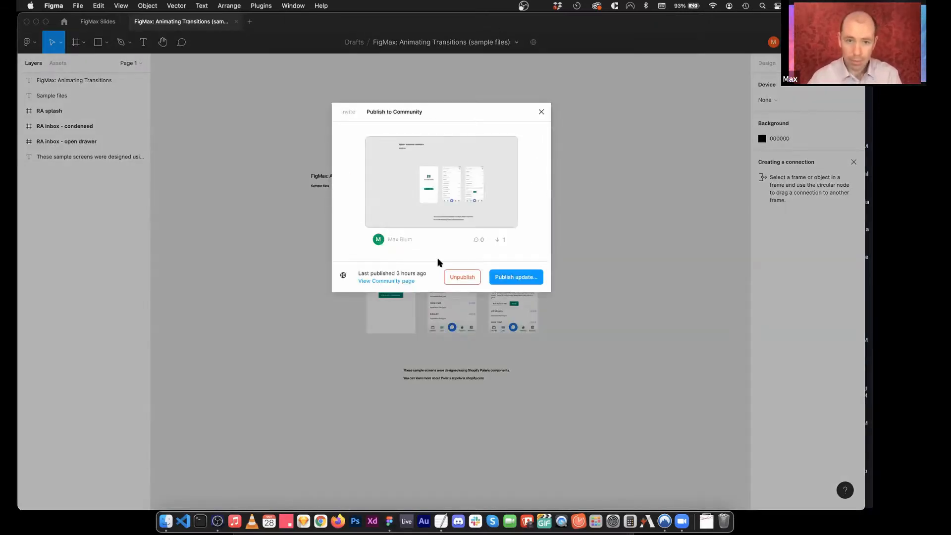
pyautogui.click(396, 281)
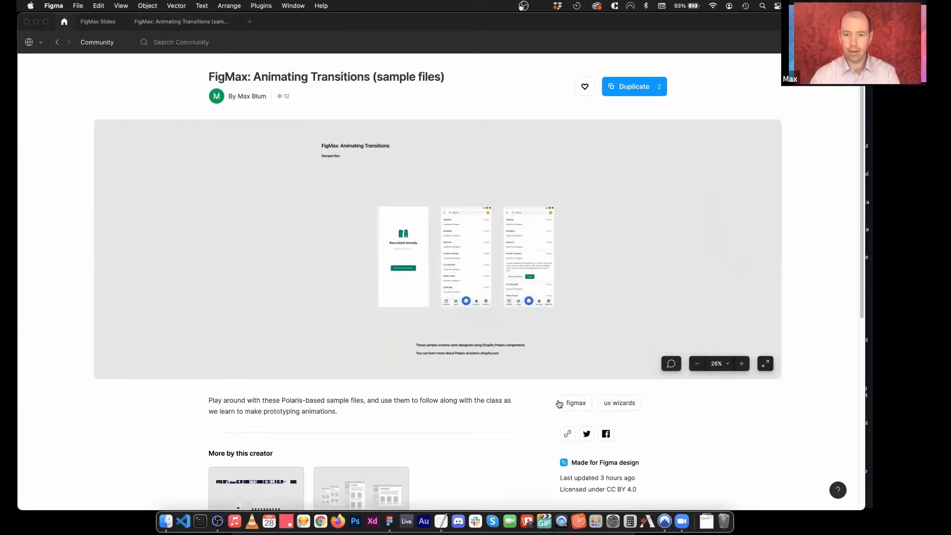
pyautogui.click(569, 434)
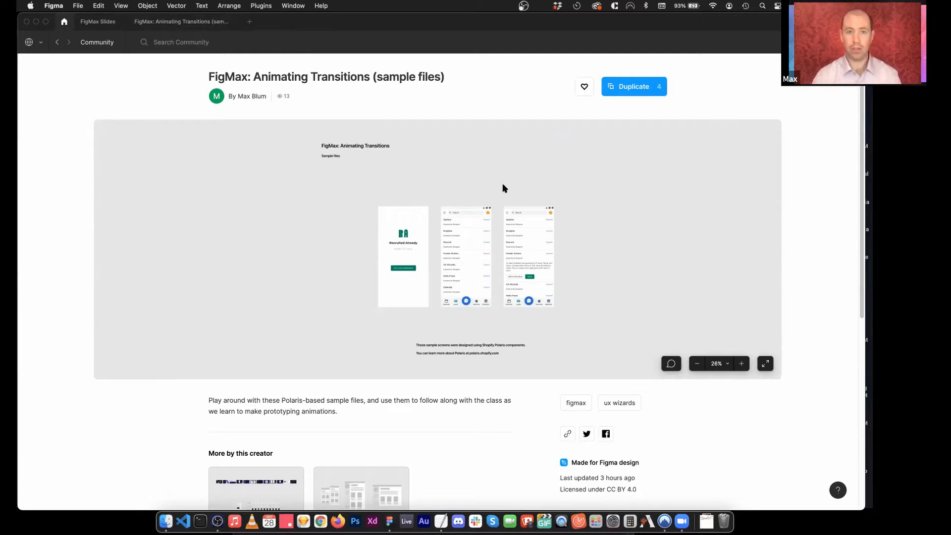
# Step: Return to the FigMax Slides file and delete the text note below the 6 Big Number slide
pyautogui.click(98, 21)
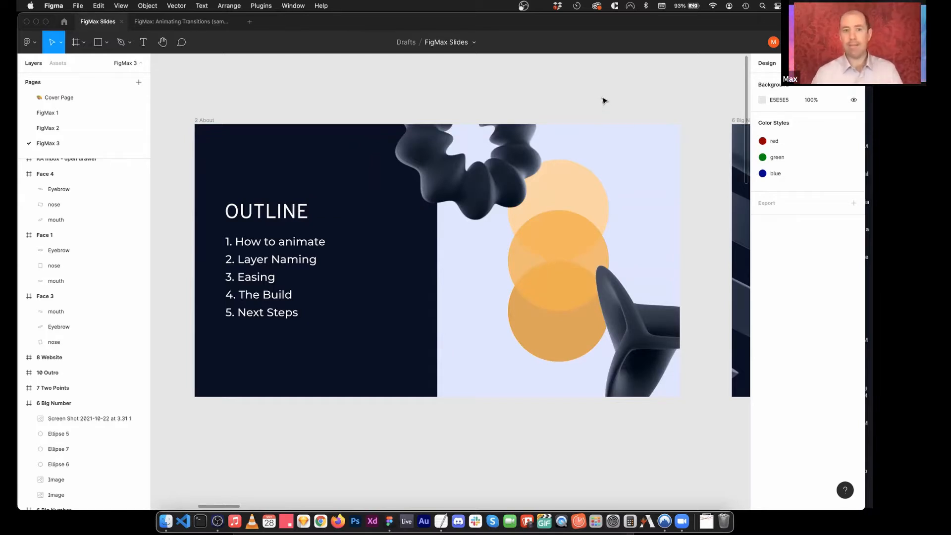
pyautogui.hscroll(10, 602, 101)
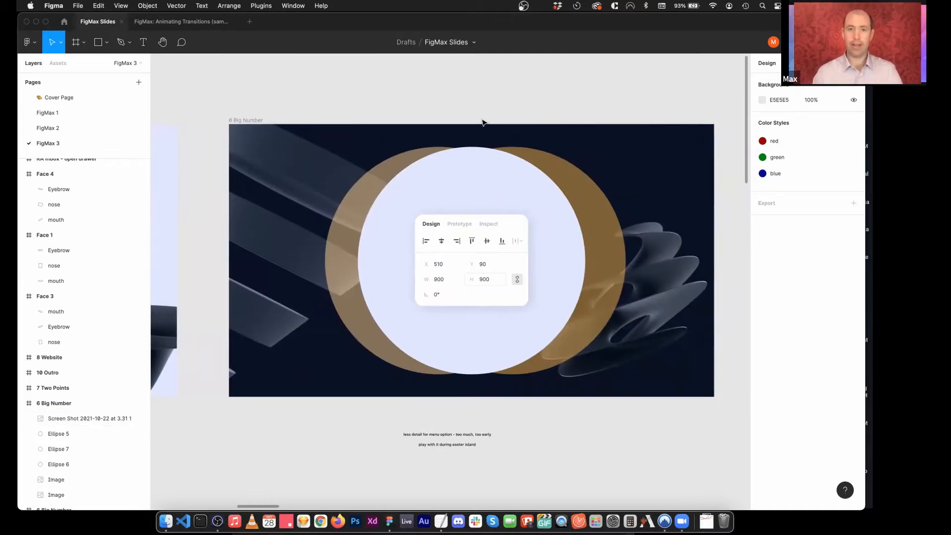
pyautogui.click(428, 258)
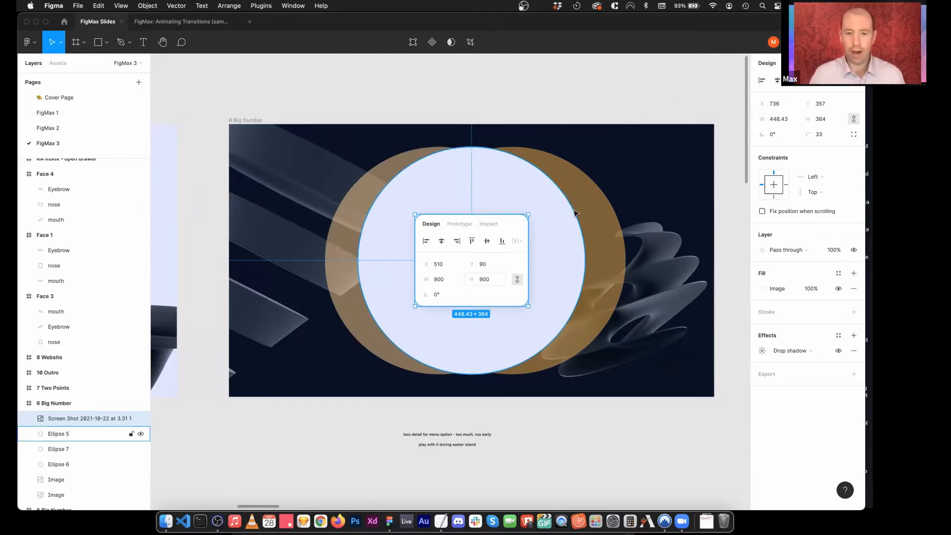
pyautogui.moveTo(398, 418); pyautogui.dragTo(535, 483)
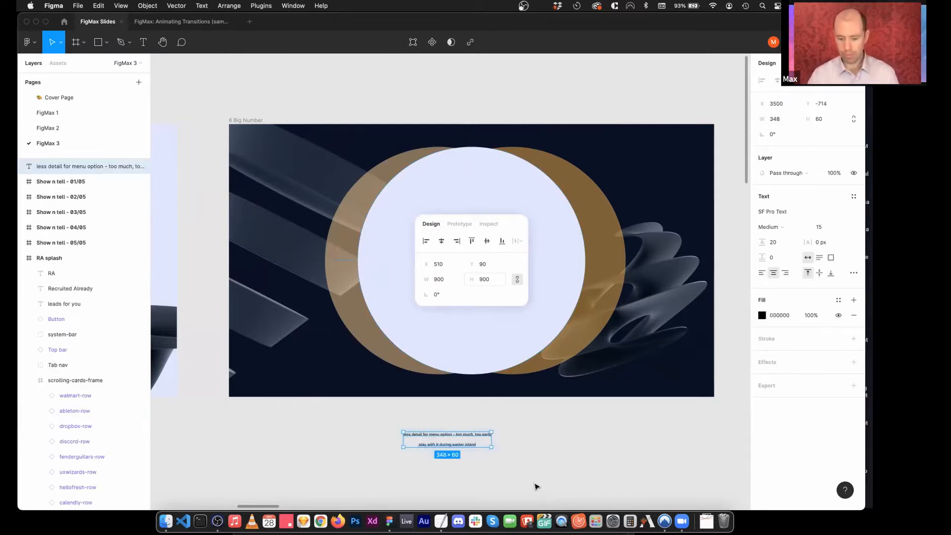
pyautogui.press('Delete')
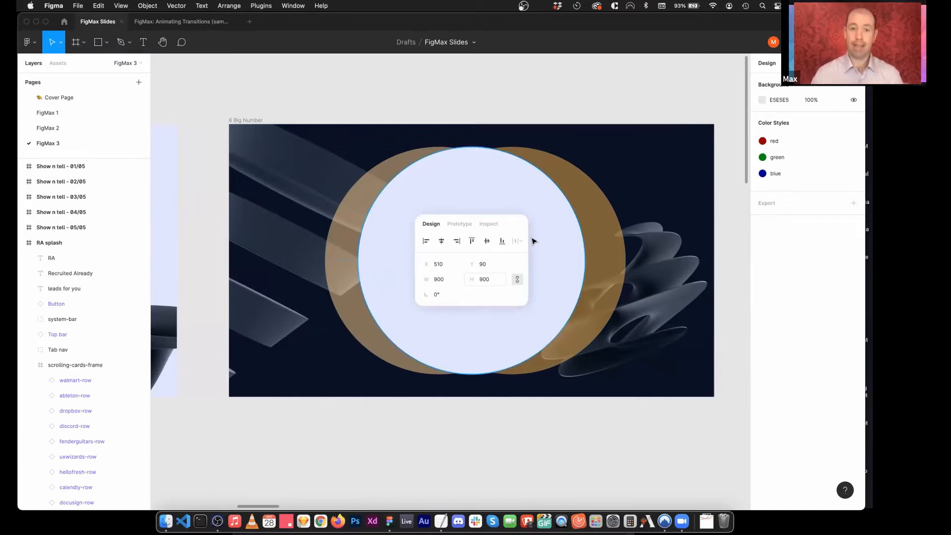
# Step: Review the design, inspect and prototype properties of the screenshot image on the 6 Big Number slide
pyautogui.click(498, 265)
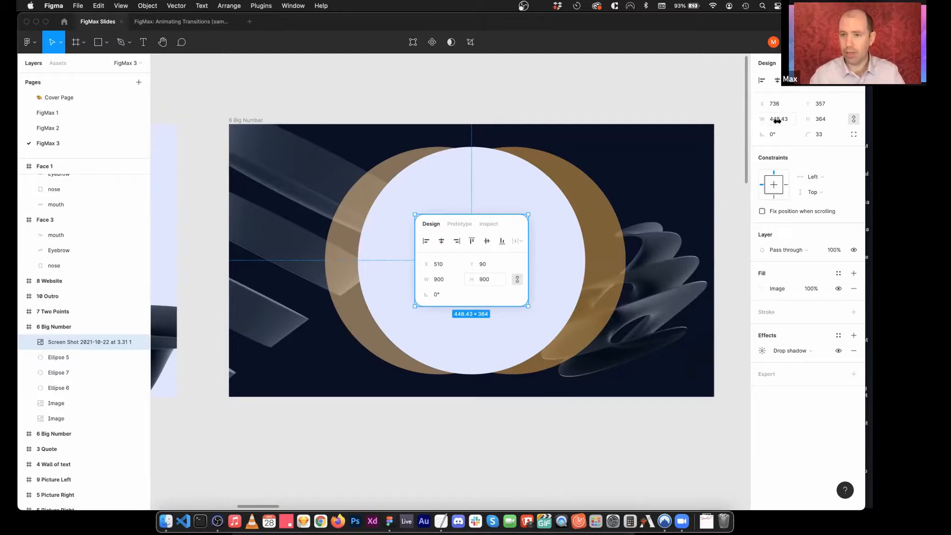
pyautogui.click(853, 120)
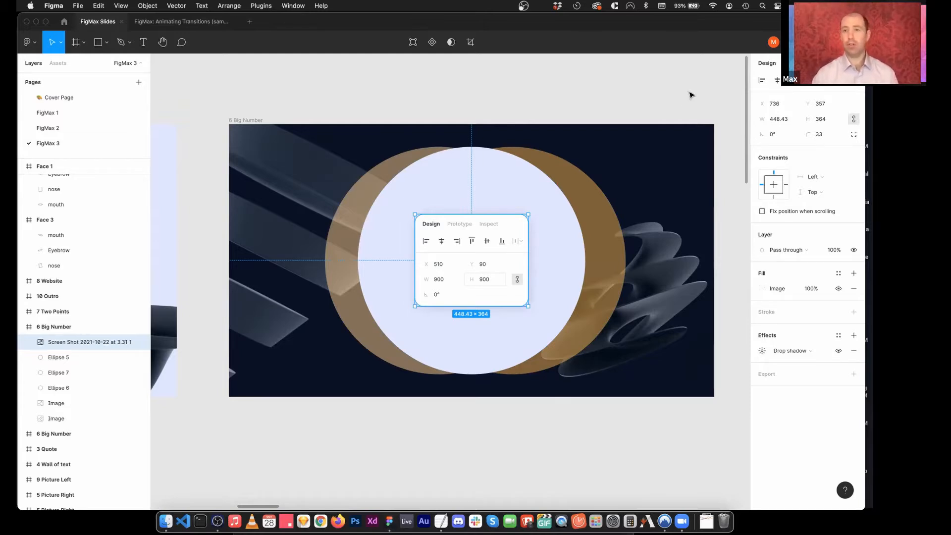
pyautogui.click(825, 62)
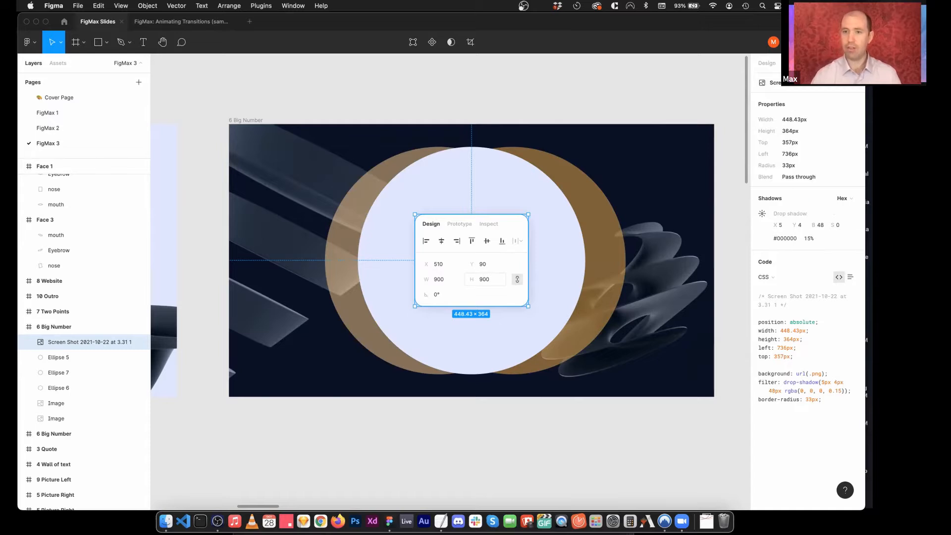
pyautogui.click(765, 64)
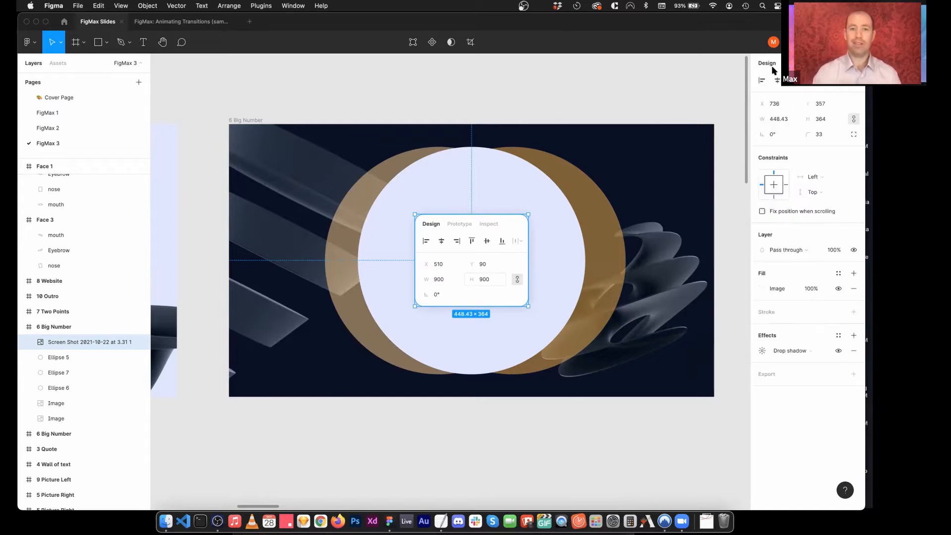
pyautogui.click(795, 63)
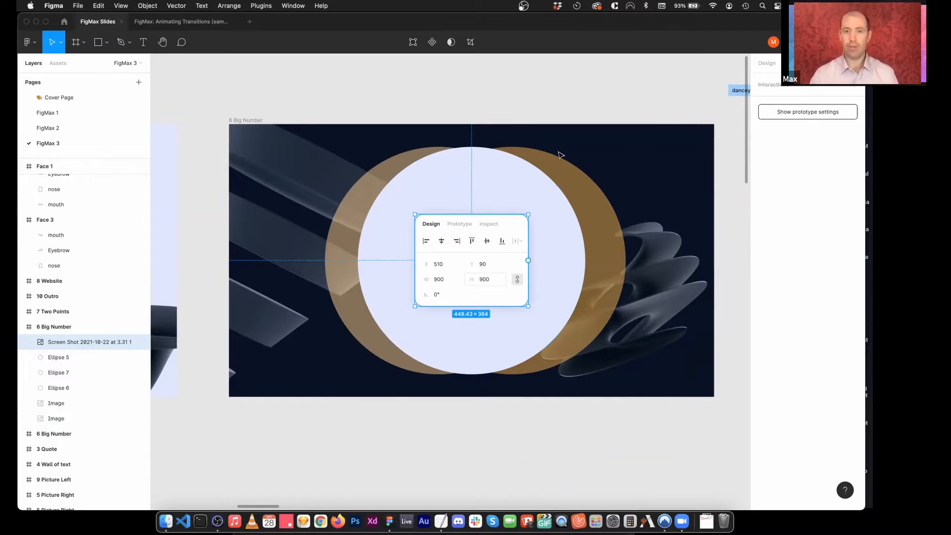
pyautogui.click(565, 96)
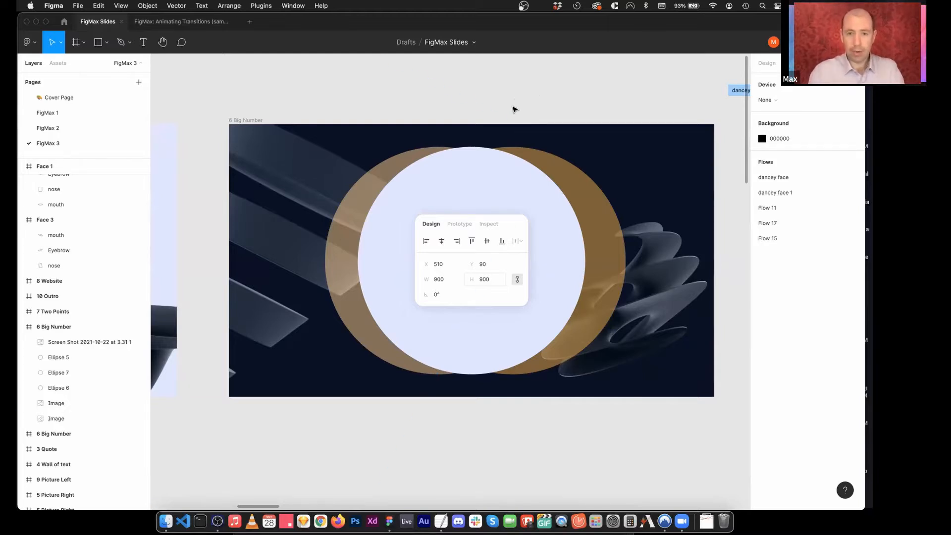
# Step: Delete the existing prototype connections linking the Face 1, Face 4 and Face 3 frames
pyautogui.scroll(-1, 513, 109)
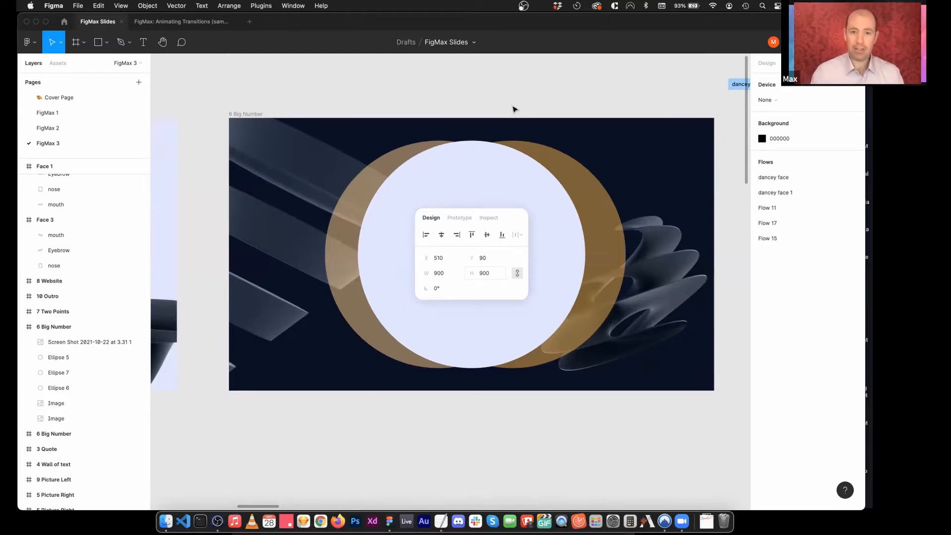
pyautogui.hscroll(8, 513, 109)
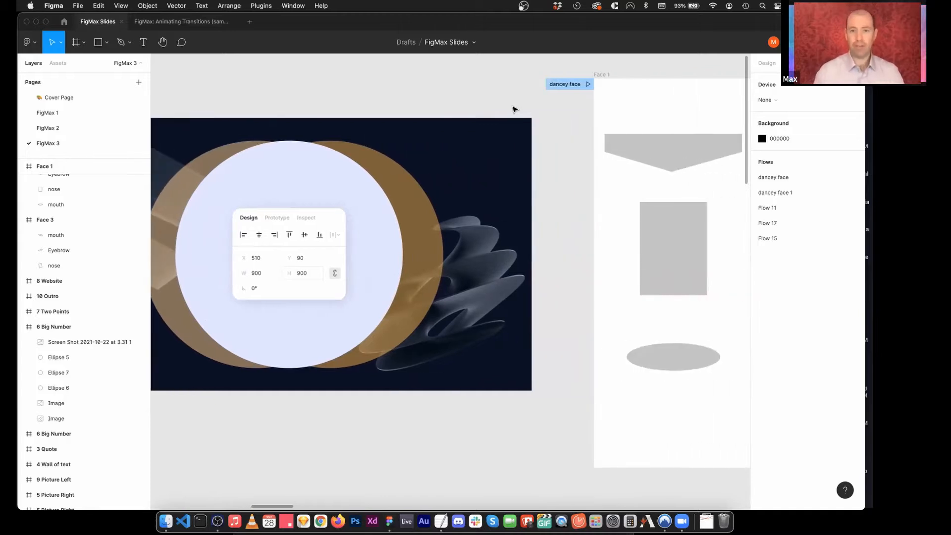
pyautogui.hscroll(15, 513, 109)
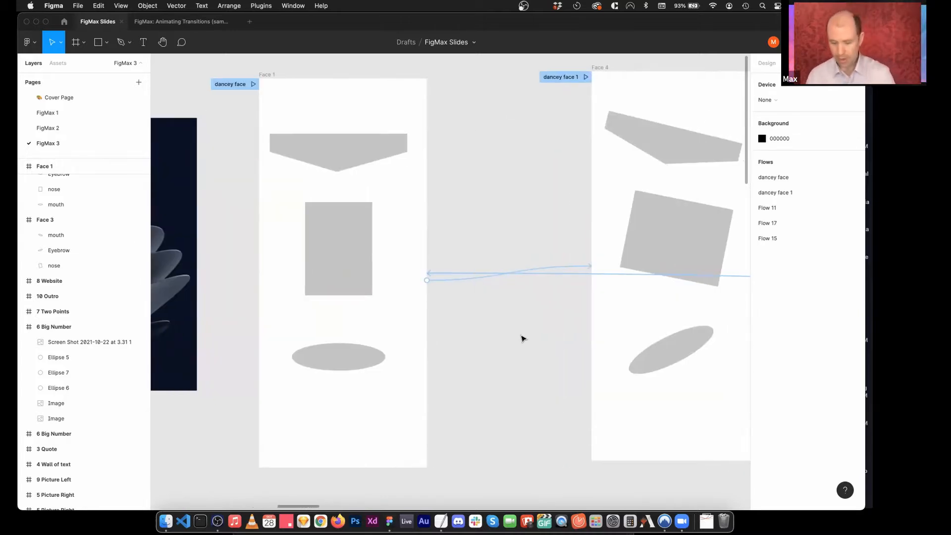
pyautogui.click(474, 275)
pyautogui.click(475, 274)
pyautogui.hscroll(12, 482, 285)
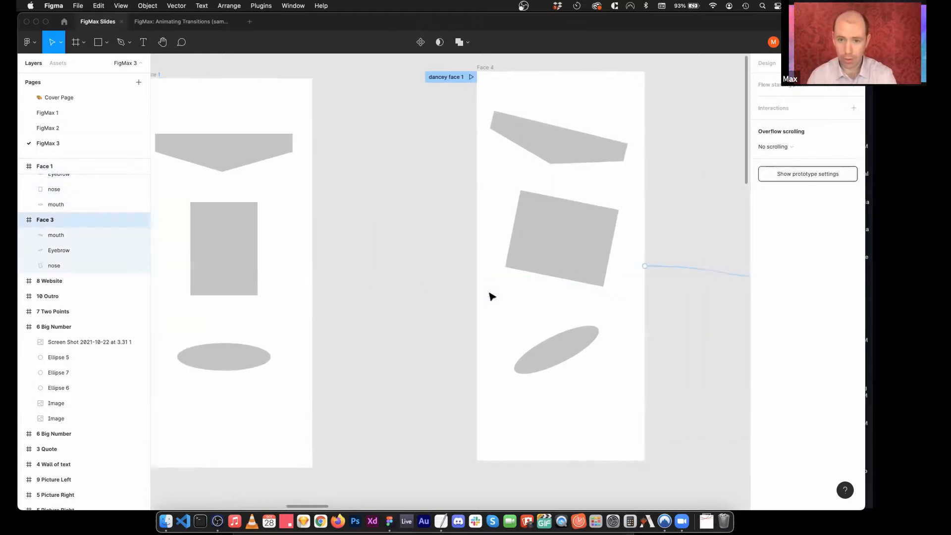
pyautogui.click(585, 277)
pyautogui.press('BackSpace')
pyautogui.hscroll(-6, 579, 277)
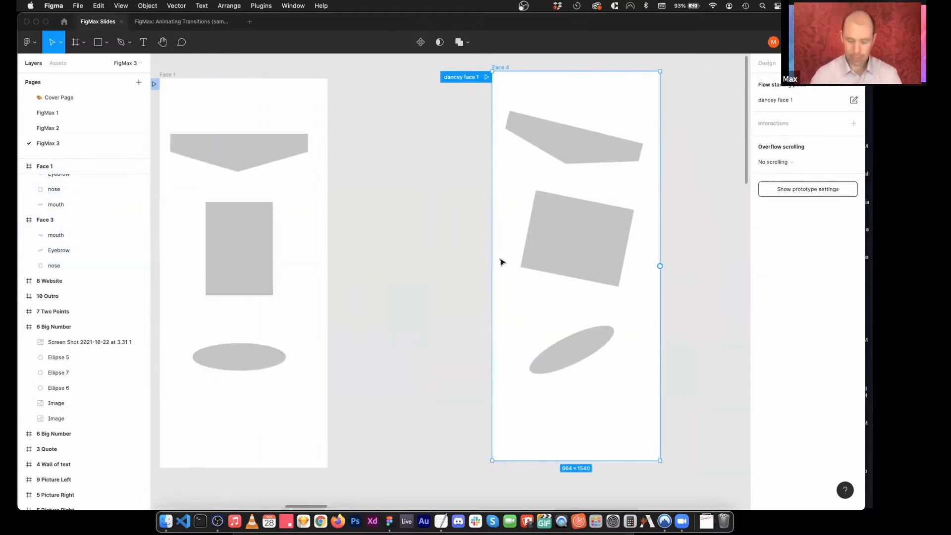
pyautogui.press('-')
pyautogui.click(424, 151)
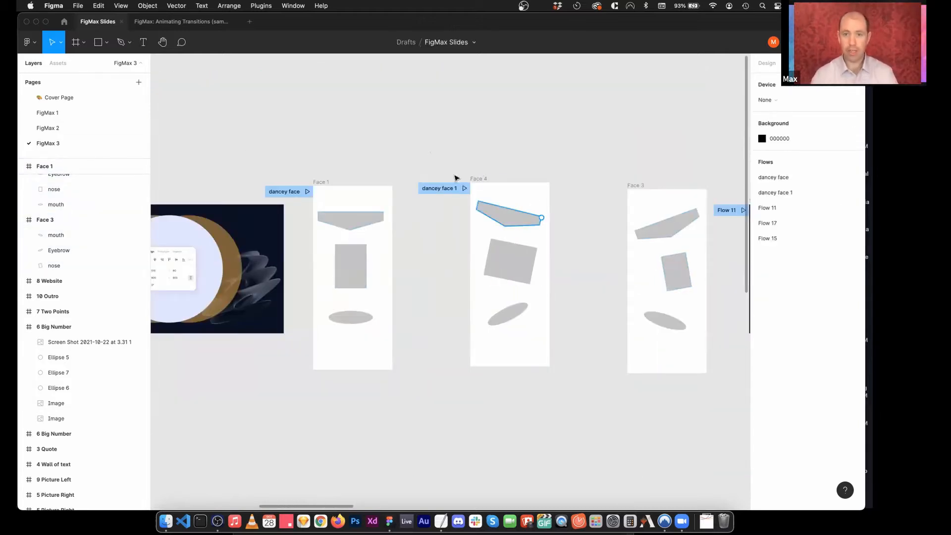
# Step: Remove the "dancey face 1" flow starting point from Face 4 and check Face 3 and Face 1 for theirs
pyautogui.click(486, 178)
pyautogui.click(855, 87)
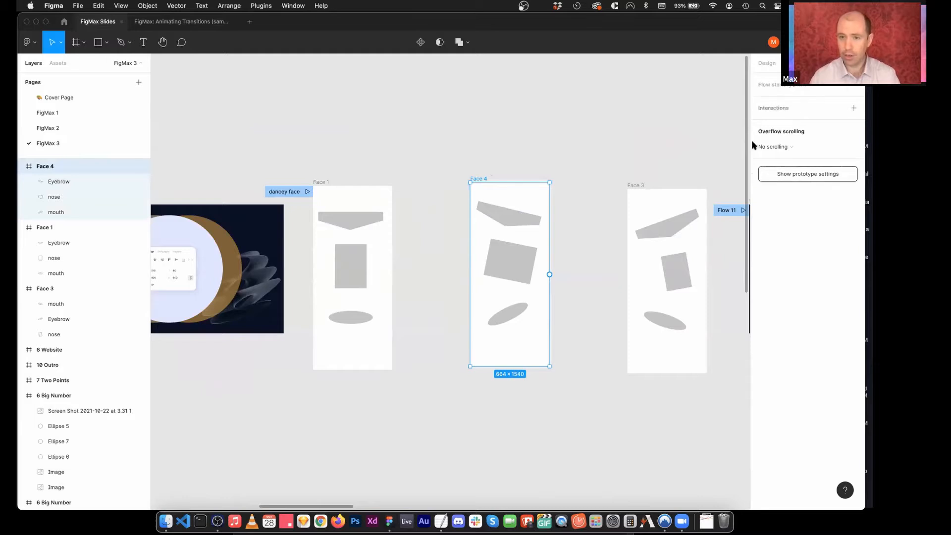
pyautogui.click(637, 186)
pyautogui.click(326, 183)
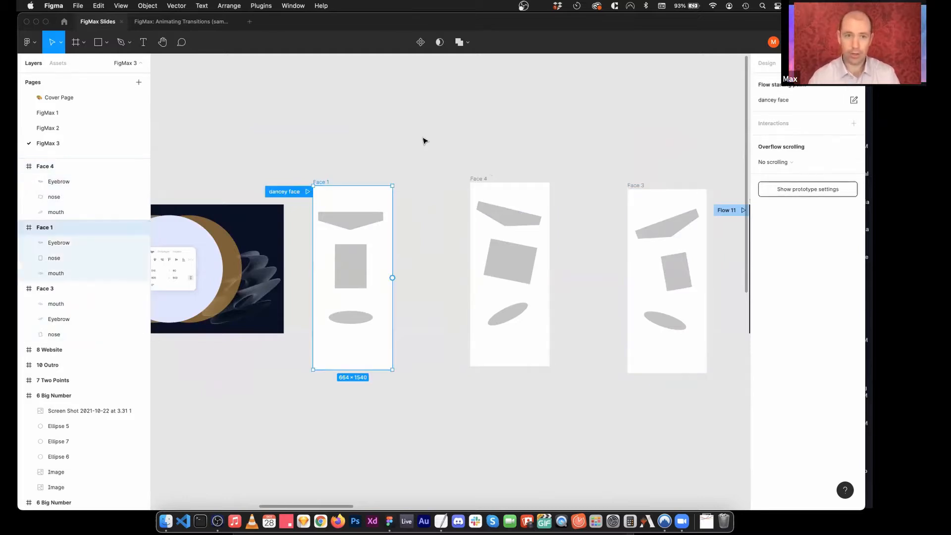
# Step: Examine the names and design properties of the eyebrow, nose and mouth layers in the Face 1 frame
pyautogui.hscroll(3, 408, 260)
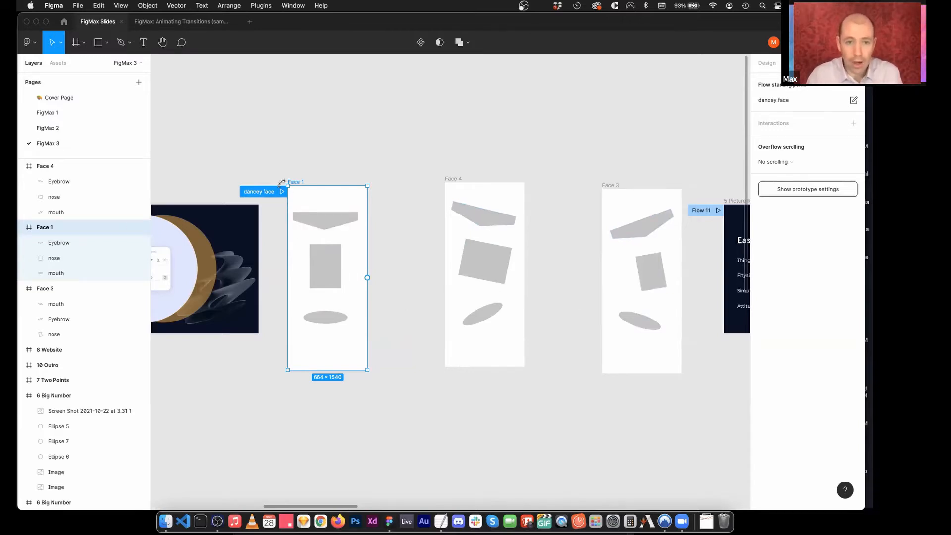
pyautogui.click(767, 63)
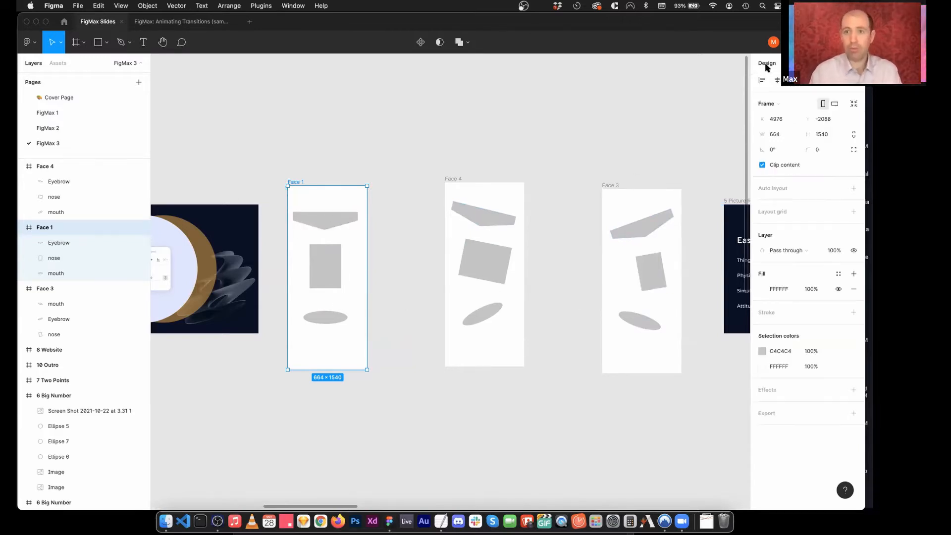
pyautogui.click(335, 220)
pyautogui.click(337, 281)
pyautogui.click(329, 319)
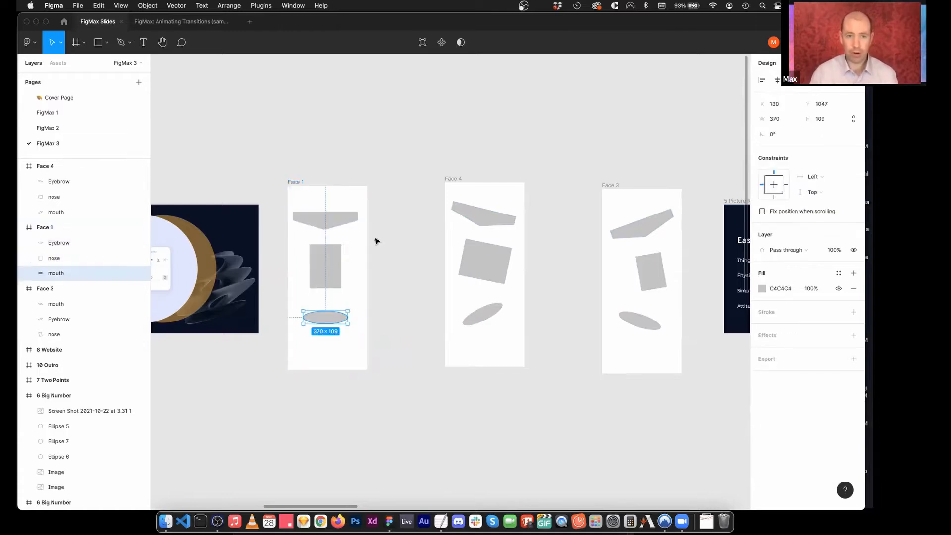
pyautogui.click(335, 219)
pyautogui.click(335, 273)
pyautogui.click(318, 320)
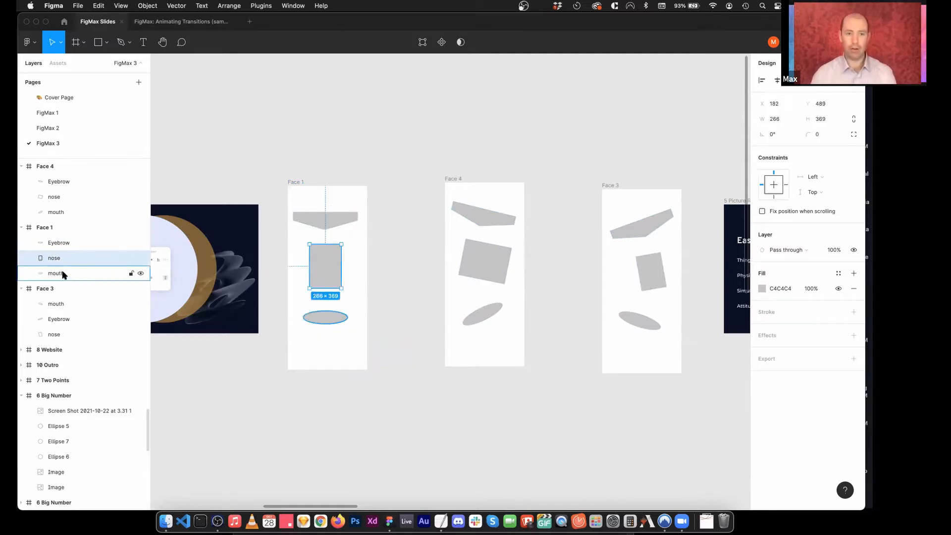
# Step: Replace the rotated nose in the Face 4 frame with a copy of the nose from Face 1
pyautogui.click(493, 218)
pyautogui.click(490, 261)
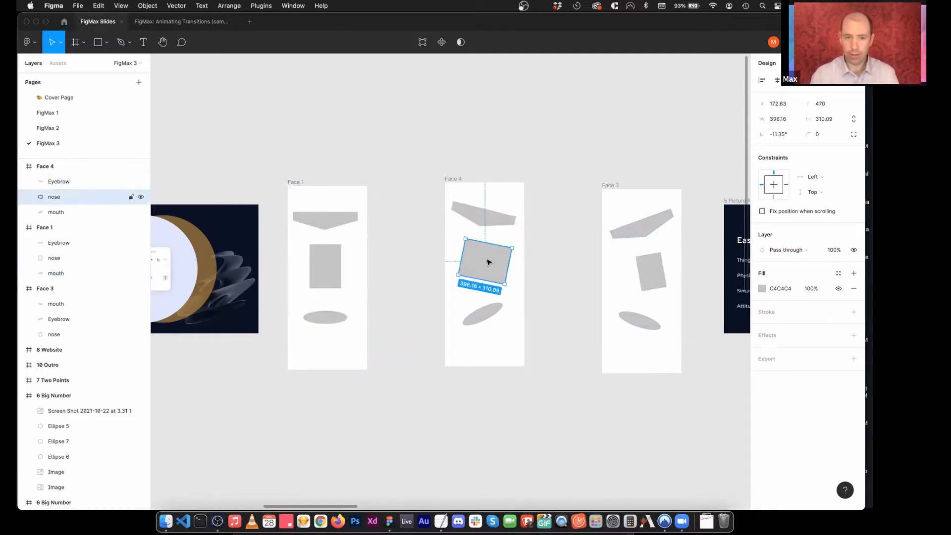
pyautogui.press('Delete')
pyautogui.click(334, 267)
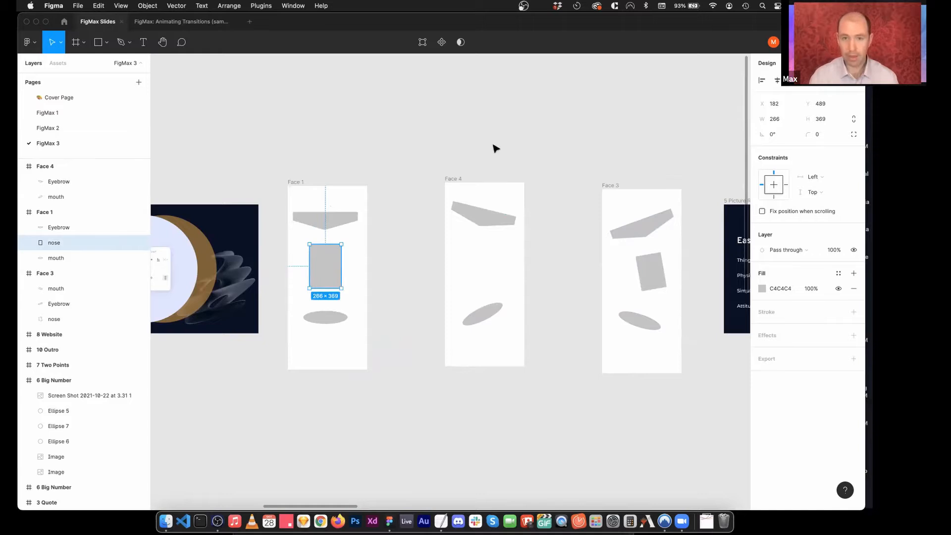
pyautogui.click(459, 180)
pyautogui.hotkey('ctrl', 'v')
pyautogui.click(507, 263)
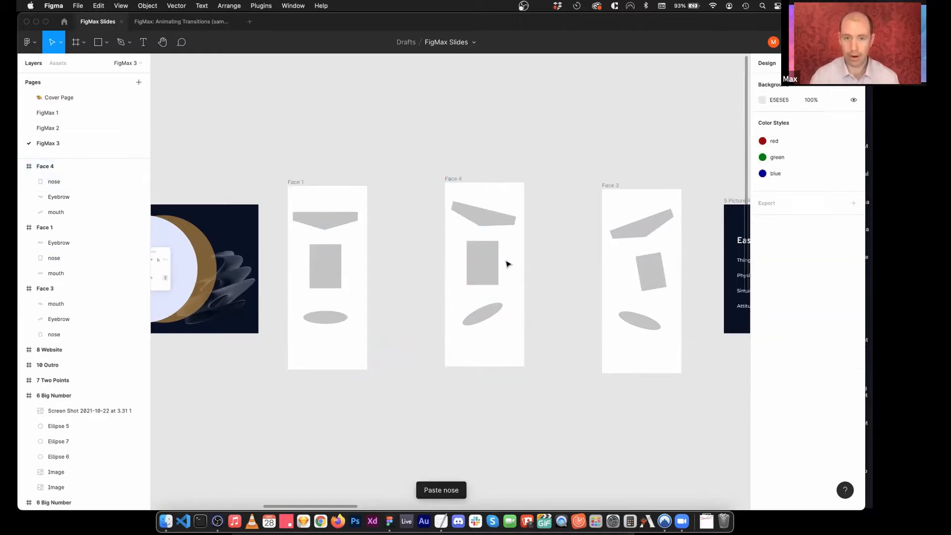
# Step: Bring up the prototype settings for the Face 1 frame and clear the selection
pyautogui.click(300, 182)
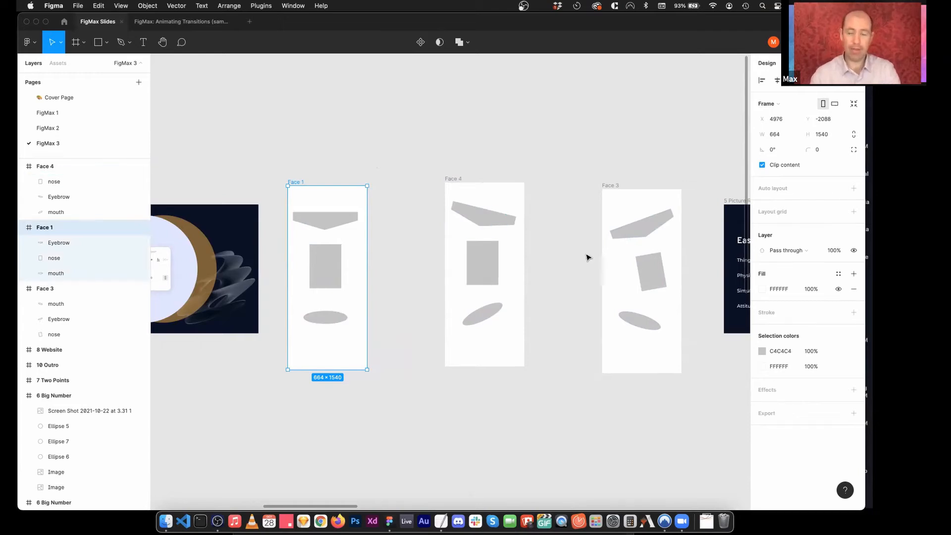
pyautogui.hotkey('shift', 'e')
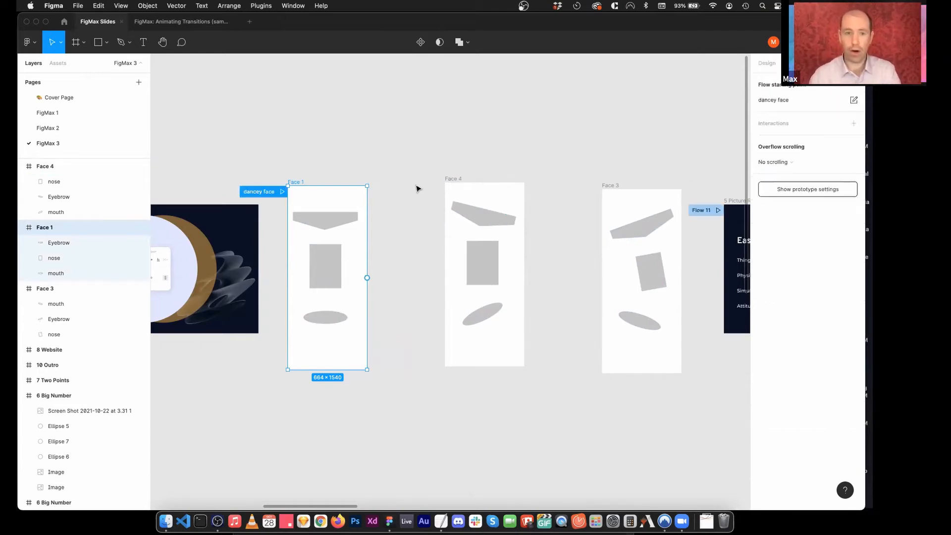
pyautogui.click(343, 157)
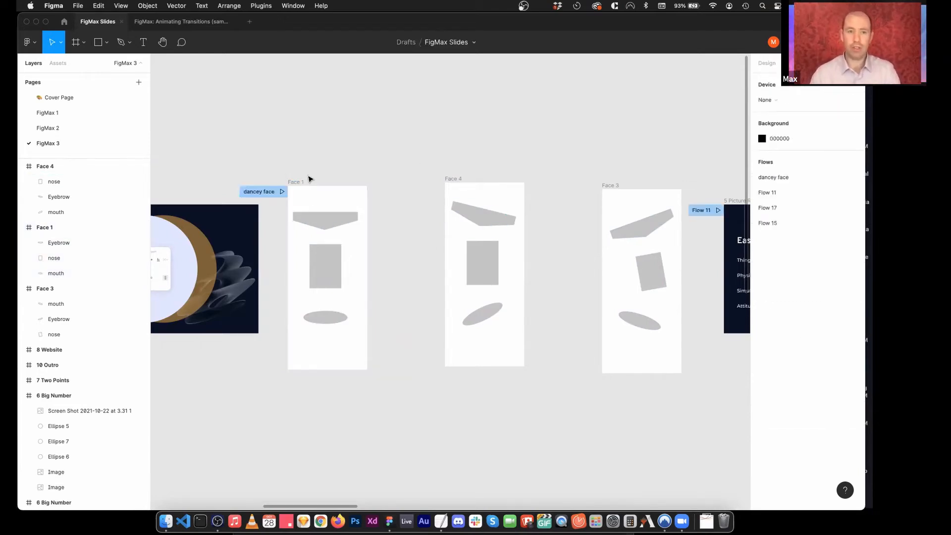
# Step: Connect the Face 1 frame to the Face 4 frame with an on-click prototype interaction
pyautogui.click(774, 64)
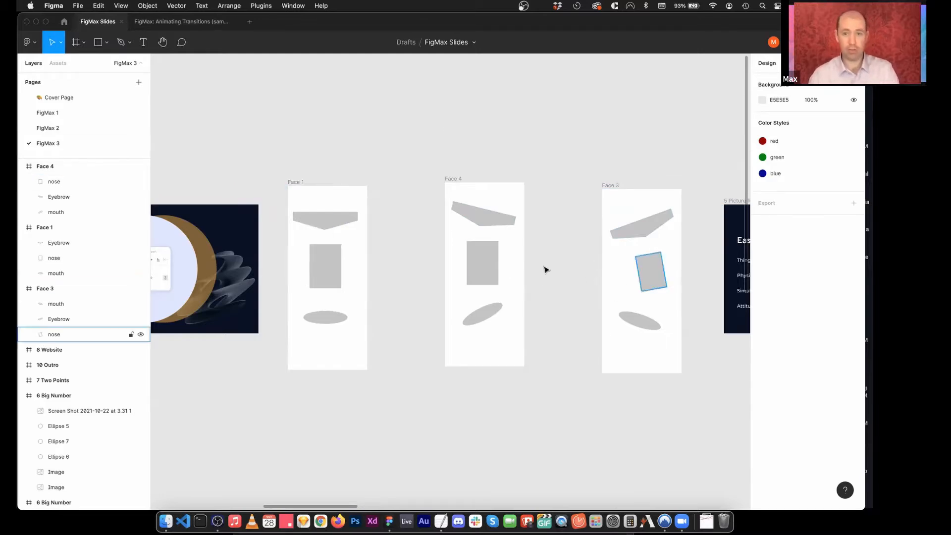
pyautogui.click(295, 183)
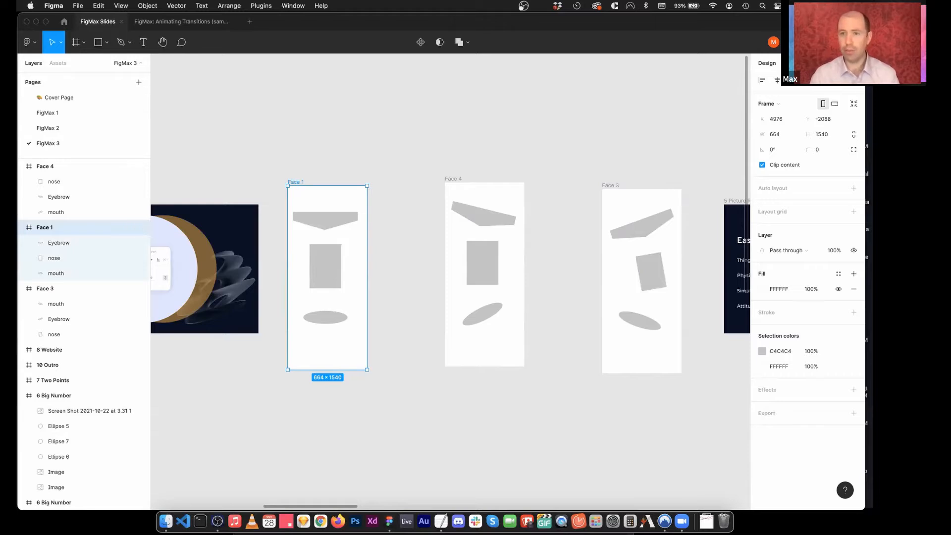
pyautogui.hotkey('shift', 'e')
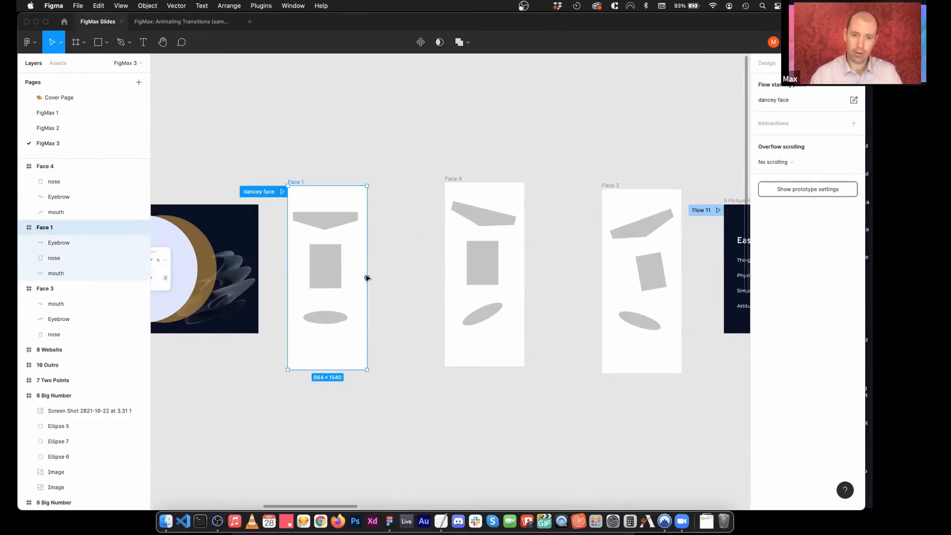
pyautogui.click(766, 63)
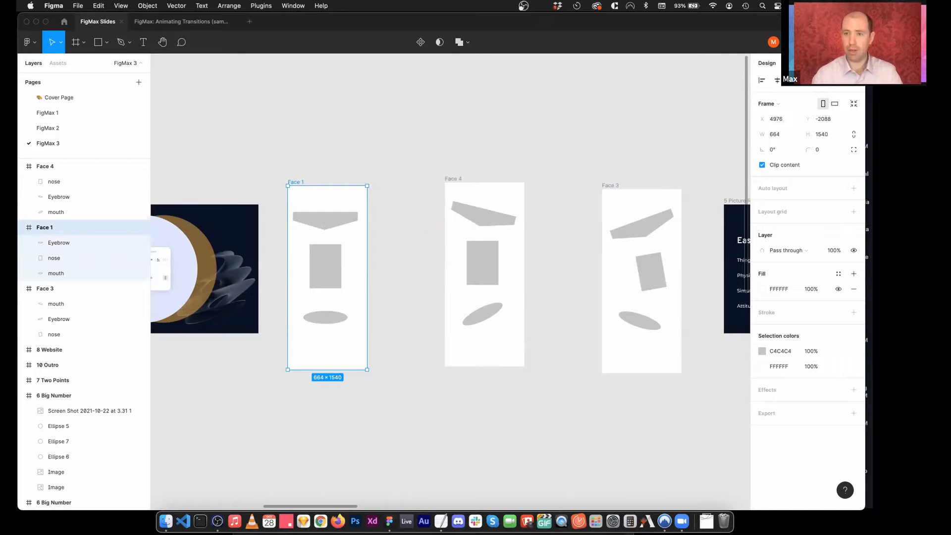
pyautogui.hotkey('shift', 'e')
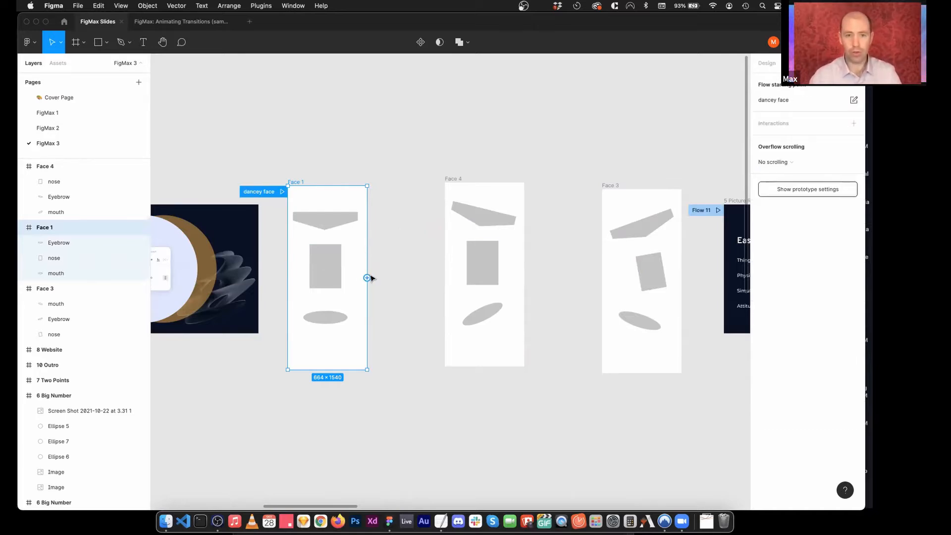
pyautogui.moveTo(367, 278); pyautogui.dragTo(461, 274)
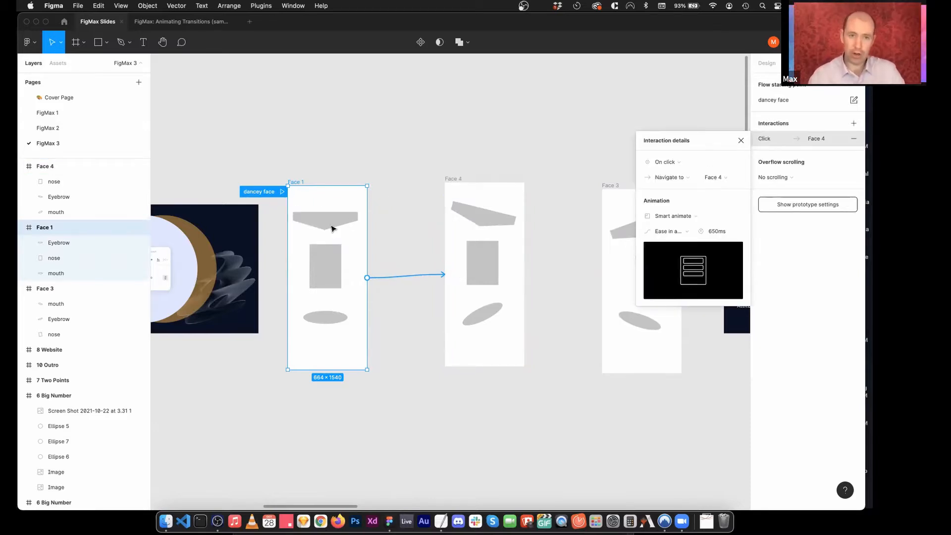
# Step: Rename the Face 4 frame to "Face 2"
pyautogui.click(454, 178)
pyautogui.press('super+r')
pyautogui.press('Right')
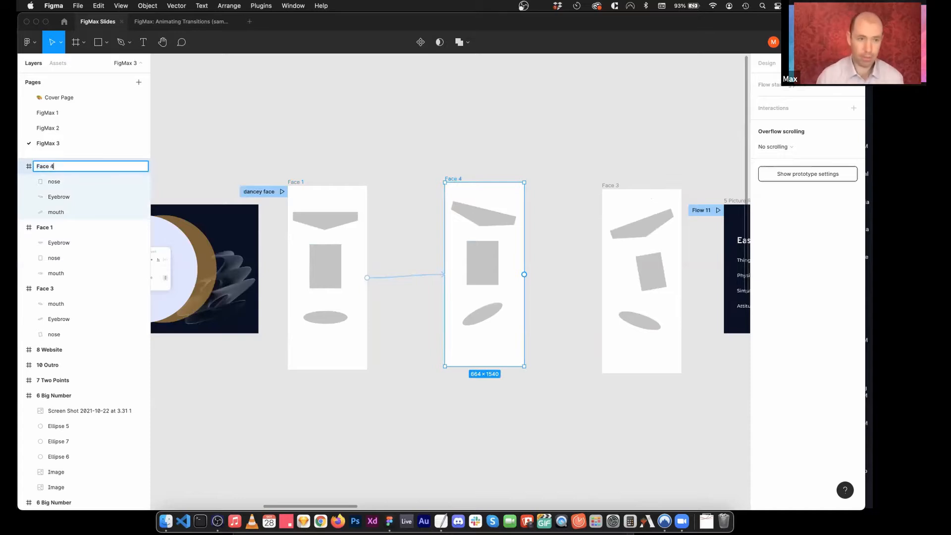
pyautogui.write('2')
pyautogui.press('Return')
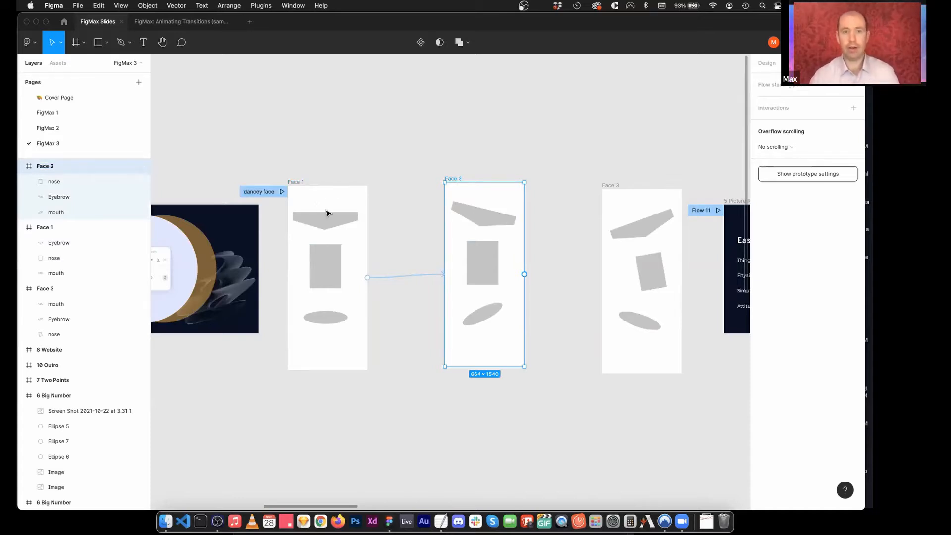
# Step: Try a second, on-drag interaction from Face 1 to Face 2 and delete the connections between the two frames
pyautogui.click(289, 182)
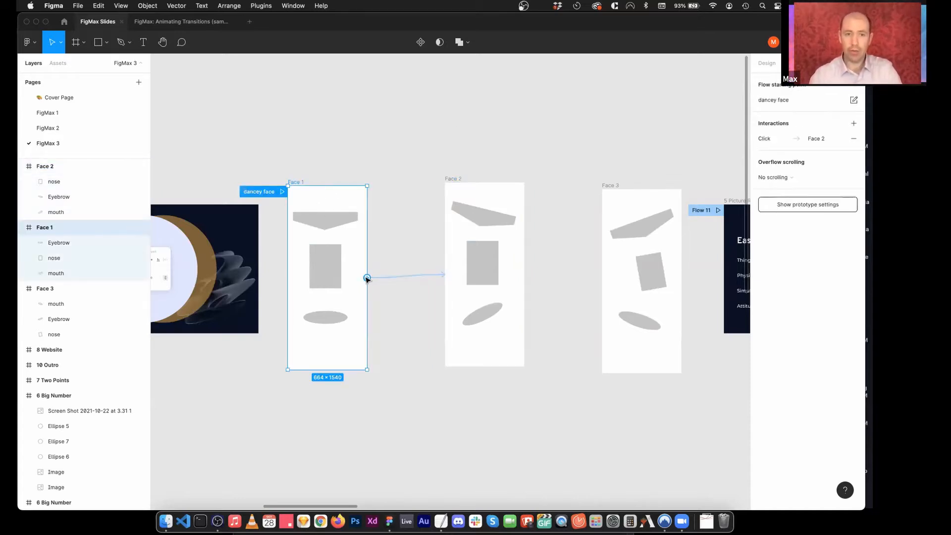
pyautogui.moveTo(401, 278); pyautogui.dragTo(450, 279)
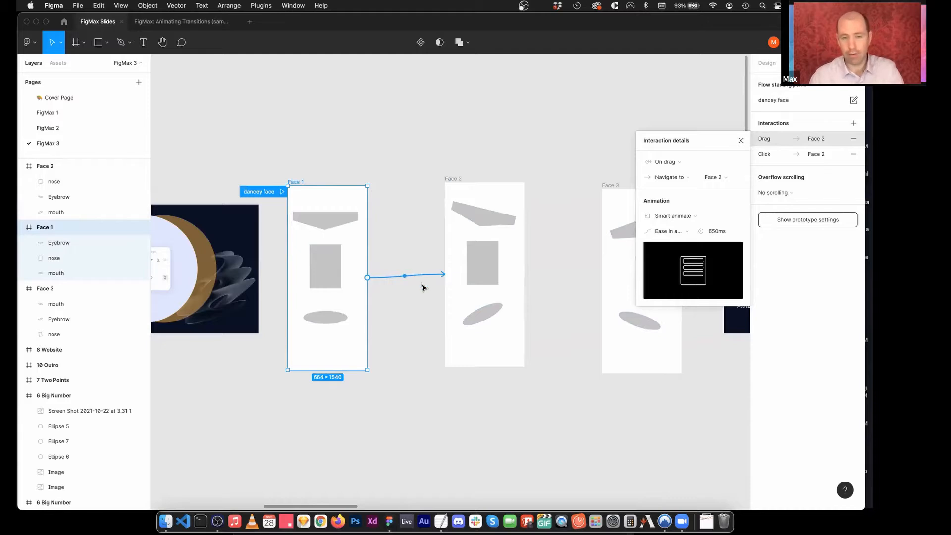
pyautogui.click(661, 164)
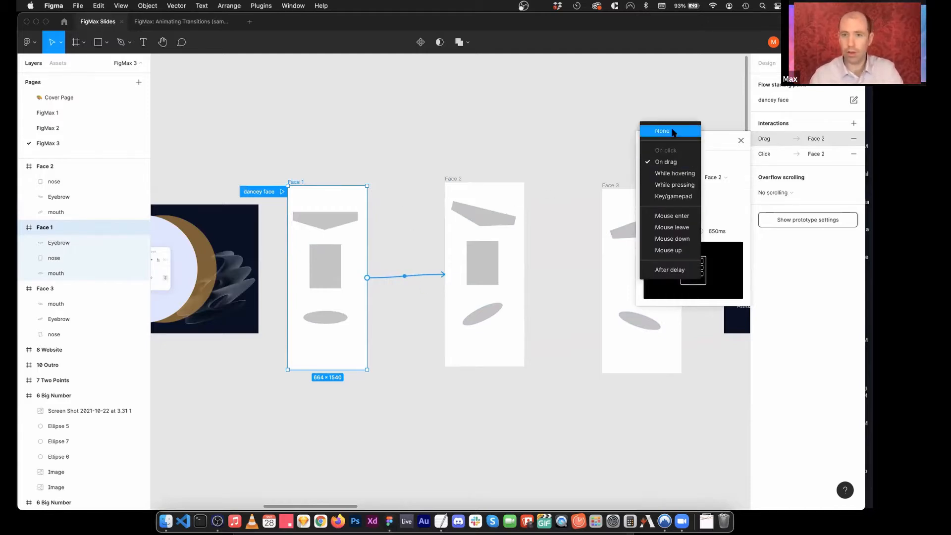
pyautogui.click(409, 244)
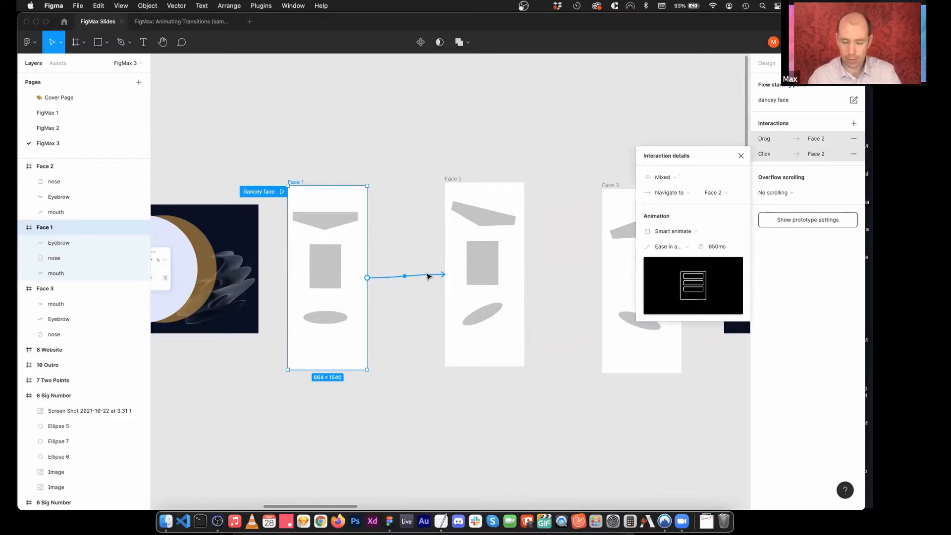
pyautogui.press('Delete')
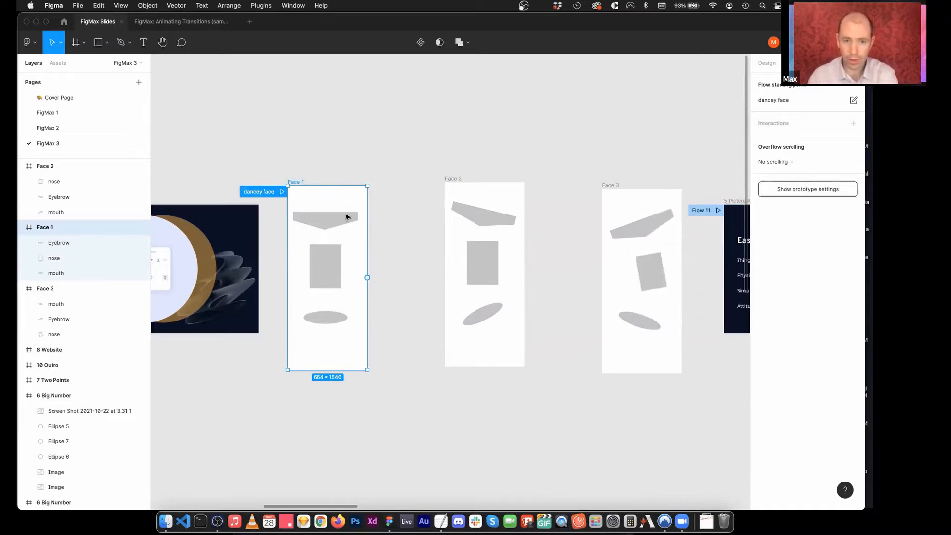
# Step: Connect Face 1 to Face 2 with an on-click navigation that uses the Instant animation
pyautogui.moveTo(367, 278); pyautogui.dragTo(490, 260)
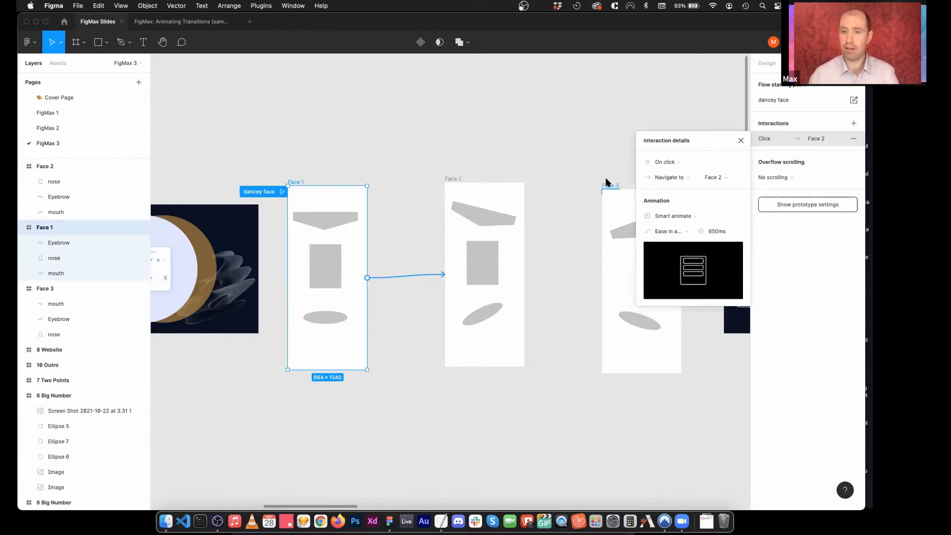
pyautogui.click(699, 222)
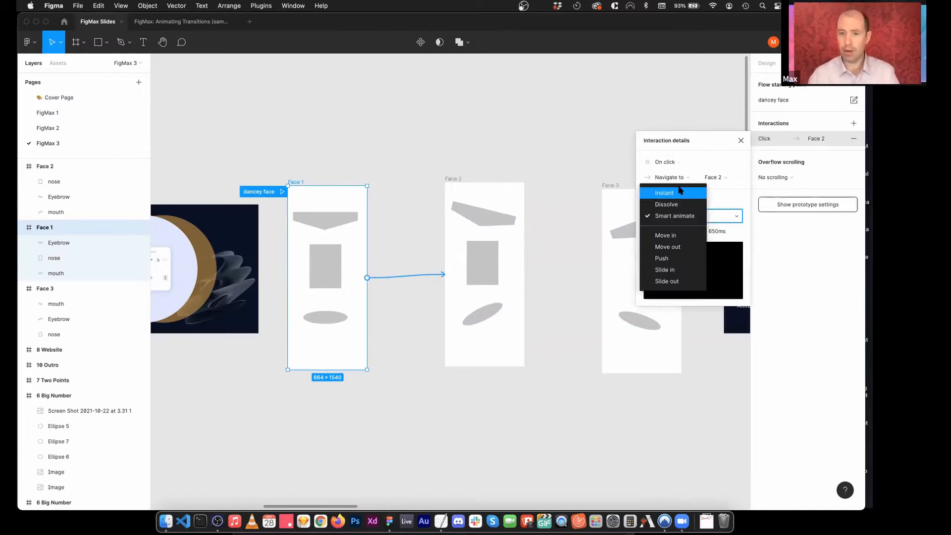
pyautogui.click(679, 190)
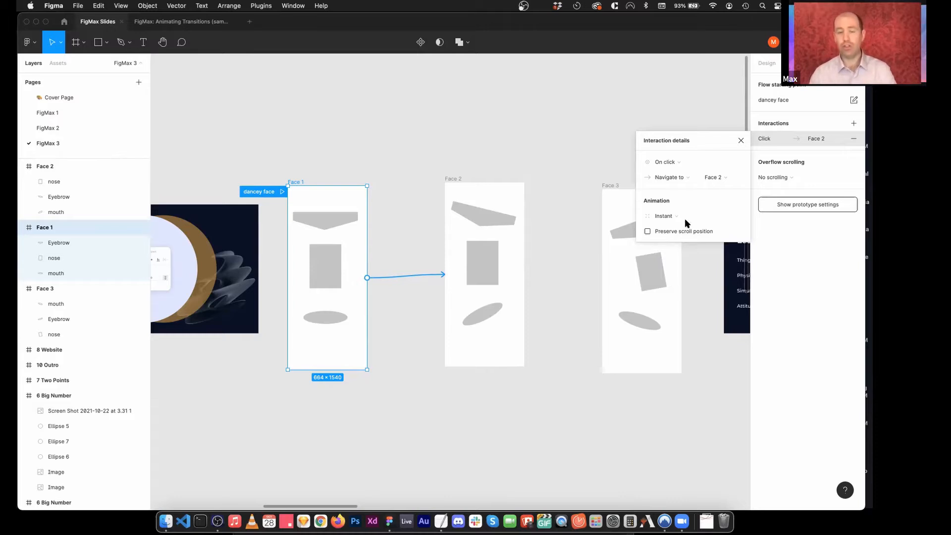
# Step: Tilt the nose in the Face 2 frame slightly clockwise
pyautogui.click(502, 261)
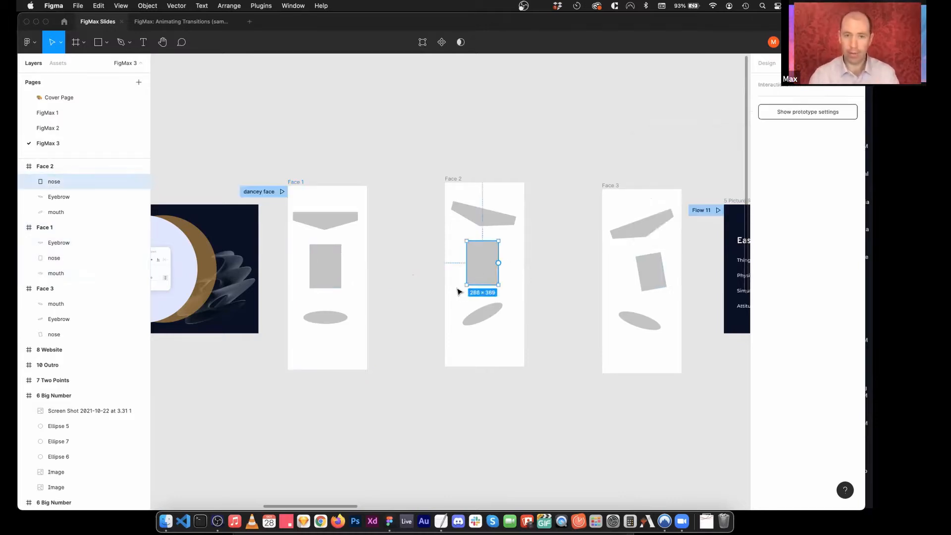
pyautogui.moveTo(462, 287); pyautogui.dragTo(489, 288)
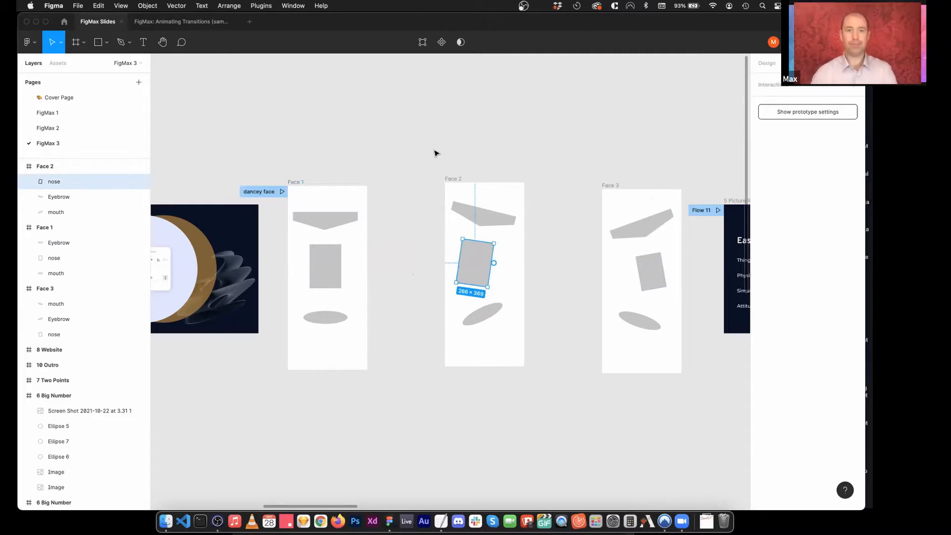
pyautogui.click(381, 151)
# Step: Connect Face 2 to Face 3 with an on-click navigation using the Instant animation
pyautogui.click(450, 179)
pyautogui.moveTo(525, 275); pyautogui.dragTo(623, 274)
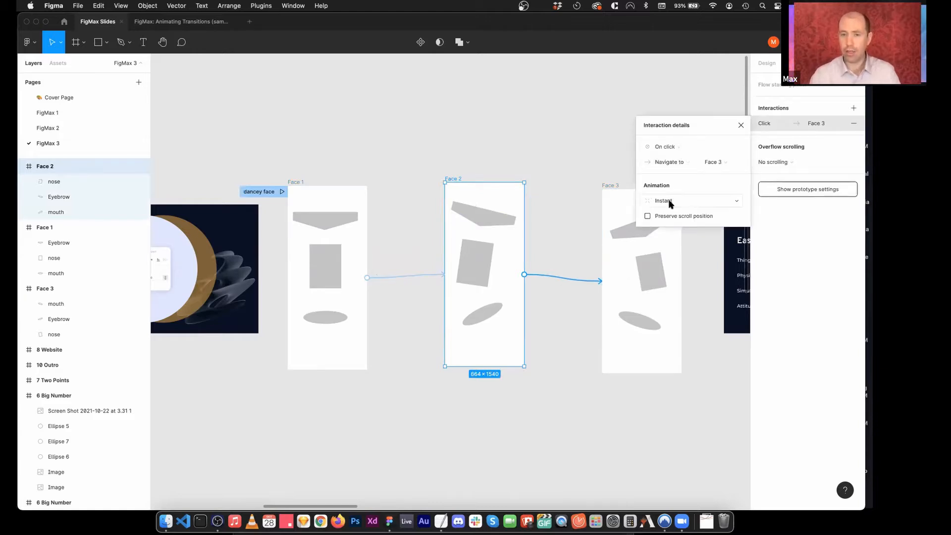
pyautogui.click(432, 155)
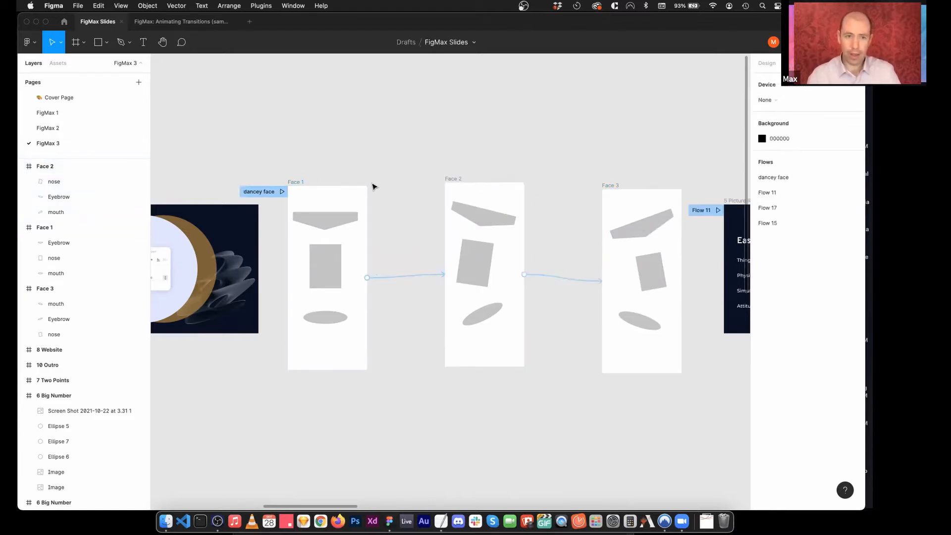
# Step: Connect Face 3 back to Face 1 so the prototype flow loops
pyautogui.click(609, 186)
pyautogui.moveTo(681, 281); pyautogui.dragTo(356, 273)
pyautogui.click(741, 125)
pyautogui.click(400, 165)
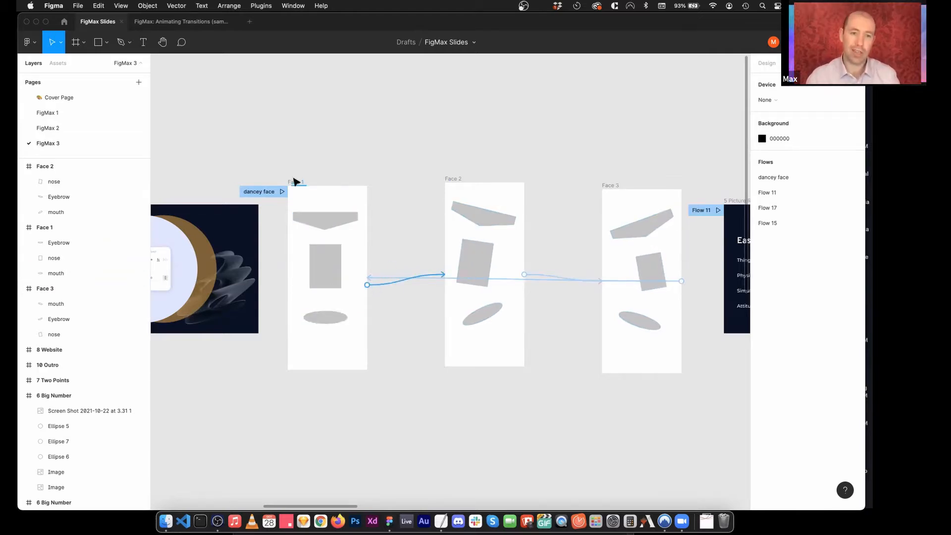
# Step: Try an interaction from the nose layer in Face 1 to the Face 2 frame and delete it
pyautogui.click(383, 287)
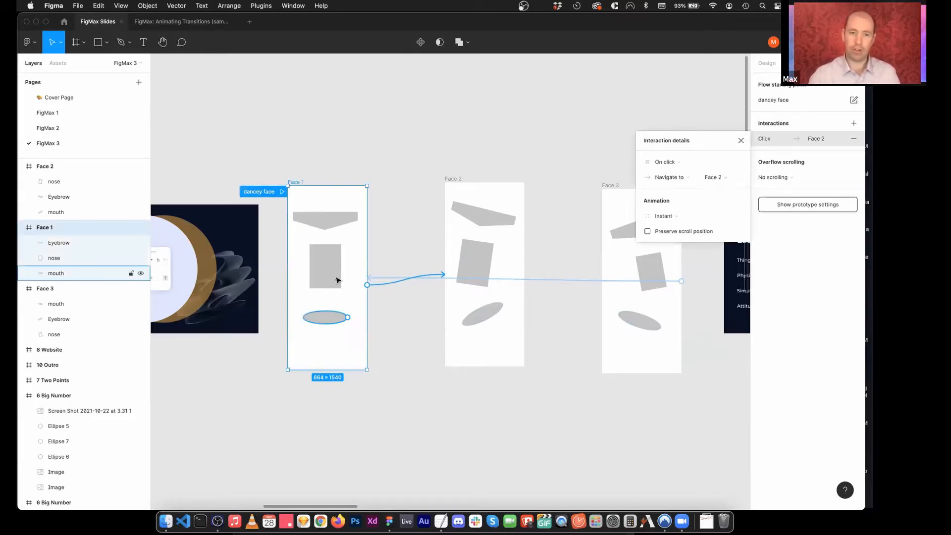
pyautogui.click(336, 280)
pyautogui.moveTo(341, 266); pyautogui.dragTo(448, 267)
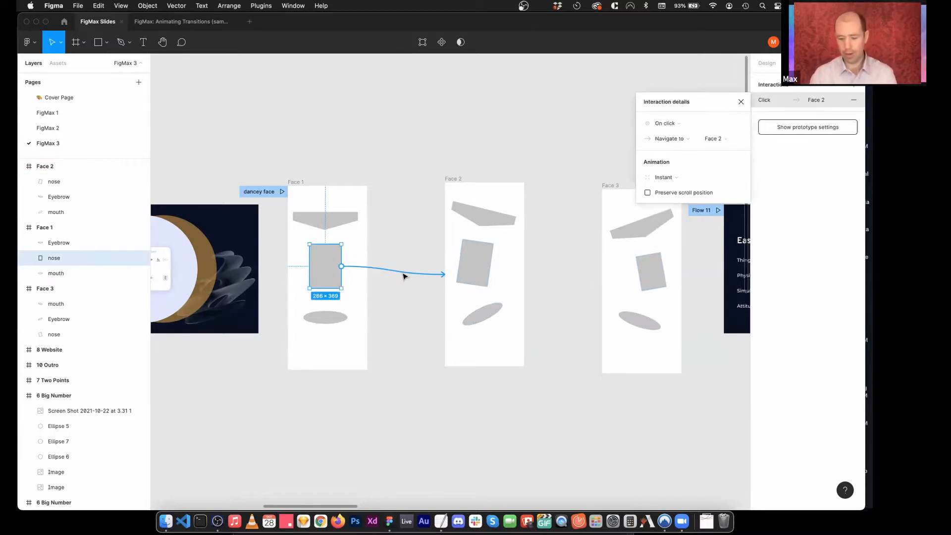
pyautogui.press('Delete')
pyautogui.click(335, 167)
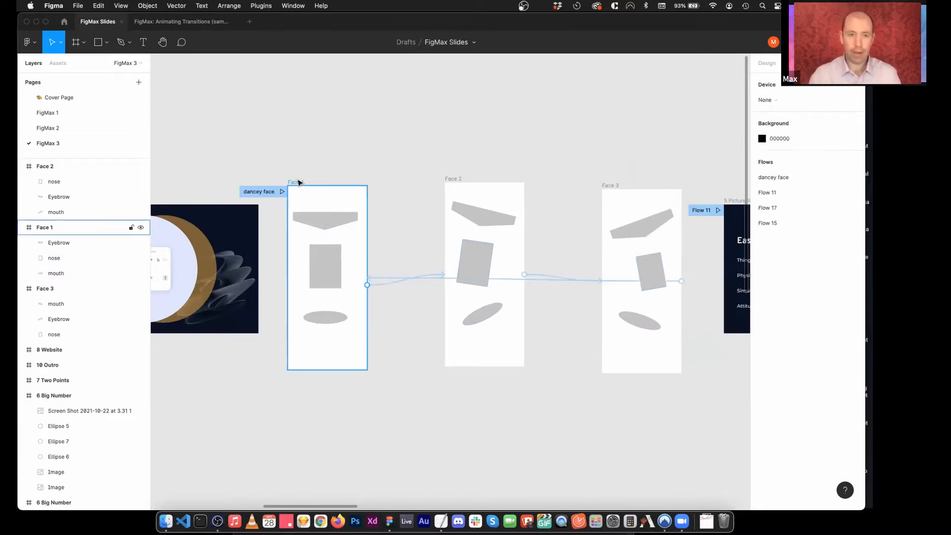
# Step: Try the name "flow1" for Face 1's flow starting point and re-enter it as "dancey face"
pyautogui.click(300, 182)
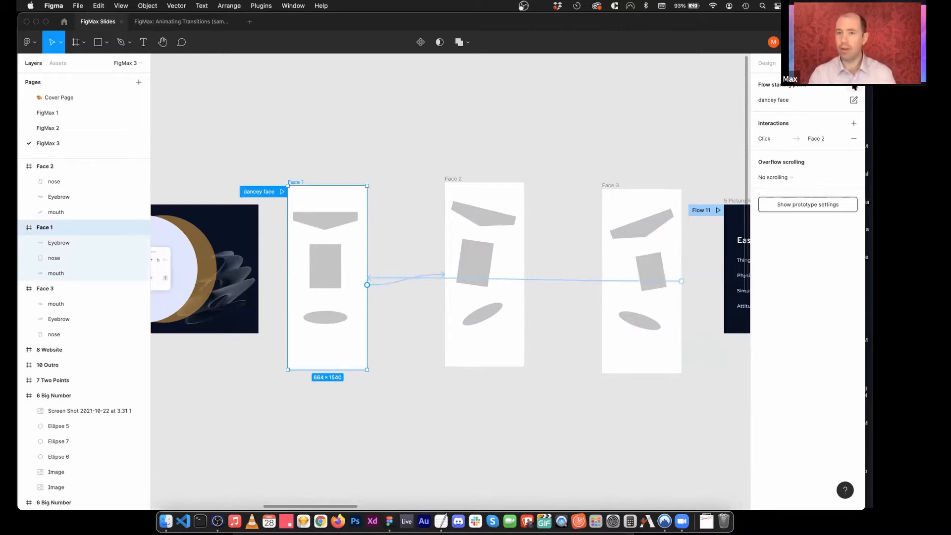
pyautogui.doubleClick(777, 101)
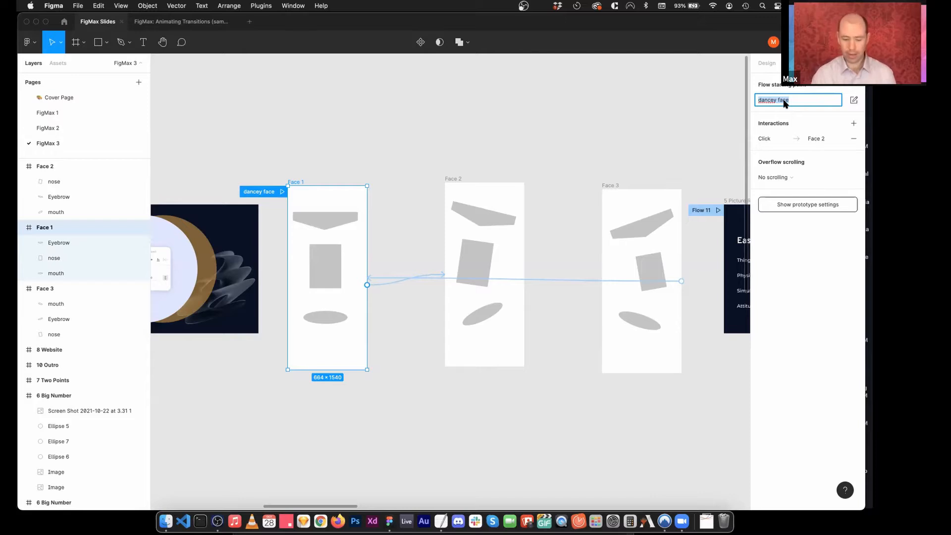
pyautogui.write('flow1')
pyautogui.press('super+a')
pyautogui.write('da')
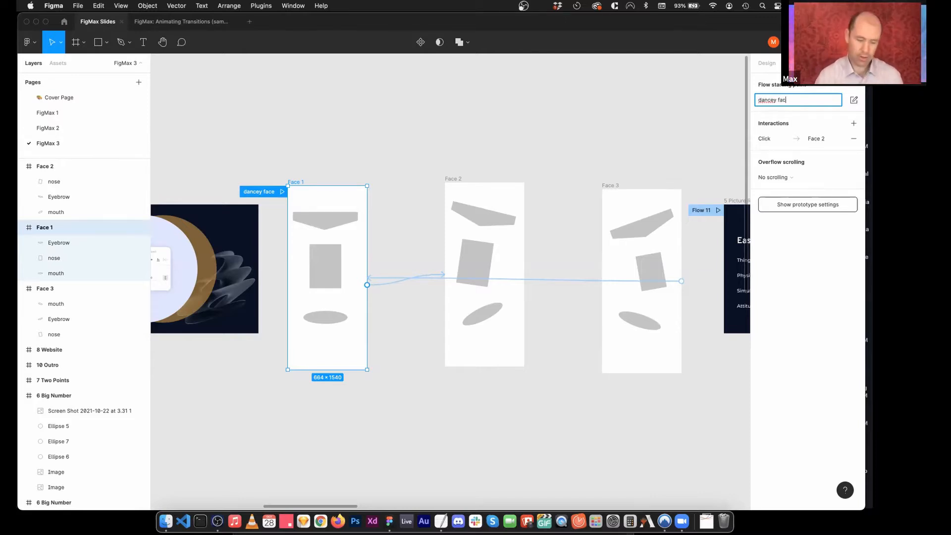
pyautogui.click(712, 110)
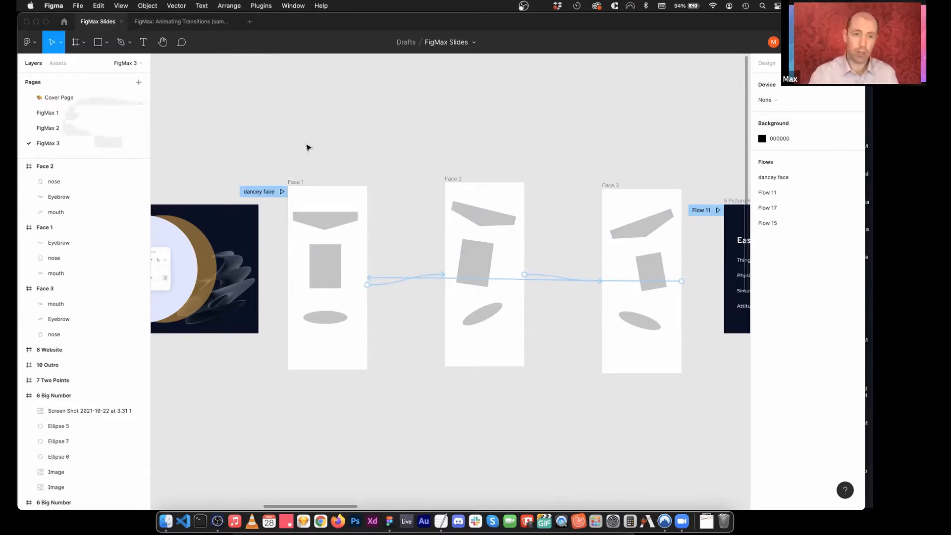
pyautogui.click(296, 186)
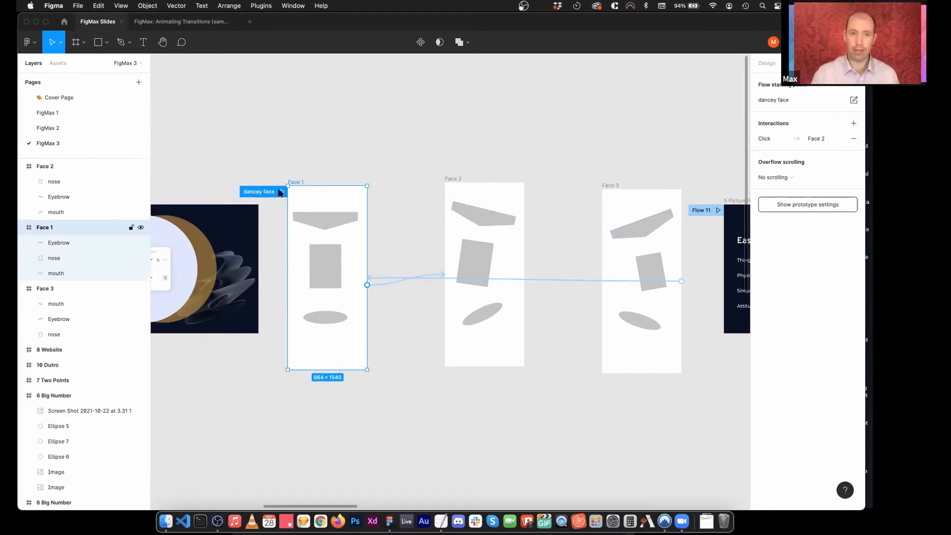
pyautogui.click(372, 157)
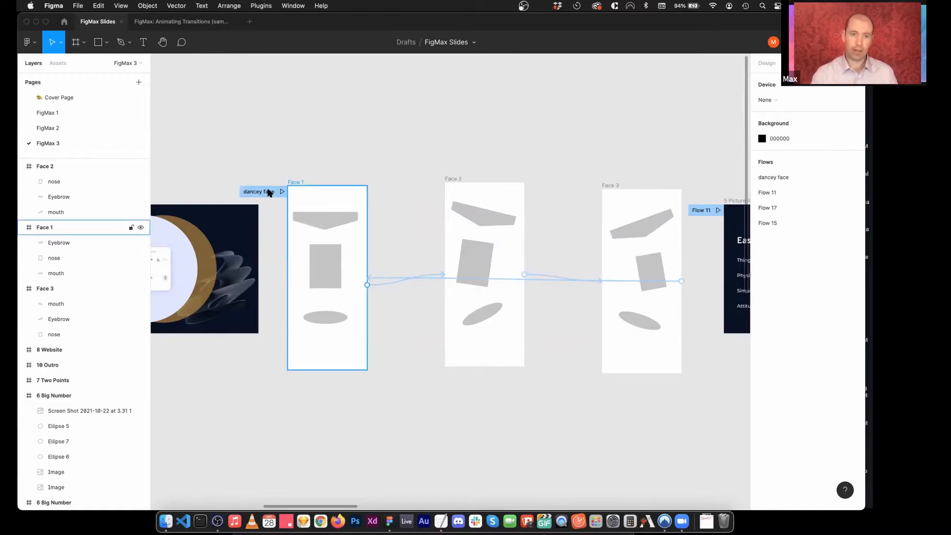
pyautogui.click(297, 183)
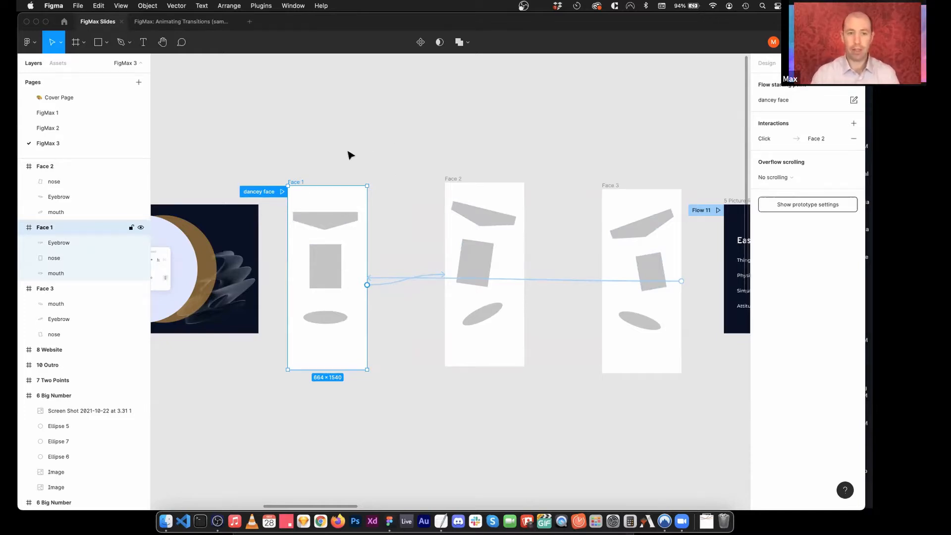
pyautogui.click(349, 155)
# Step: Play the "dancey face" flow with the frame fitted to the screen and advance it from Face 1 to Face 2
pyautogui.click(299, 183)
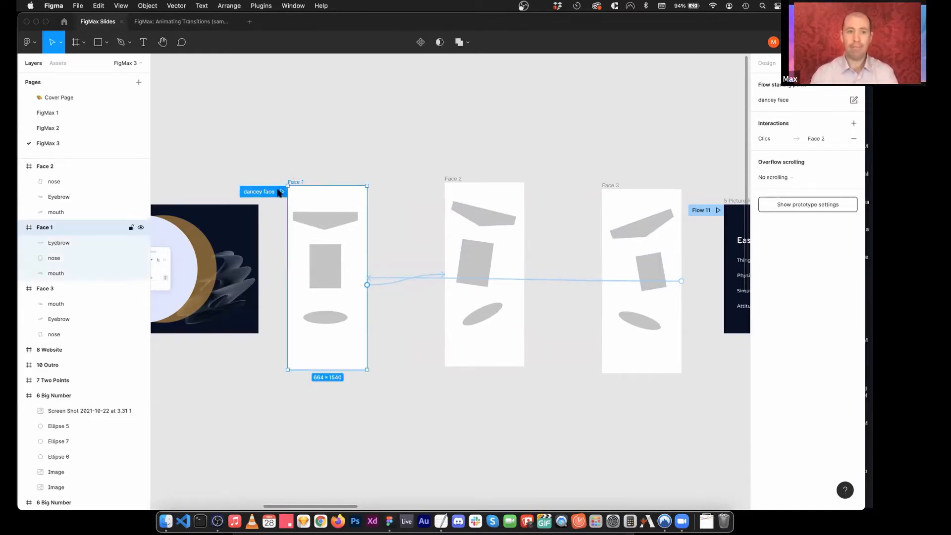
pyautogui.click(281, 192)
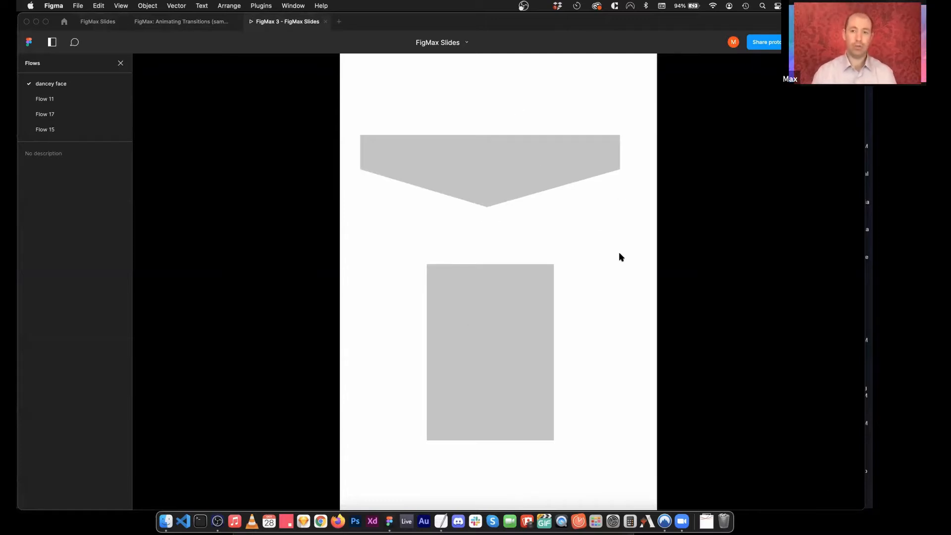
pyautogui.press('z')
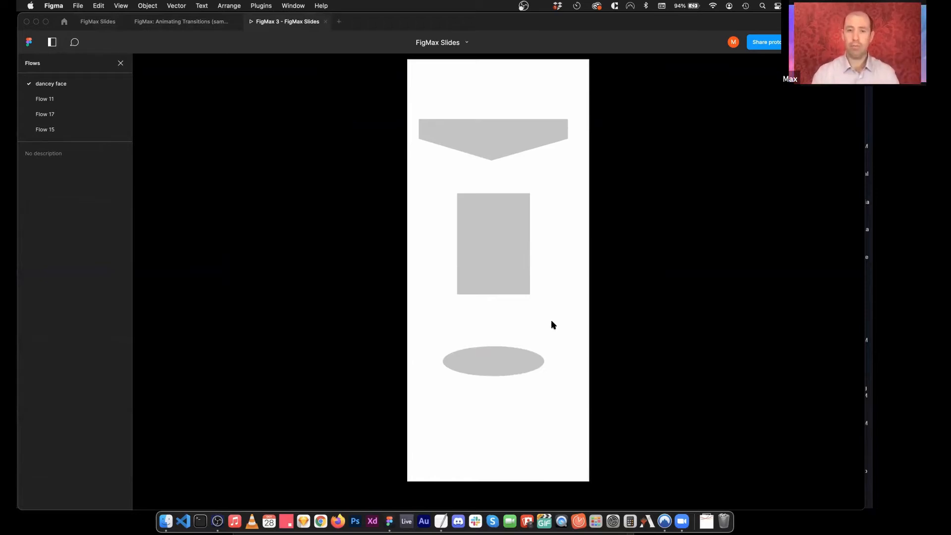
pyautogui.click(551, 321)
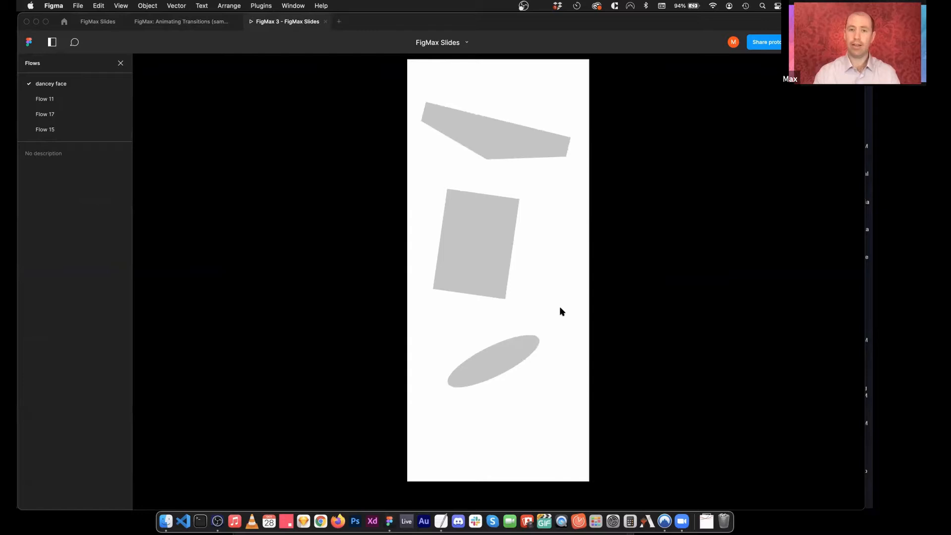
# Step: Return to the design file, remove Face 2's interaction to Face 3 and reconnect Face 2 to Face 3
pyautogui.click(505, 311)
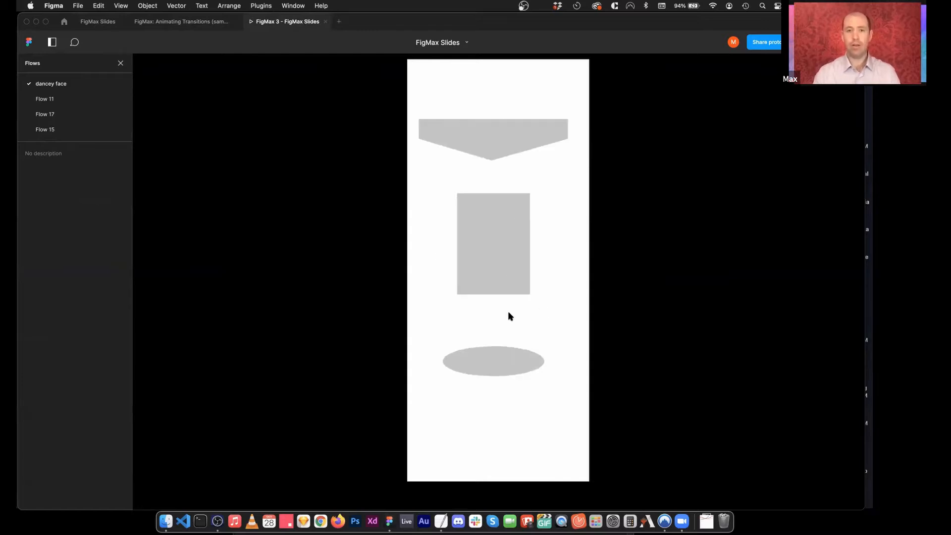
pyautogui.click(98, 21)
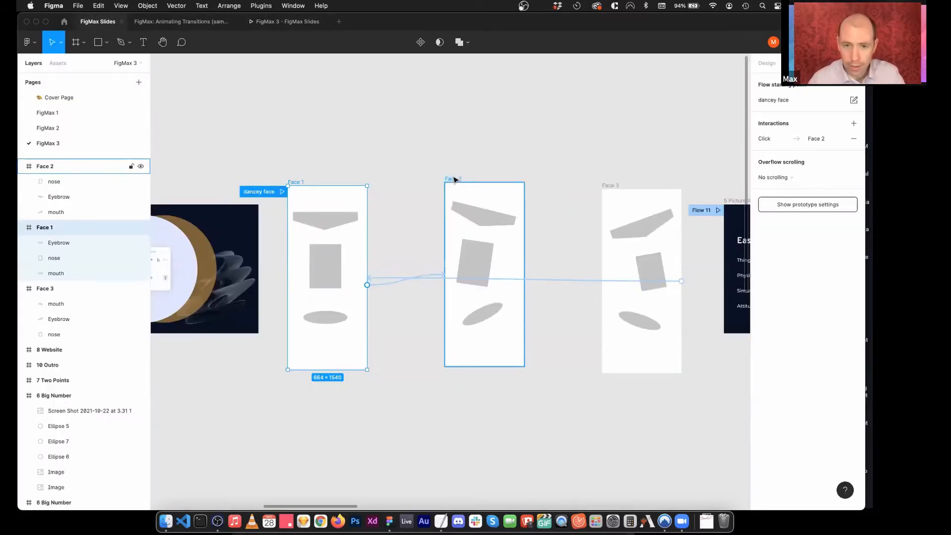
pyautogui.click(452, 179)
pyautogui.click(549, 277)
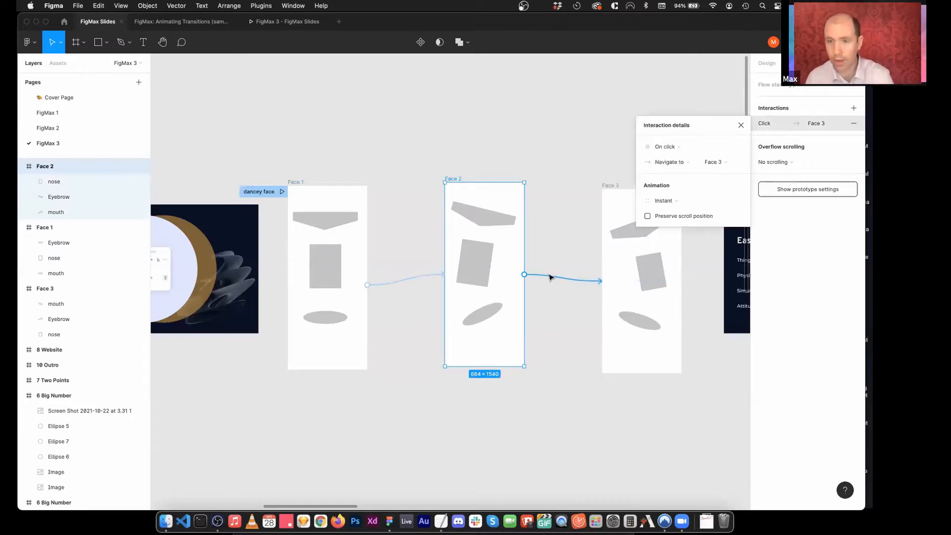
pyautogui.moveTo(597, 279); pyautogui.dragTo(545, 243)
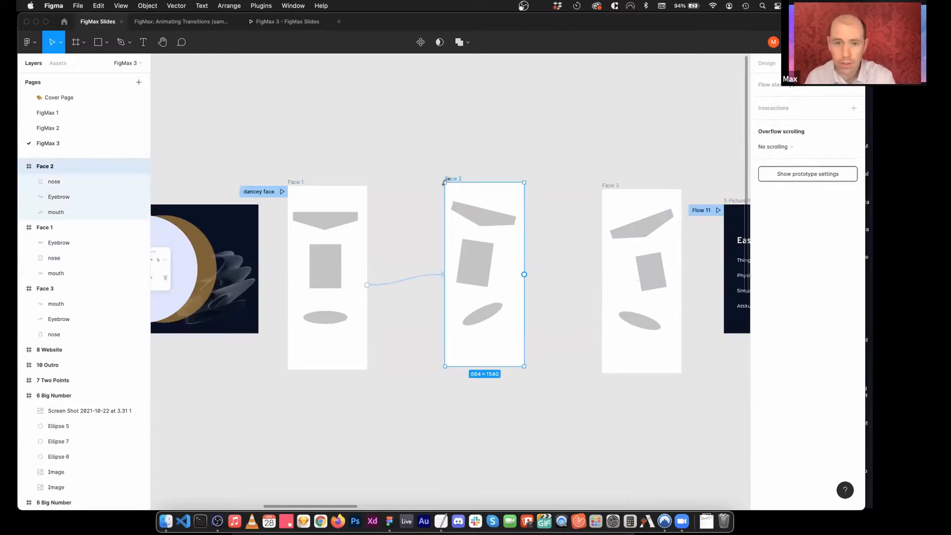
pyautogui.moveTo(525, 275); pyautogui.dragTo(636, 280)
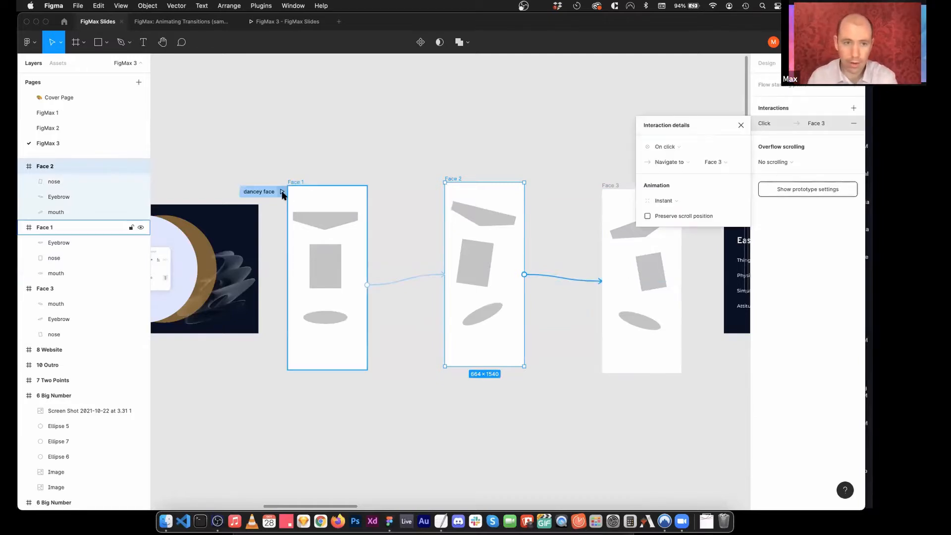
# Step: Play the "dancey face" flow and cycle through the three faces to check the instant transitions
pyautogui.click(281, 191)
pyautogui.click(564, 311)
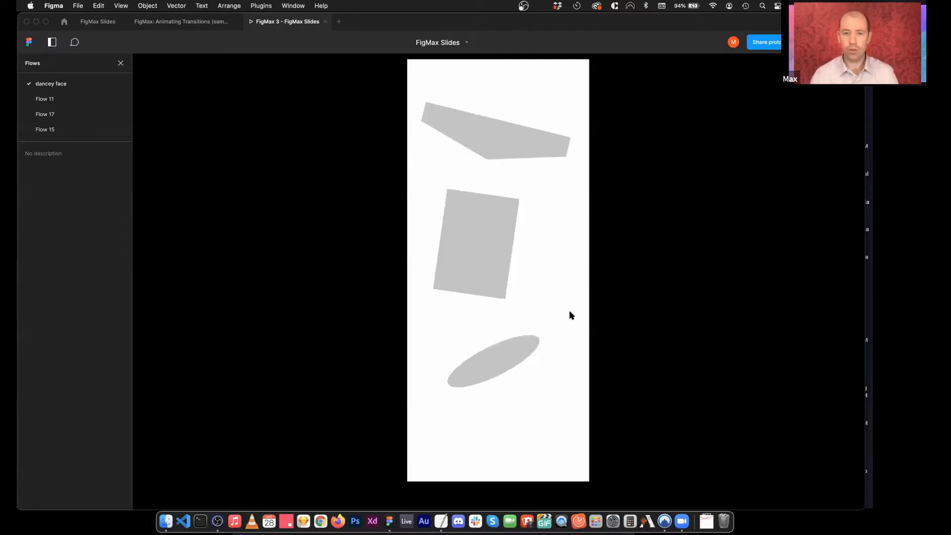
pyautogui.click(563, 307)
pyautogui.click(553, 314)
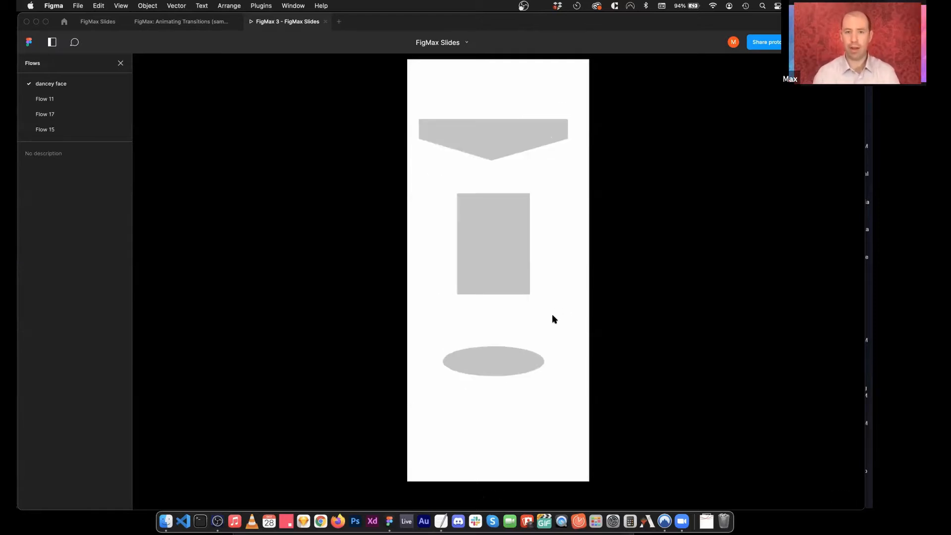
pyautogui.click(562, 311)
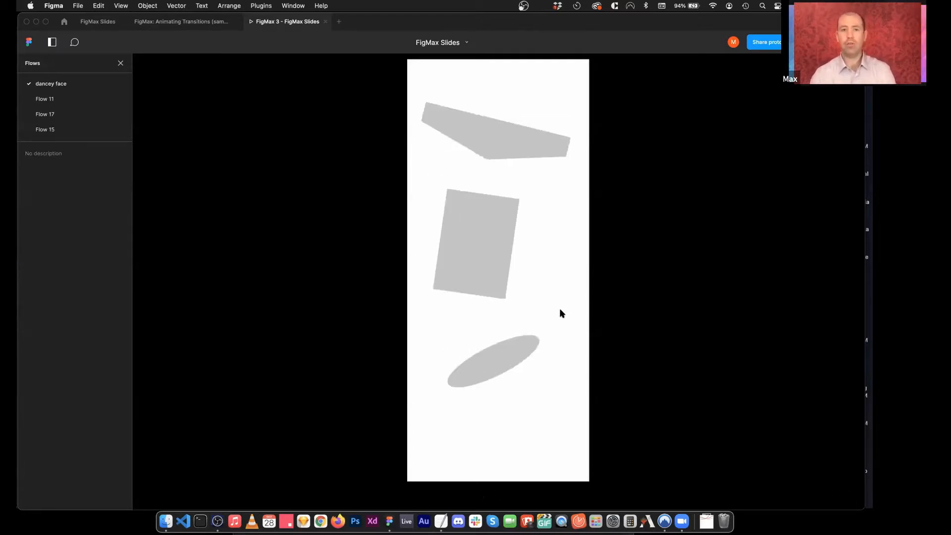
pyautogui.click(561, 312)
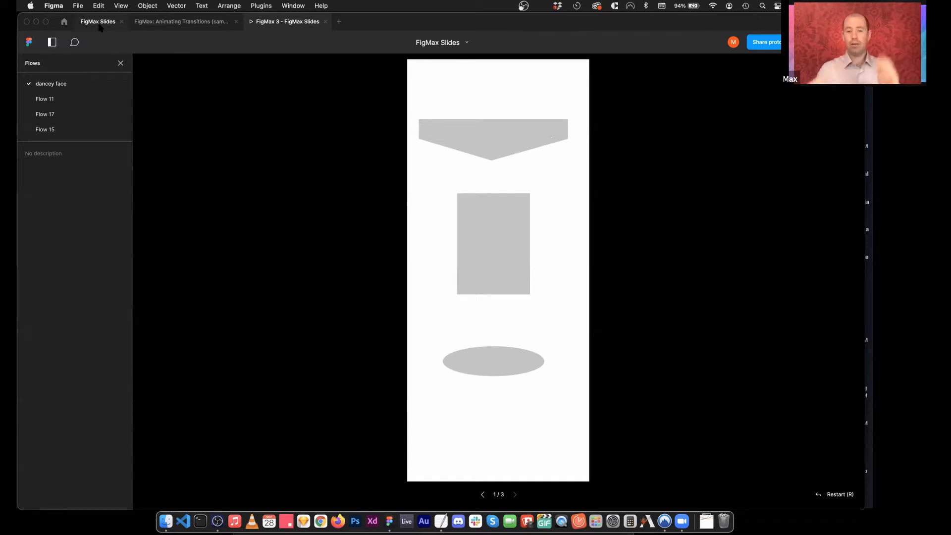
pyautogui.click(495, 361)
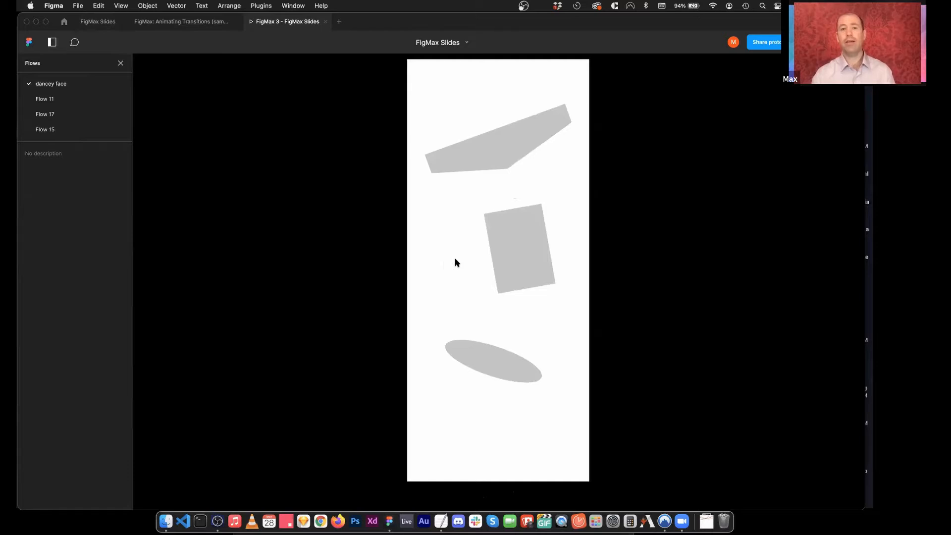
# Step: Set the animation of the Face 1 to Face 2 interaction to Dissolve
pyautogui.click(97, 22)
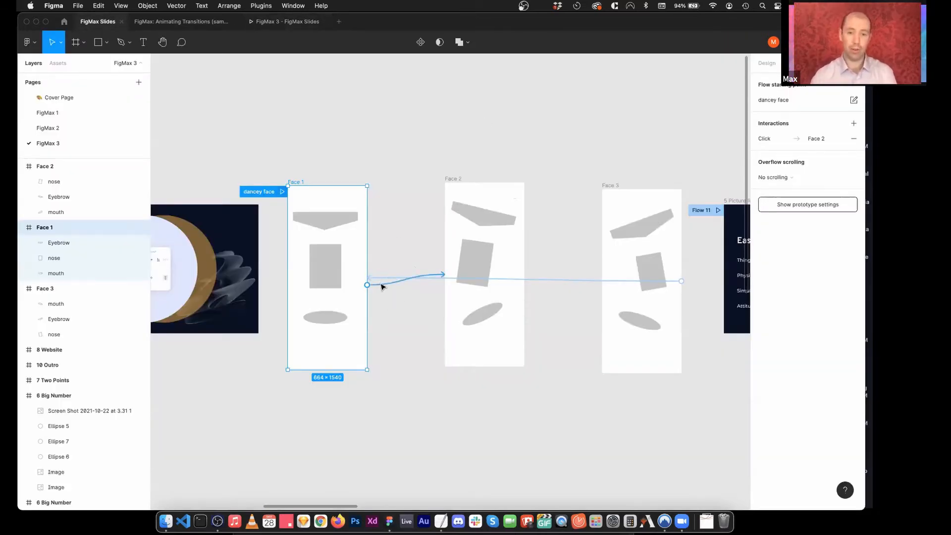
pyautogui.click(382, 285)
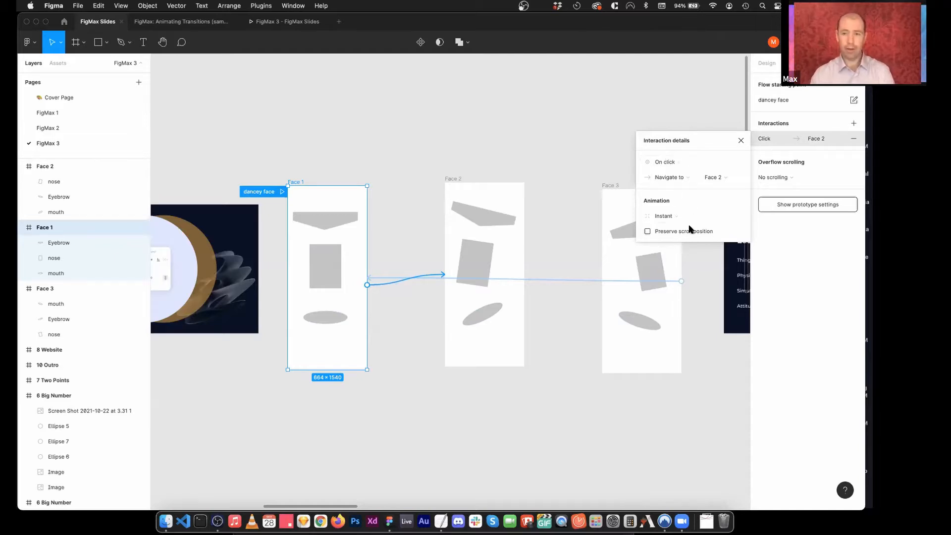
pyautogui.click(727, 221)
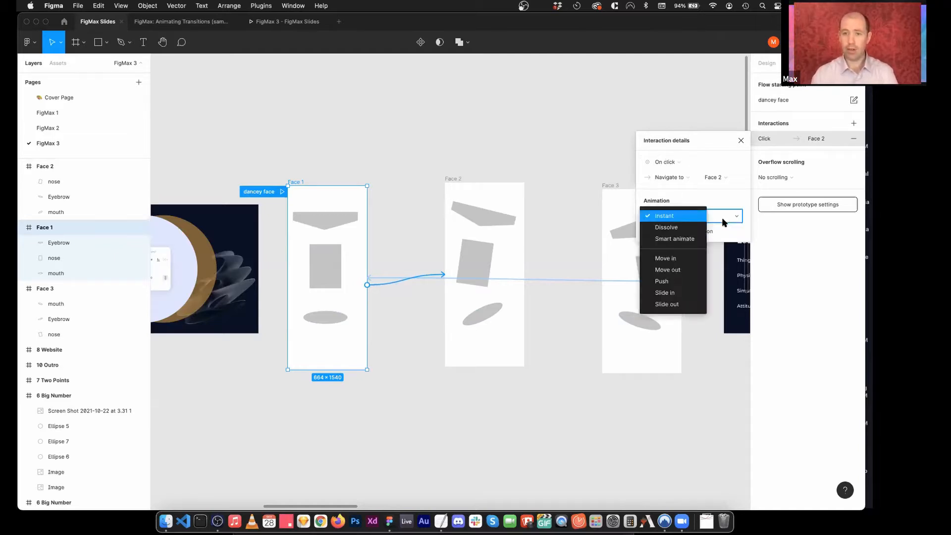
pyautogui.click(704, 228)
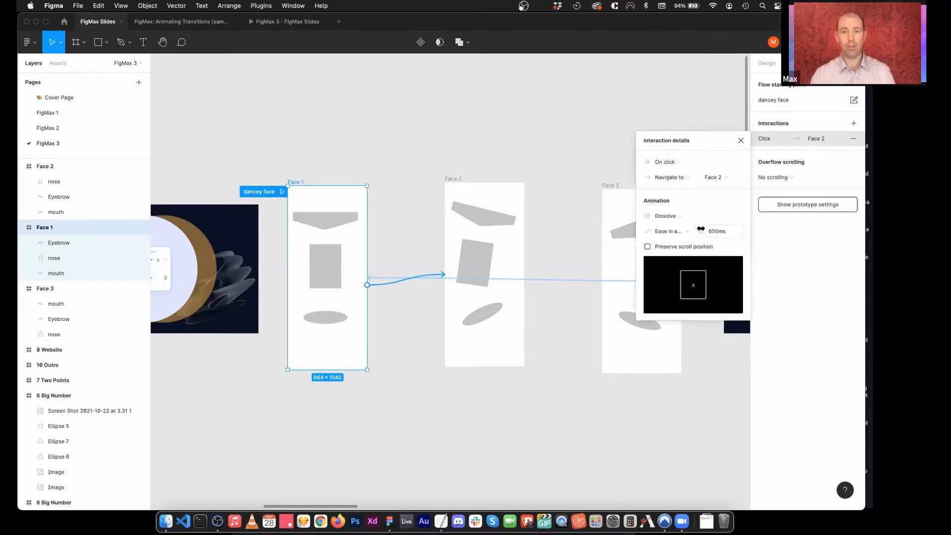
pyautogui.click(741, 140)
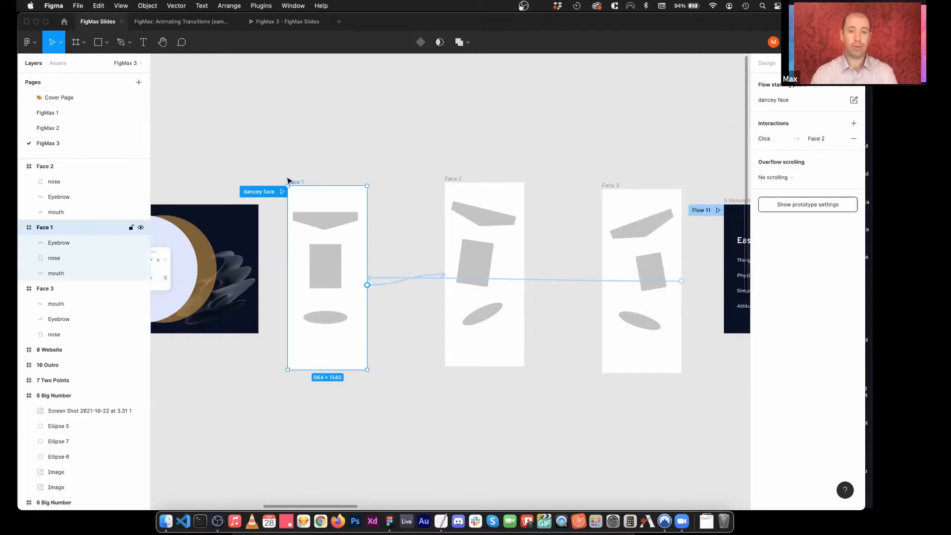
# Step: Play the "dancey face" flow fitted to the screen and click through the faces to examine the Dissolve transition
pyautogui.click(282, 191)
pyautogui.press('z')
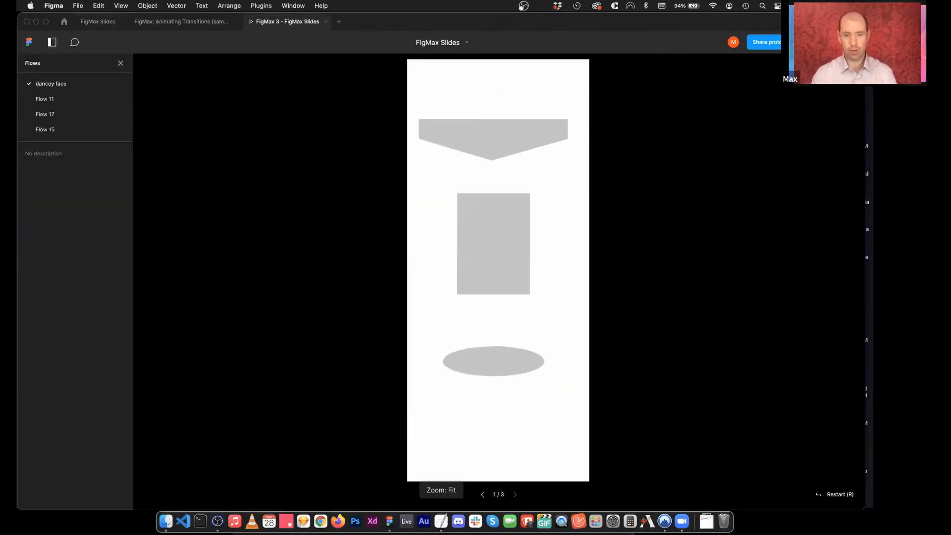
pyautogui.click(566, 311)
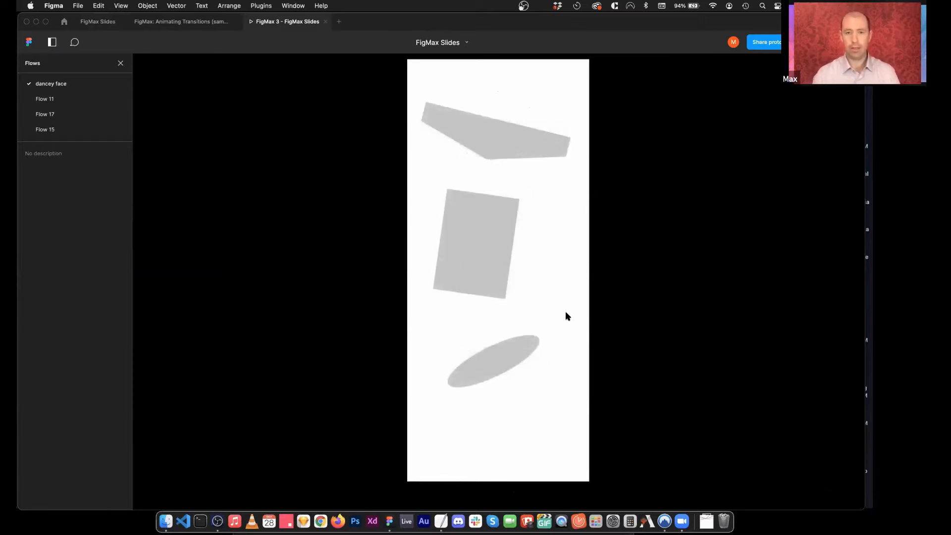
pyautogui.click(535, 268)
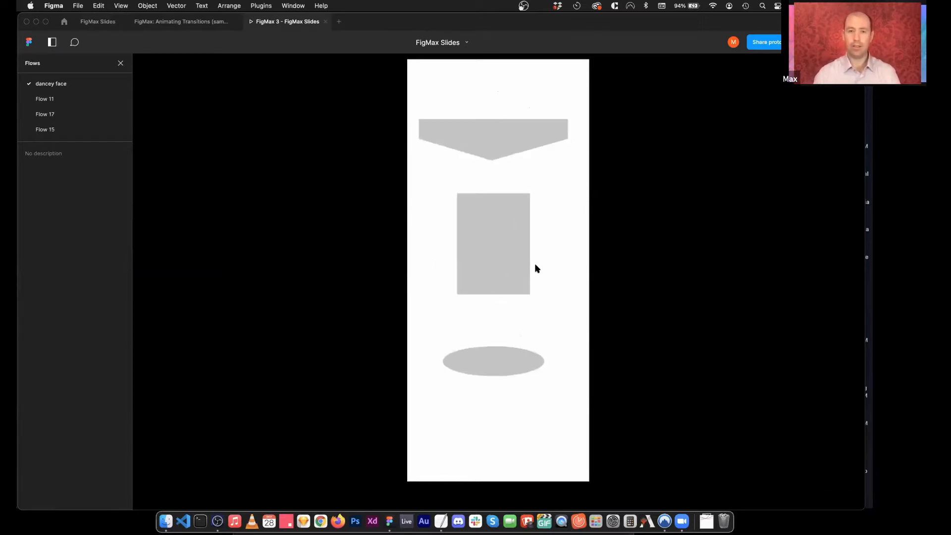
pyautogui.click(564, 305)
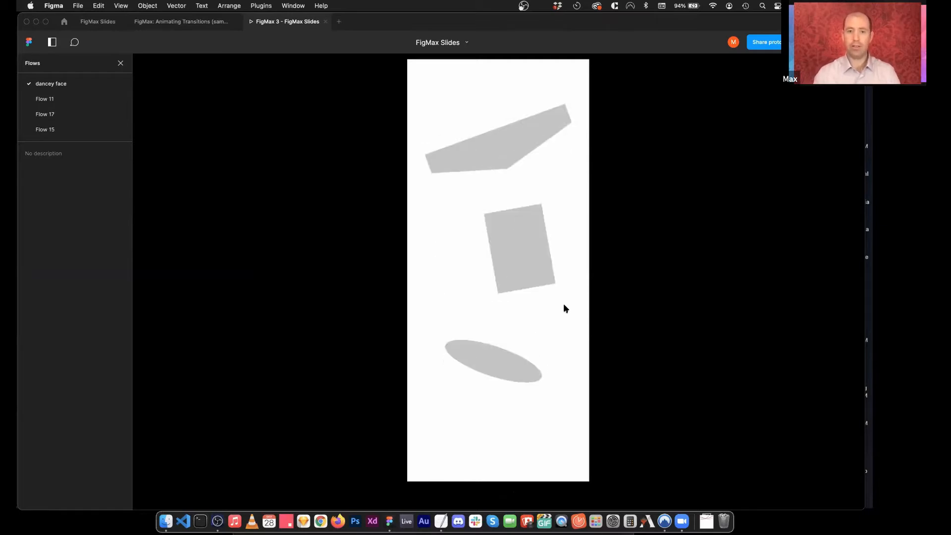
pyautogui.click(564, 305)
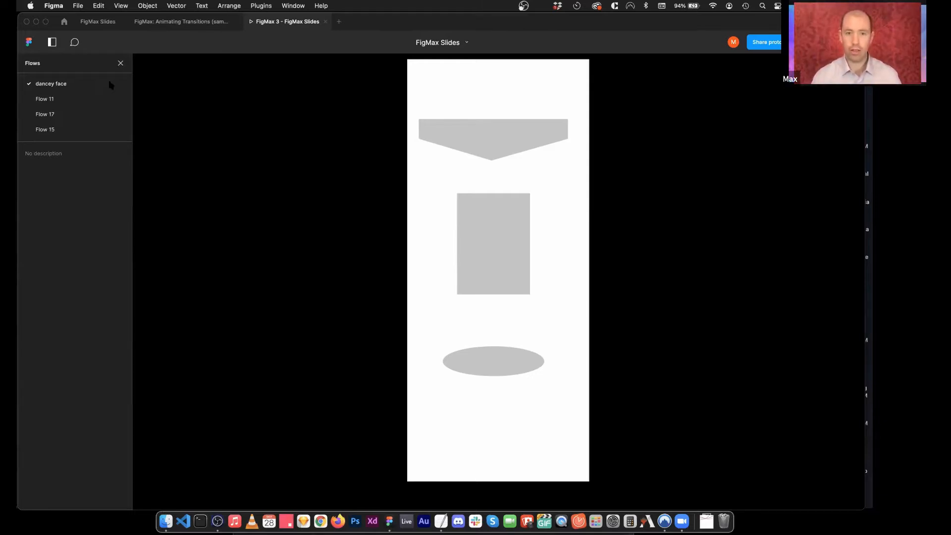
# Step: Back in the design file, view the Face 1 to Face 2 interaction details and the flow's description editor
pyautogui.click(97, 20)
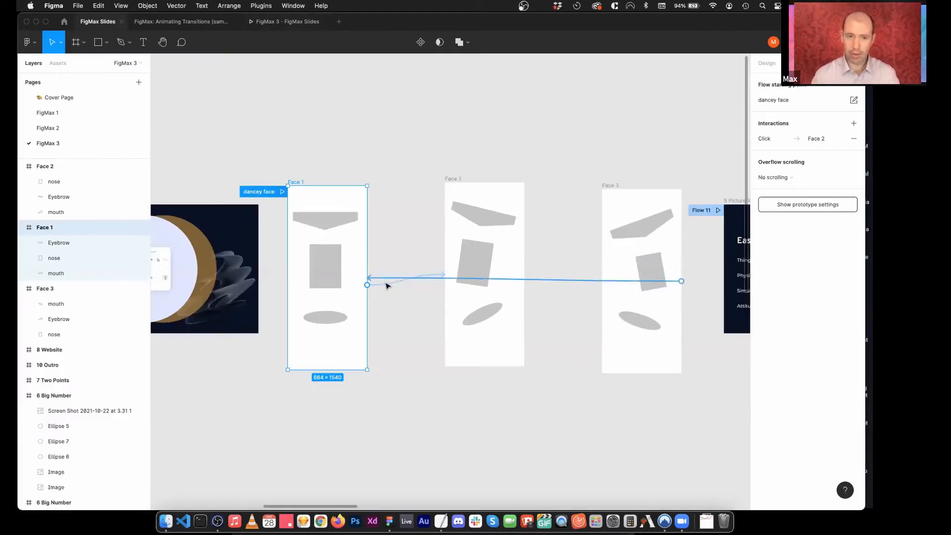
pyautogui.click(389, 282)
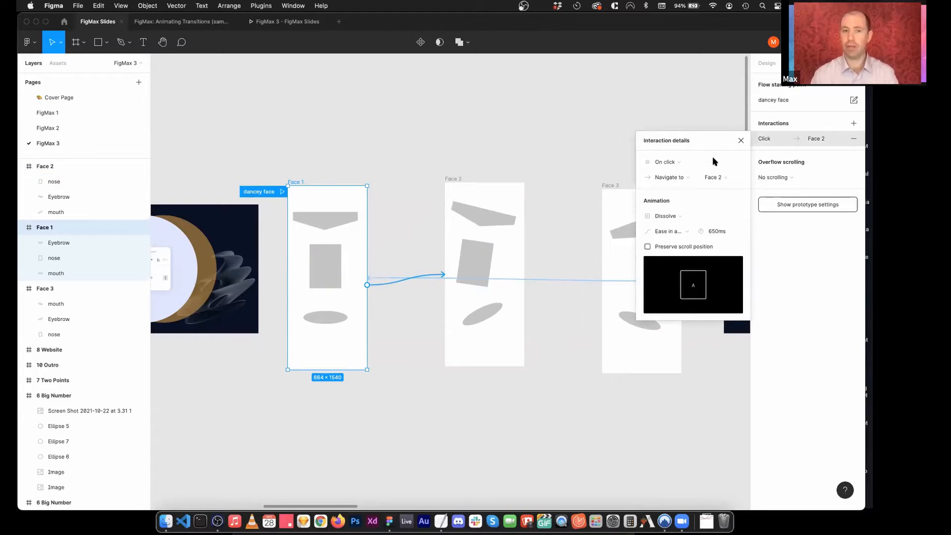
pyautogui.click(296, 150)
pyautogui.click(292, 185)
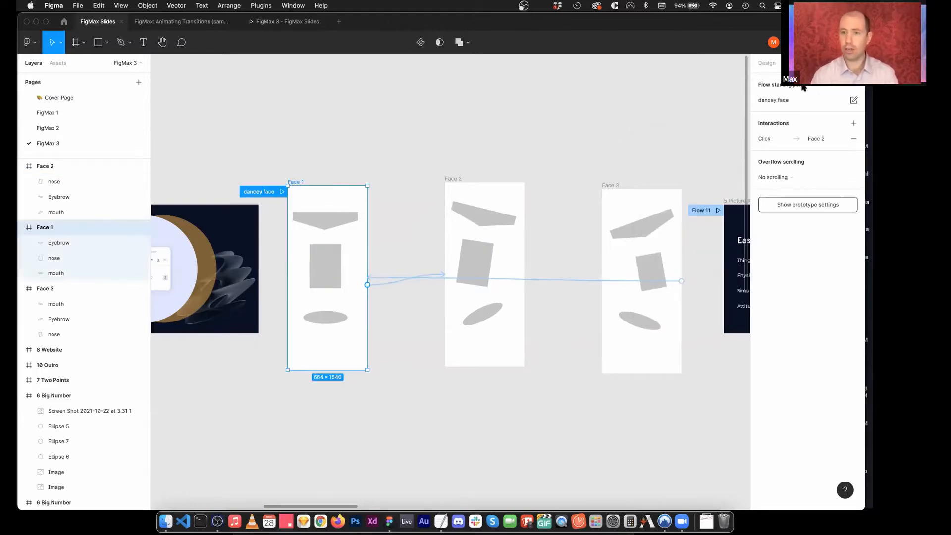
pyautogui.click(854, 100)
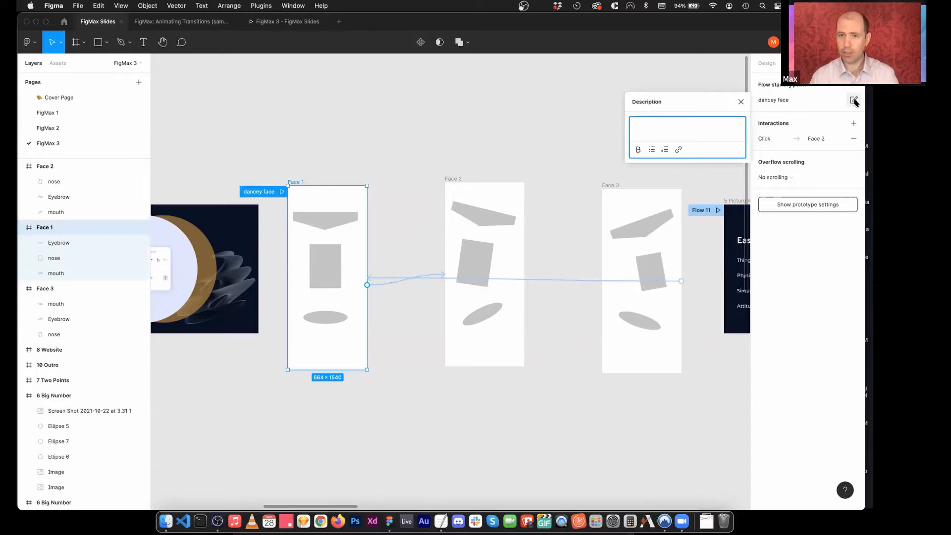
pyautogui.click(741, 102)
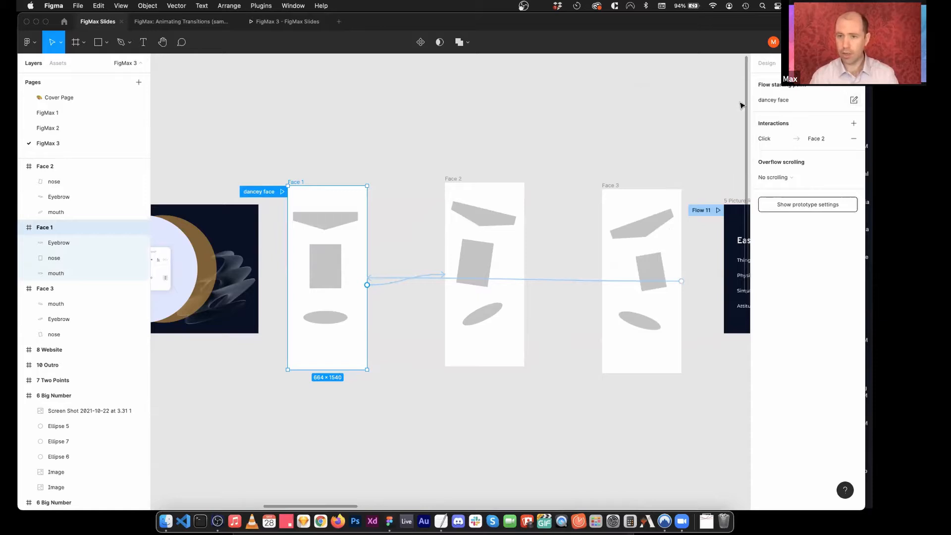
# Step: Set the animation of the Face 1 to Face 2 interaction to Smart animate
pyautogui.click(770, 142)
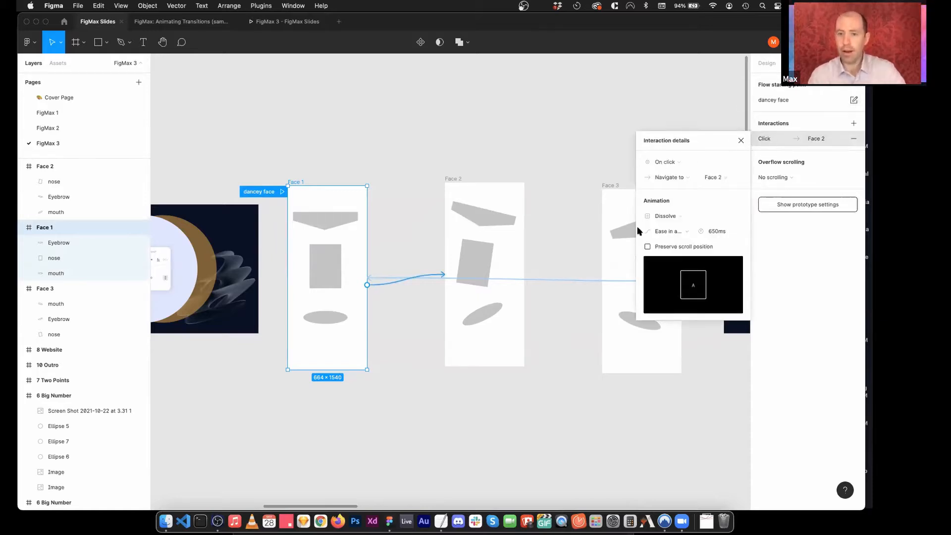
pyautogui.click(683, 213)
pyautogui.click(693, 227)
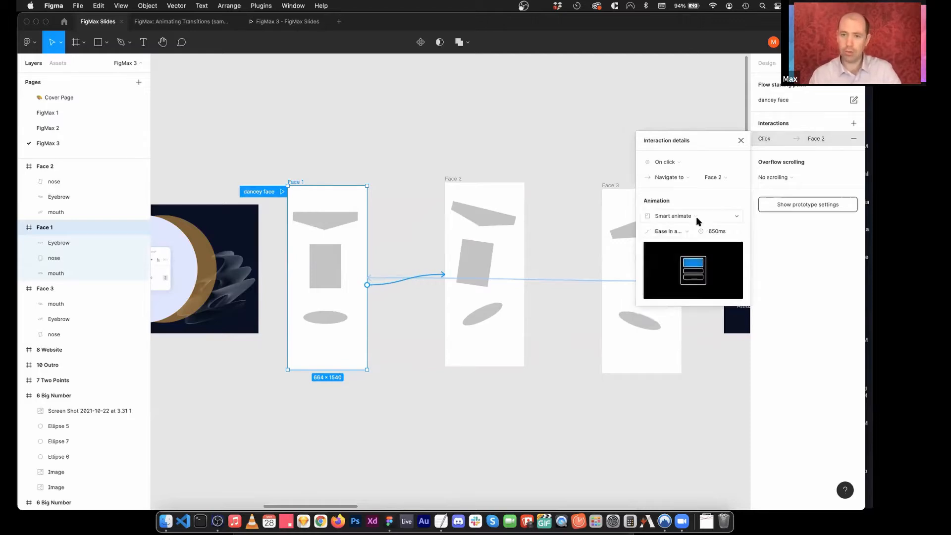
pyautogui.click(694, 218)
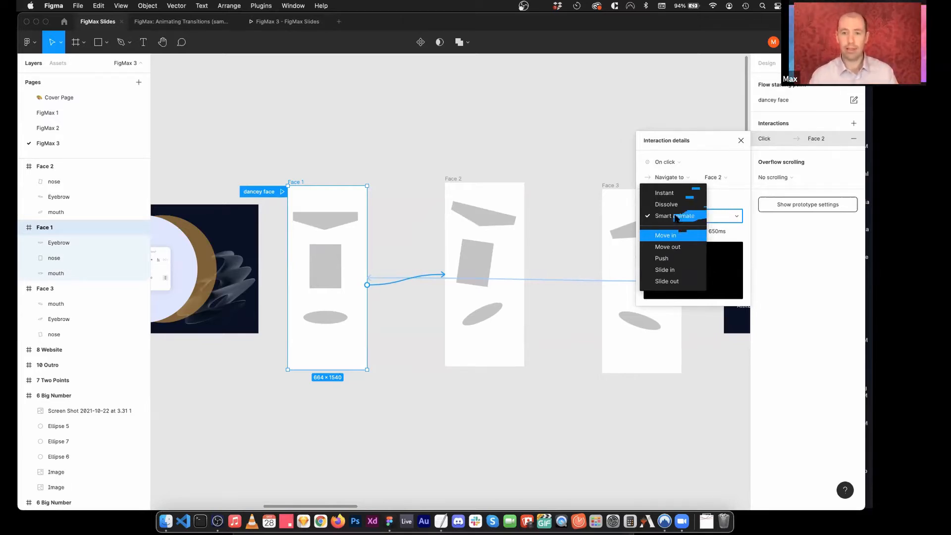
pyautogui.click(677, 217)
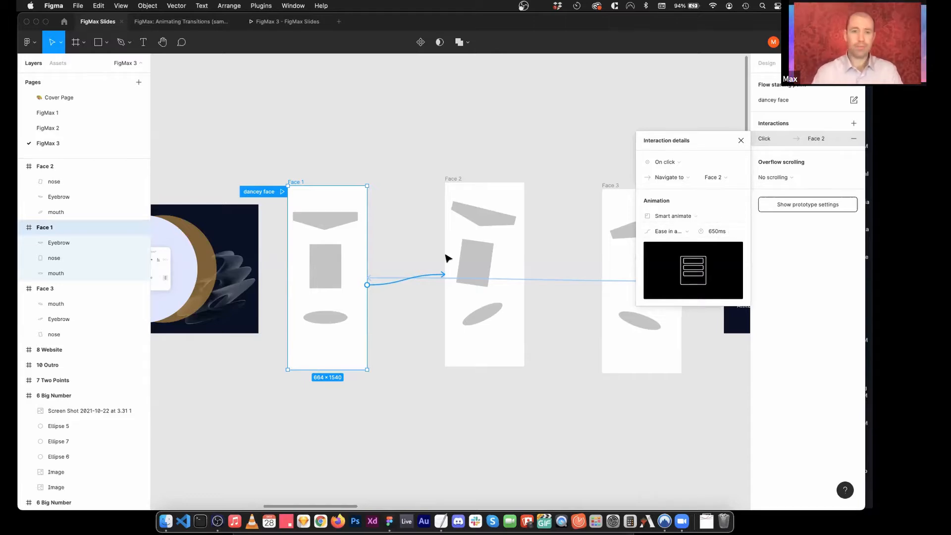
# Step: Set the animation of the Face 2 to Face 3 interaction to Smart animate
pyautogui.click(456, 177)
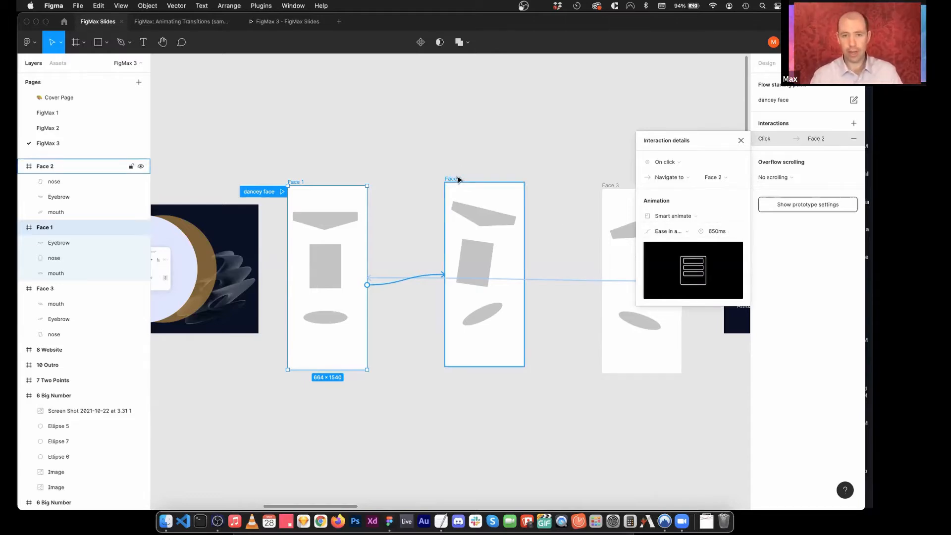
pyautogui.click(581, 282)
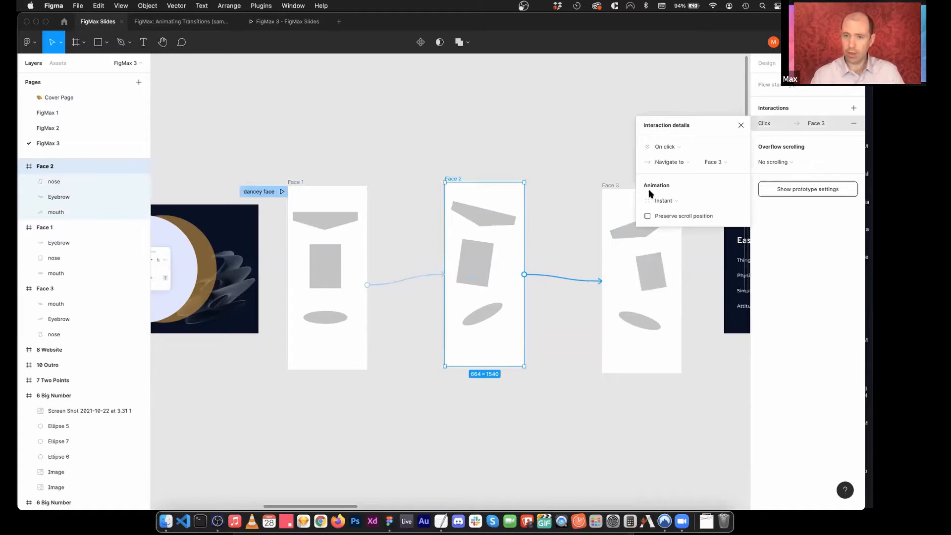
pyautogui.click(662, 200)
pyautogui.click(672, 223)
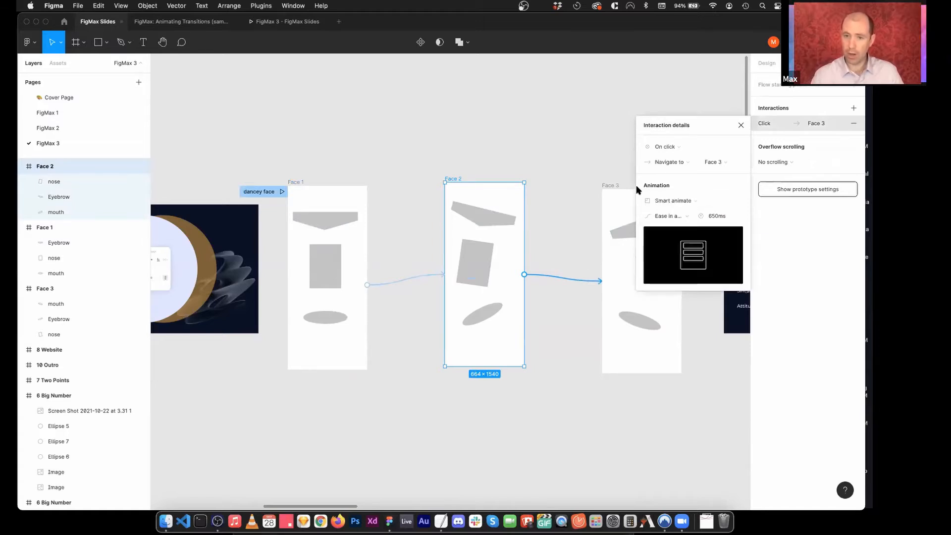
# Step: Set the animation of the Face 3 to Face 1 interaction to Smart animate and close its details
pyautogui.click(613, 190)
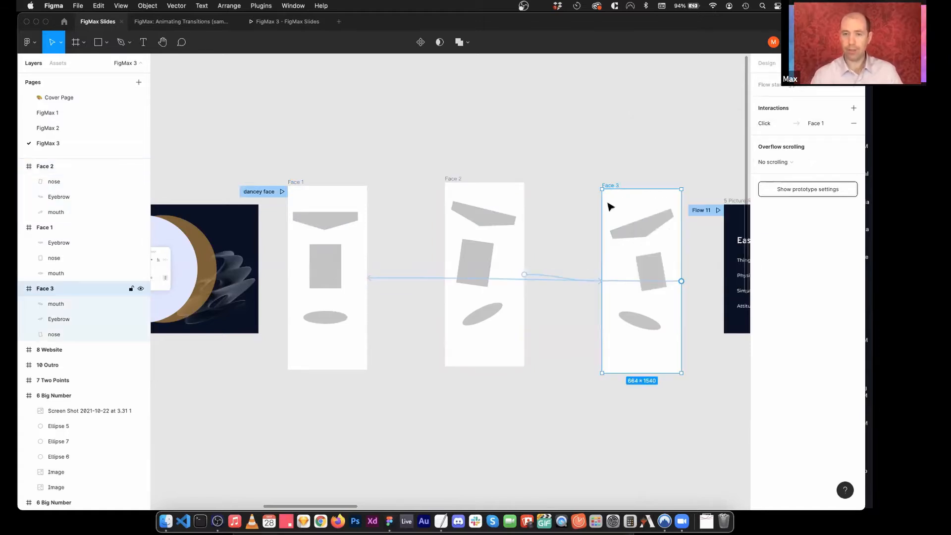
pyautogui.click(398, 279)
pyautogui.click(668, 200)
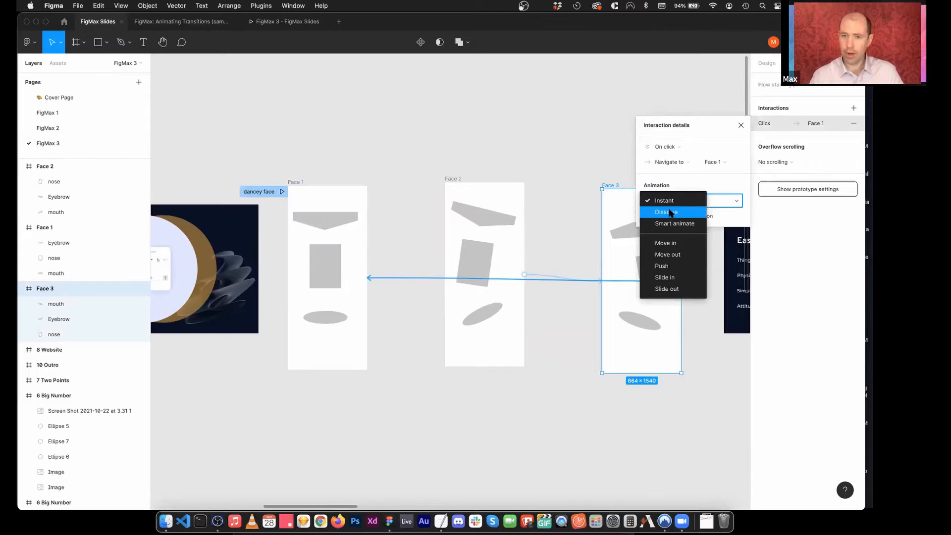
pyautogui.click(672, 222)
pyautogui.click(739, 126)
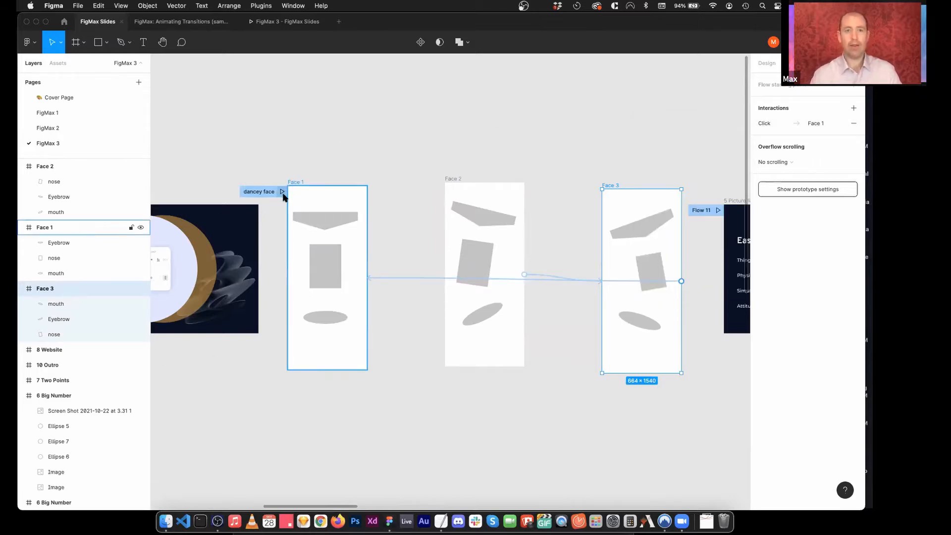
# Step: Play the dancey face flow, advance through its Smart animate transitions, and return to the design file
pyautogui.click(282, 192)
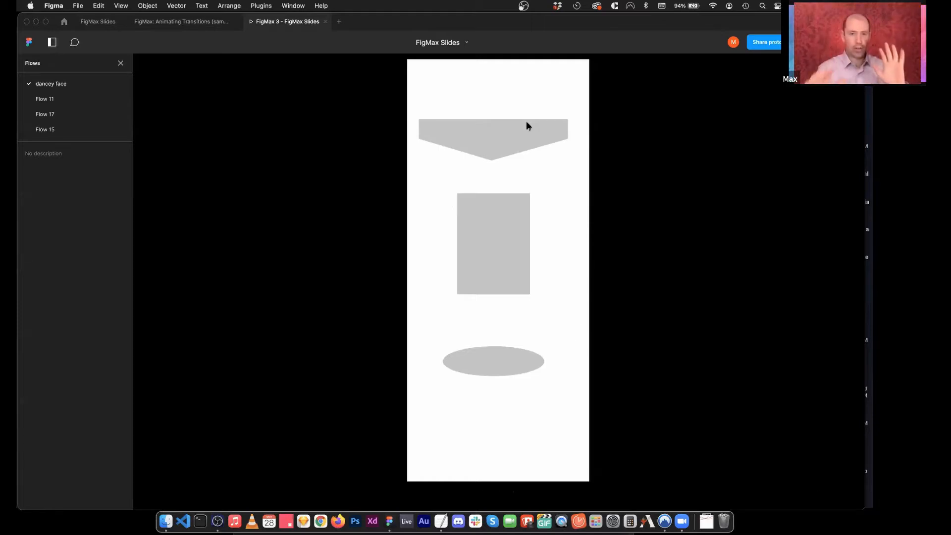
pyautogui.click(526, 219)
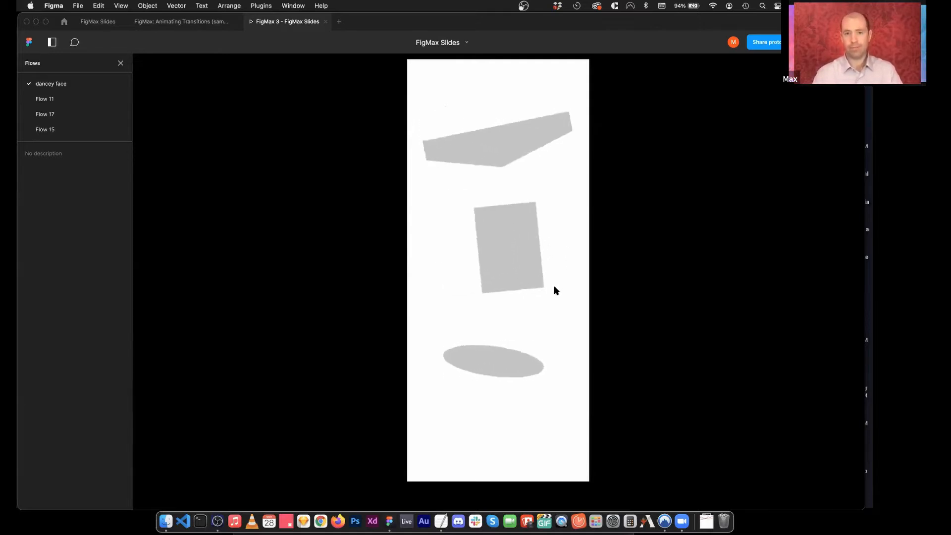
pyautogui.click(97, 22)
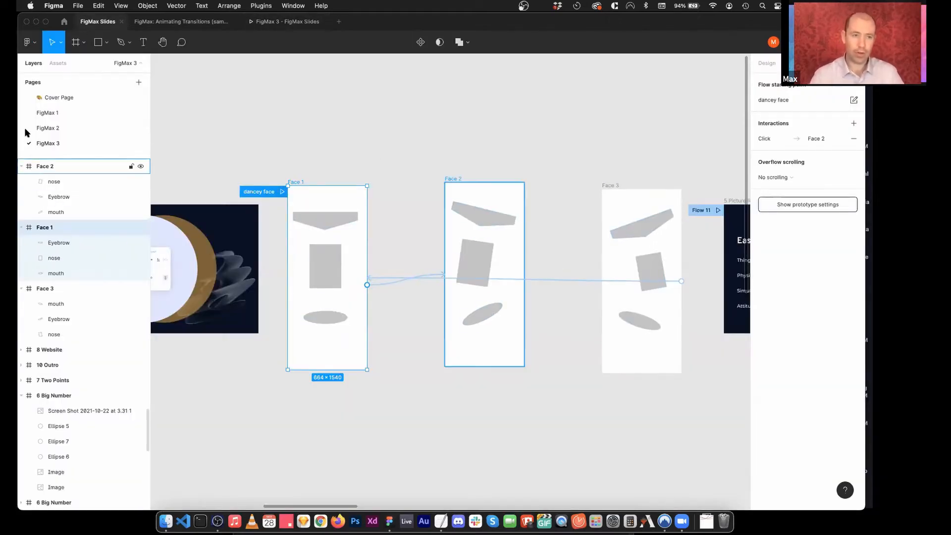
# Step: Reorder the frames in the layer list so Face 1 comes directly before Face 2, keeping both expanded
pyautogui.click(21, 228)
pyautogui.click(21, 167)
pyautogui.click(25, 168)
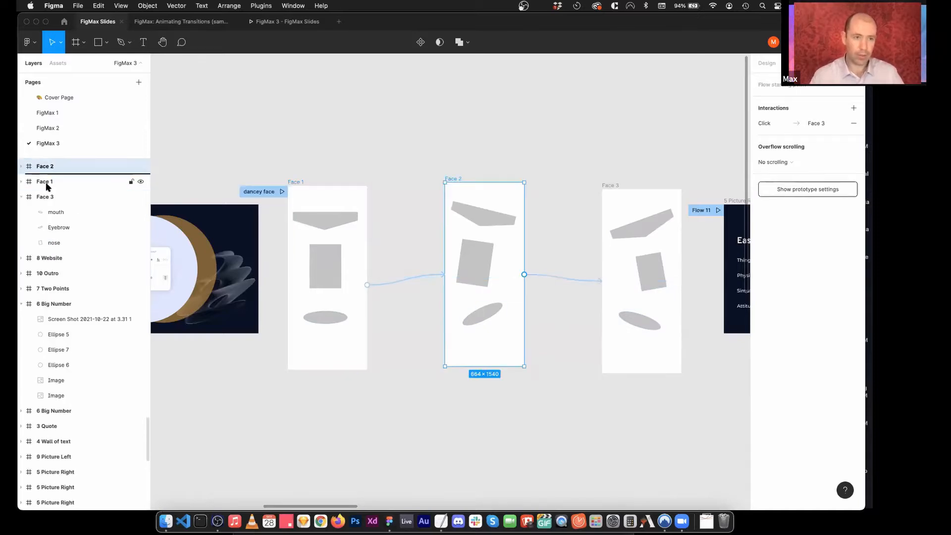
pyautogui.scroll(2, 52, 196)
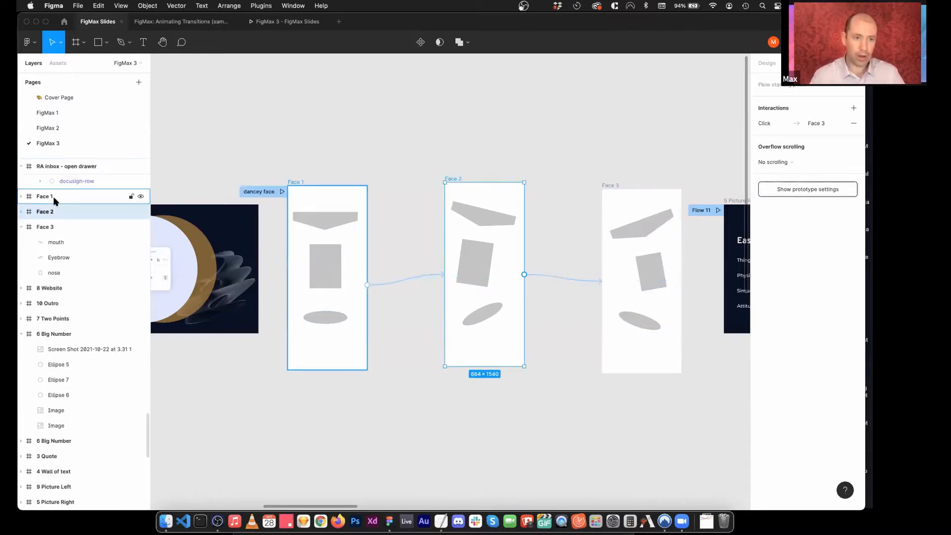
pyautogui.click(22, 196)
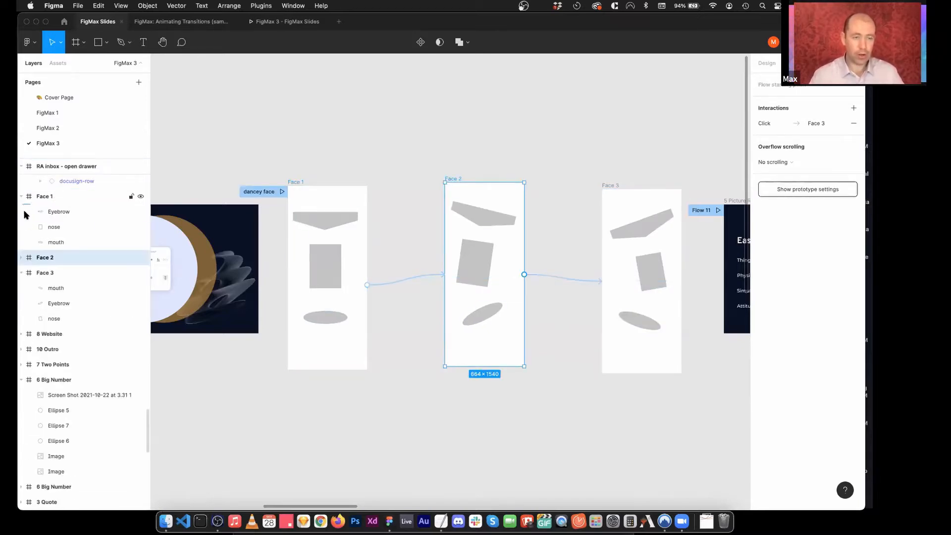
pyautogui.click(21, 257)
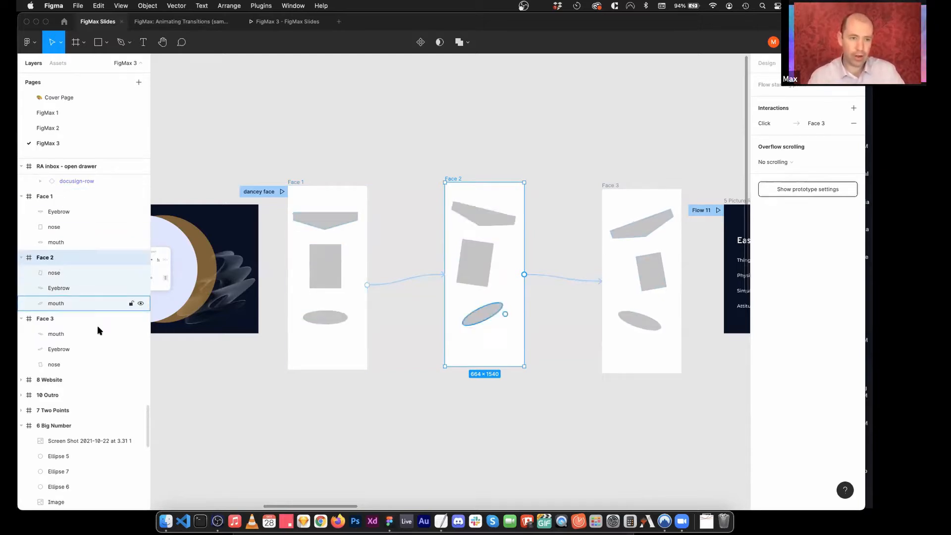
# Step: Reorder the Eyebrow layers in Face 2 and Face 3 so each is the first layer in its frame
pyautogui.click(62, 350)
pyautogui.moveTo(70, 290); pyautogui.dragTo(70, 269)
pyautogui.moveTo(73, 347); pyautogui.dragTo(66, 329)
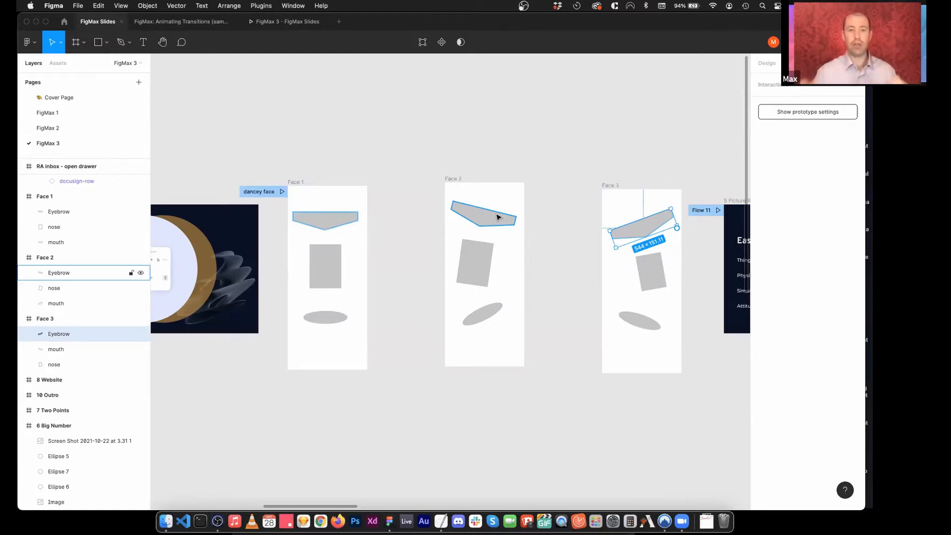
pyautogui.click(311, 220)
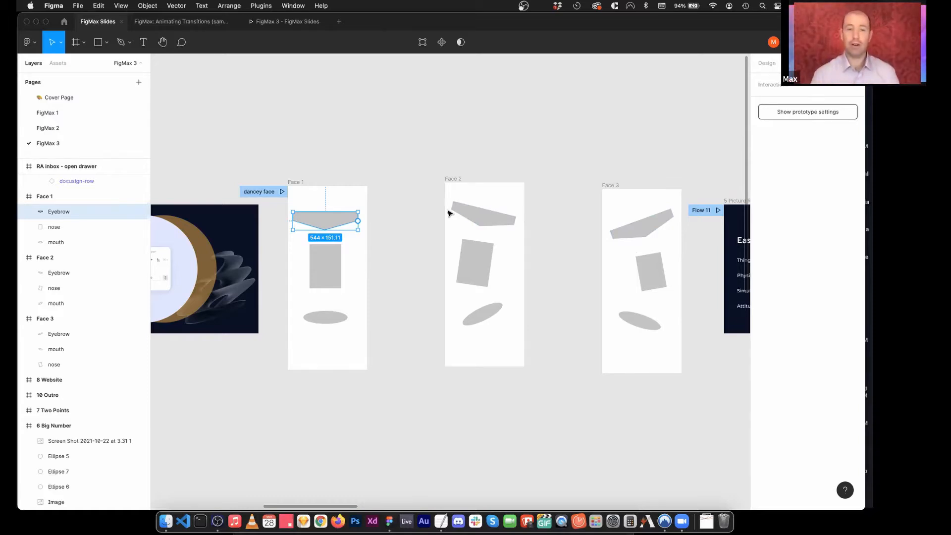
pyautogui.hscroll(1, 426, 293)
pyautogui.click(403, 227)
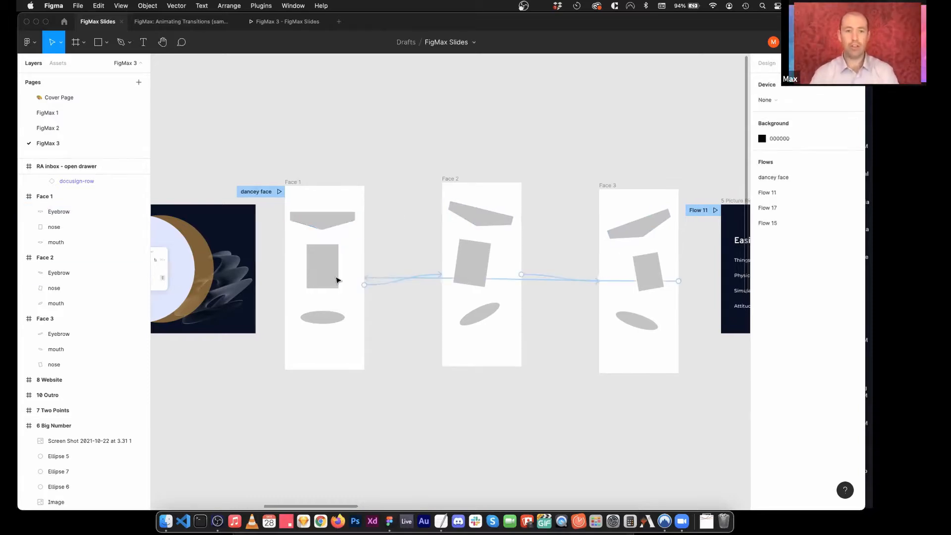
# Step: Change the fill of the Face 2 nose to dark red 952323
pyautogui.click(469, 262)
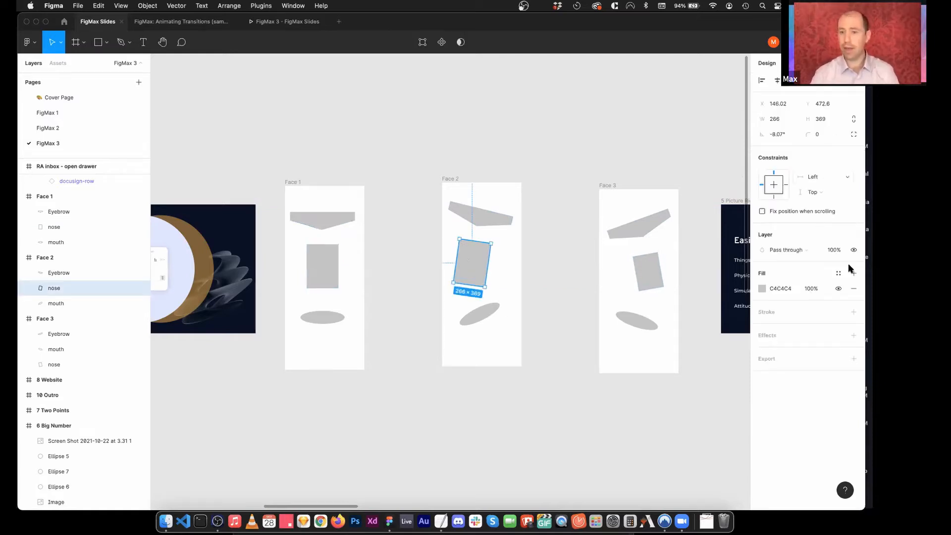
pyautogui.click(762, 288)
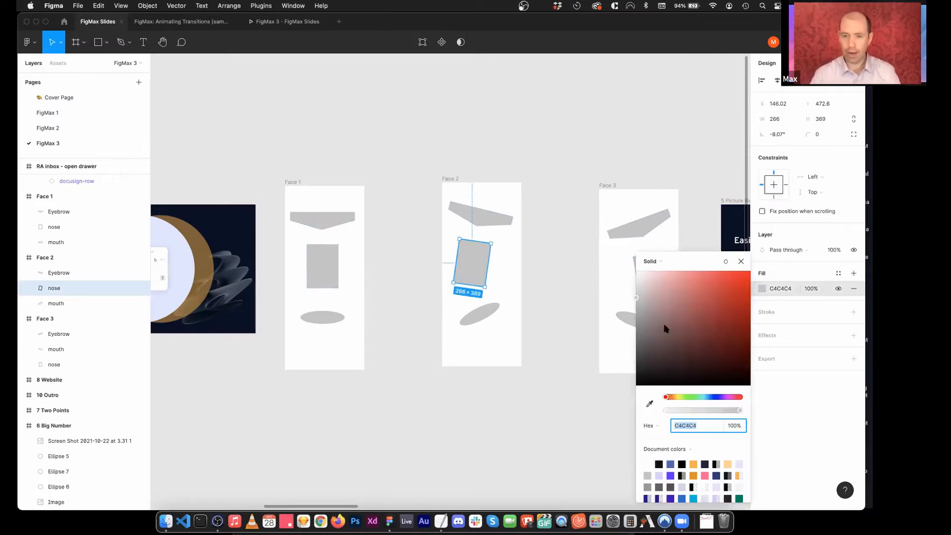
pyautogui.moveTo(665, 327); pyautogui.dragTo(723, 318)
pyautogui.click(742, 261)
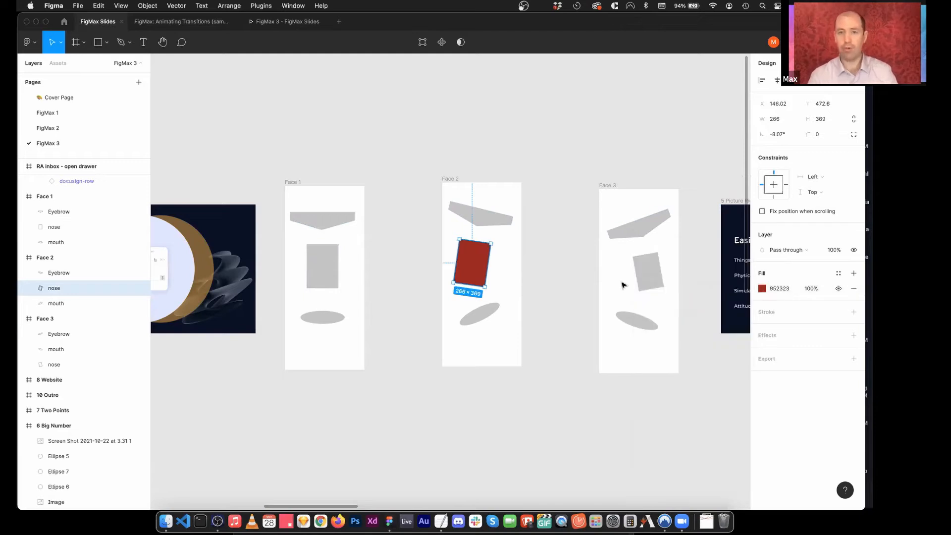
# Step: Enlarge the Face 2 mouth ellipse about its centre until it extends past both sides of the frame
pyautogui.click(480, 313)
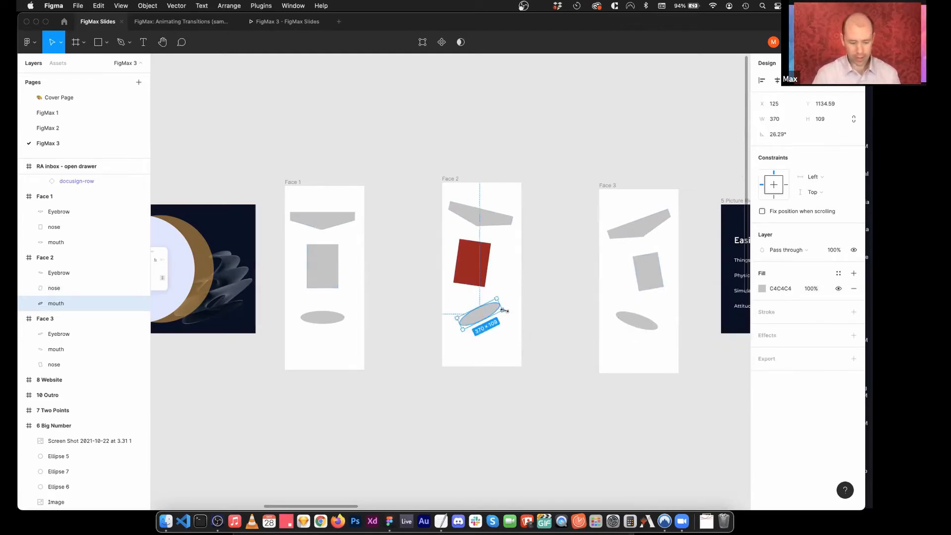
pyautogui.press('alt')
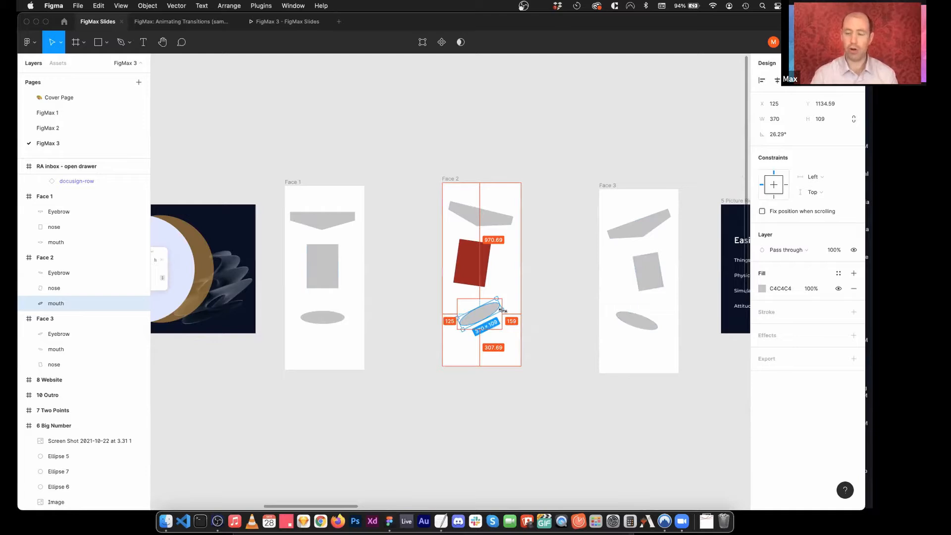
pyautogui.moveTo(503, 310); pyautogui.dragTo(526, 318)
pyautogui.click(391, 165)
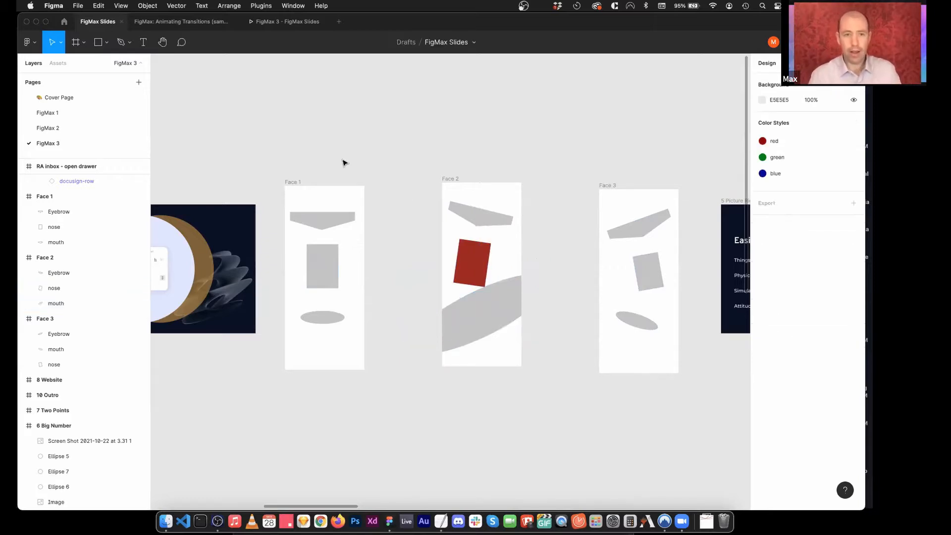
# Step: Play the prototype from Face 1 to check the nose colour and mouth size animation, and return to the design file
pyautogui.click(293, 182)
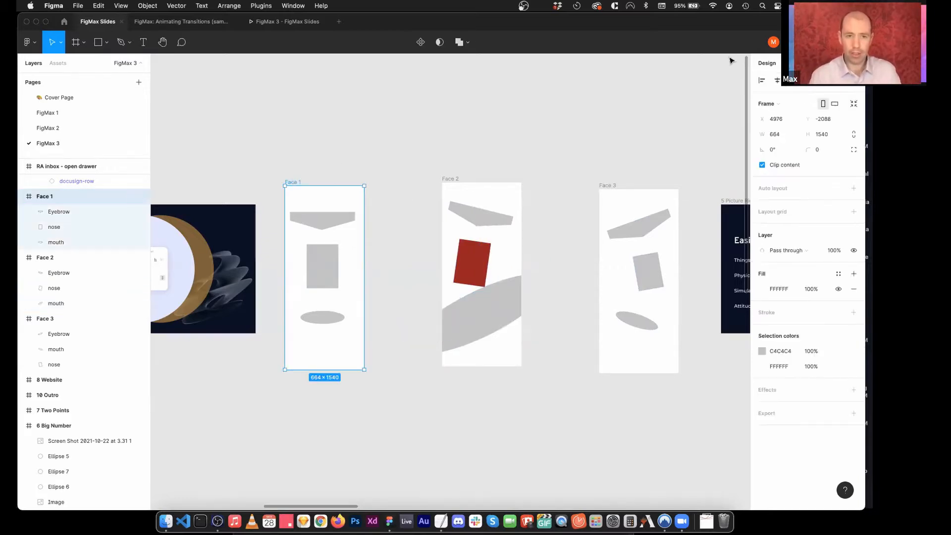
pyautogui.click(322, 154)
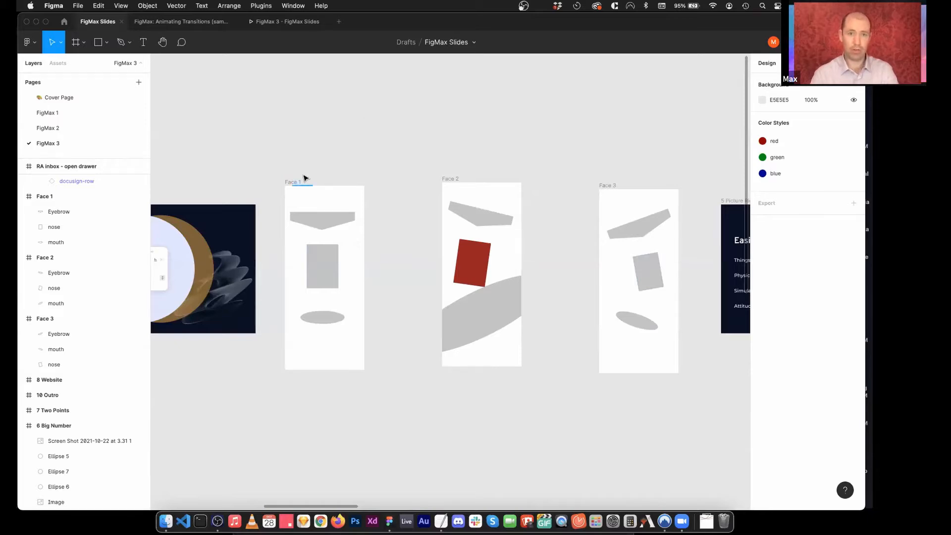
pyautogui.click(288, 185)
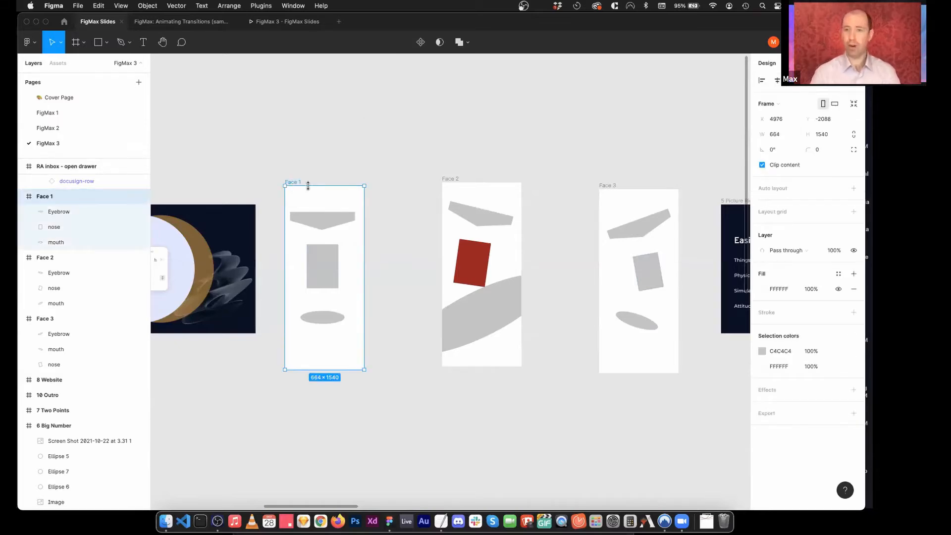
pyautogui.click(823, 42)
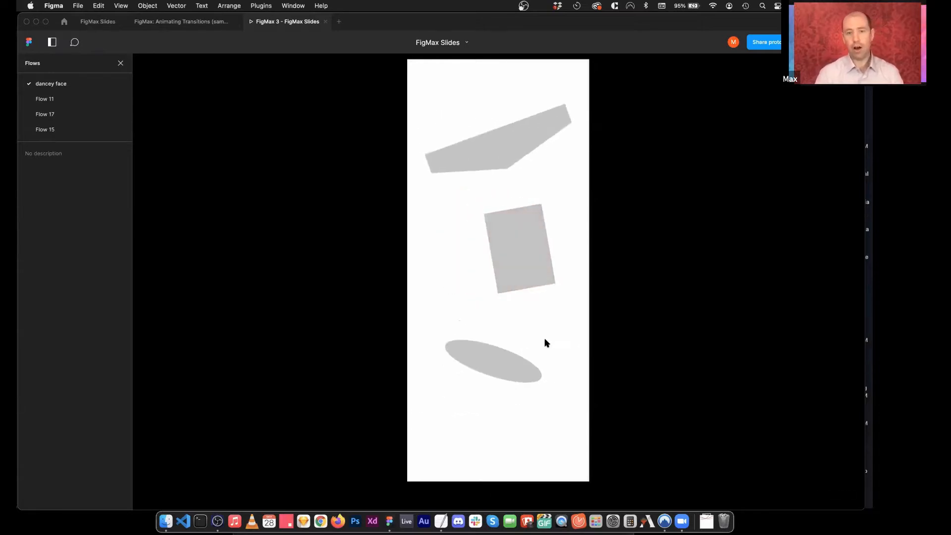
pyautogui.click(101, 23)
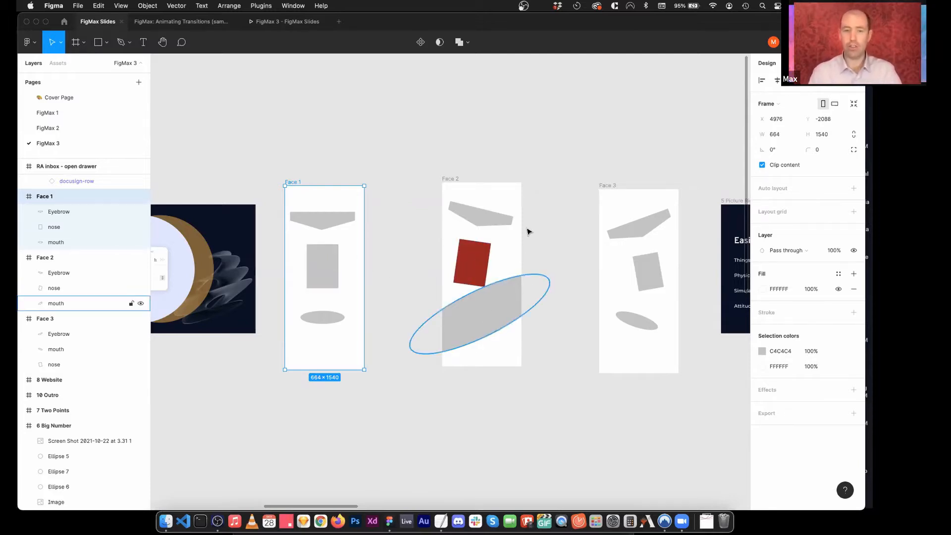
# Step: Rename the nose layer in Face 2 to "rudolph"
pyautogui.click(562, 218)
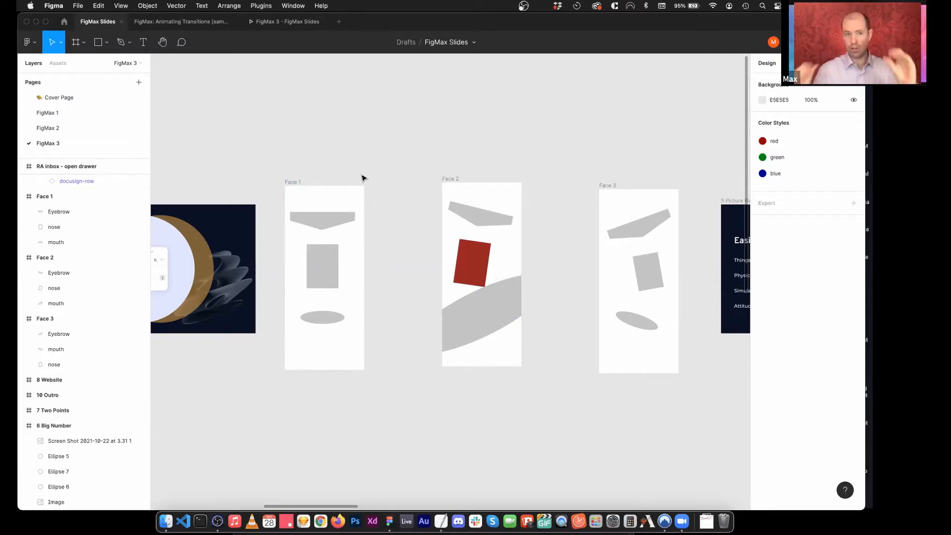
pyautogui.click(52, 288)
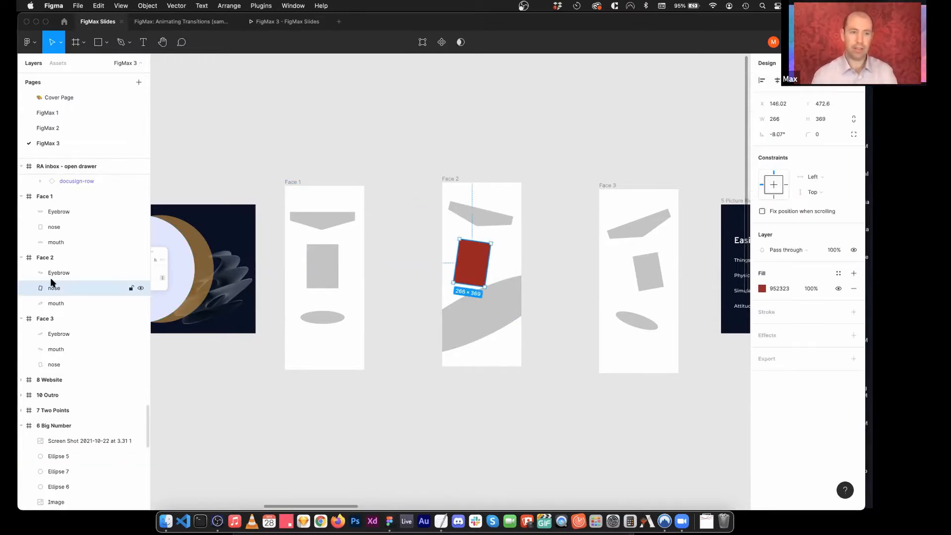
pyautogui.doubleClick(58, 289)
pyautogui.write('rudolph')
pyautogui.click(253, 410)
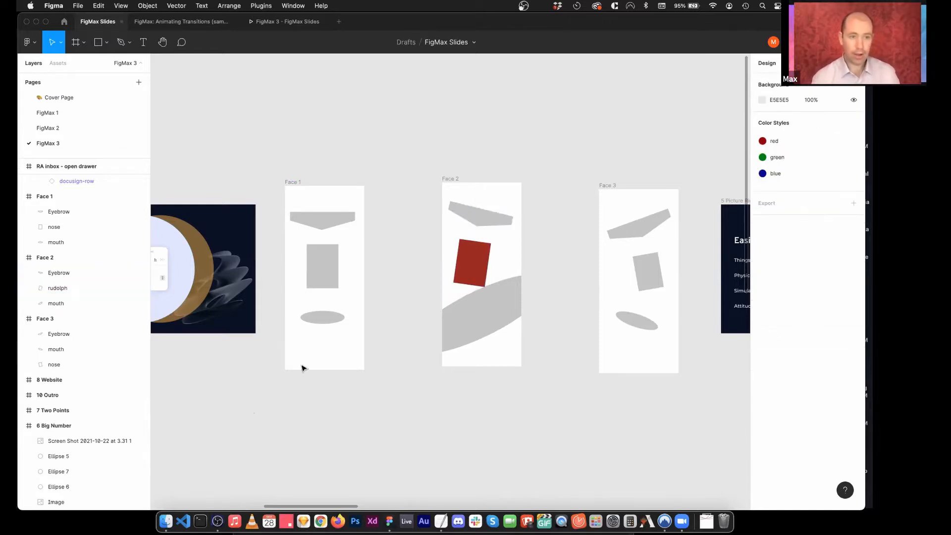
# Step: Play the dancey face flow from Face 1 and advance through the frames to examine the transition with the mismatched nose layer name
pyautogui.click(294, 180)
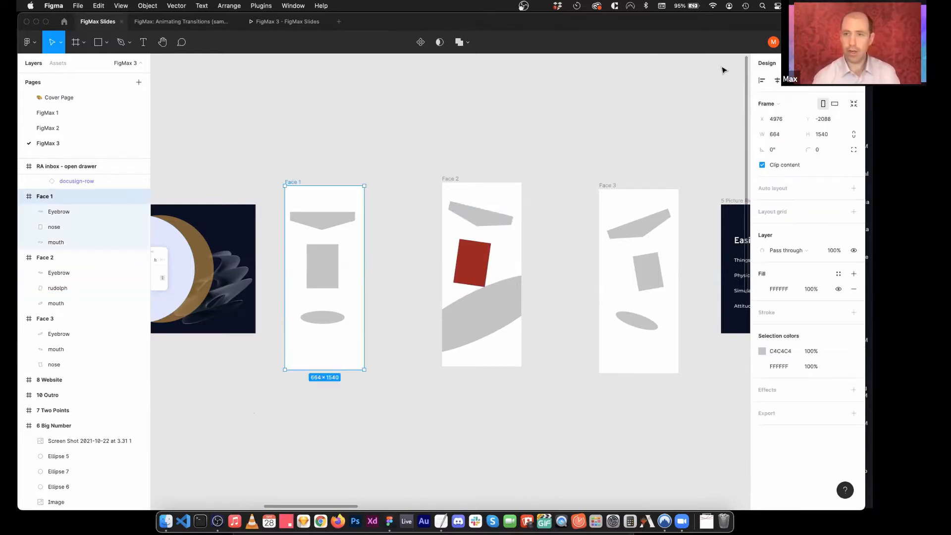
pyautogui.hotkey('shift', 'e')
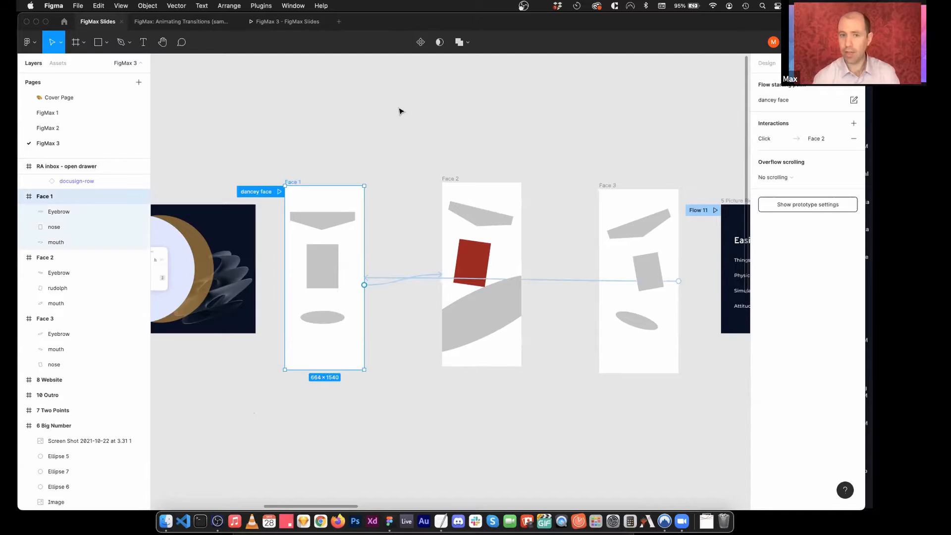
pyautogui.click(280, 192)
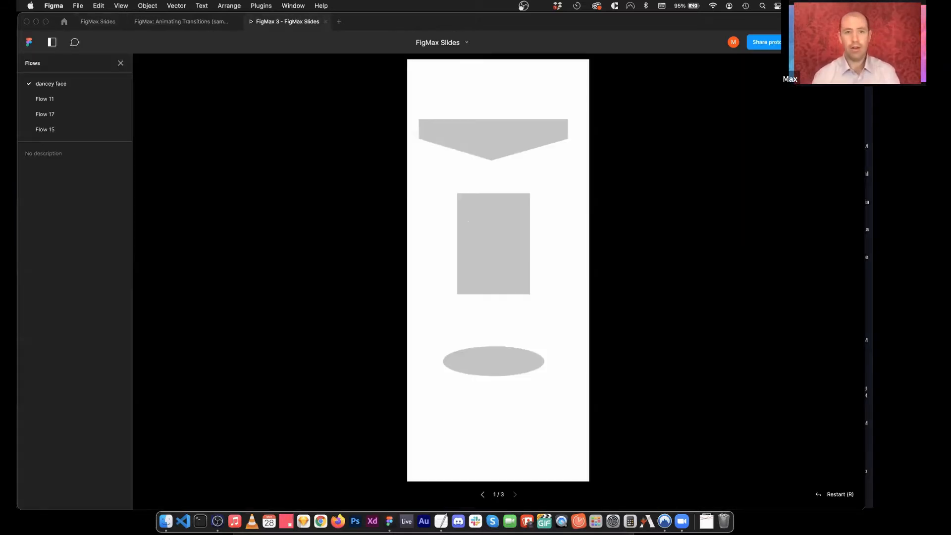
pyautogui.click(555, 306)
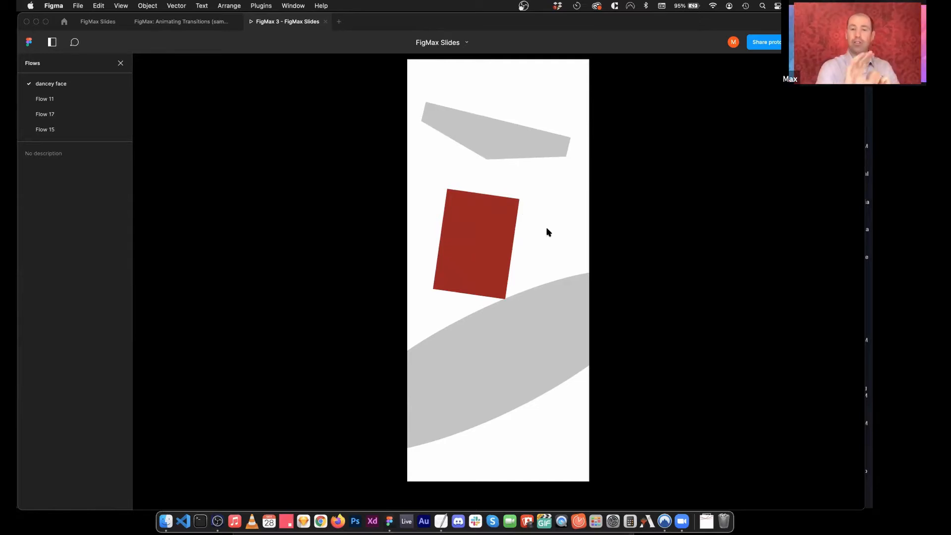
pyautogui.click(552, 314)
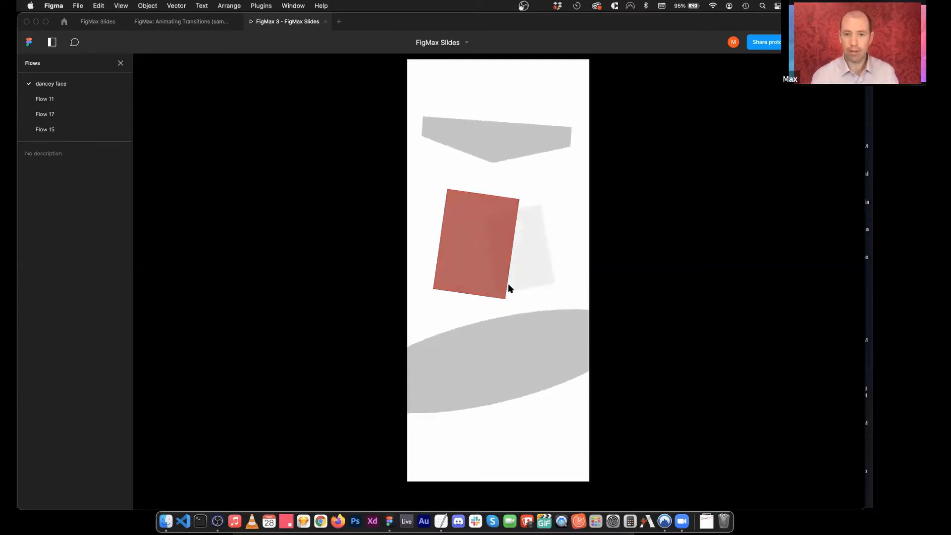
# Step: Back in the design file, rename the red rectangle layer in Face 2 to "nose"
pyautogui.click(96, 23)
pyautogui.click(466, 257)
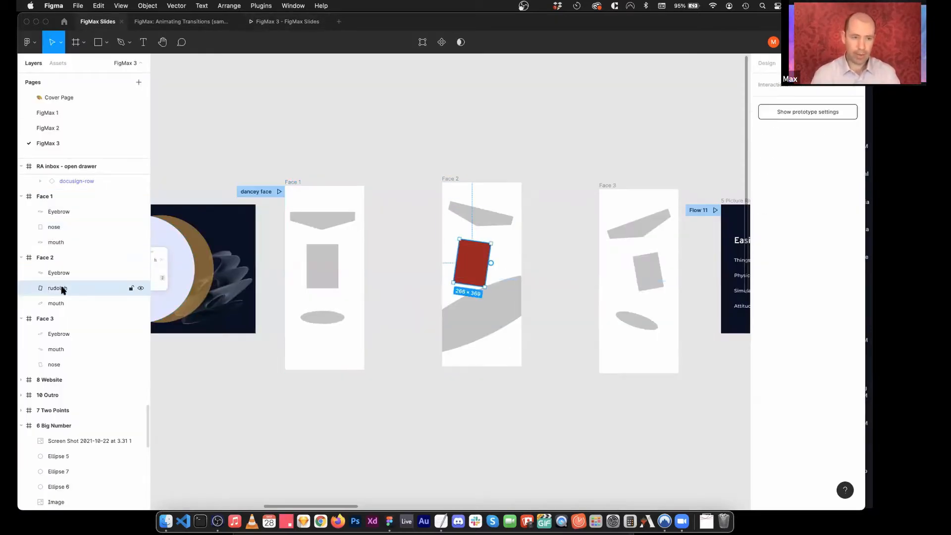
pyautogui.doubleClick(130, 289)
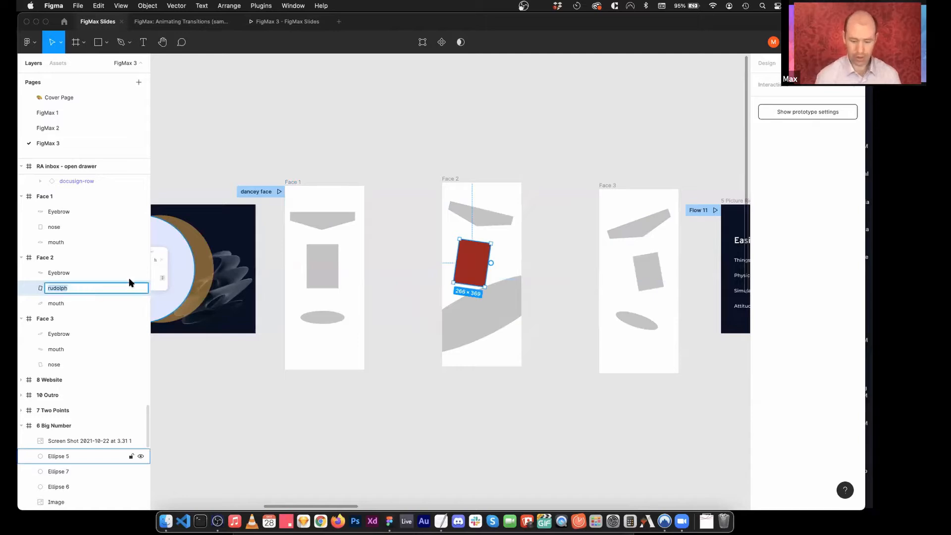
pyautogui.write('nose')
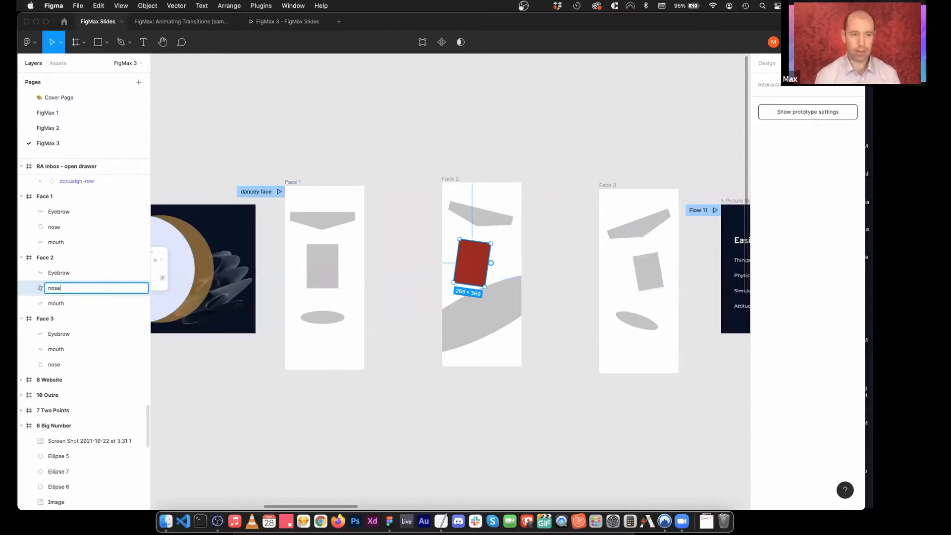
pyautogui.press('Return')
# Step: Play the dancey face flow again with matching nose layer names and return to the design file
pyautogui.click(278, 191)
pyautogui.press('z')
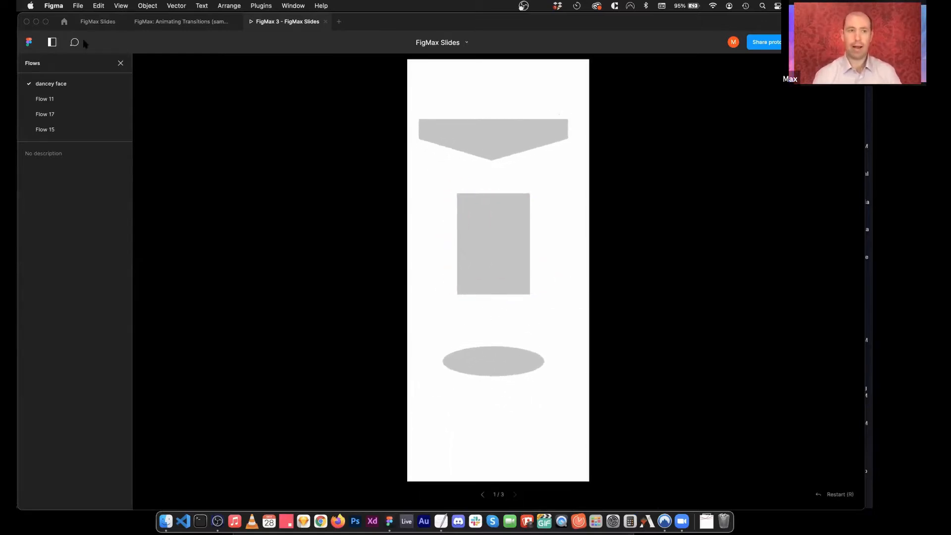
pyautogui.click(103, 24)
pyautogui.click(563, 409)
pyautogui.hscroll(10, 569, 385)
pyautogui.hscroll(2, 570, 386)
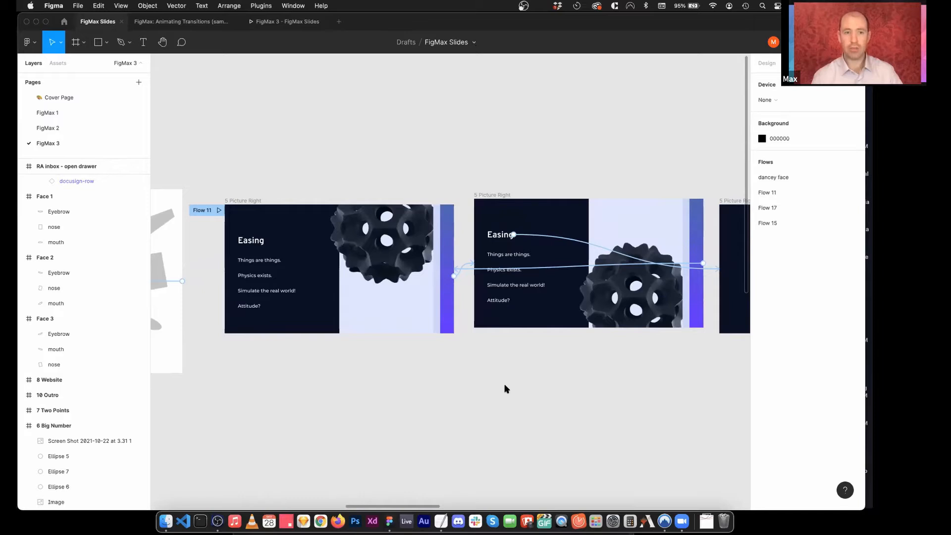
pyautogui.hscroll(-10, 507, 381)
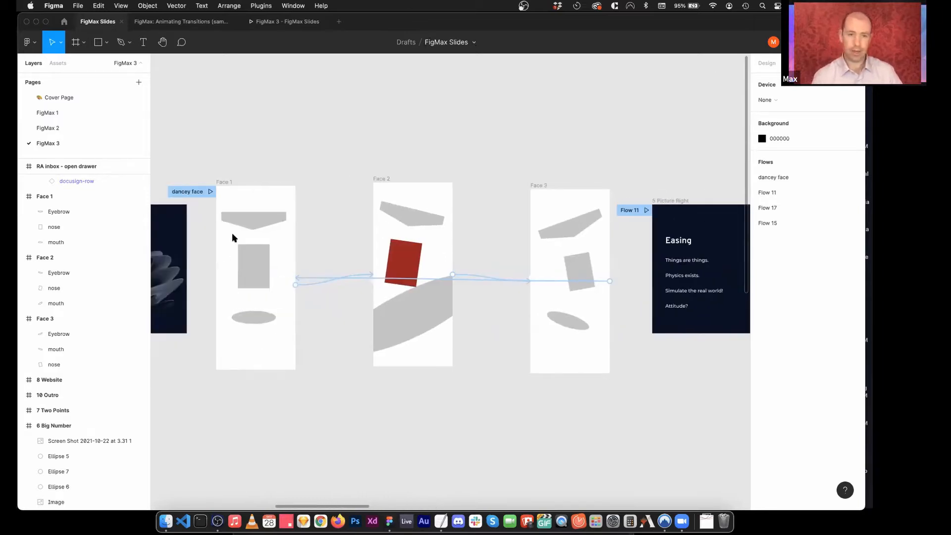
# Step: Try enlarging the Face 1 eyebrow to about 544 × 534 and tilting it, and undo both changes
pyautogui.click(258, 223)
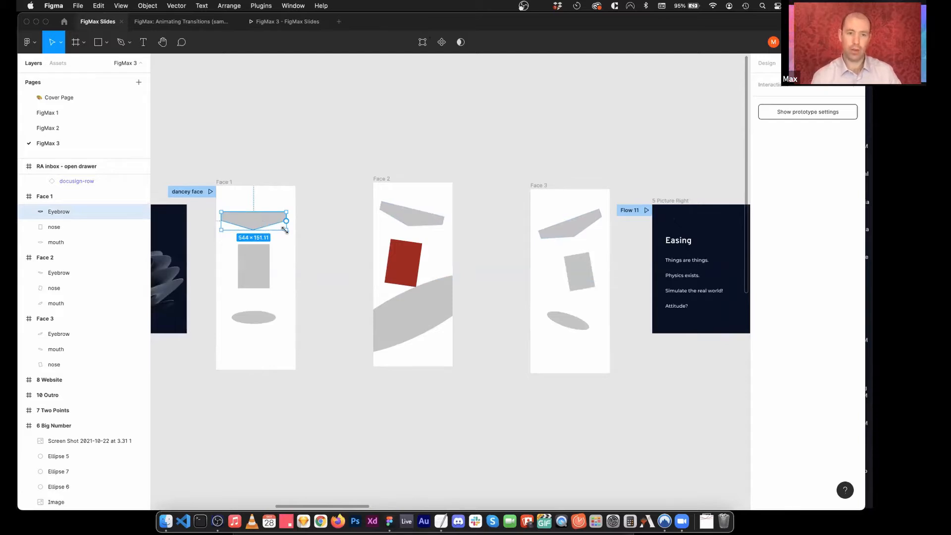
pyautogui.moveTo(267, 230); pyautogui.dragTo(293, 270)
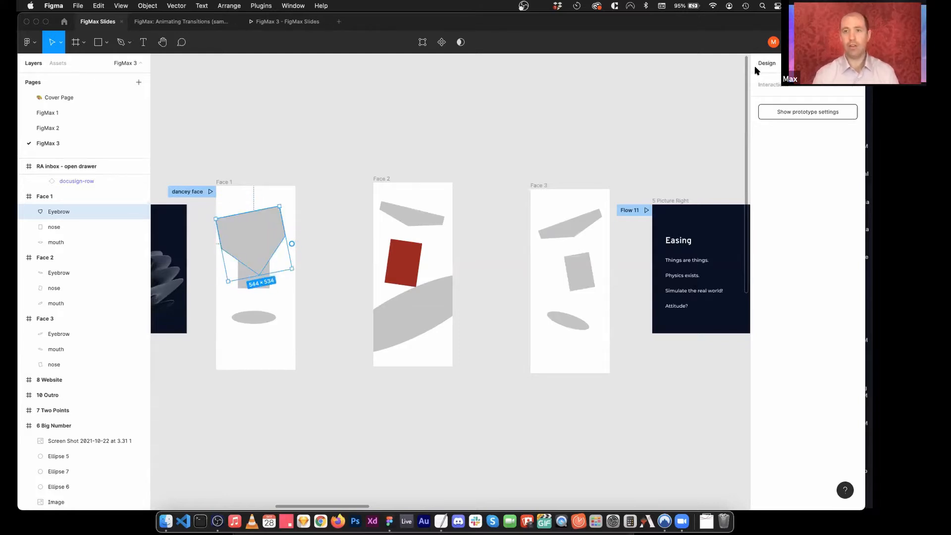
pyautogui.press('super+z')
pyautogui.press('super+z')
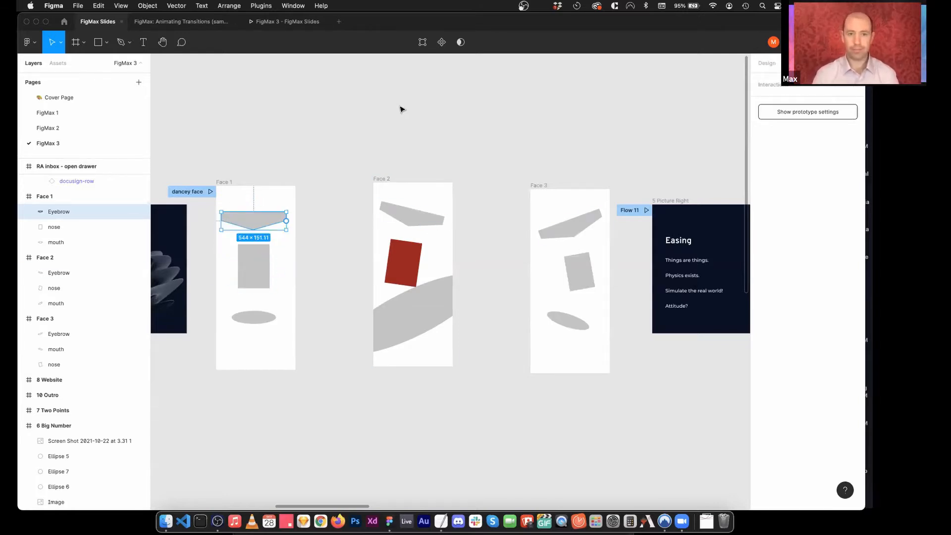
pyautogui.click(399, 109)
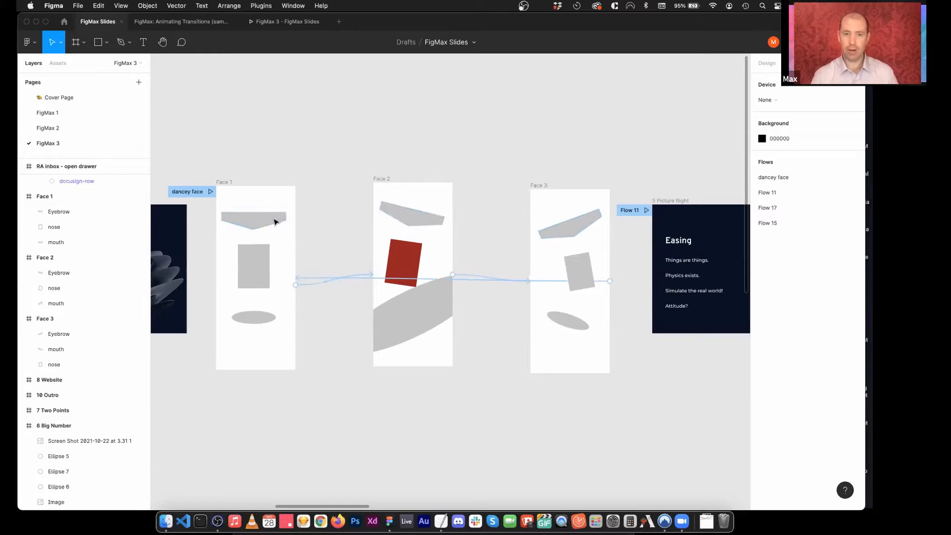
# Step: Examine the rotation and size properties of the Eyebrow layers in Face 1 and Face 2
pyautogui.hotkey('alt', '8')
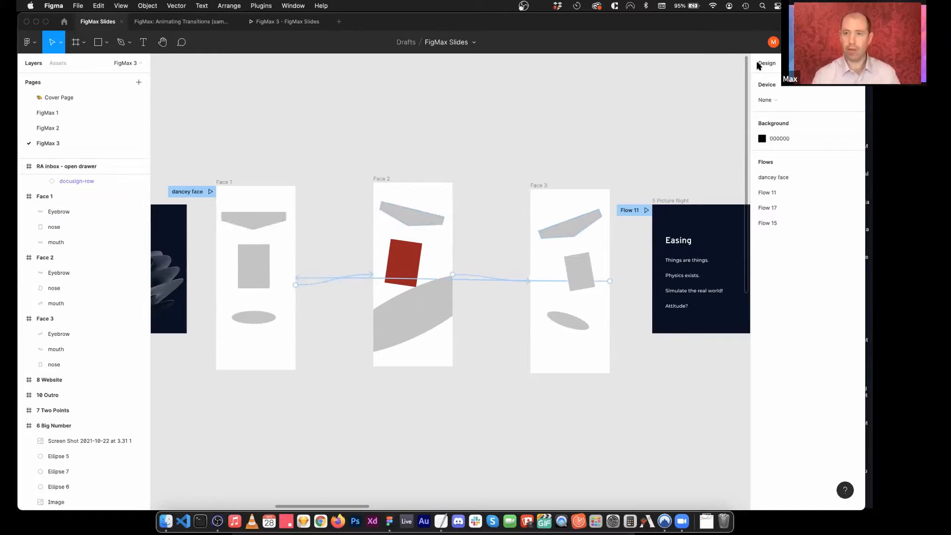
pyautogui.click(254, 221)
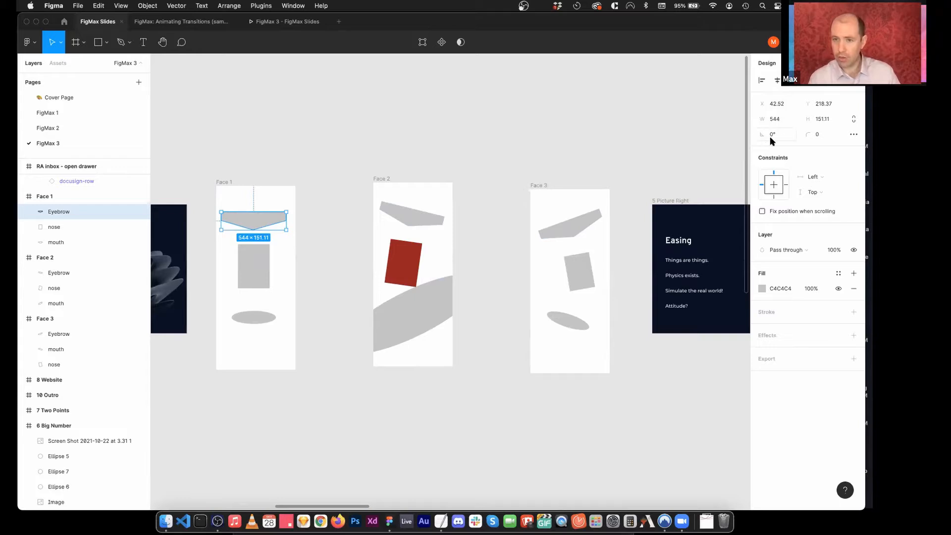
pyautogui.click(405, 210)
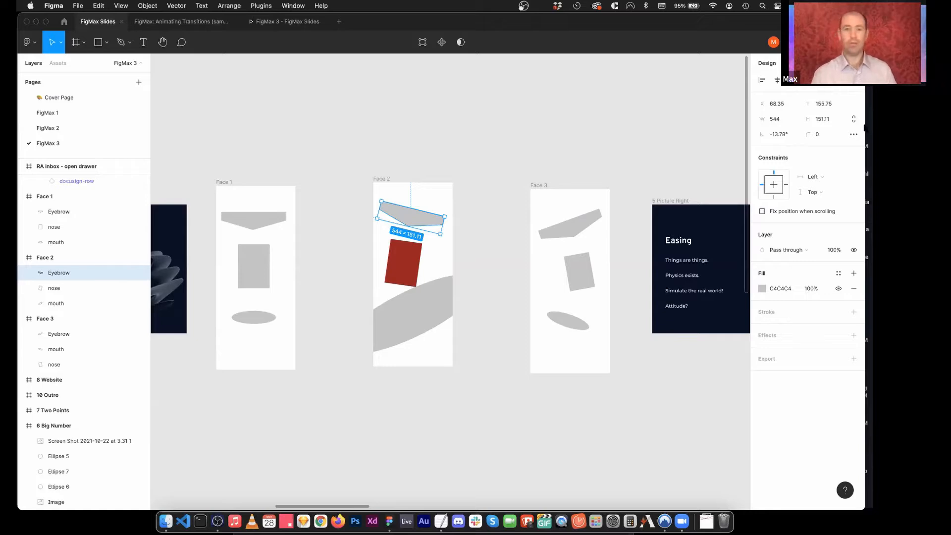
pyautogui.click(624, 164)
# Step: Move the first Easing slide up slightly to line up with the neighbouring Easing slide
pyautogui.hscroll(10, 612, 184)
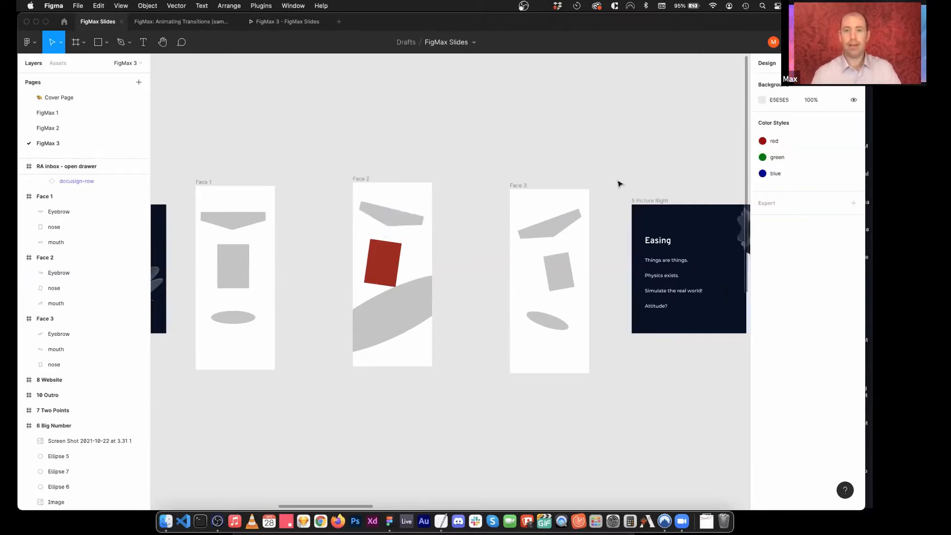
pyautogui.hscroll(-3, 612, 183)
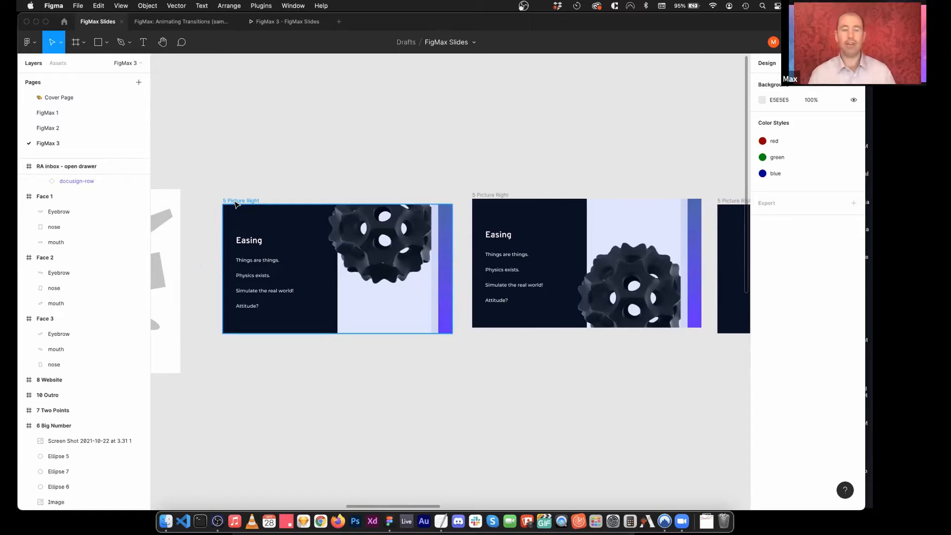
pyautogui.scroll(-2, 254, 186)
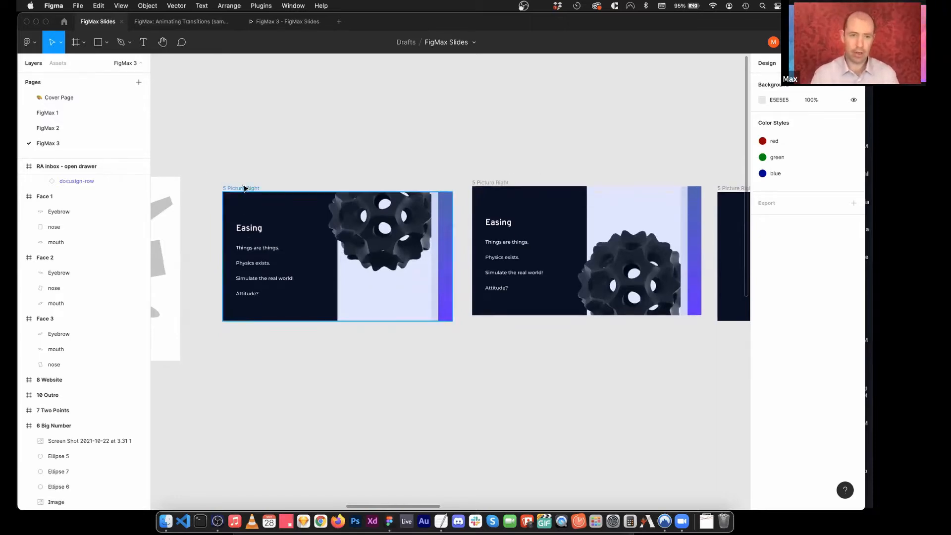
pyautogui.moveTo(245, 188); pyautogui.dragTo(251, 181)
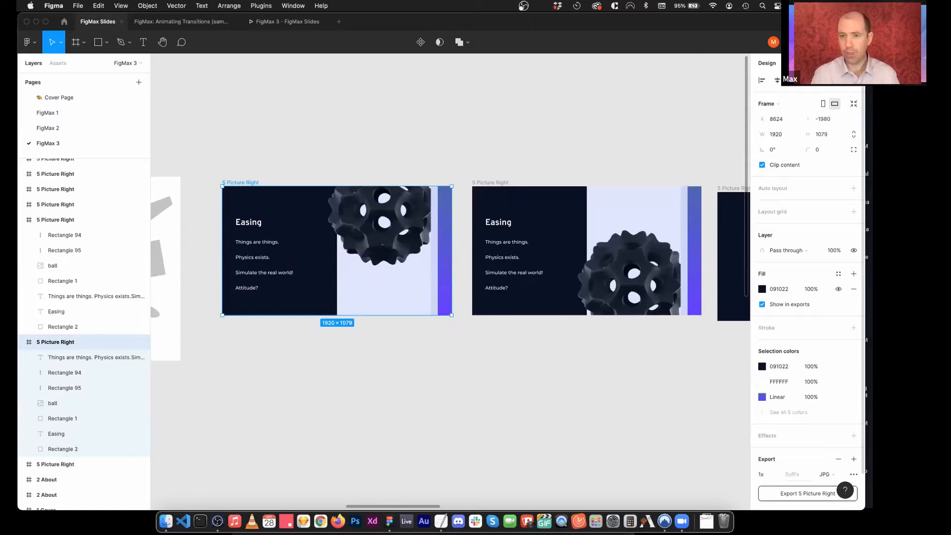
# Step: Set the easing of the click interaction from the first to the second Easing slide to Custom
pyautogui.hotkey('shift', 'e')
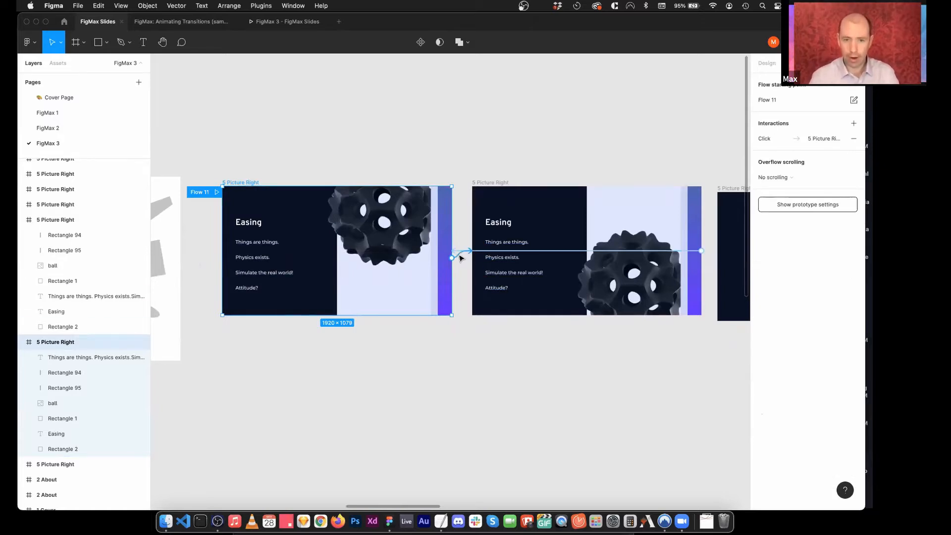
pyautogui.click(461, 255)
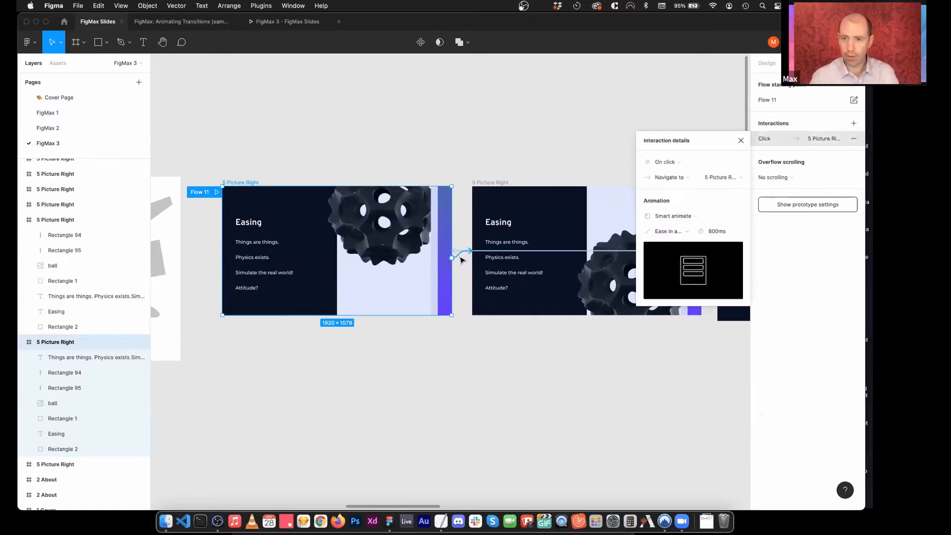
pyautogui.click(685, 232)
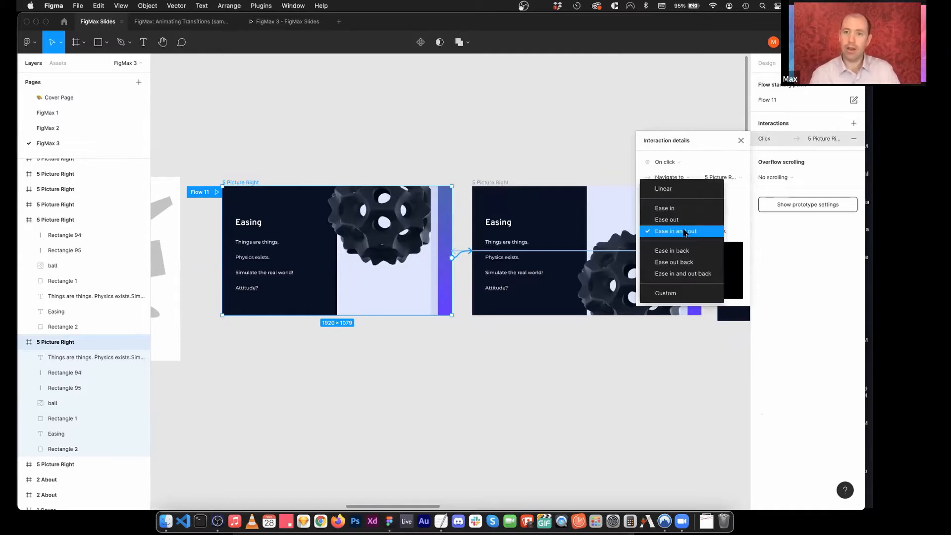
pyautogui.click(679, 294)
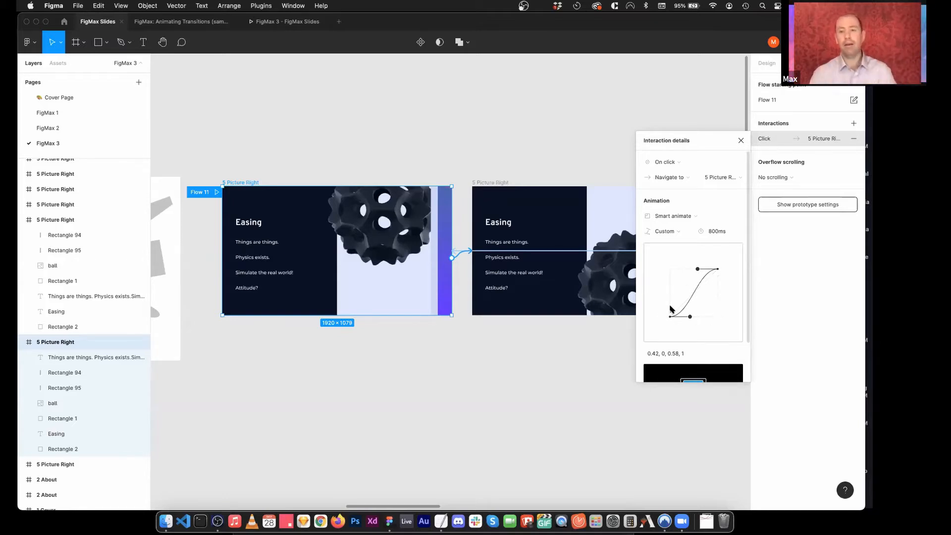
# Step: Set the transition duration to 8000 ms and try adjusting the end point of the custom easing curve
pyautogui.click(716, 232)
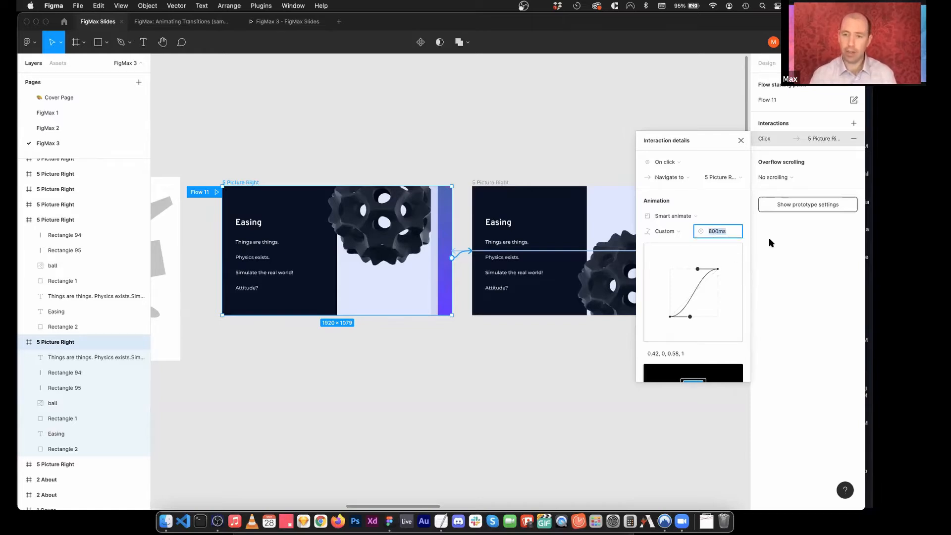
pyautogui.write('8')
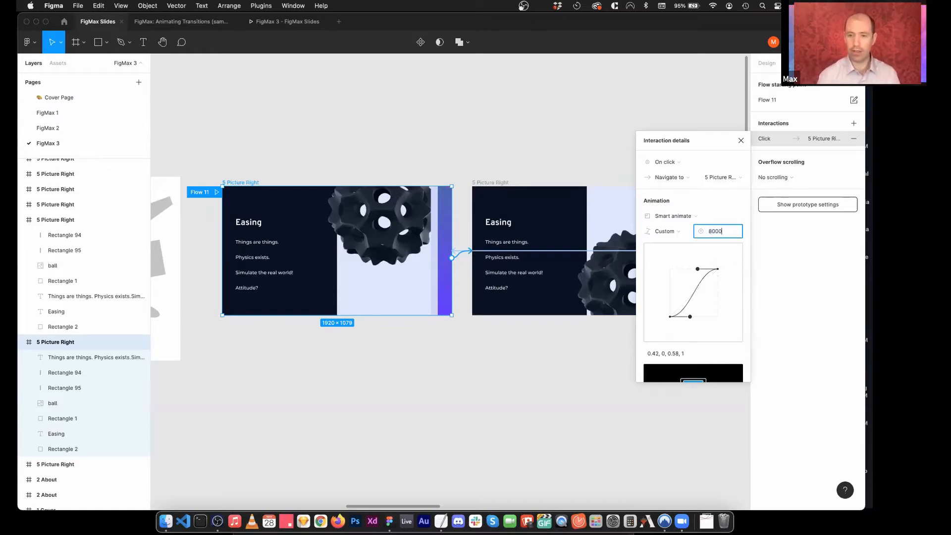
pyautogui.press('Return')
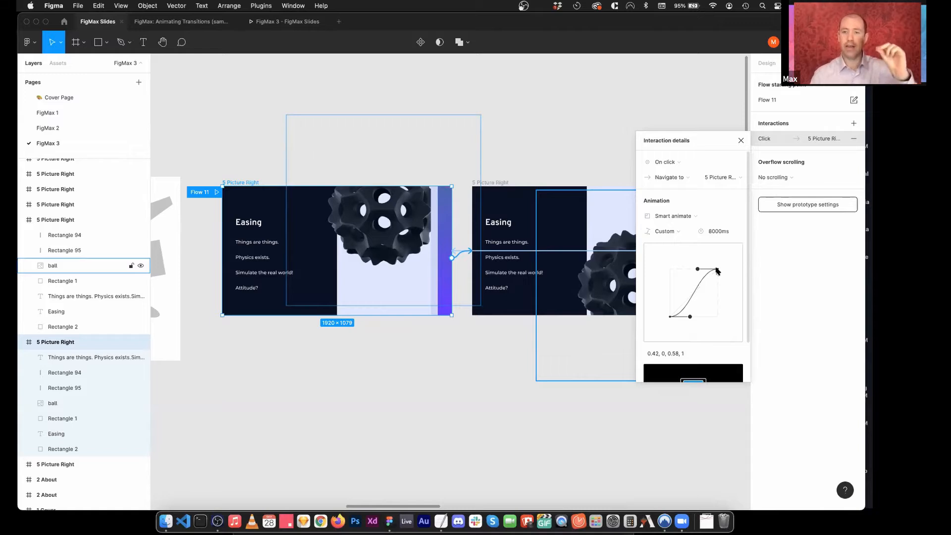
pyautogui.moveTo(718, 271); pyautogui.dragTo(717, 269)
pyautogui.press('super+z')
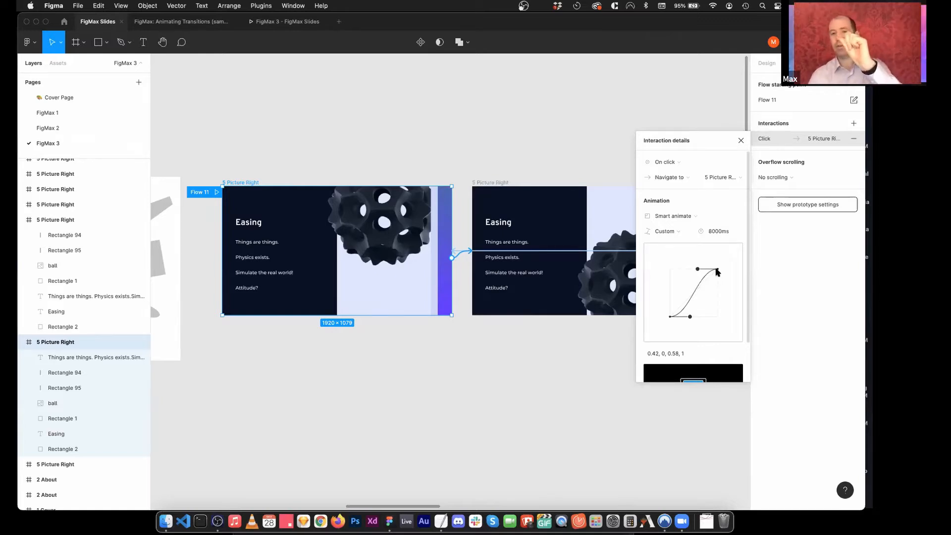
# Step: Switch the transition's easing to Ease in and show its curve as a Custom easing
pyautogui.click(679, 233)
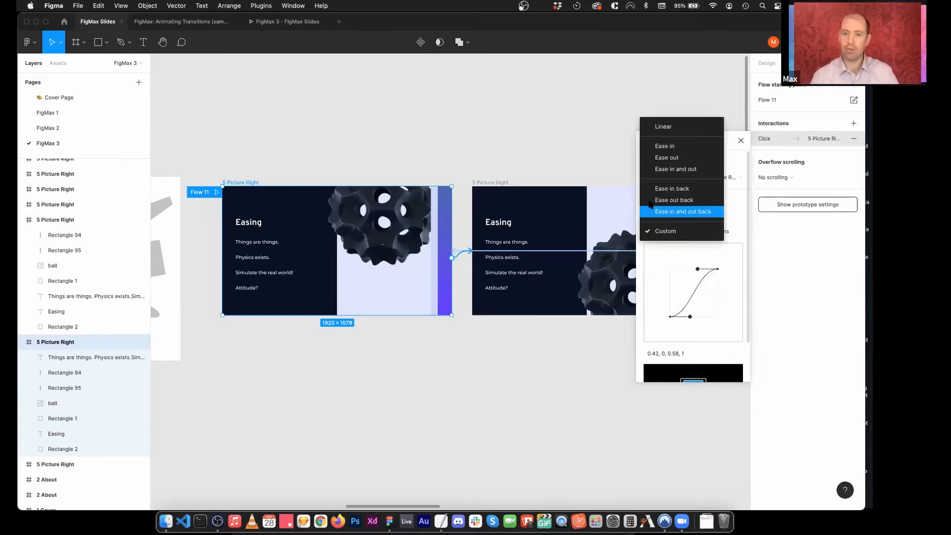
pyautogui.click(675, 146)
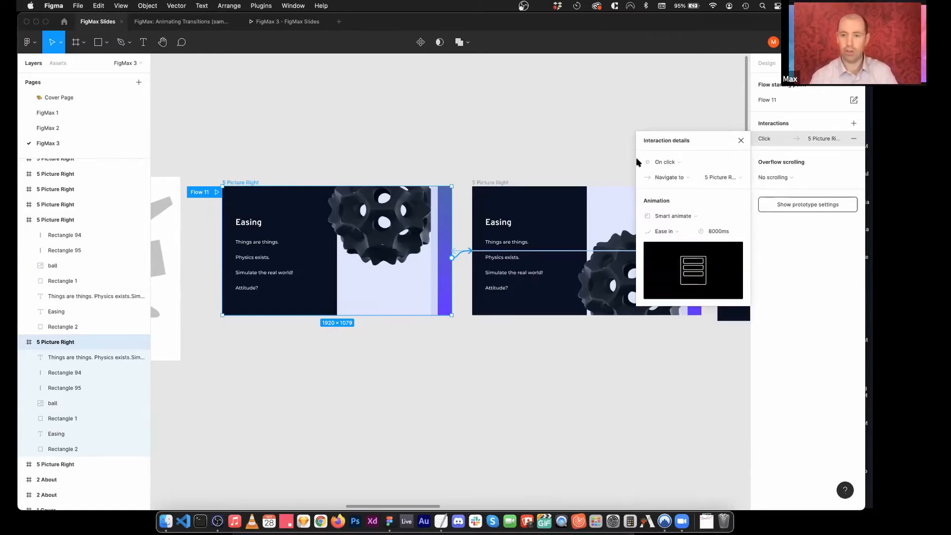
pyautogui.click(675, 231)
pyautogui.click(667, 317)
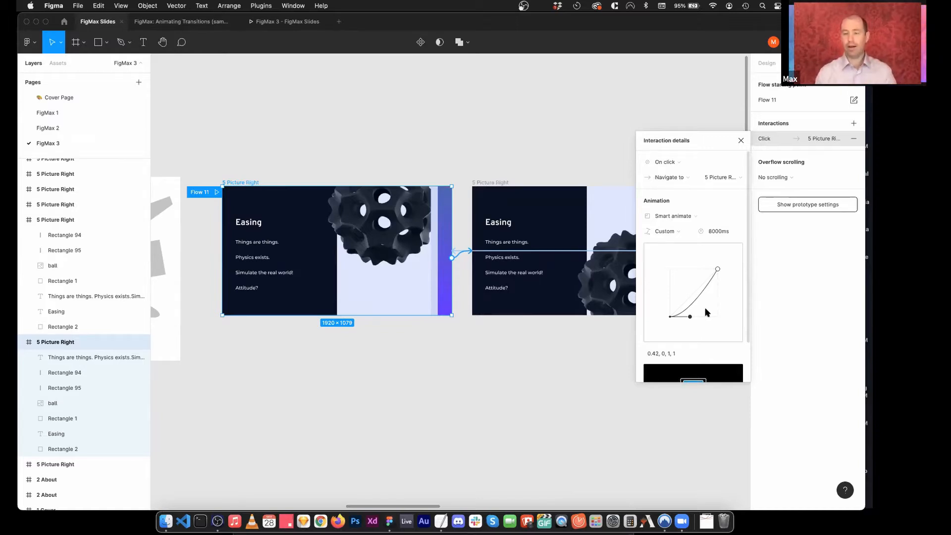
pyautogui.click(741, 140)
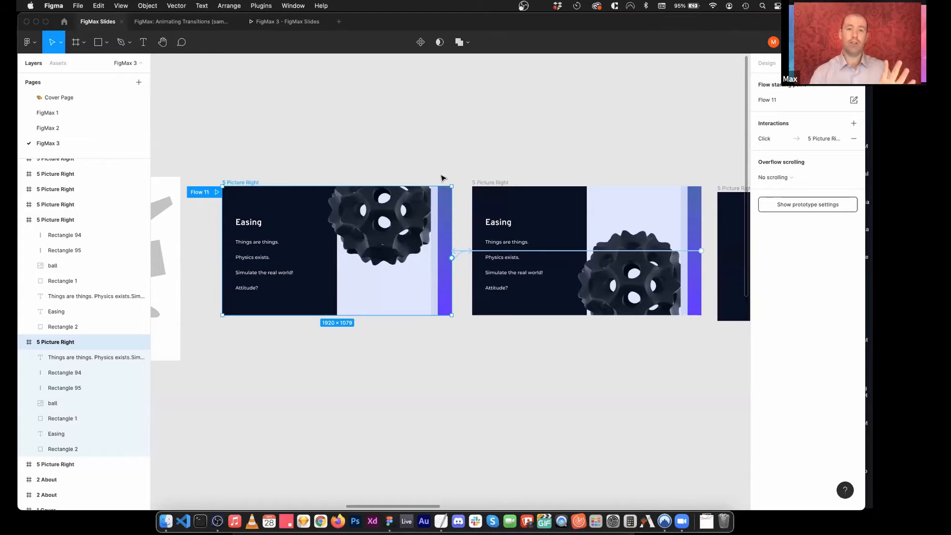
# Step: Change the first Easing slide's transition to Linear easing and convert it to a Custom curve of 0, 0, 1, 1
pyautogui.click(522, 115)
pyautogui.click(248, 183)
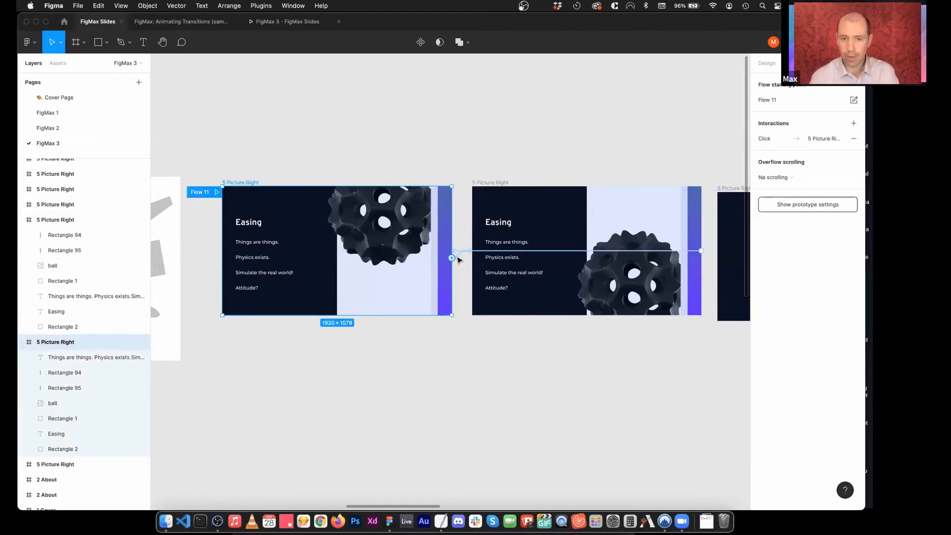
pyautogui.click(460, 256)
pyautogui.click(669, 233)
pyautogui.click(666, 125)
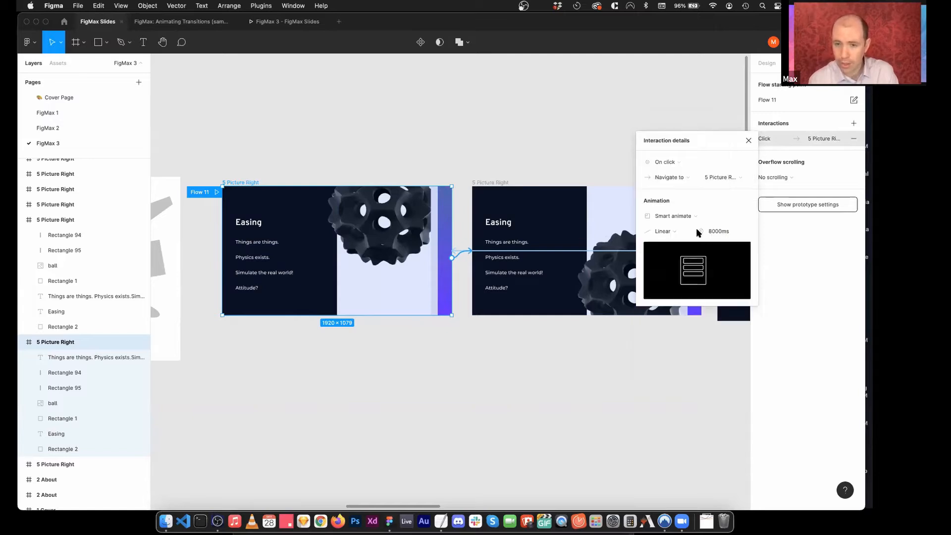
pyautogui.click(666, 231)
pyautogui.click(681, 336)
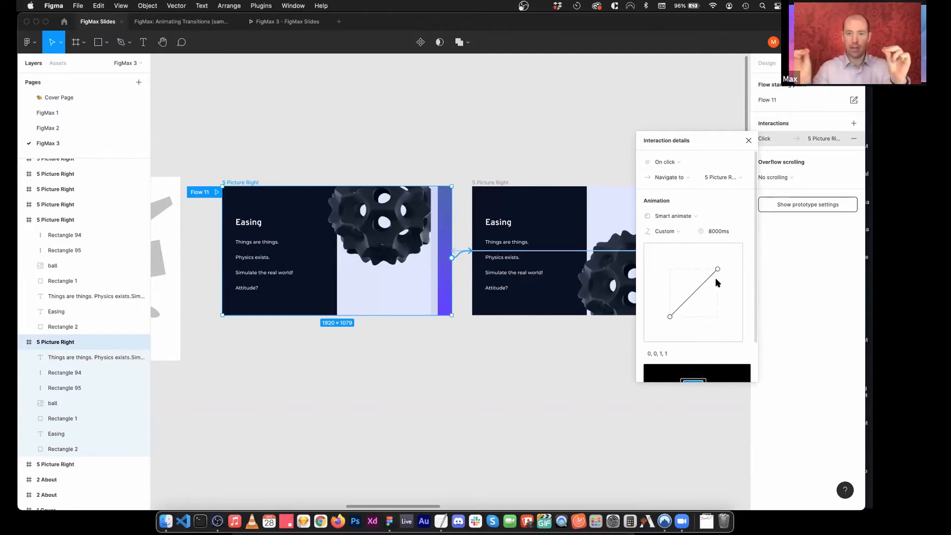
pyautogui.click(749, 139)
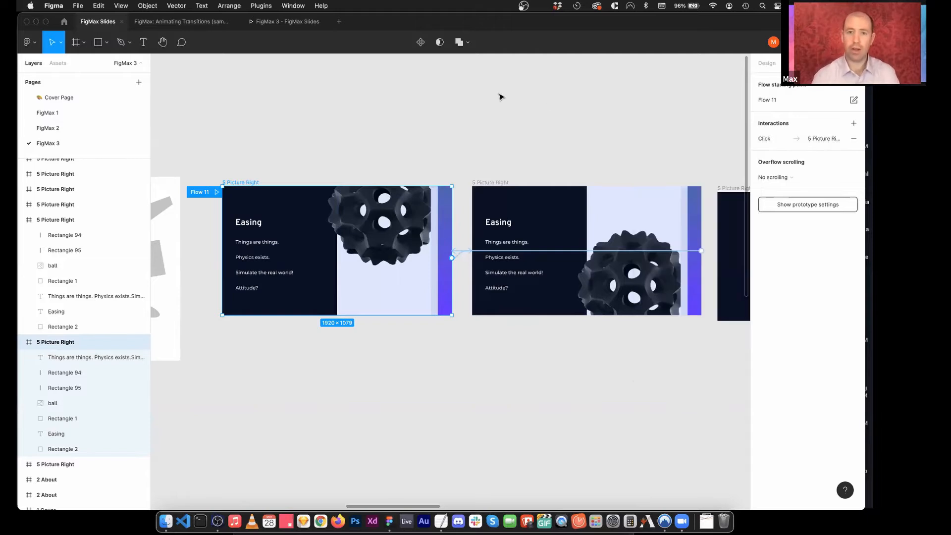
# Step: Play Flow 11 to examine the linear transition at its long duration
pyautogui.click(525, 134)
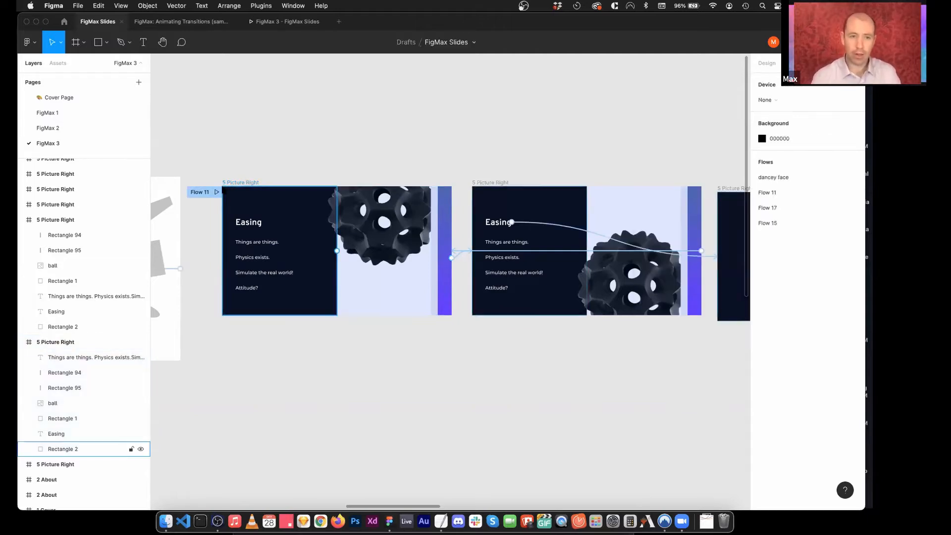
pyautogui.click(217, 192)
pyautogui.press('z')
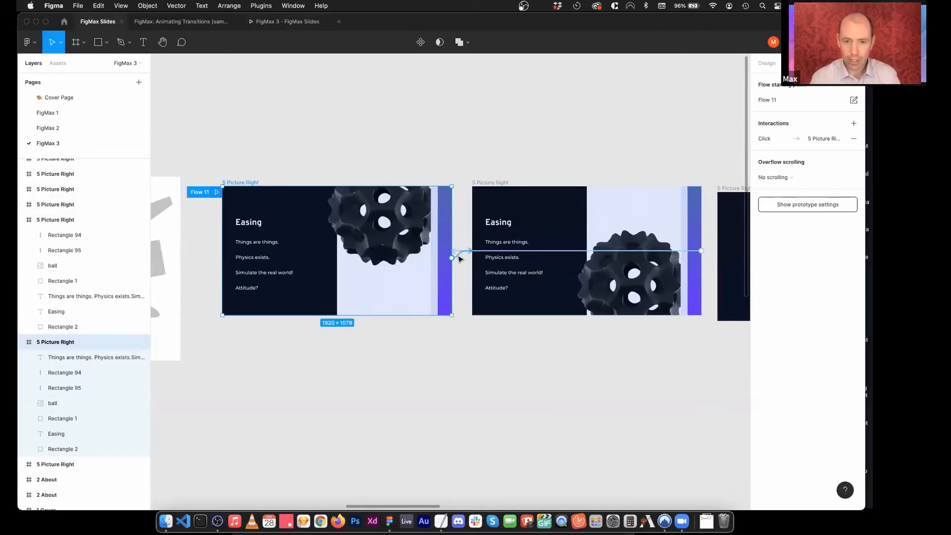
# Step: Back in the design file, set the first Easing slide's transition duration to 650 ms
pyautogui.click(575, 253)
pyautogui.click(720, 232)
pyautogui.write('650')
pyautogui.press('Return')
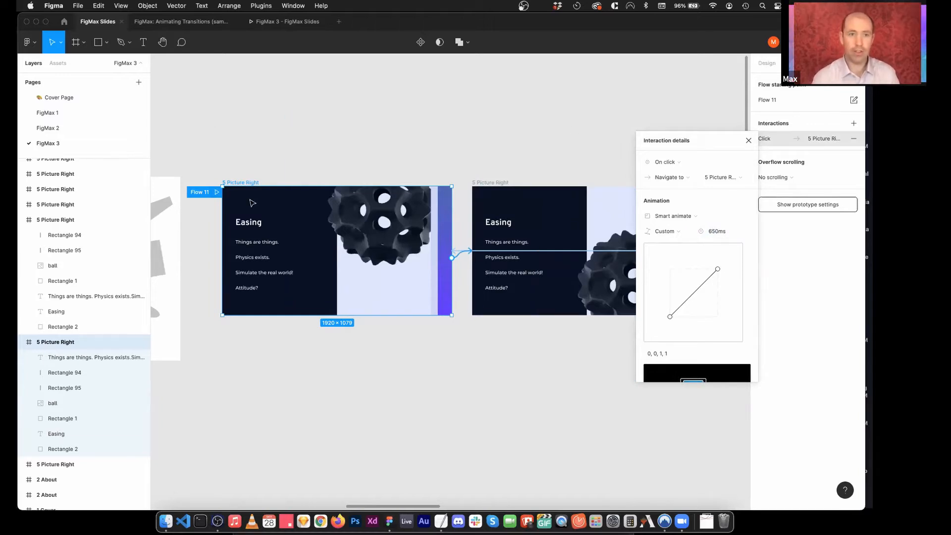
# Step: Play Flow 11 again to examine the linear transition at 650 ms and return to the design file
pyautogui.click(216, 192)
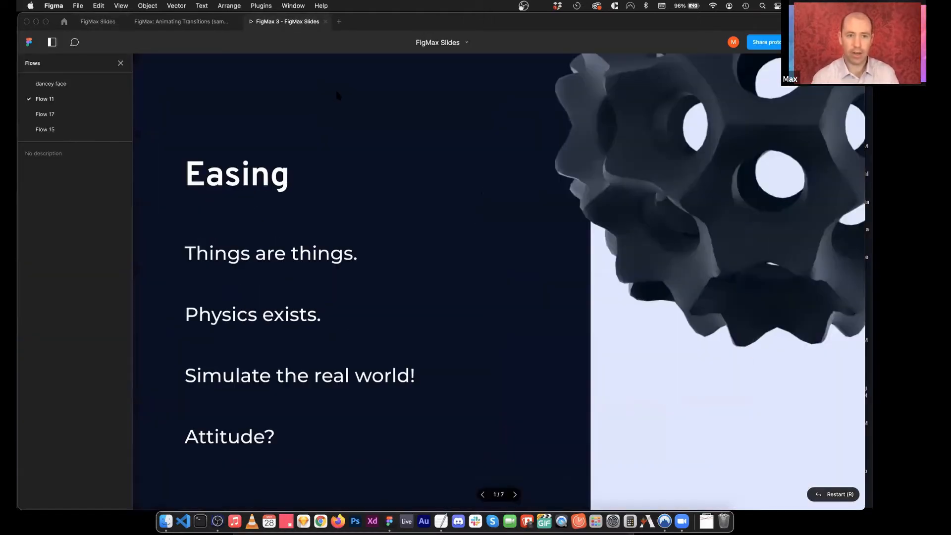
pyautogui.press('z')
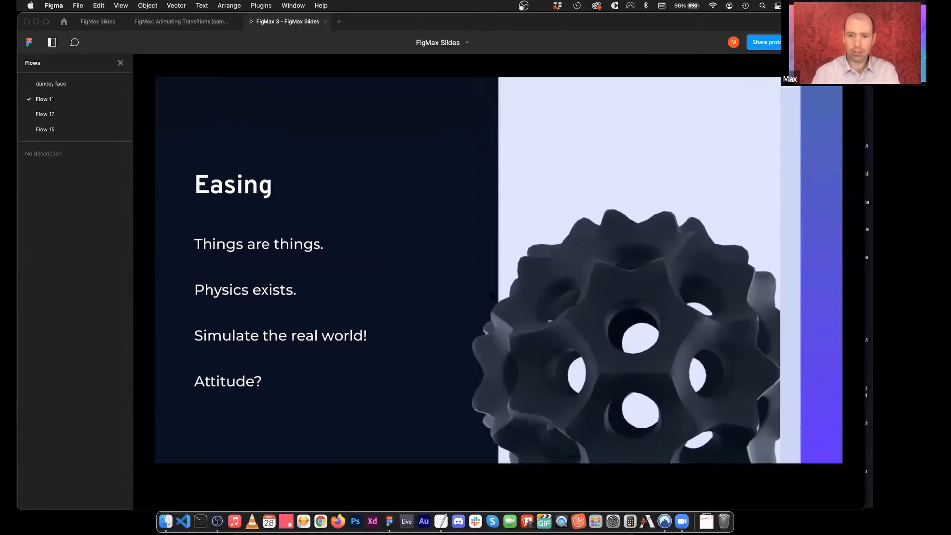
pyautogui.click(102, 22)
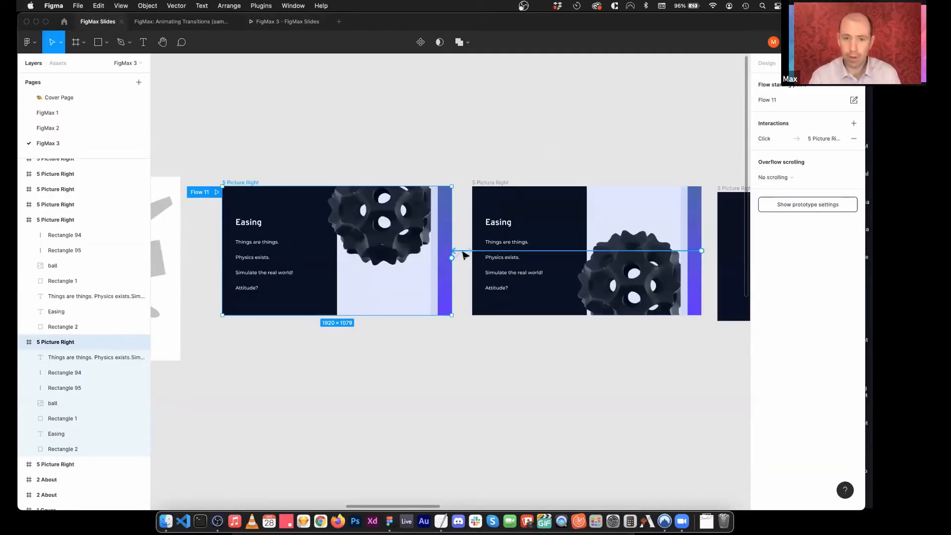
# Step: Change the first Easing slide's transition to Ease in and out and convert it to a Custom curve of 0.42, 0, 0.58, 1
pyautogui.click(458, 256)
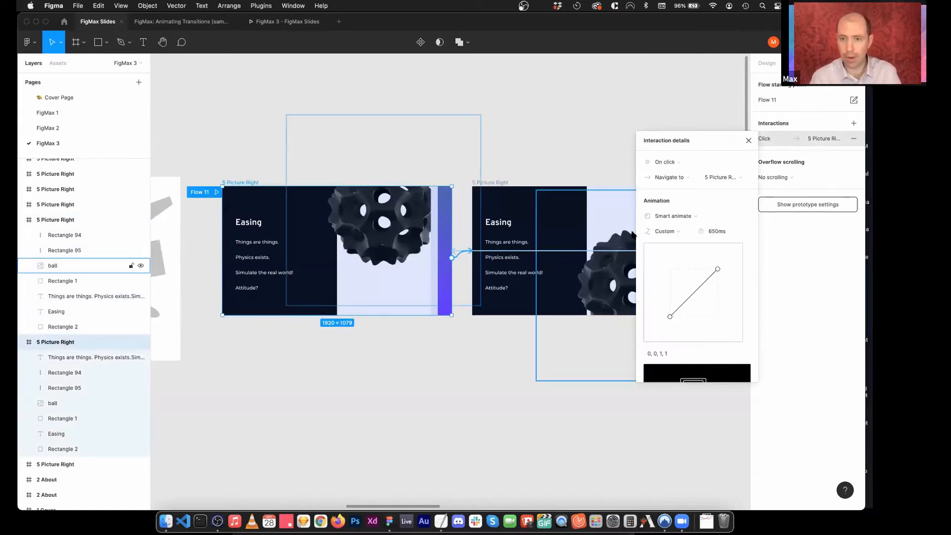
pyautogui.click(664, 234)
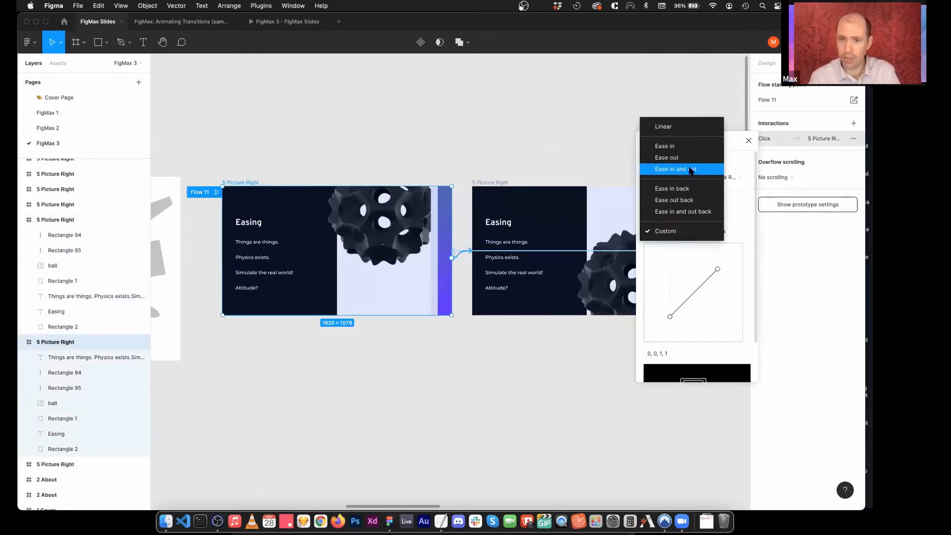
pyautogui.click(669, 170)
pyautogui.click(671, 231)
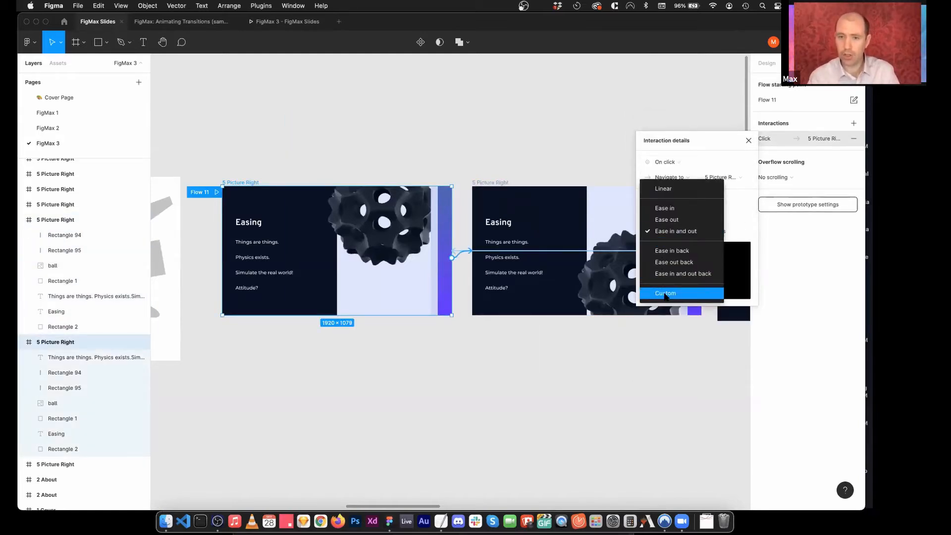
pyautogui.click(664, 294)
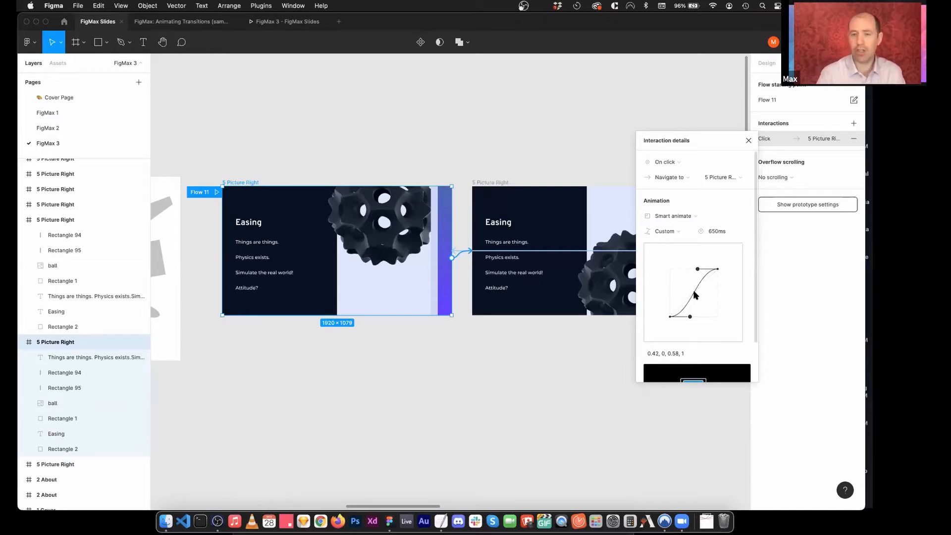
pyautogui.click(749, 140)
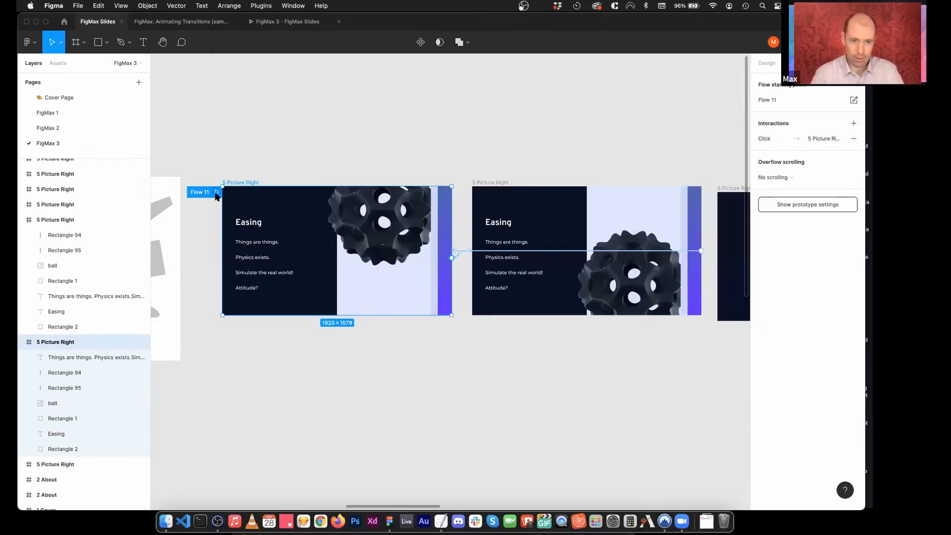
# Step: Play Flow 11 to examine the ease-in-and-out transition and return to the design file
pyautogui.click(217, 192)
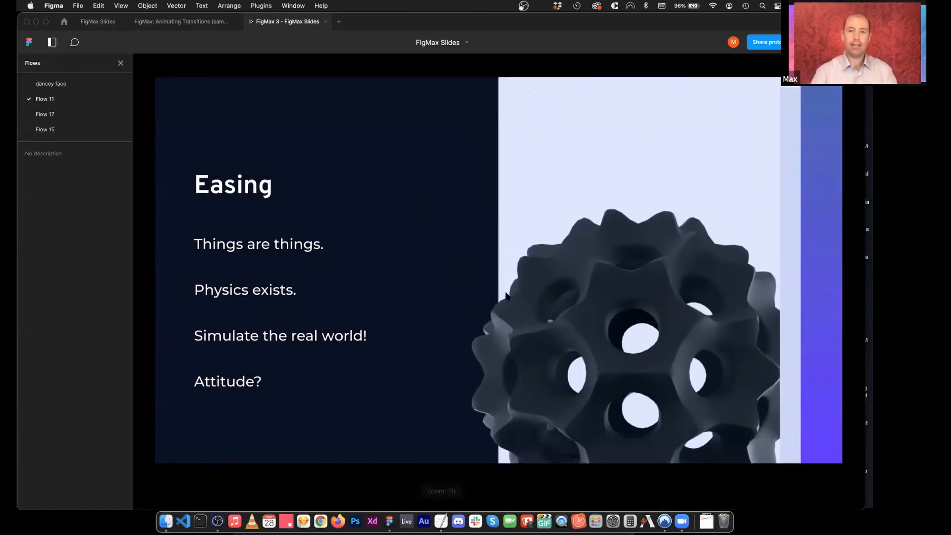
pyautogui.hotkey('ctrl', 'shift', 'Tab')
pyautogui.hotkey('ctrl', 'shift', 'Tab')
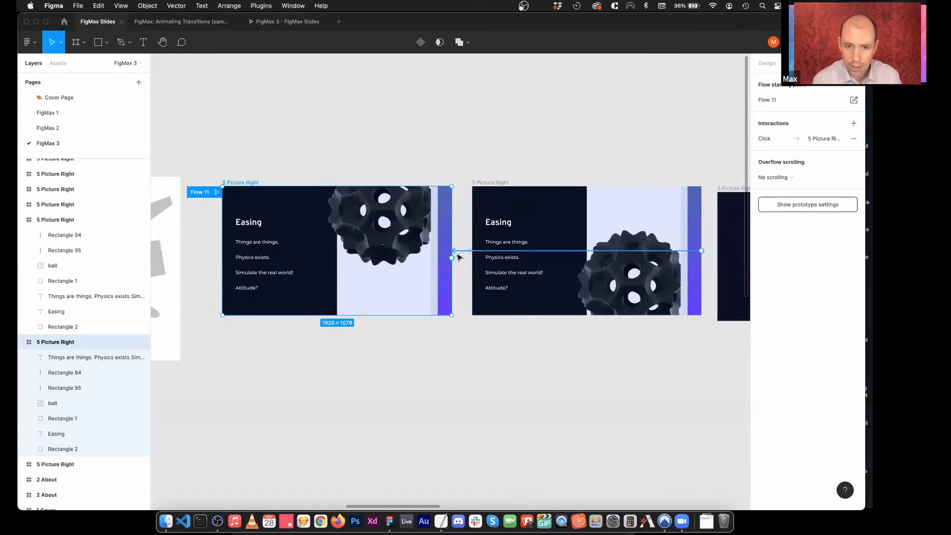
# Step: Set the first Easing slide's transition duration to 800 ms
pyautogui.click(459, 254)
pyautogui.click(719, 230)
pyautogui.write('800')
pyautogui.press('Return')
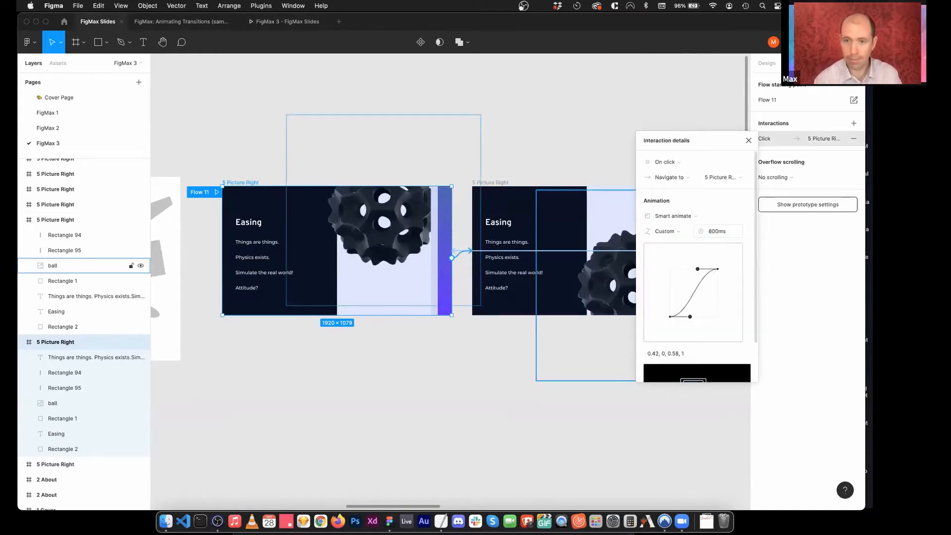
# Step: Replay the Easing slides in the Flow 11 preview at 800 ms, return to the design file and close the interaction details
pyautogui.click(255, 25)
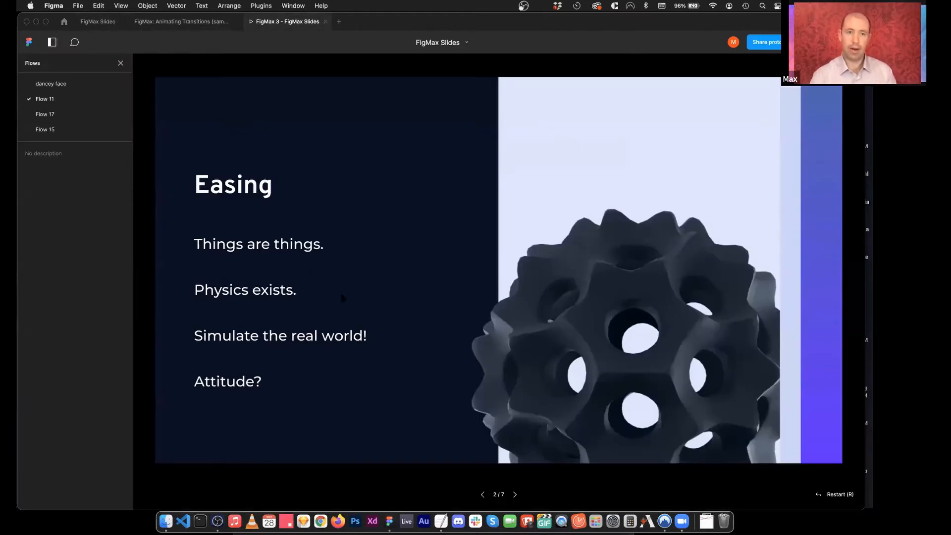
pyautogui.click(448, 263)
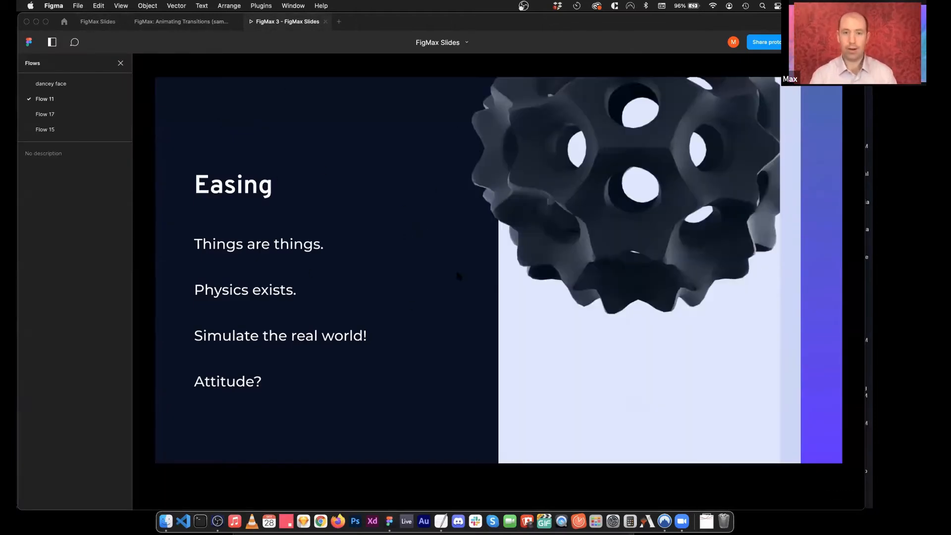
pyautogui.click(472, 312)
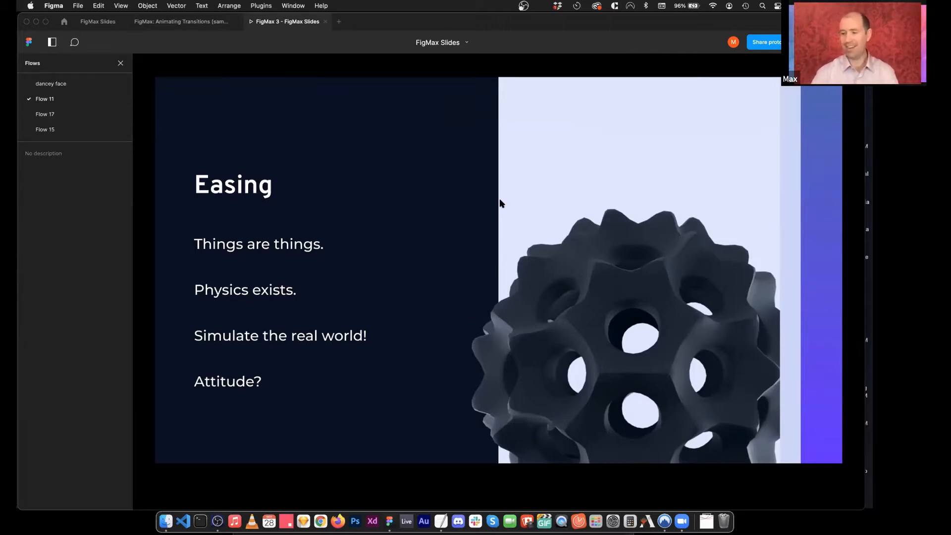
pyautogui.click(101, 22)
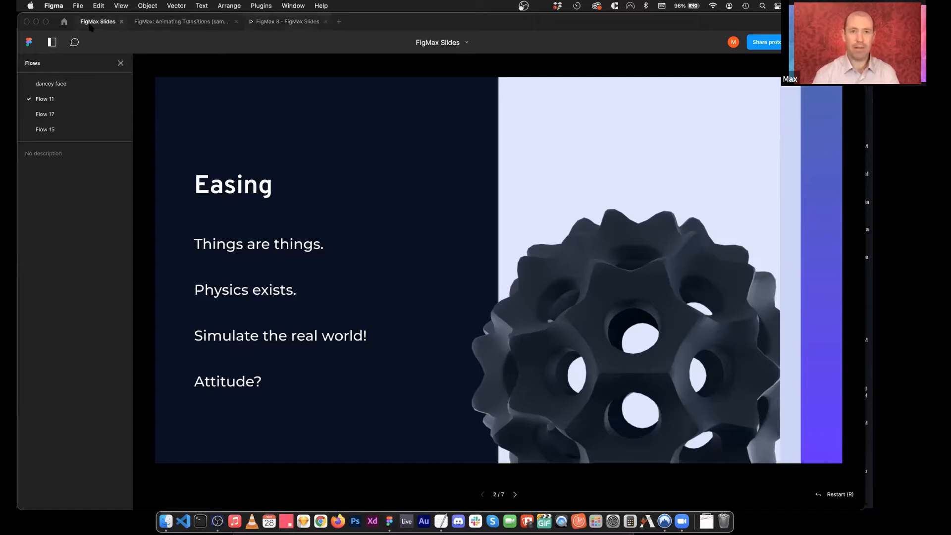
pyautogui.click(749, 140)
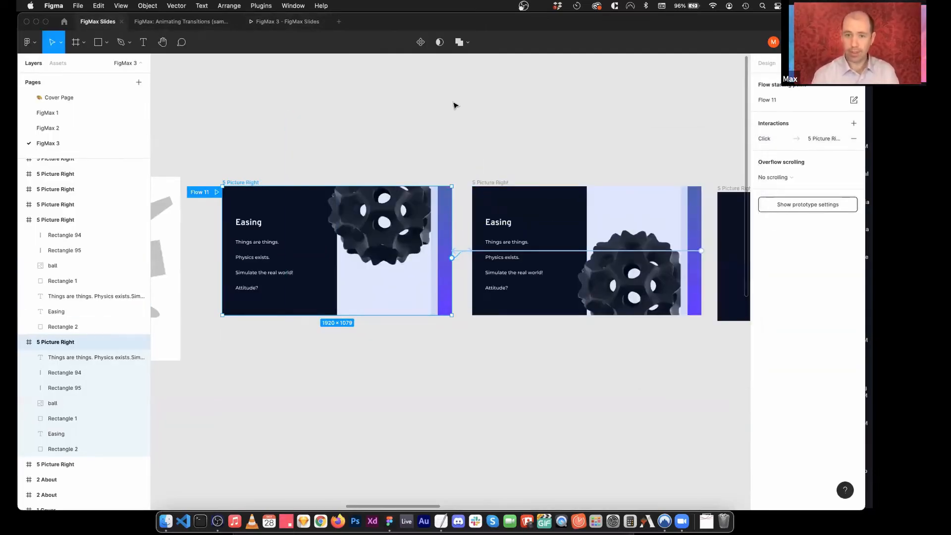
# Step: Move the ball layer on the second Easing slide straight down until it is outside the slide's visible area
pyautogui.click(452, 103)
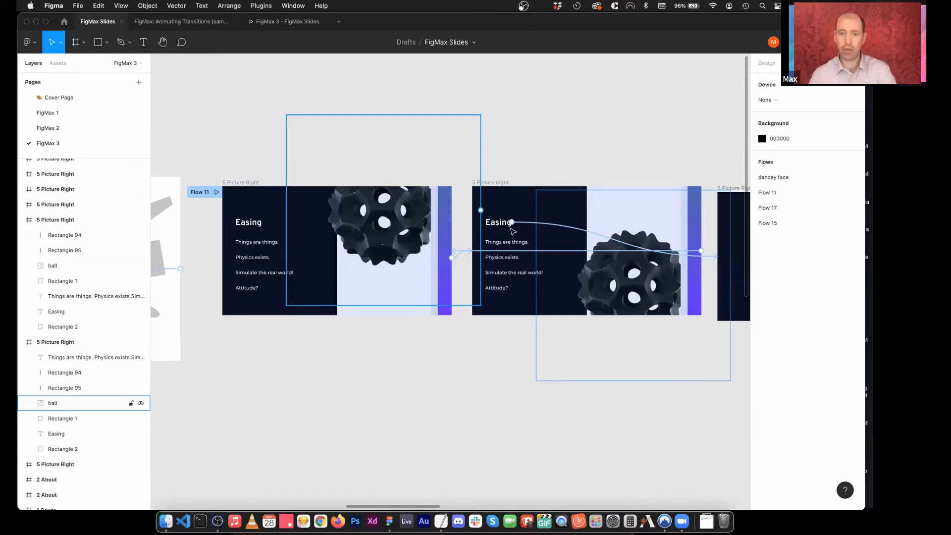
pyautogui.click(633, 284)
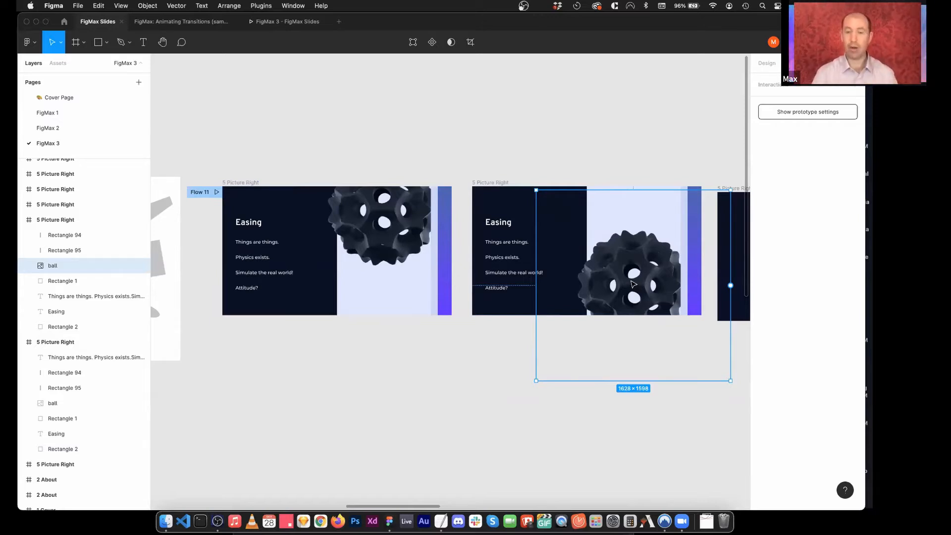
pyautogui.moveTo(633, 283); pyautogui.dragTo(628, 380)
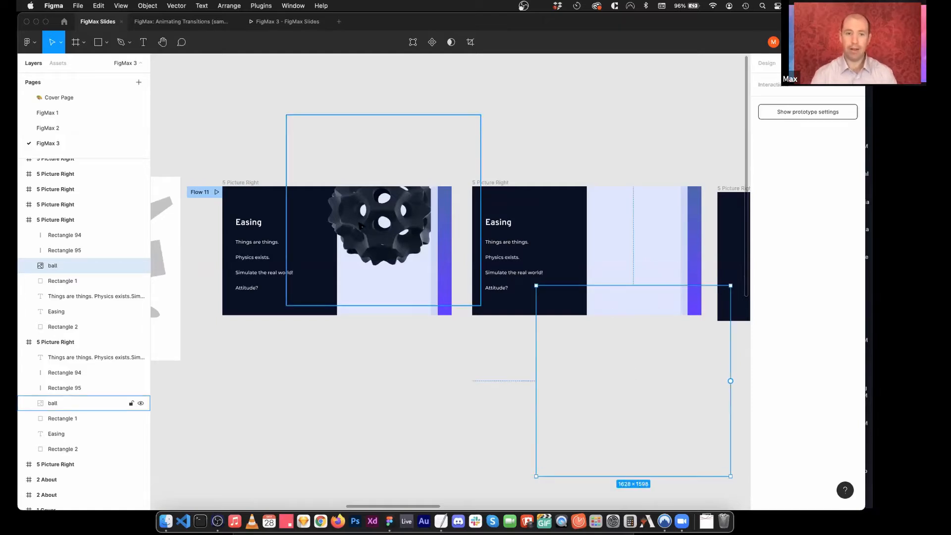
# Step: Change the first Easing slide's transition to Ease in, convert it to a Custom curve of 0.42, 0, 1, 1, and preview it in Flow 11
pyautogui.click(230, 184)
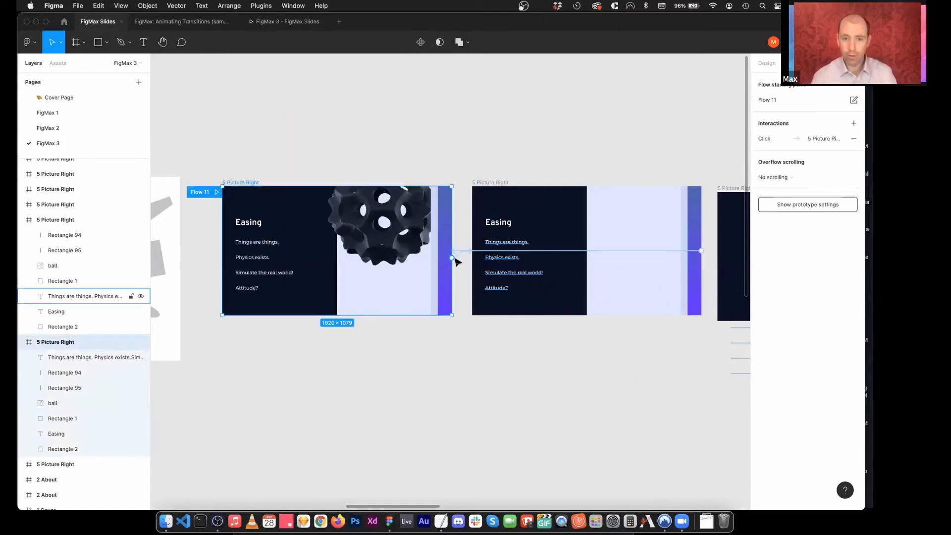
pyautogui.click(461, 254)
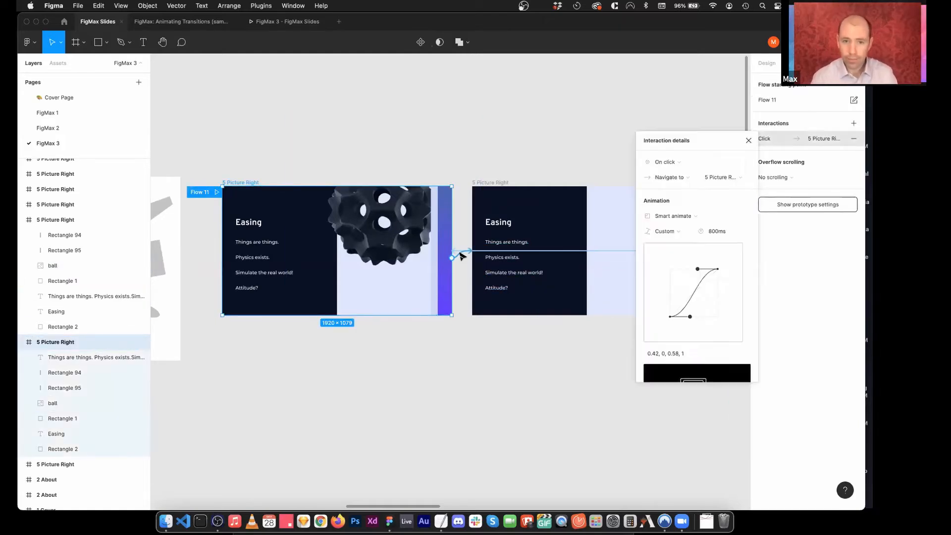
pyautogui.click(678, 232)
pyautogui.click(676, 147)
pyautogui.click(668, 231)
pyautogui.click(672, 318)
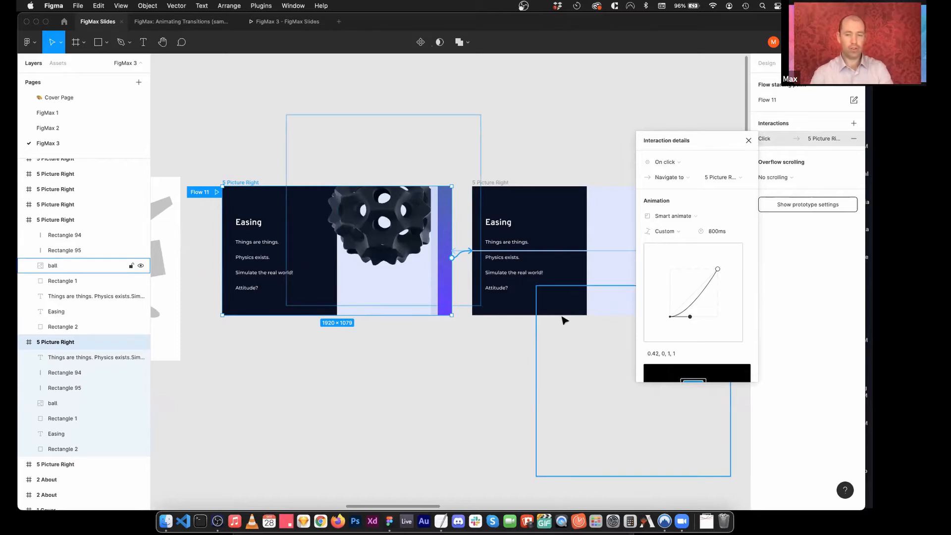
pyautogui.click(749, 140)
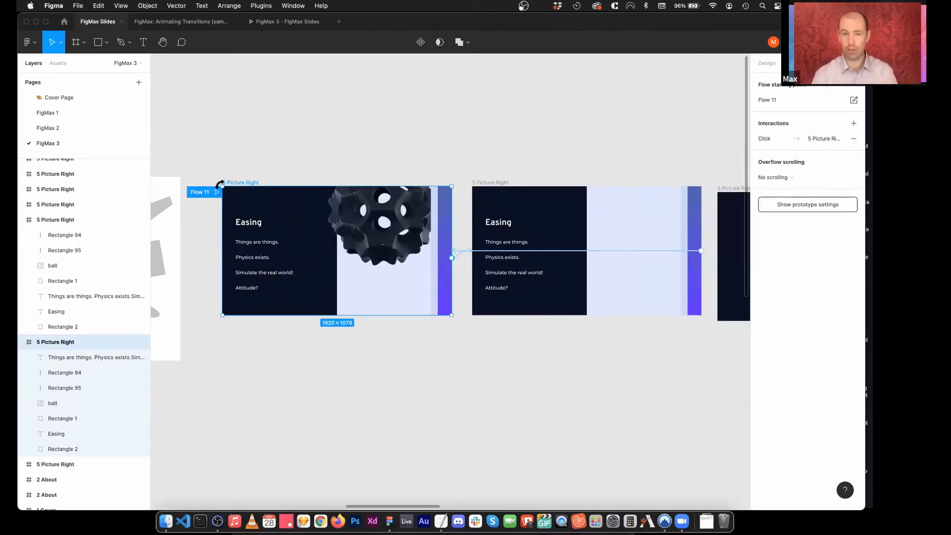
pyautogui.click(287, 23)
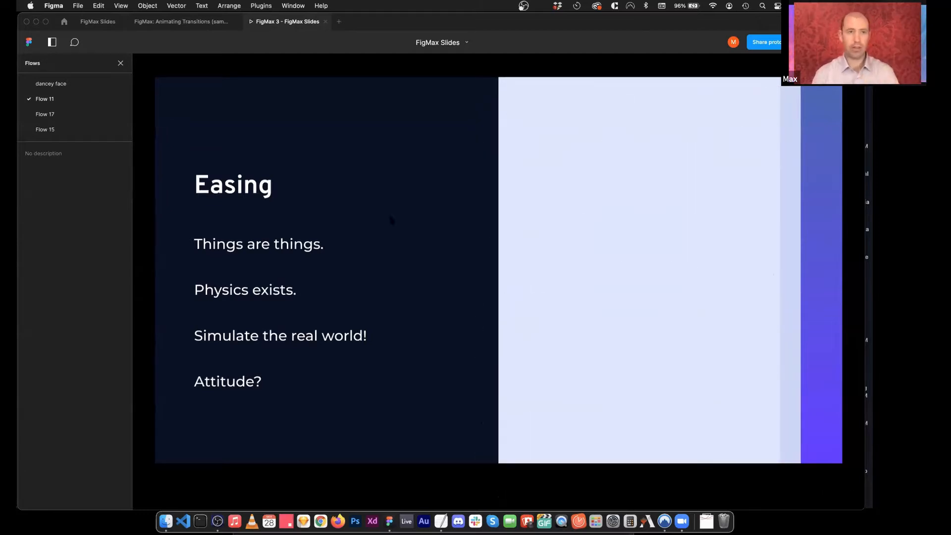
pyautogui.click(98, 21)
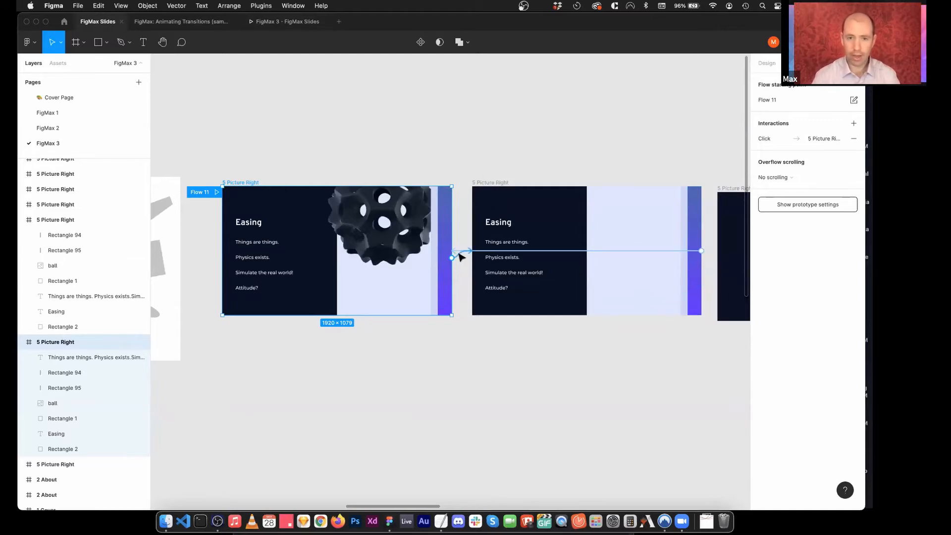
# Step: Set the first Easing slide's transition duration to 400 ms and preview the faster ball exit in Flow 11
pyautogui.click(459, 253)
pyautogui.write('400')
pyautogui.press('Return')
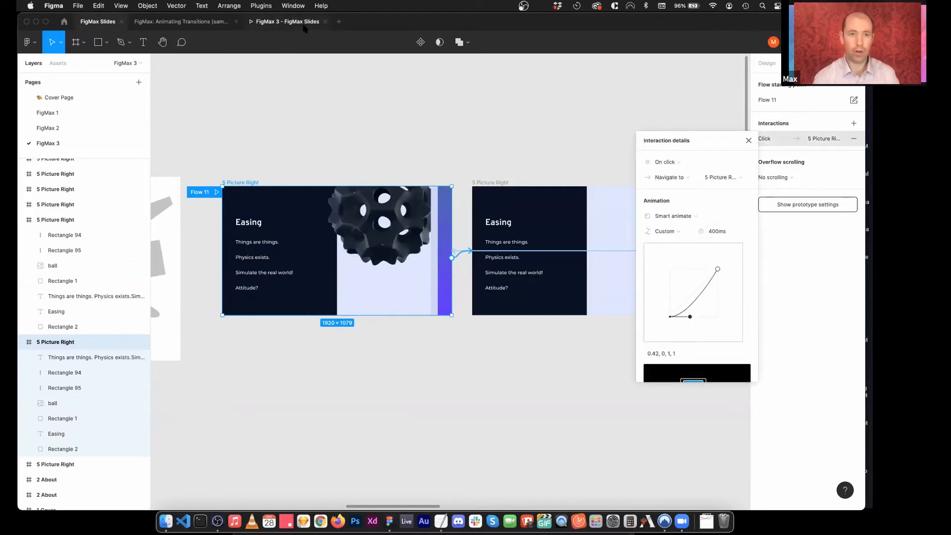
pyautogui.click(297, 22)
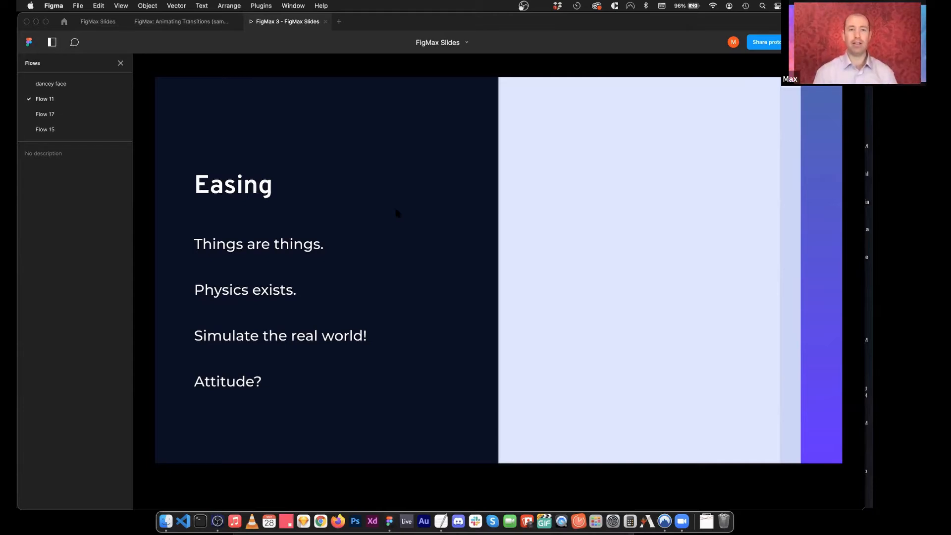
pyautogui.click(98, 23)
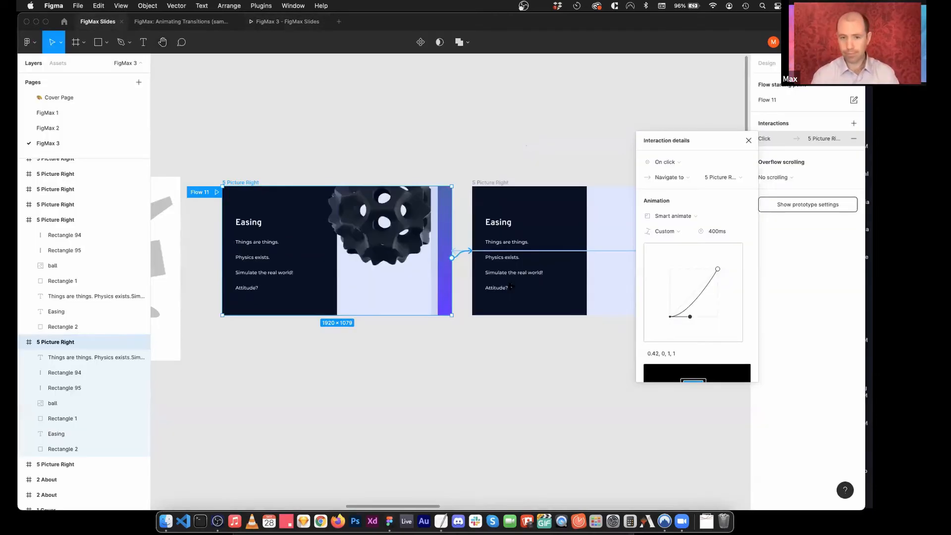
# Step: Reshape the first Easing slide's custom easing curve to 1, 0.04, 1, 1 and preview it in Flow 11
pyautogui.moveTo(690, 317); pyautogui.dragTo(721, 311)
pyautogui.click(306, 22)
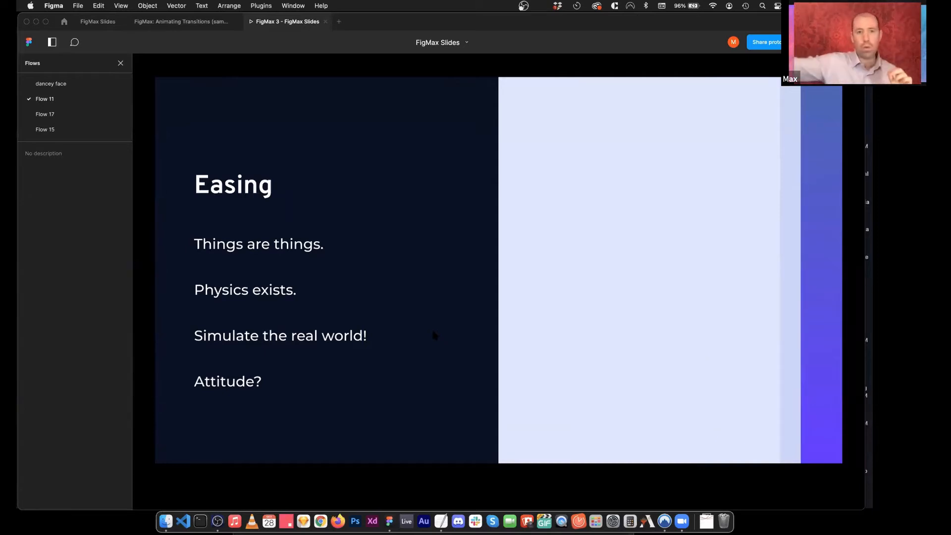
pyautogui.click(96, 22)
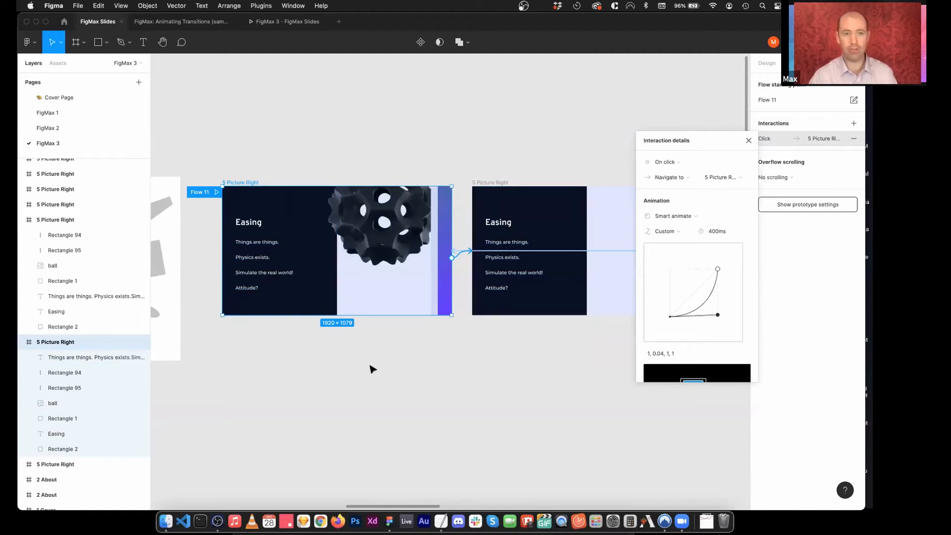
# Step: Examine the first Easing slide up close, play Flow 11 from it, and return to the design file
pyautogui.click(372, 369)
pyautogui.moveTo(202, 167); pyautogui.dragTo(460, 360)
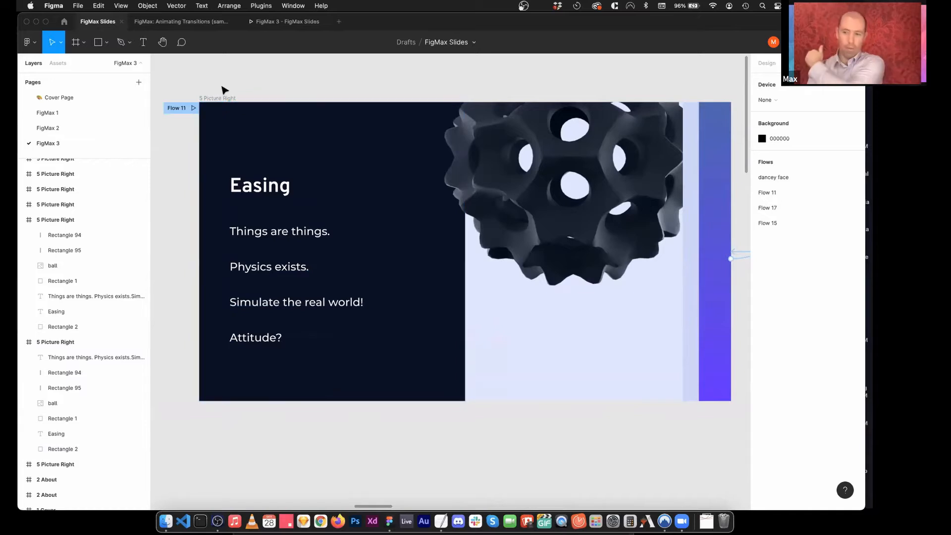
pyautogui.click(193, 108)
pyautogui.press('z')
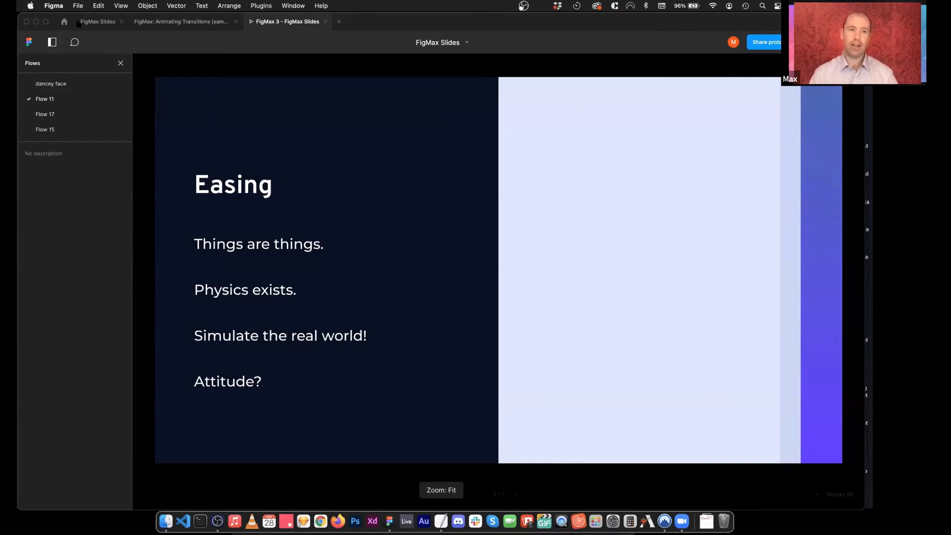
pyautogui.click(97, 22)
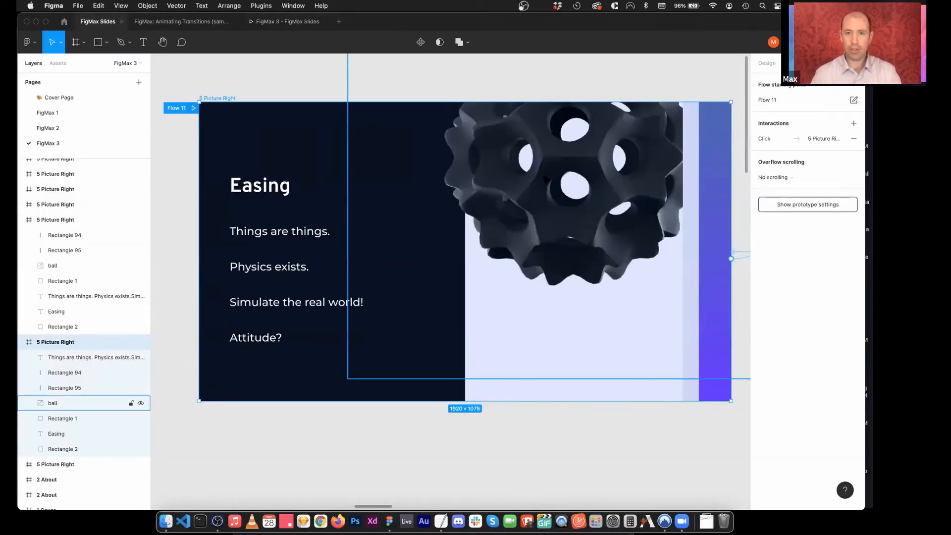
# Step: Move the ball layer on the second Easing slide back up so that most of it lies inside the slide
pyautogui.press('super+minus')
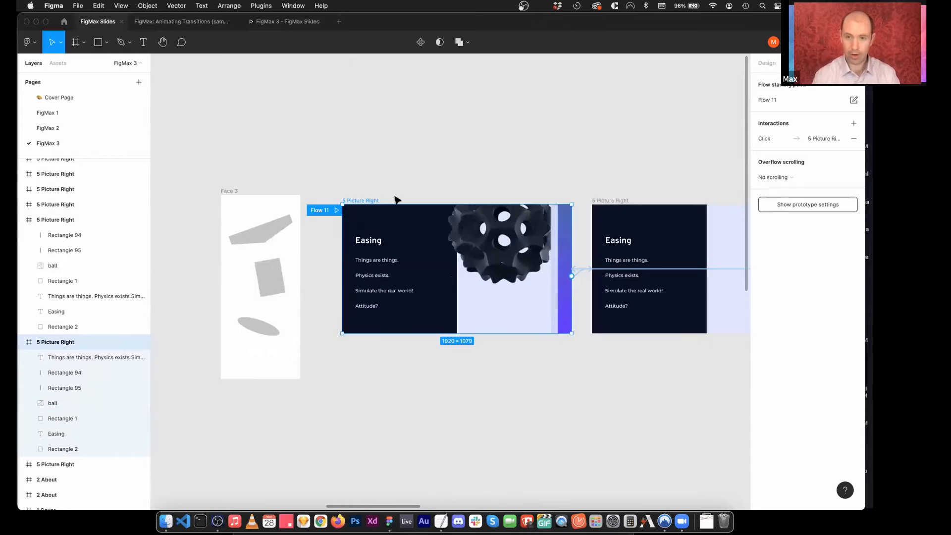
pyautogui.hscroll(2, 411, 213)
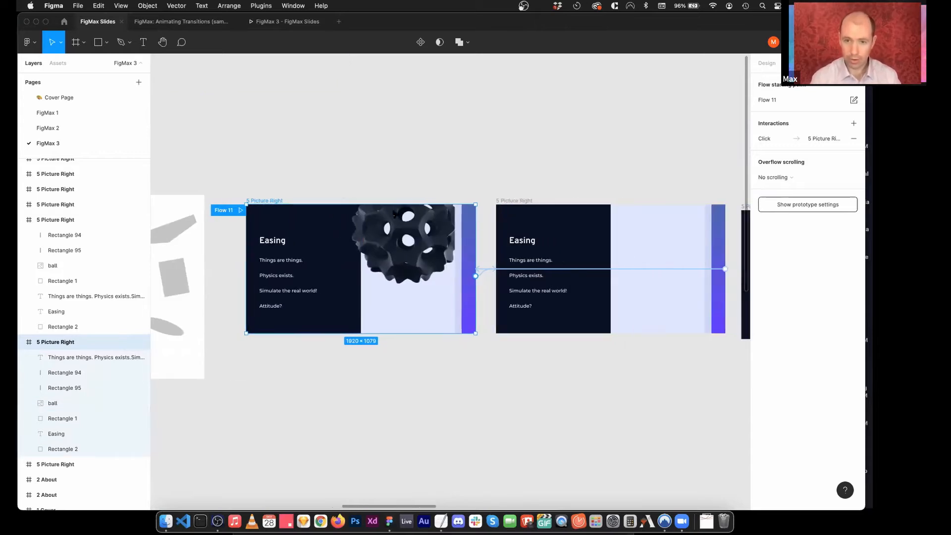
pyautogui.click(656, 325)
pyautogui.hotkey('shift', 'Up')
pyautogui.hotkey('shift', 'Up')
pyautogui.hotkey('shift', 'Up')
pyautogui.hotkey('shift', 'Up')
pyautogui.hotkey('shift', 'Up')
pyautogui.hotkey('shift', 'Up')
pyautogui.hotkey('shift', 'Up')
pyautogui.hotkey('shift', 'Up')
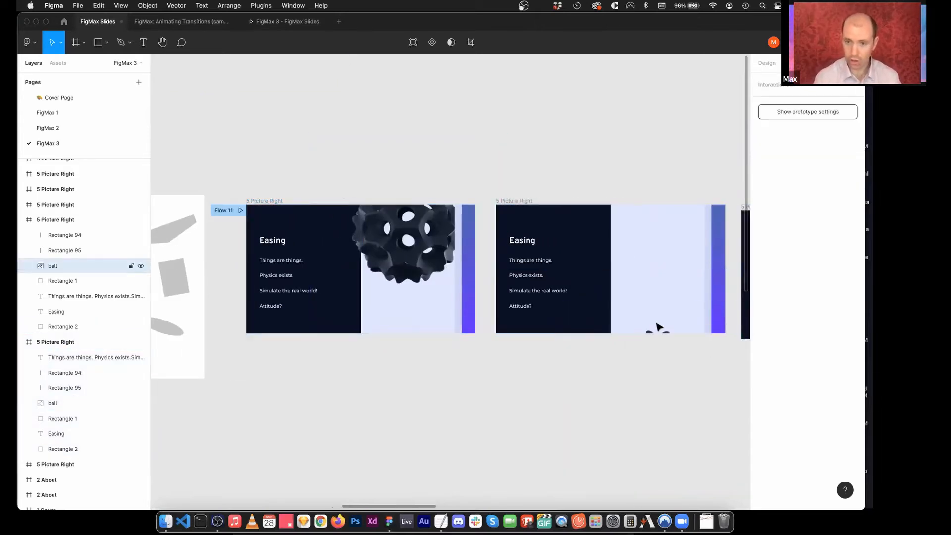
pyautogui.moveTo(652, 331); pyautogui.dragTo(644, 246)
# Step: Try moving the first Easing slide's ball up above the slide, and undo the move
pyautogui.moveTo(409, 239); pyautogui.dragTo(389, 133)
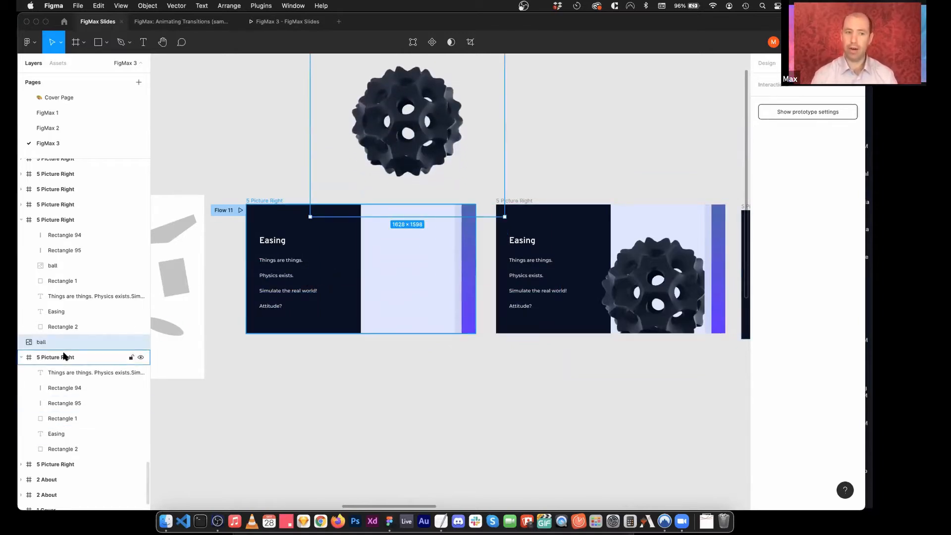
pyautogui.press('super+z')
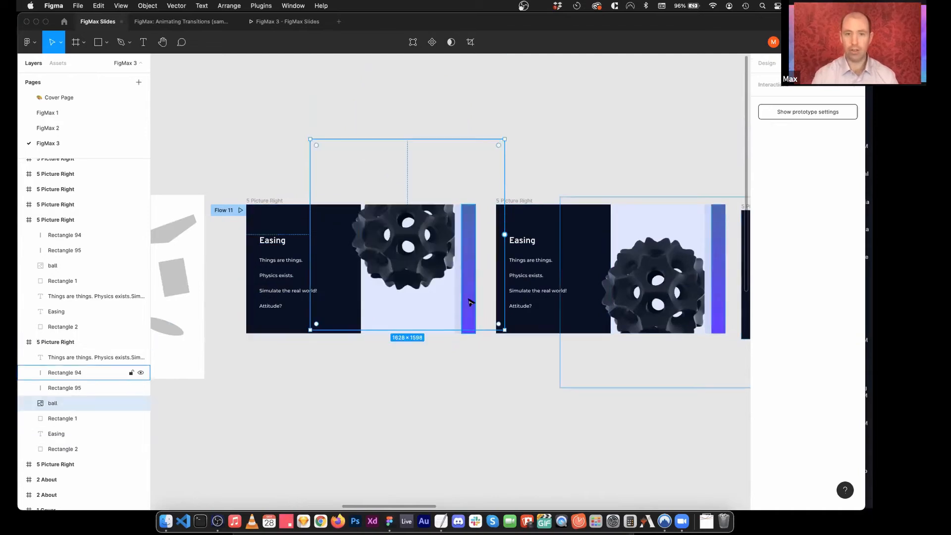
# Step: Move the first Easing slide's ball up above the slide and switch its transition to a custom curve based on Ease out
pyautogui.moveTo(410, 264); pyautogui.dragTo(410, 168)
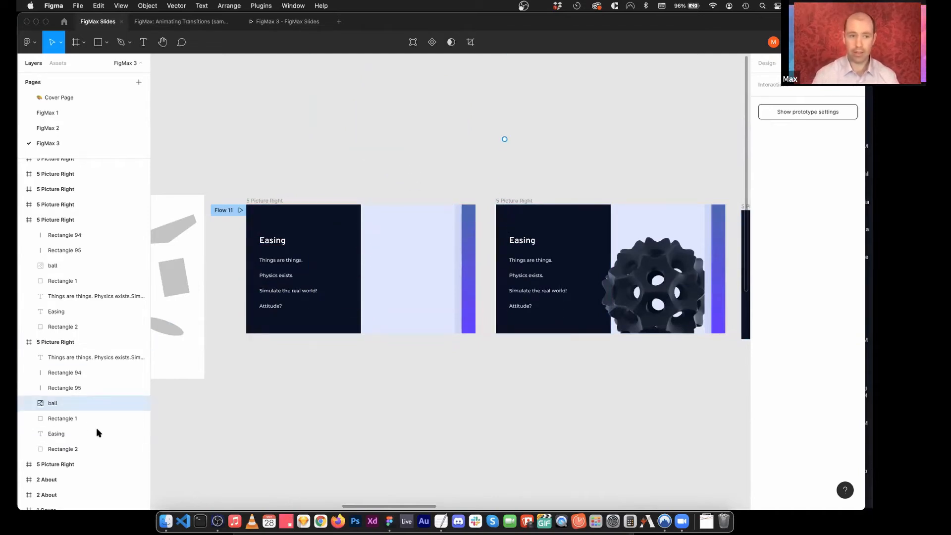
pyautogui.click(267, 201)
pyautogui.click(485, 272)
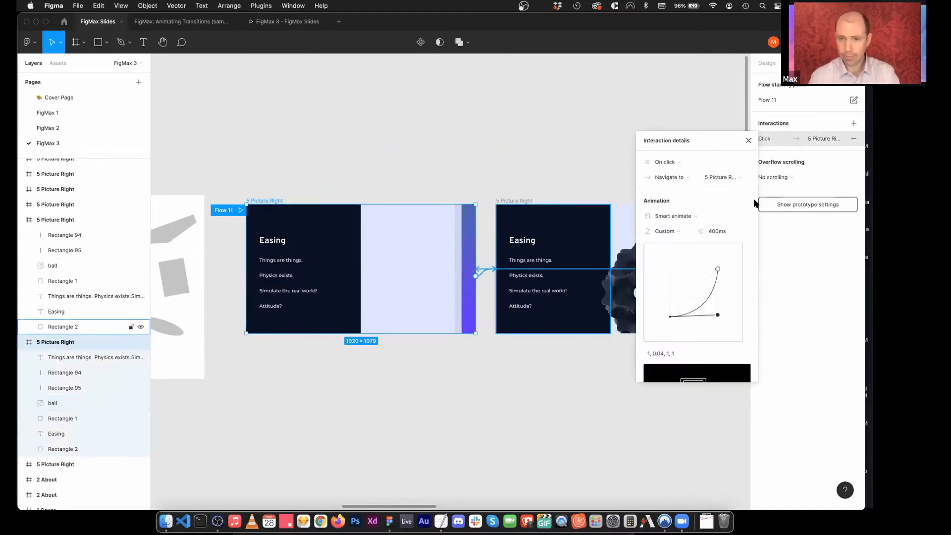
pyautogui.click(689, 228)
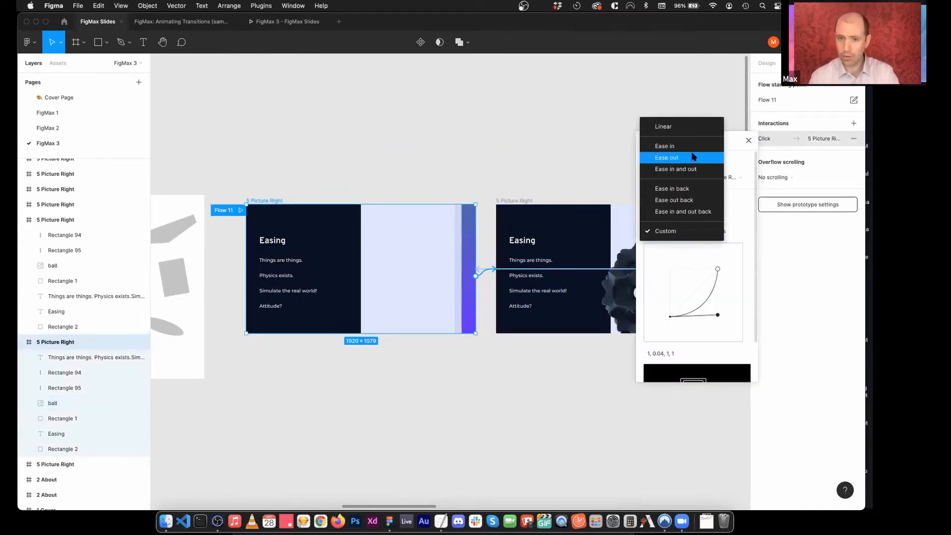
pyautogui.click(693, 156)
pyautogui.click(666, 231)
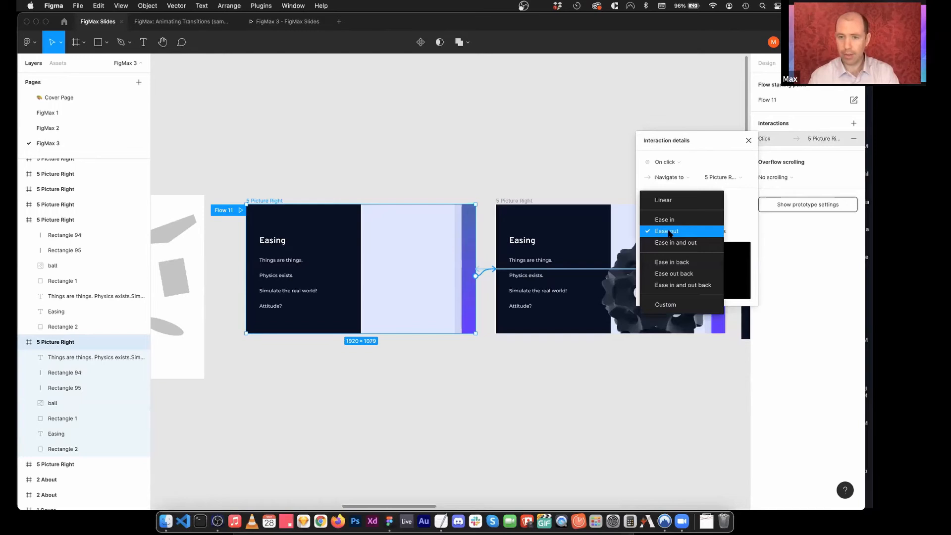
pyautogui.click(665, 304)
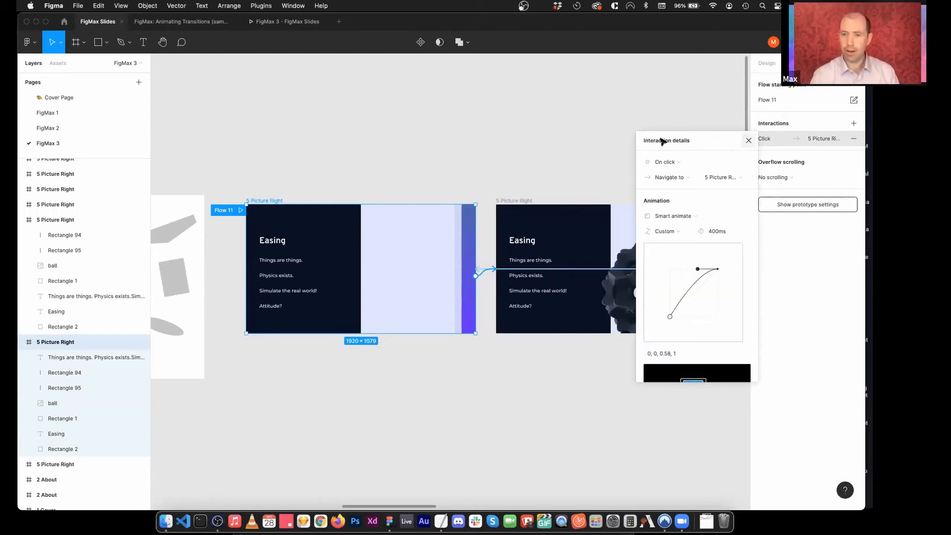
pyautogui.click(748, 140)
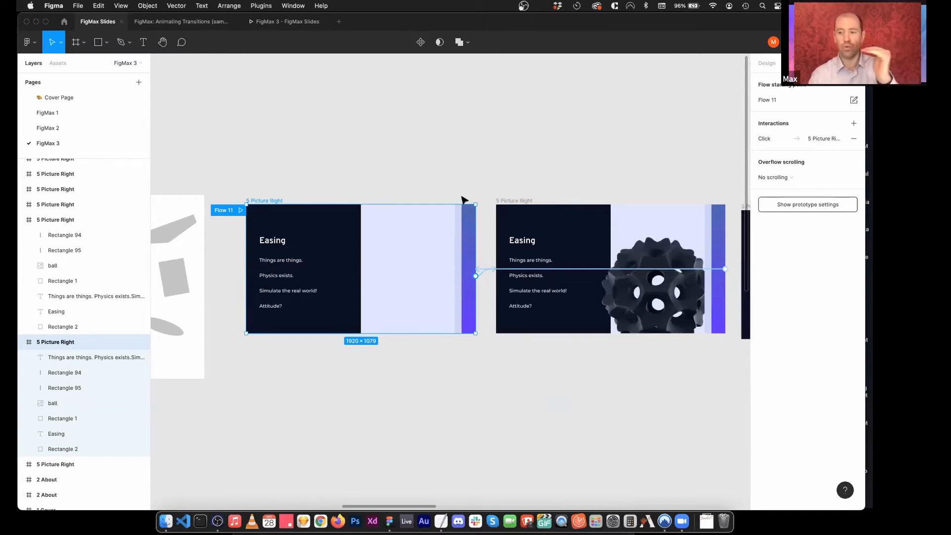
# Step: Play Flow 11 from the first Easing slide at fit zoom, advance to the second slide, and return to the design file
pyautogui.click(241, 210)
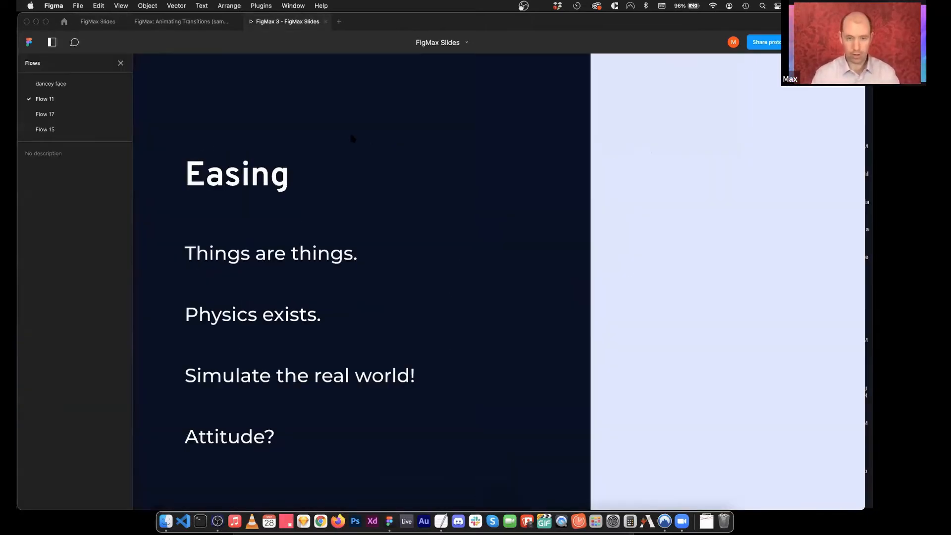
pyautogui.press('z')
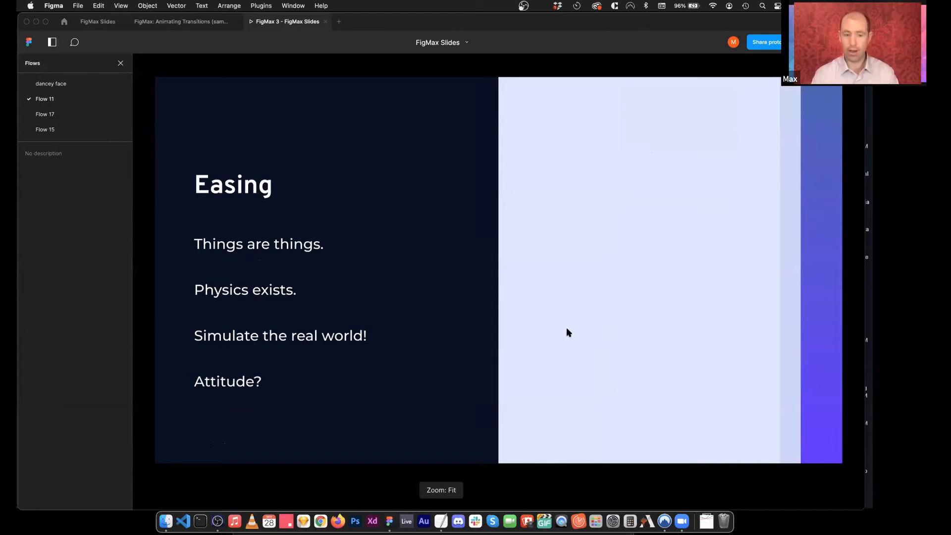
pyautogui.click(530, 353)
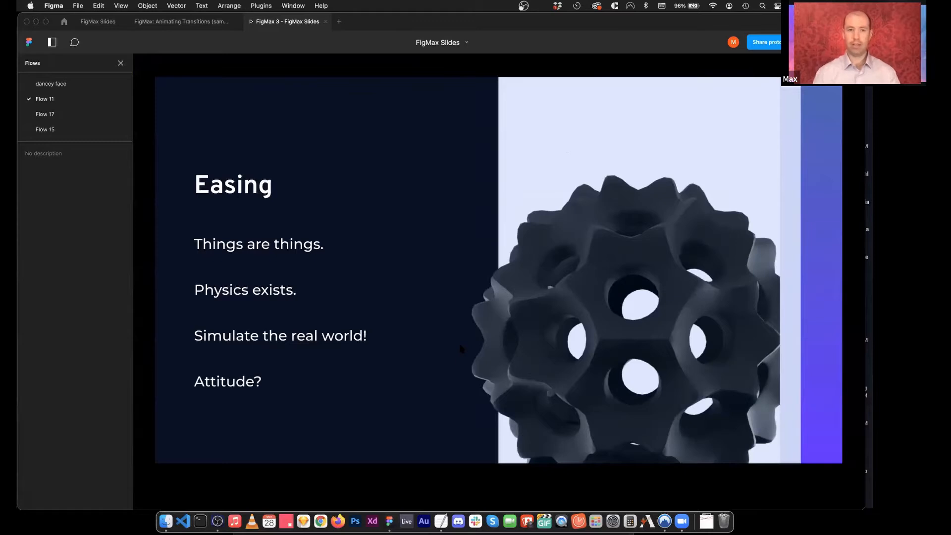
pyautogui.click(98, 22)
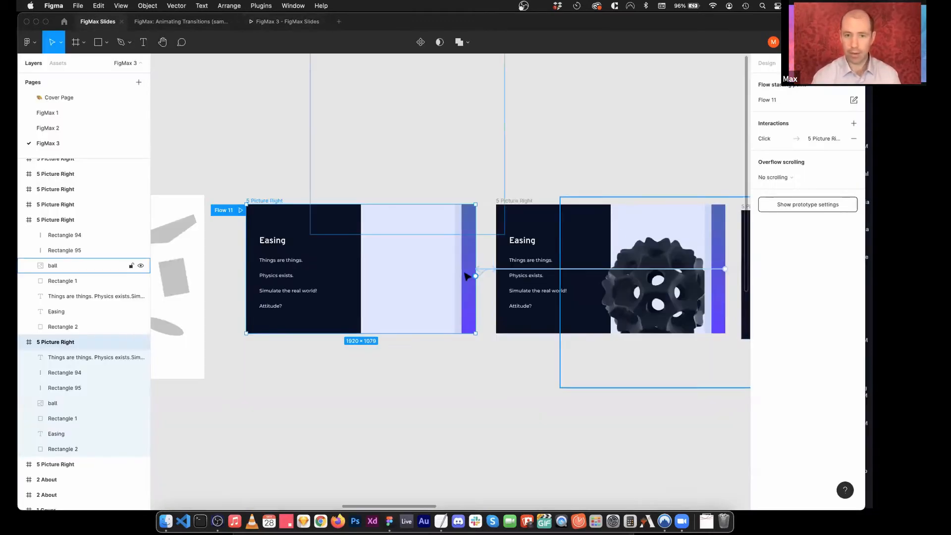
# Step: Reshape the first Easing slide's custom easing curve to 0, 0, 0.1, 1.03, preview it in Flow 11, and return to the design file
pyautogui.click(489, 274)
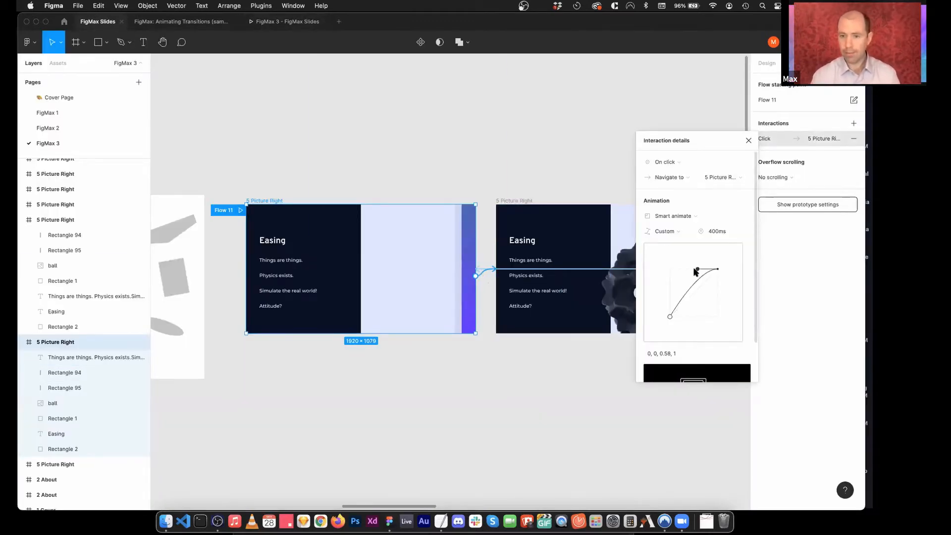
pyautogui.moveTo(697, 269); pyautogui.dragTo(674, 268)
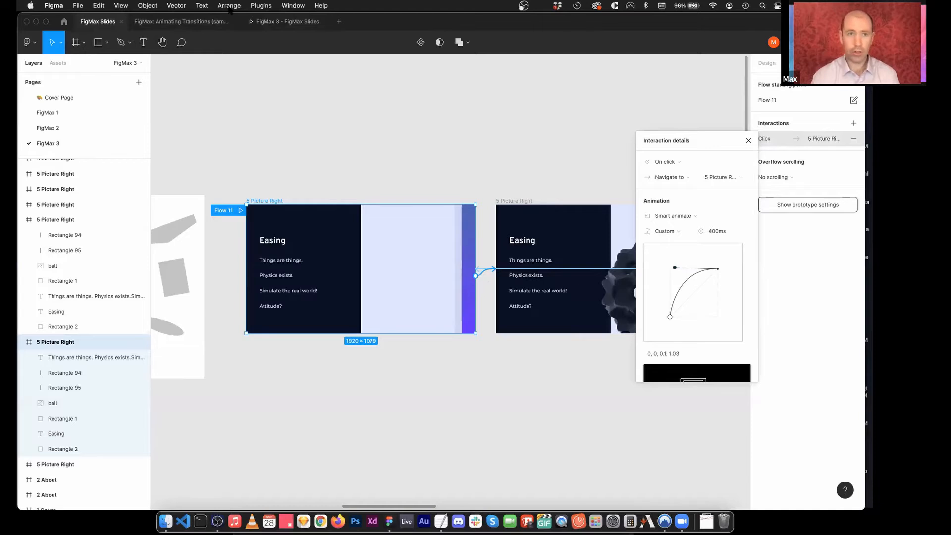
pyautogui.click(289, 22)
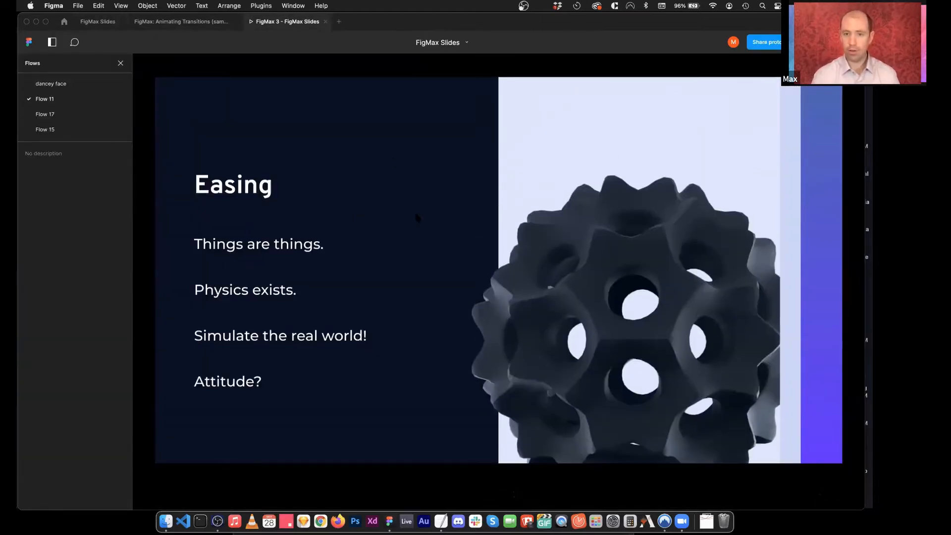
pyautogui.click(97, 21)
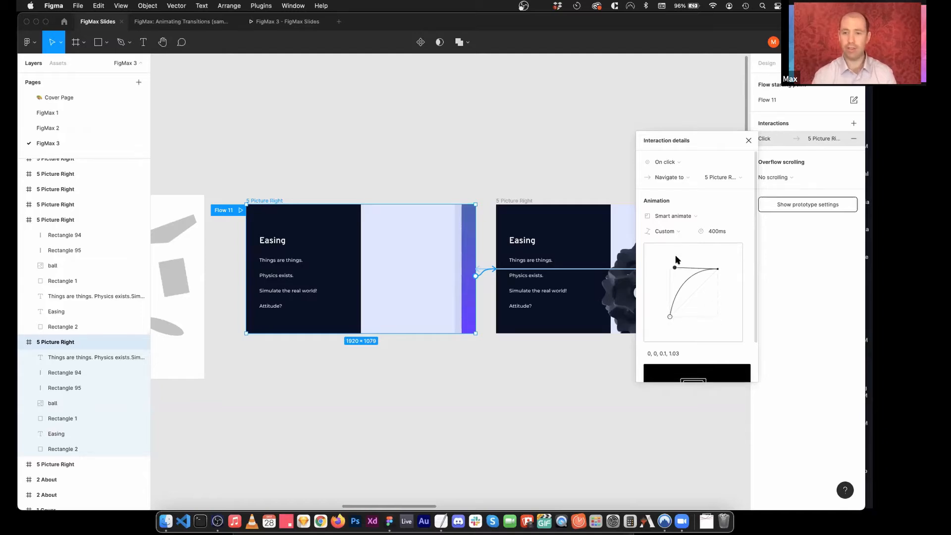
# Step: Pull the first Easing slide's custom curve into an overshoot of 0, 0, 0.21, 1.76, preview Flow 11, and return to the design file
pyautogui.moveTo(674, 269); pyautogui.dragTo(680, 233)
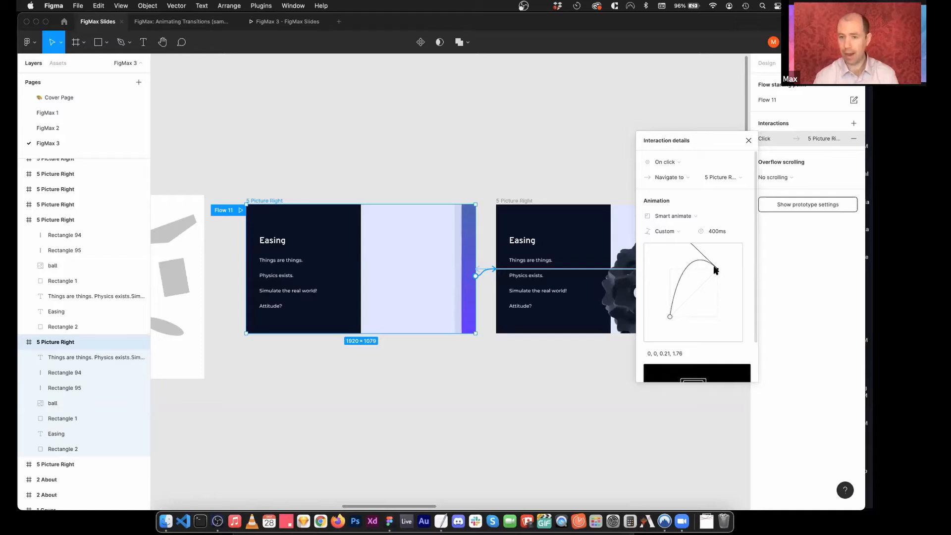
pyautogui.click(749, 141)
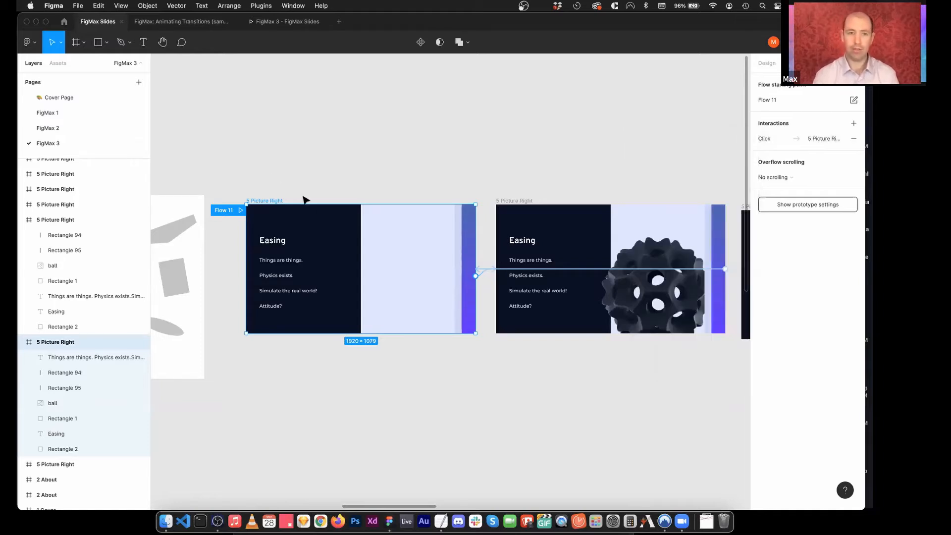
pyautogui.click(290, 22)
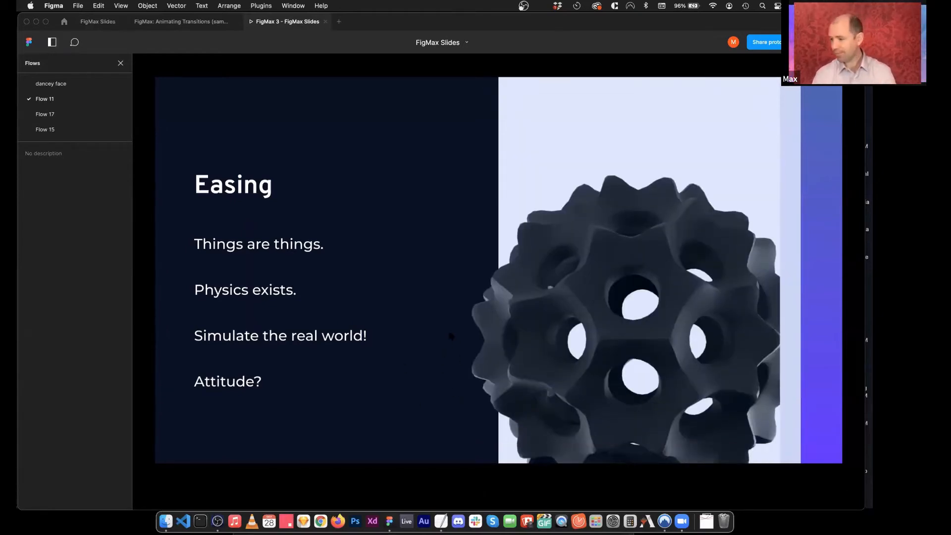
pyautogui.click(85, 23)
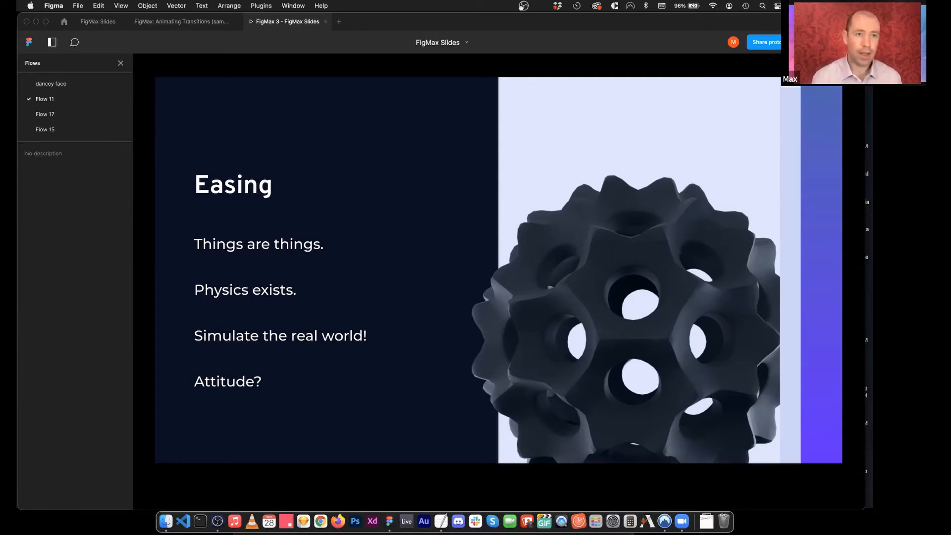
pyautogui.click(98, 21)
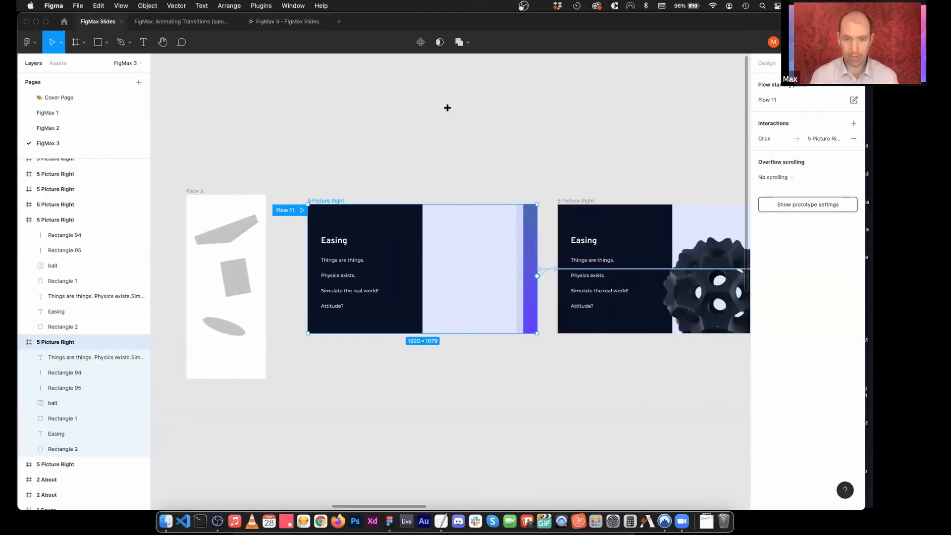
# Step: Draw a grey rectangle of about 928 × 620 on the empty canvas above the first Easing slide
pyautogui.press('r')
pyautogui.scroll(5, 391, 178)
pyautogui.moveTo(351, 126); pyautogui.dragTo(461, 200)
pyautogui.press('Escape')
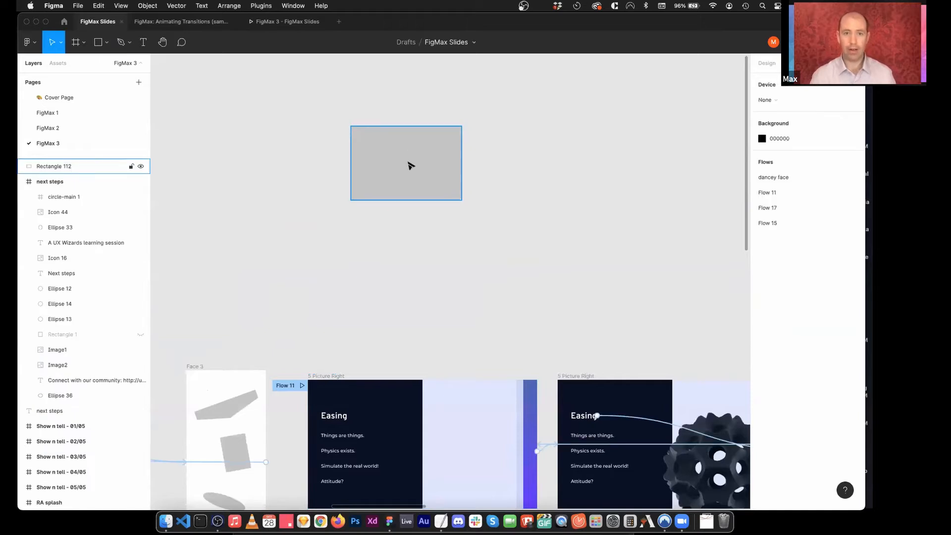
# Step: Try placing a copy of the grey rectangle below the original, and undo the copy
pyautogui.moveTo(402, 162); pyautogui.dragTo(458, 273)
pyautogui.click(610, 220)
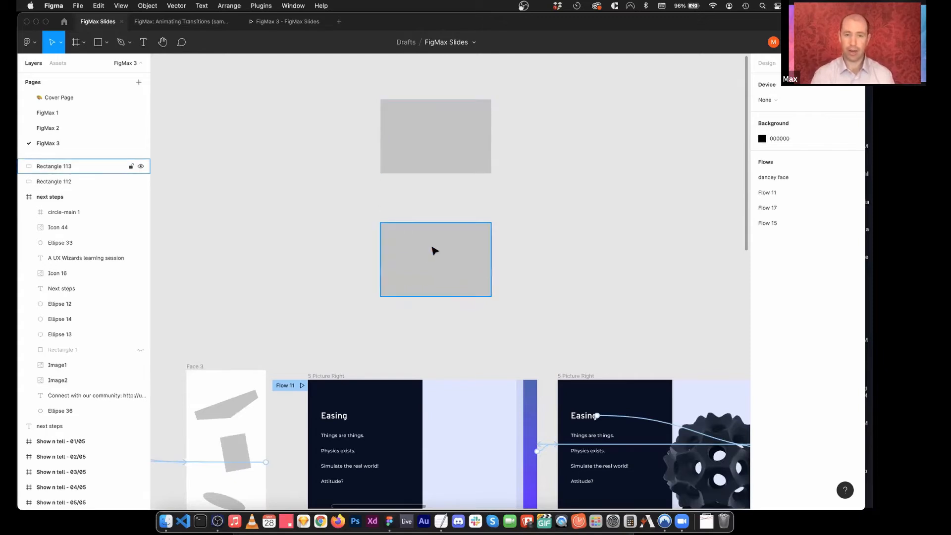
pyautogui.press('super+z')
pyautogui.press('super+z')
pyautogui.click(558, 191)
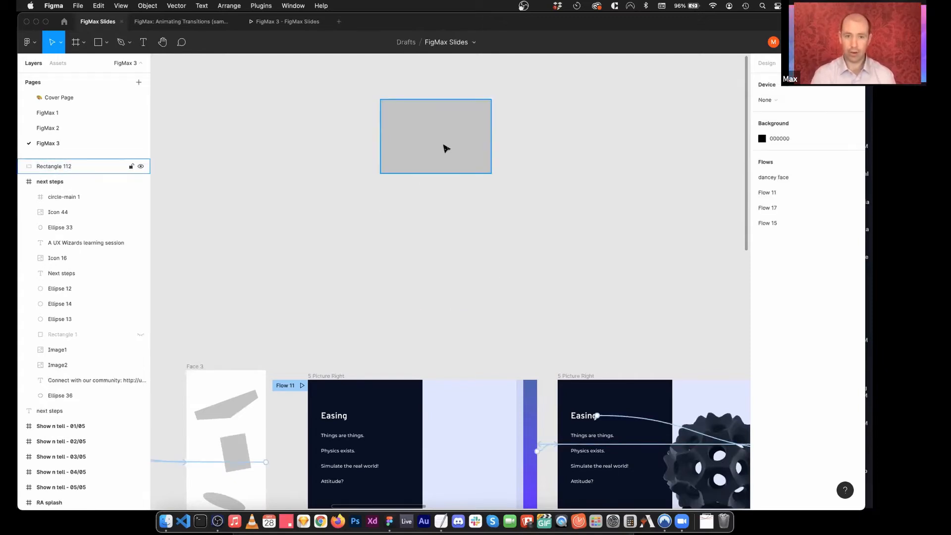
# Step: Duplicate the grey rectangle and align the copy directly below the original with a small gap between them
pyautogui.moveTo(441, 141); pyautogui.dragTo(461, 248)
pyautogui.click(659, 259)
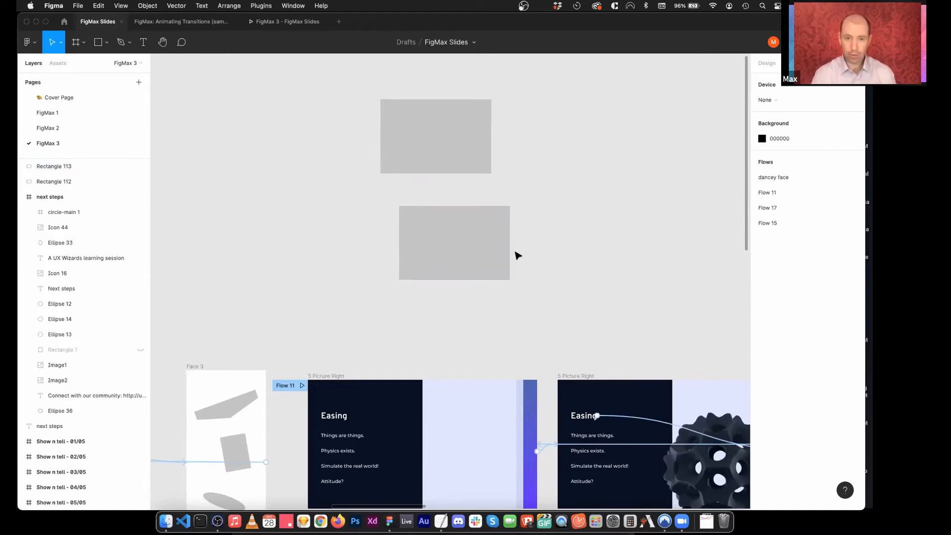
pyautogui.moveTo(436, 246); pyautogui.dragTo(403, 243)
pyautogui.moveTo(406, 210); pyautogui.dragTo(432, 229)
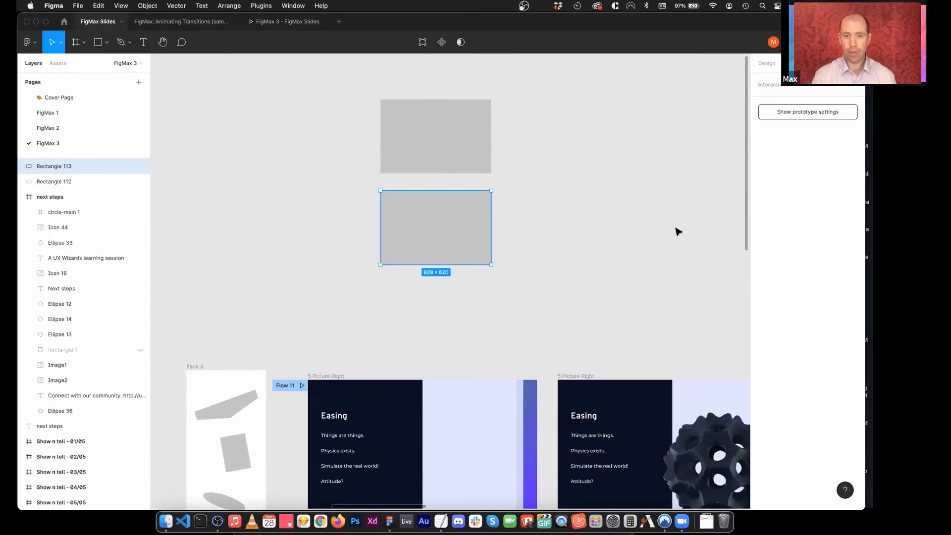
# Step: Try moving the first Easing slide's title up above the slide, undo the move, and clear the selection
pyautogui.scroll(-3, 560, 249)
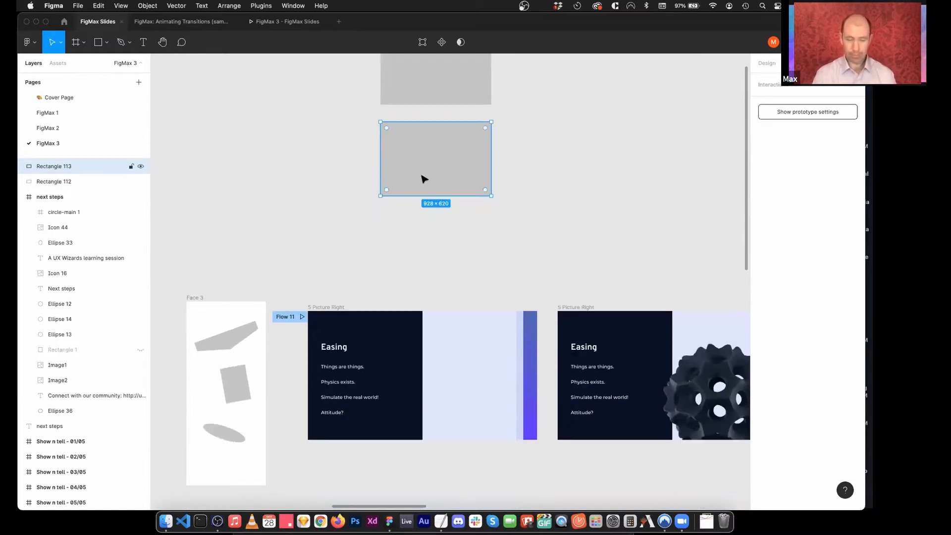
pyautogui.click(336, 347)
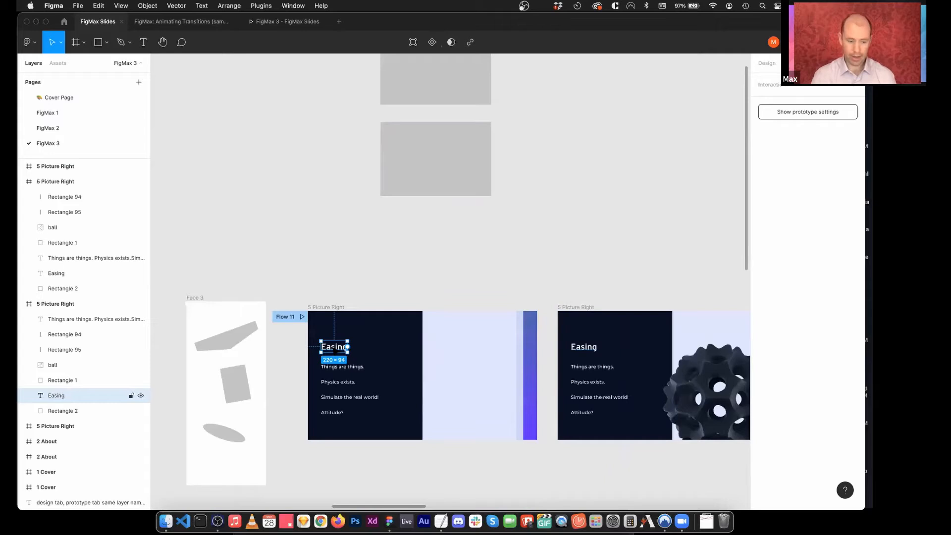
pyautogui.moveTo(335, 350); pyautogui.dragTo(354, 272)
pyautogui.press('super+z')
pyautogui.click(379, 332)
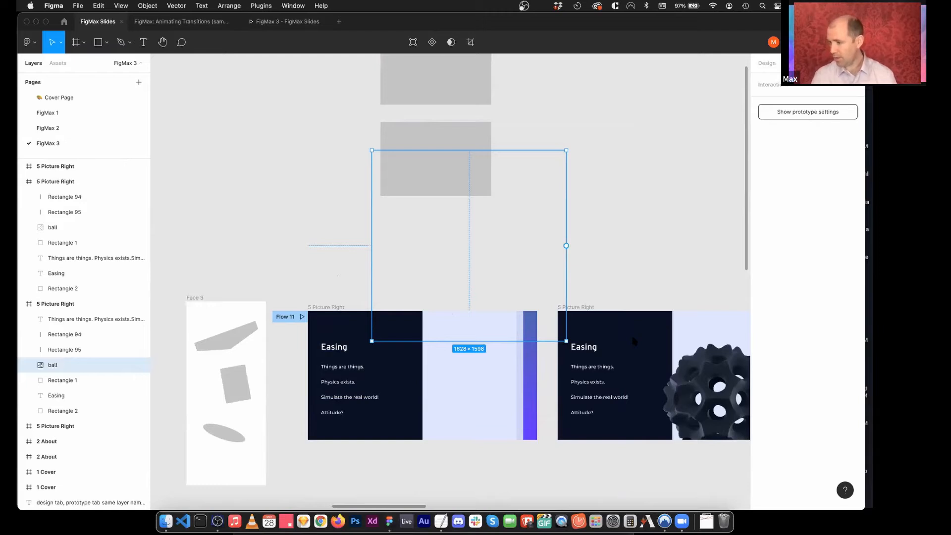
pyautogui.click(354, 163)
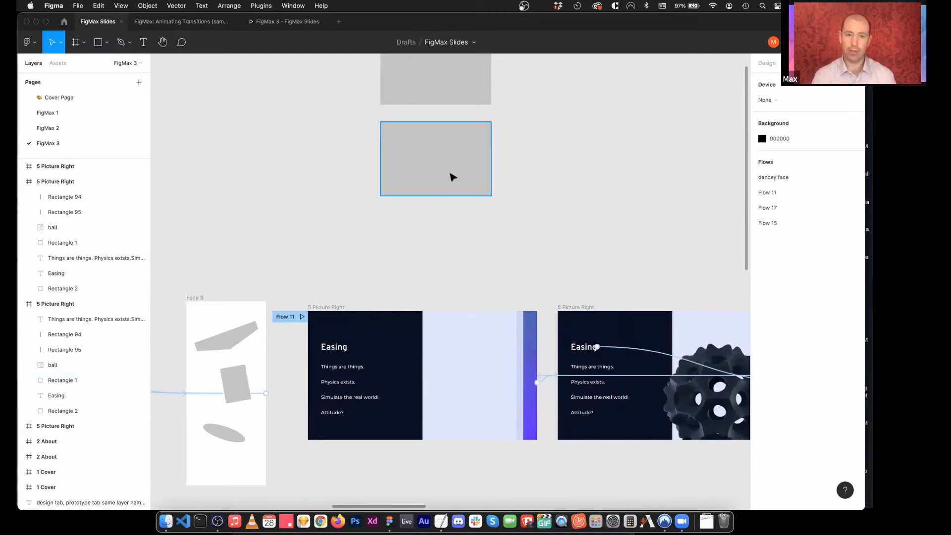
# Step: Shift the lower grey rectangle slightly farther down from the upper one, keeping both aligned
pyautogui.moveTo(421, 178)
pyautogui.mouseDown()
pyautogui.moveTo(440, 199)
pyautogui.moveTo(442, 380)
pyautogui.moveTo(424, 202)
pyautogui.moveTo(456, 276)
pyautogui.moveTo(441, 382)
pyautogui.moveTo(447, 374)
pyautogui.moveTo(431, 376)
pyautogui.moveTo(449, 372)
pyautogui.moveTo(441, 376)
pyautogui.moveTo(440, 171)
pyautogui.moveTo(426, 165)
pyautogui.mouseUp()
pyautogui.click(594, 191)
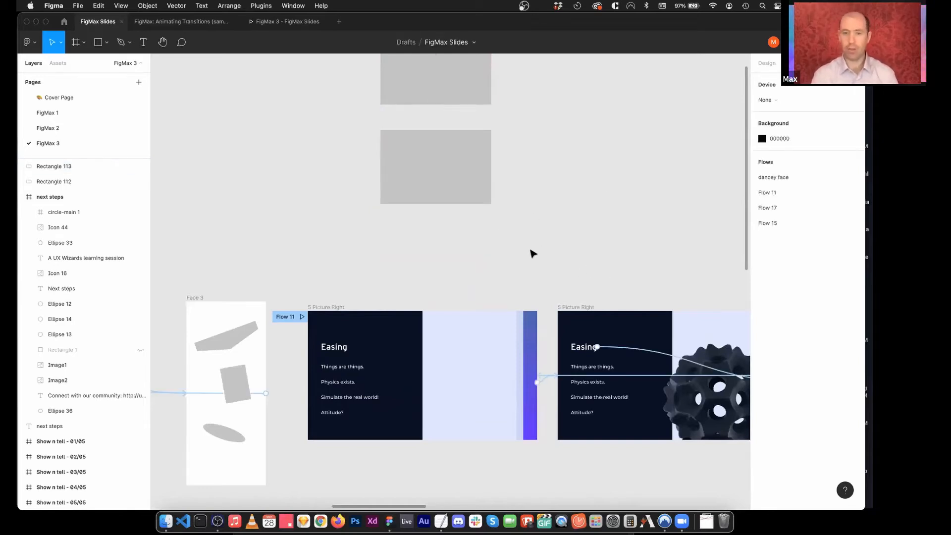
# Step: Advance Flow 11 from the second Easing slide to the Show and tell! slide, and return to the design file
pyautogui.click(300, 21)
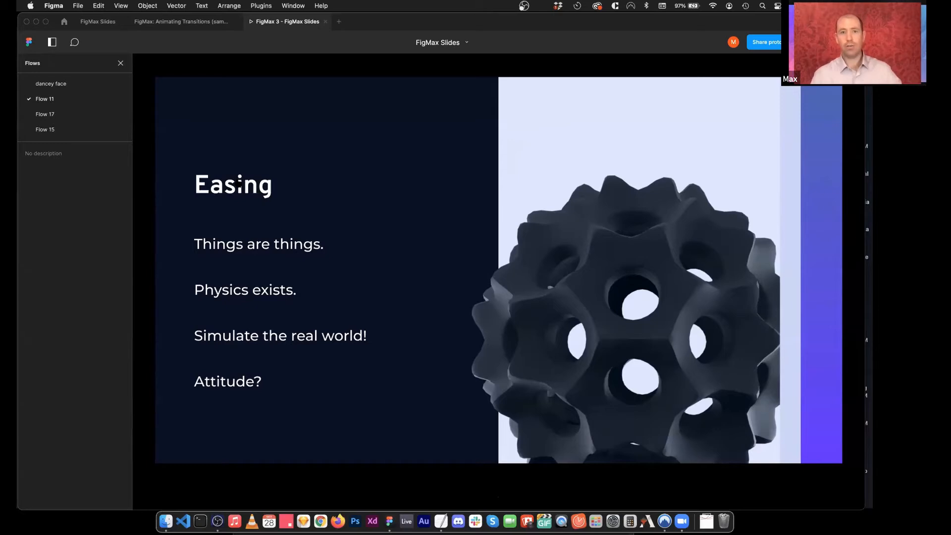
pyautogui.click(239, 188)
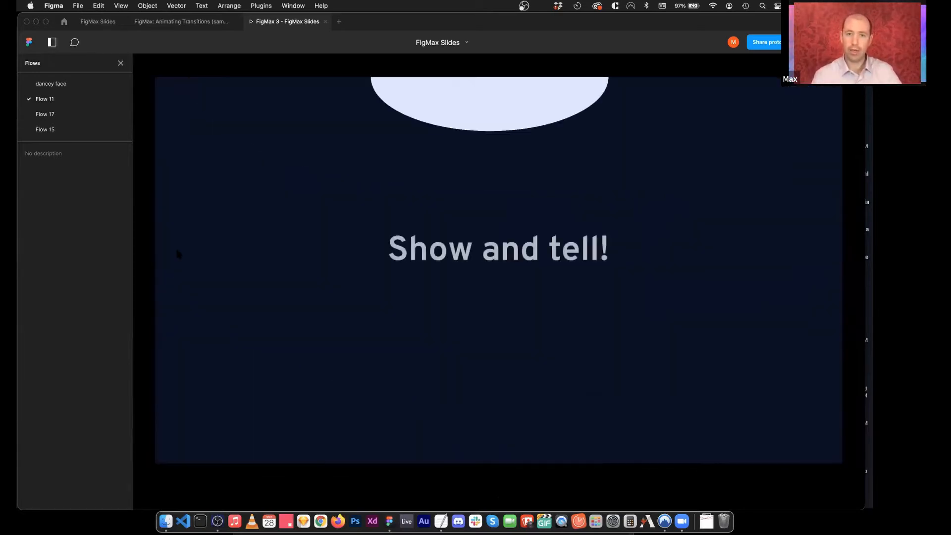
pyautogui.click(98, 21)
# Step: Examine the Show n tell frames 01/05 to 05/05 of Flow 15 up close
pyautogui.hscroll(5, 559, 229)
pyautogui.hscroll(10, 559, 230)
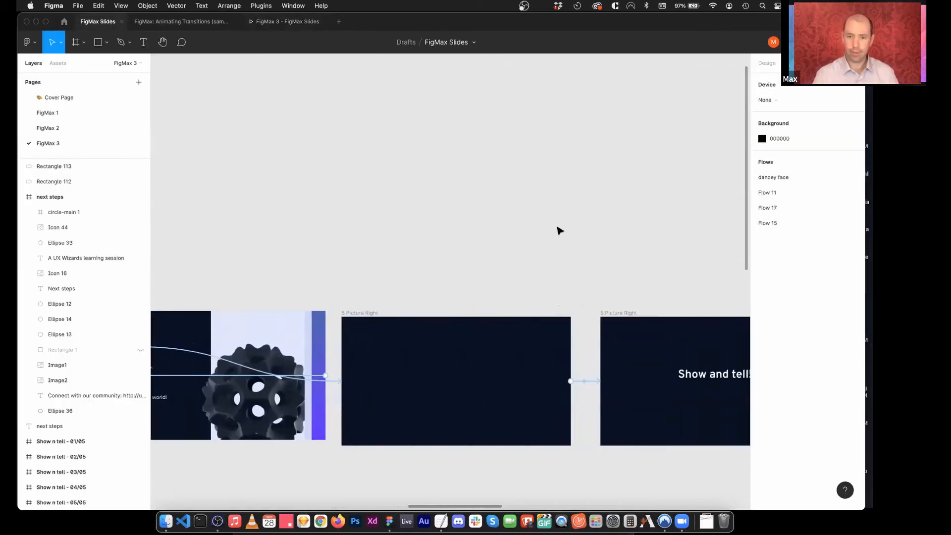
pyautogui.hscroll(10, 559, 230)
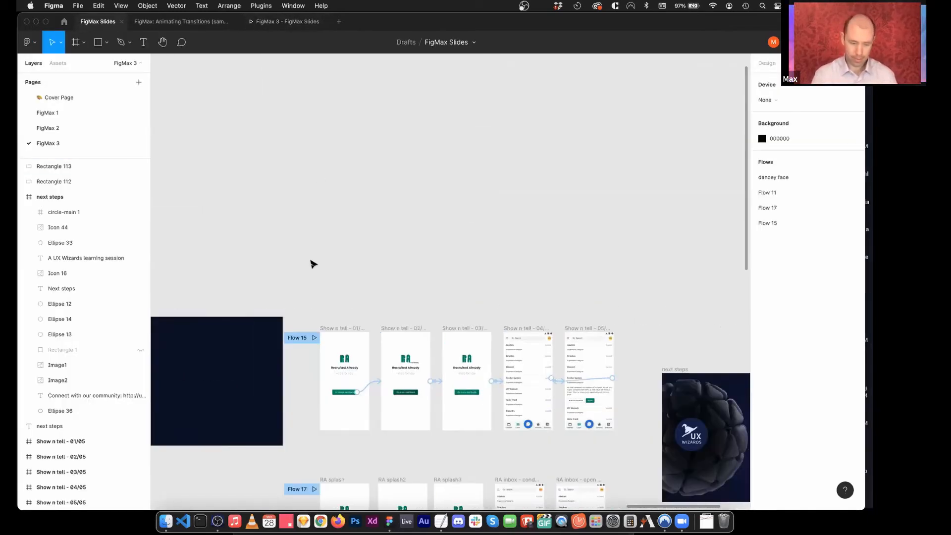
pyautogui.moveTo(304, 313); pyautogui.dragTo(624, 448)
pyautogui.hscroll(3, 353, 150)
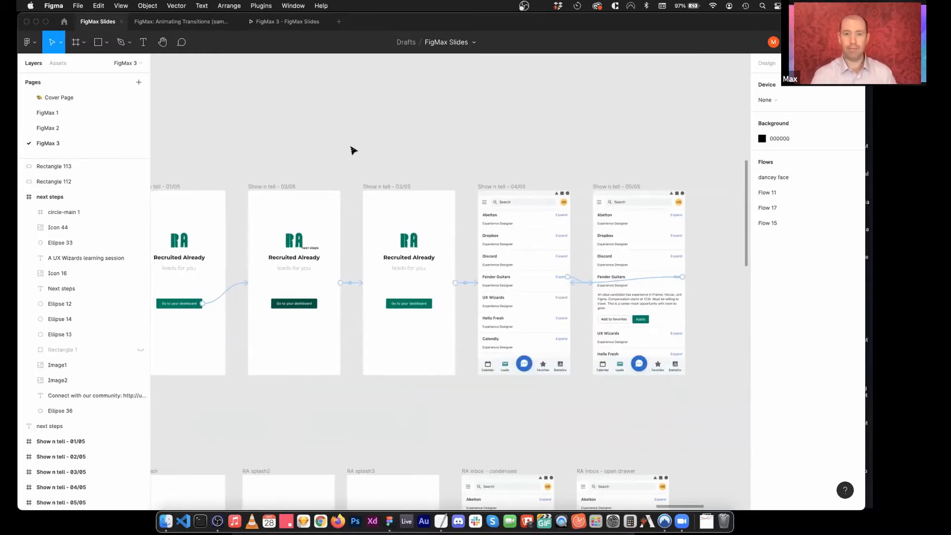
pyautogui.hscroll(-2, 353, 150)
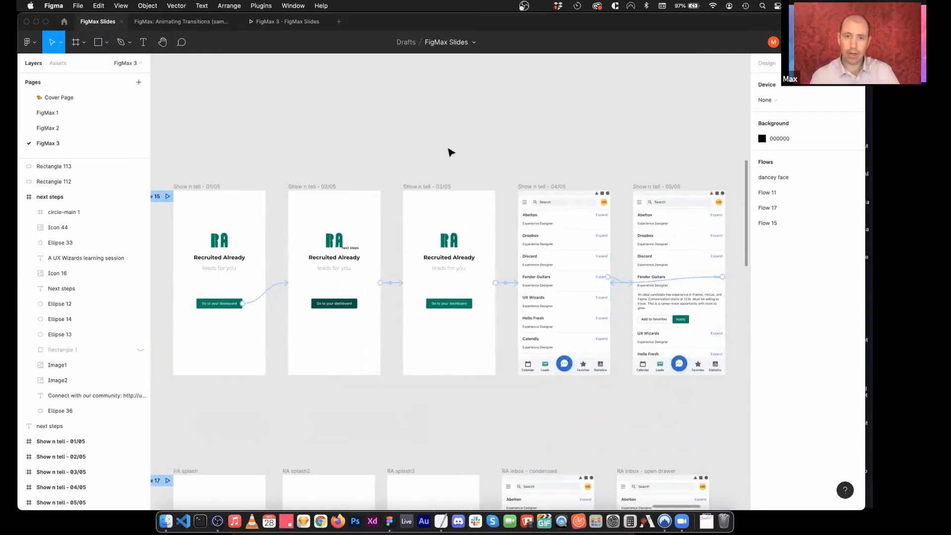
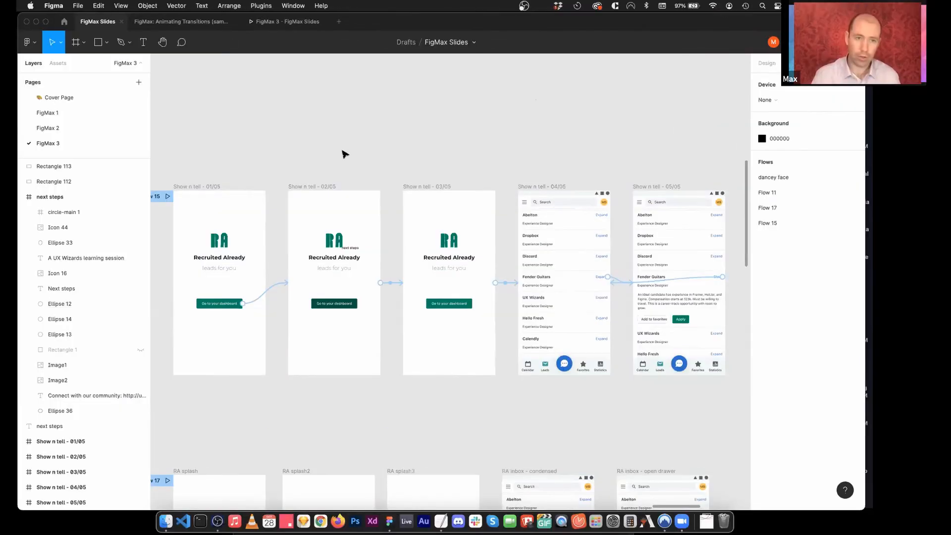
# Step: Preview Flow 15, go from the splash screen to the dashboard, and expand and close the Fender Guitars listing
pyautogui.click(183, 196)
pyautogui.click(179, 196)
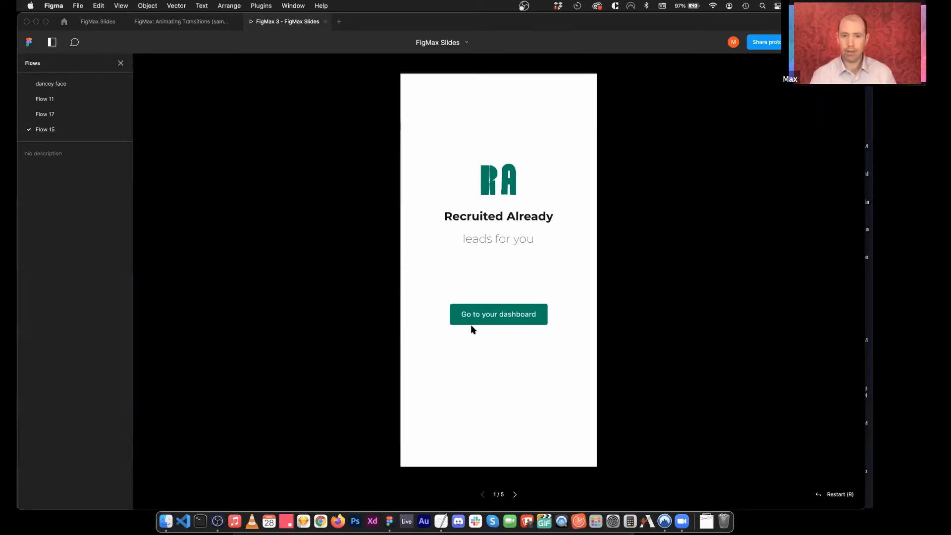
pyautogui.click(494, 318)
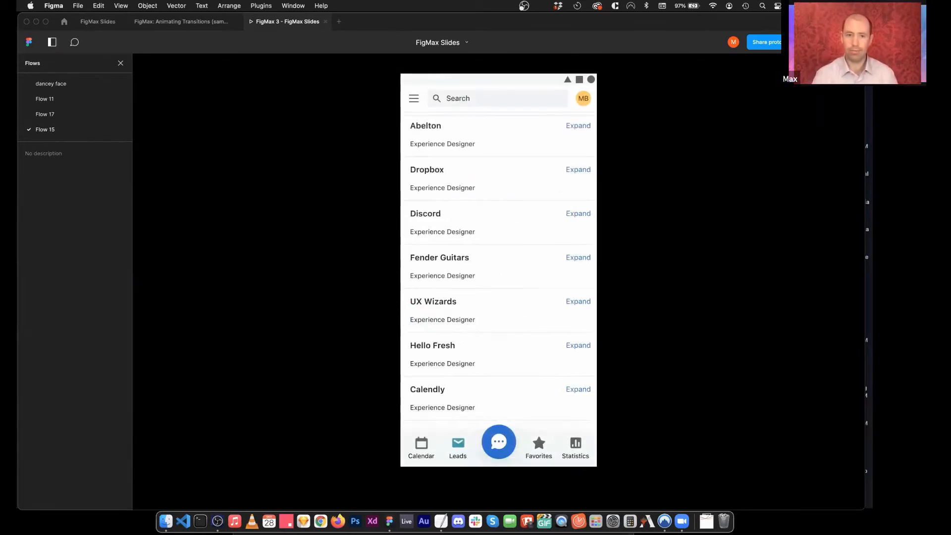
pyautogui.click(591, 258)
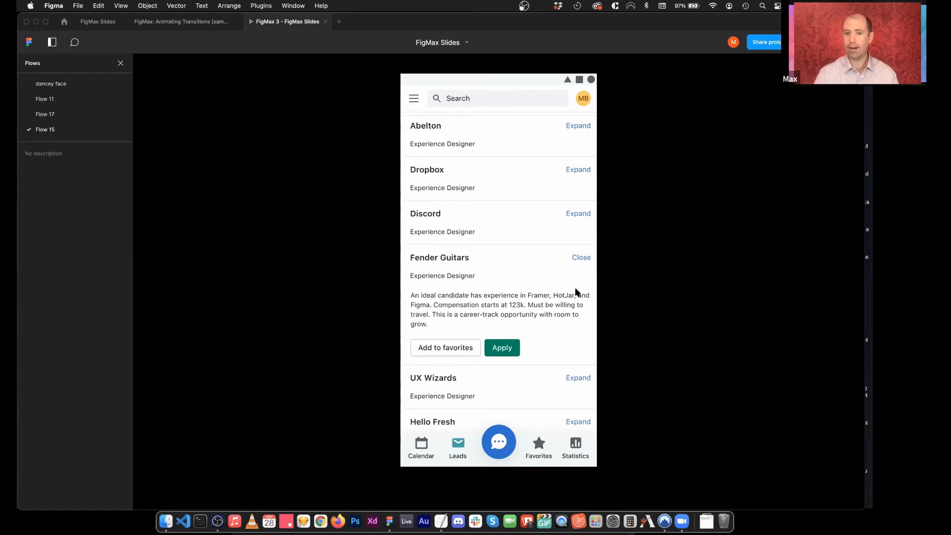
pyautogui.click(583, 258)
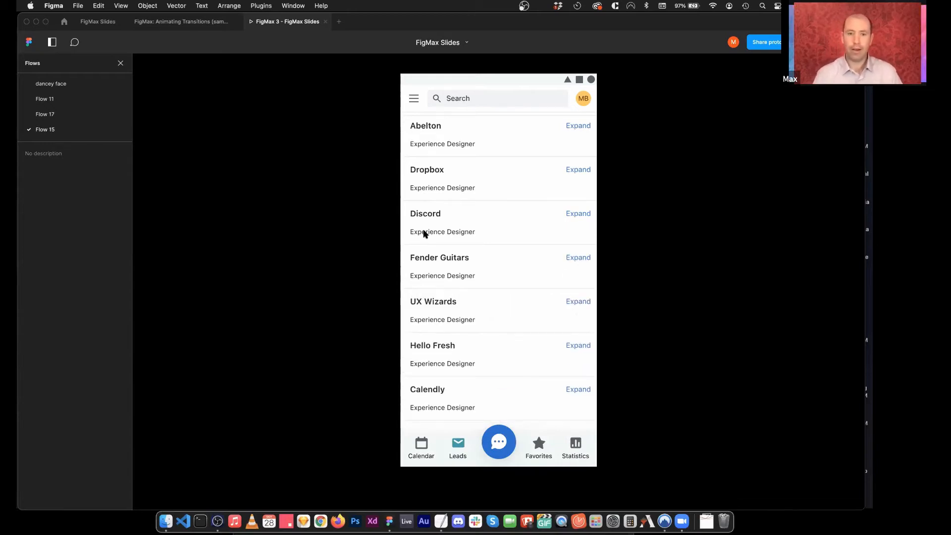
# Step: Replay Flow 15 from the splash screen, toggle the Fender Guitars details again, and return to the FigMax Slides design file
pyautogui.click(415, 111)
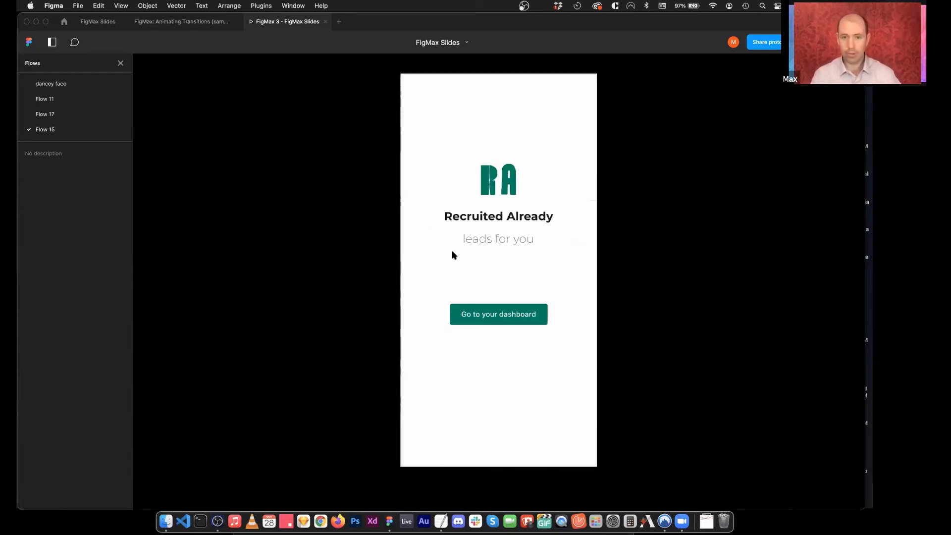
pyautogui.click(511, 321)
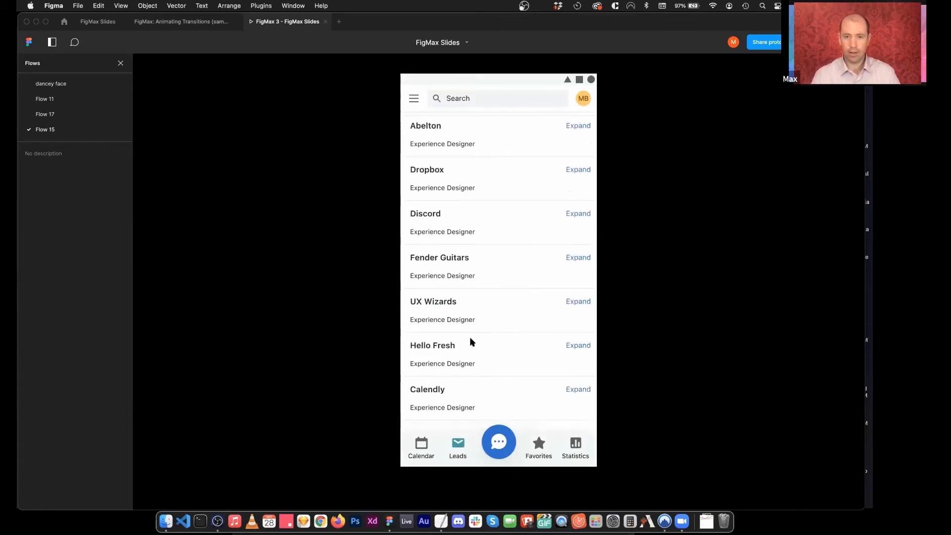
pyautogui.click(581, 258)
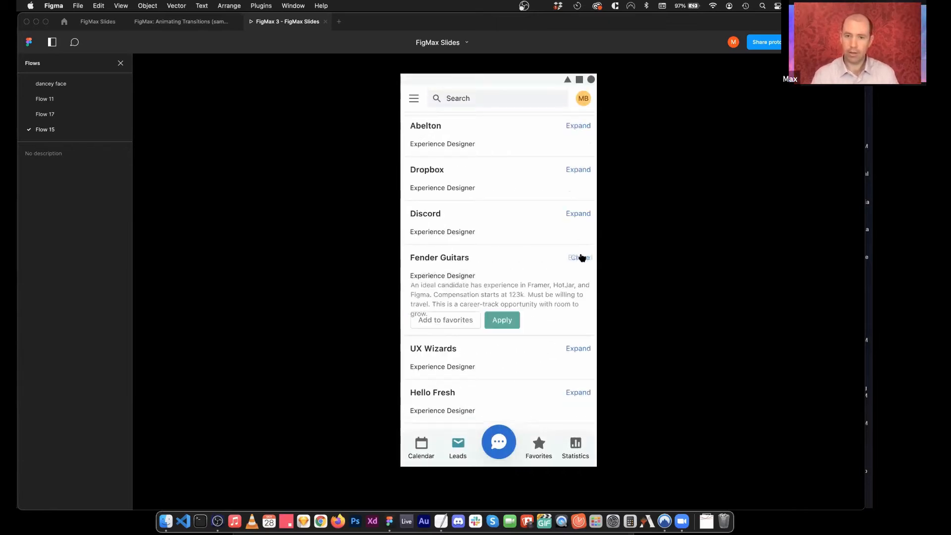
pyautogui.click(576, 257)
pyautogui.click(98, 21)
# Step: Link the standalone RA splash frame to RA inbox - condensed with a prototype connection
pyautogui.scroll(-1, 475, 129)
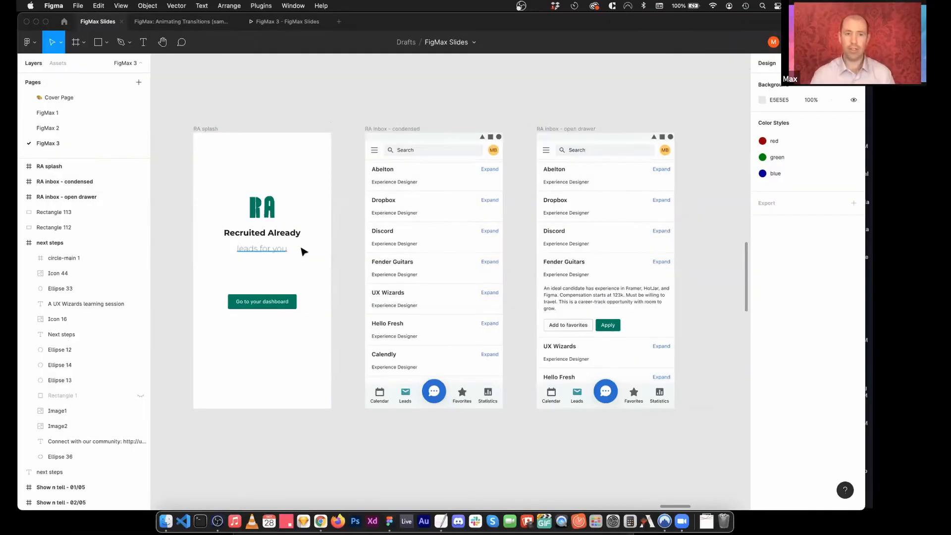
pyautogui.click(201, 129)
pyautogui.rightClick(201, 130)
pyautogui.press('Escape')
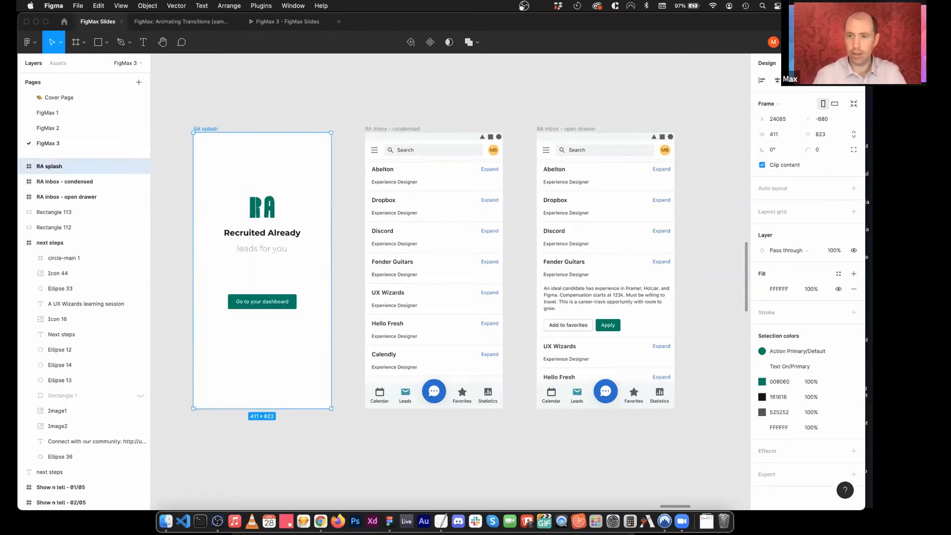
pyautogui.click(797, 63)
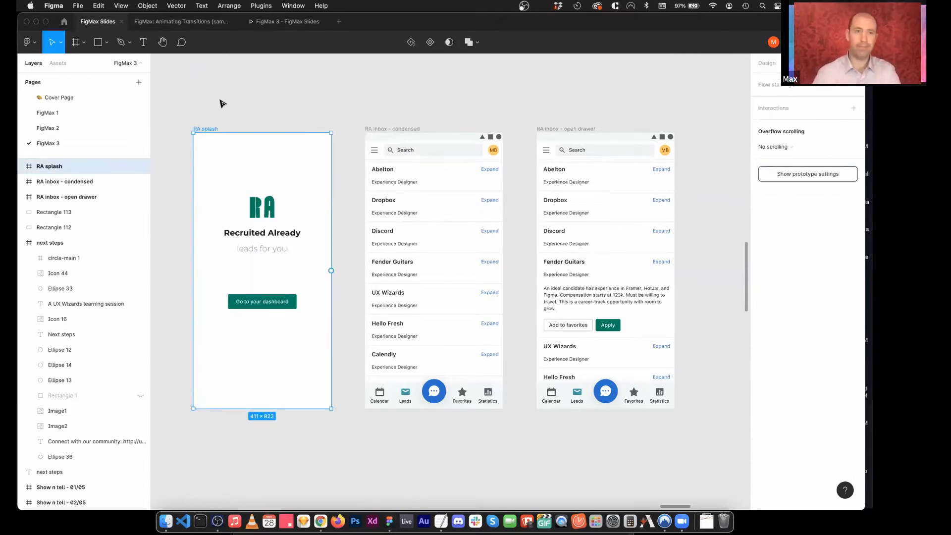
pyautogui.moveTo(331, 271); pyautogui.dragTo(381, 274)
# Step: Connect RA inbox - condensed to RA inbox - open drawer, and connect the open drawer frame back to RA splash
pyautogui.click(404, 131)
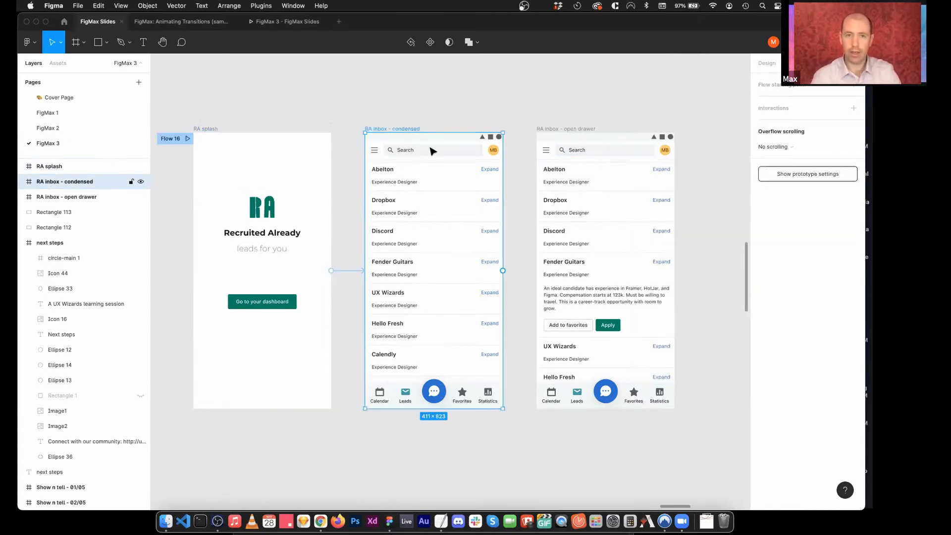
pyautogui.moveTo(502, 271); pyautogui.dragTo(545, 272)
pyautogui.click(748, 125)
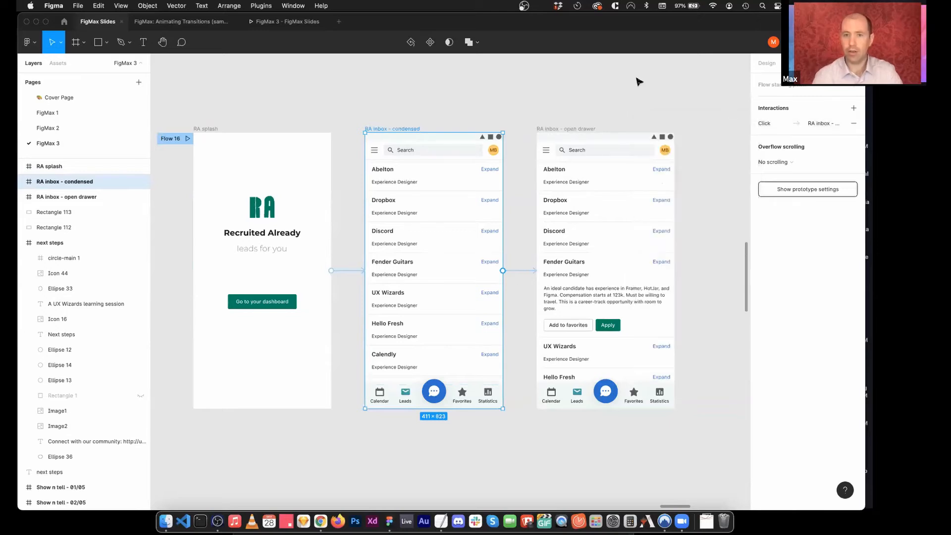
pyautogui.click(637, 82)
pyautogui.click(569, 130)
pyautogui.moveTo(675, 272); pyautogui.dragTo(333, 242)
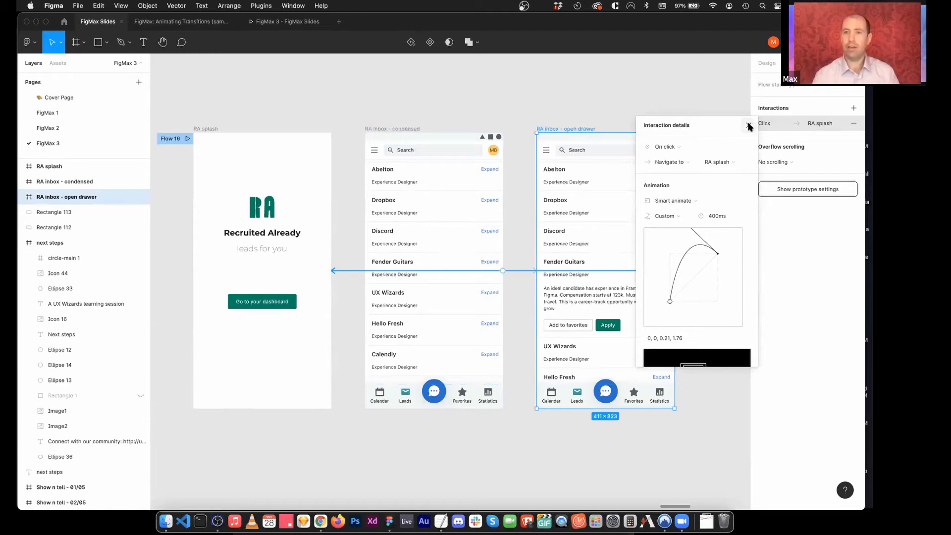
pyautogui.click(748, 126)
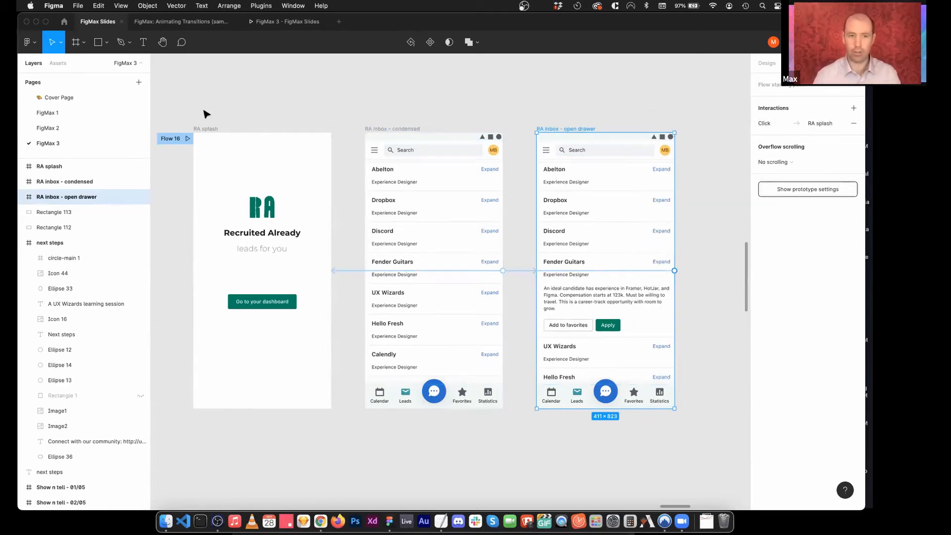
# Step: Set the animation to Instant for the RA splash and RA inbox - condensed interactions
pyautogui.click(205, 128)
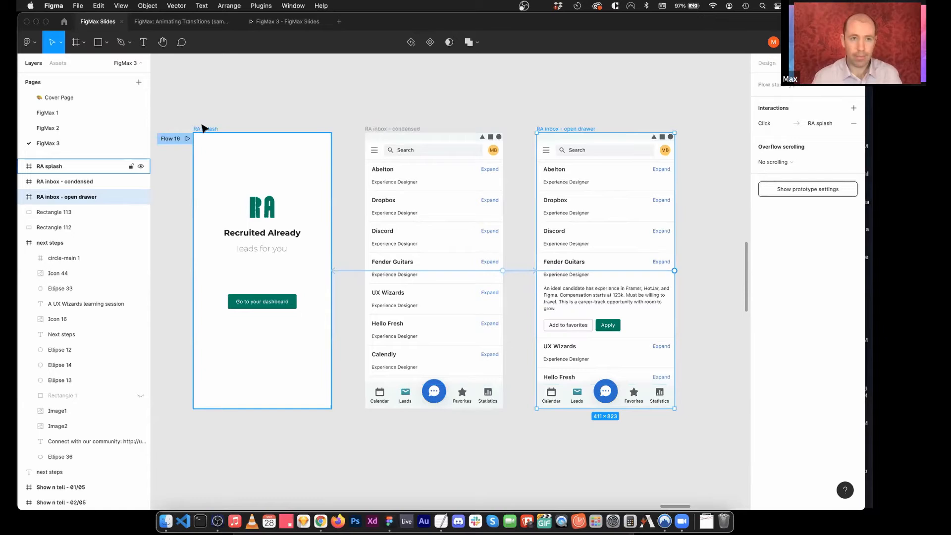
pyautogui.click(345, 277)
pyautogui.click(703, 217)
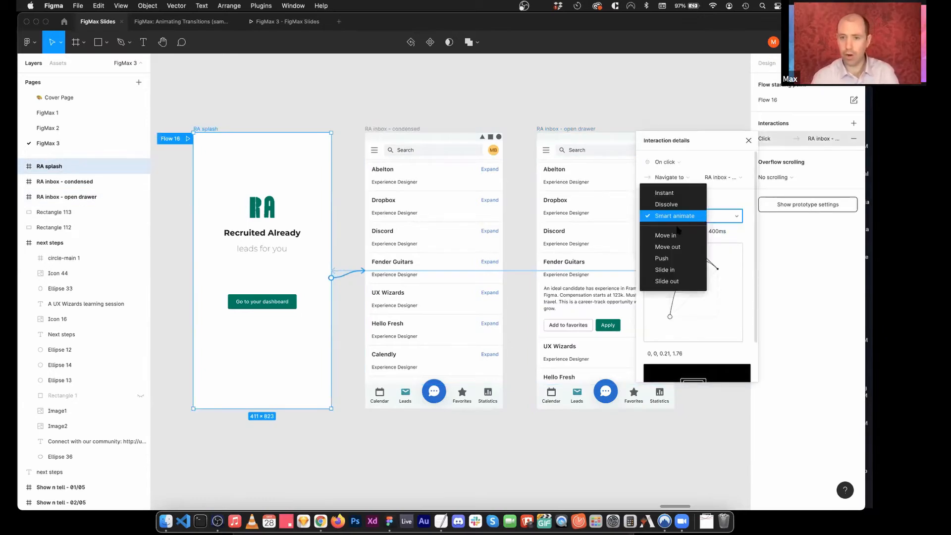
pyautogui.click(664, 192)
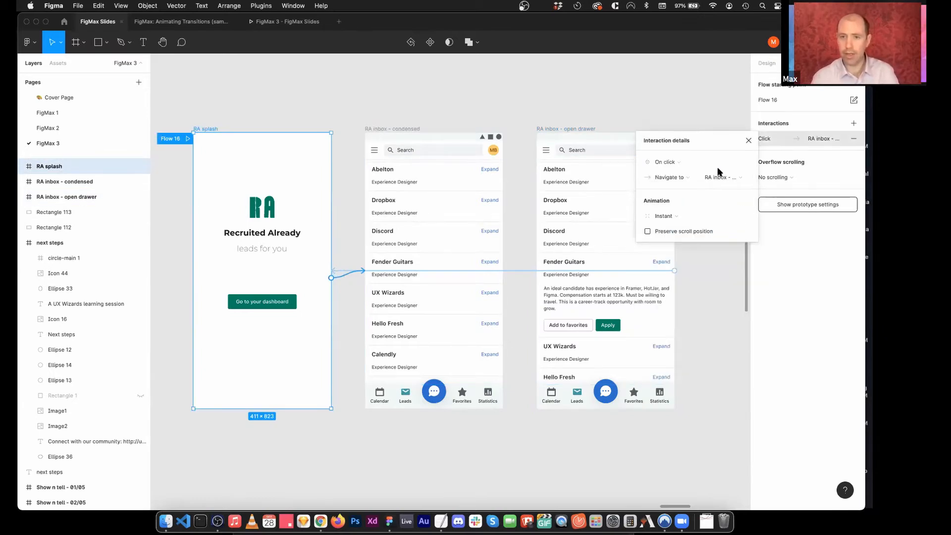
pyautogui.click(748, 140)
pyautogui.click(499, 254)
pyautogui.click(515, 270)
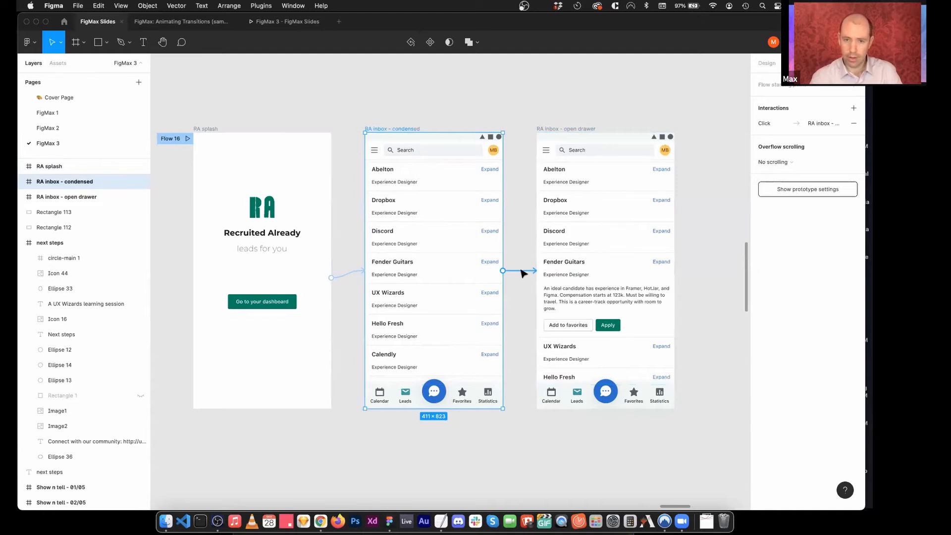
pyautogui.click(661, 203)
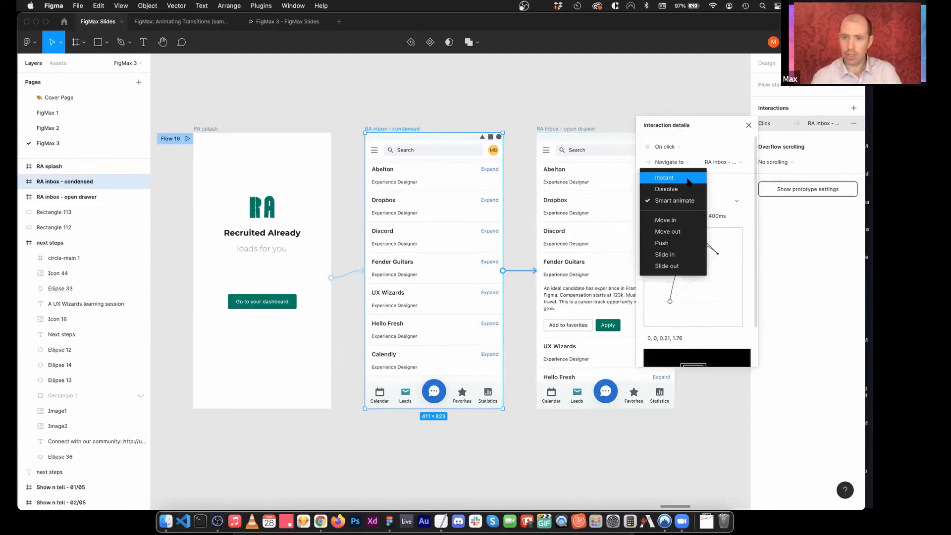
pyautogui.click(666, 179)
pyautogui.click(748, 125)
# Step: Set the animation of the RA inbox - open drawer interaction leading back to RA splash to Instant
pyautogui.click(579, 130)
pyautogui.moveTo(675, 271); pyautogui.dragTo(352, 272)
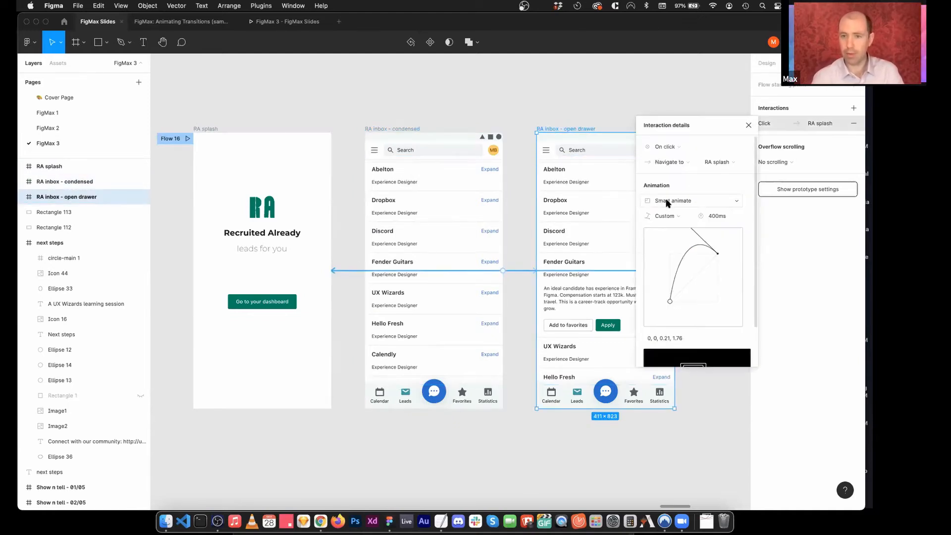
pyautogui.click(668, 203)
pyautogui.click(666, 179)
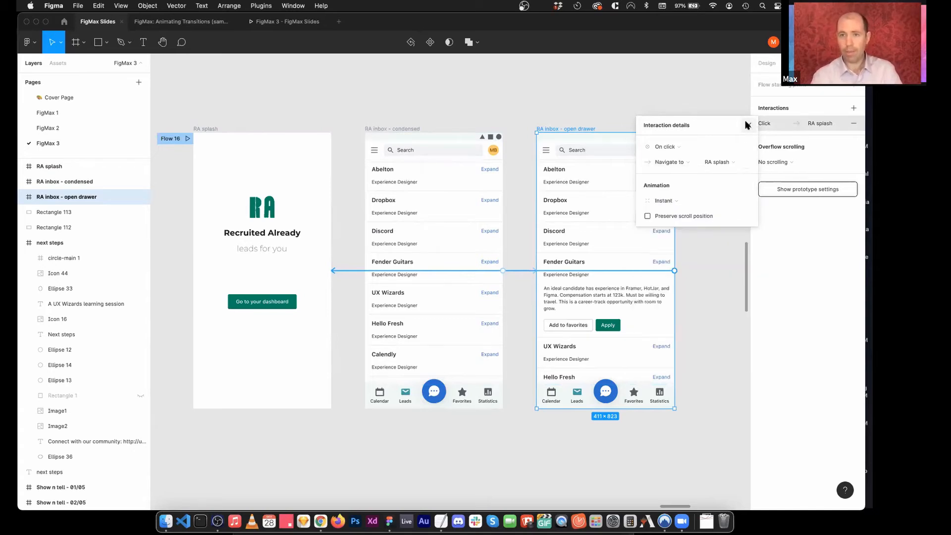
pyautogui.click(747, 125)
# Step: Preview Flow 16, advance through its screens, restart it, and go from the splash screen to the inbox again
pyautogui.click(243, 101)
pyautogui.click(188, 138)
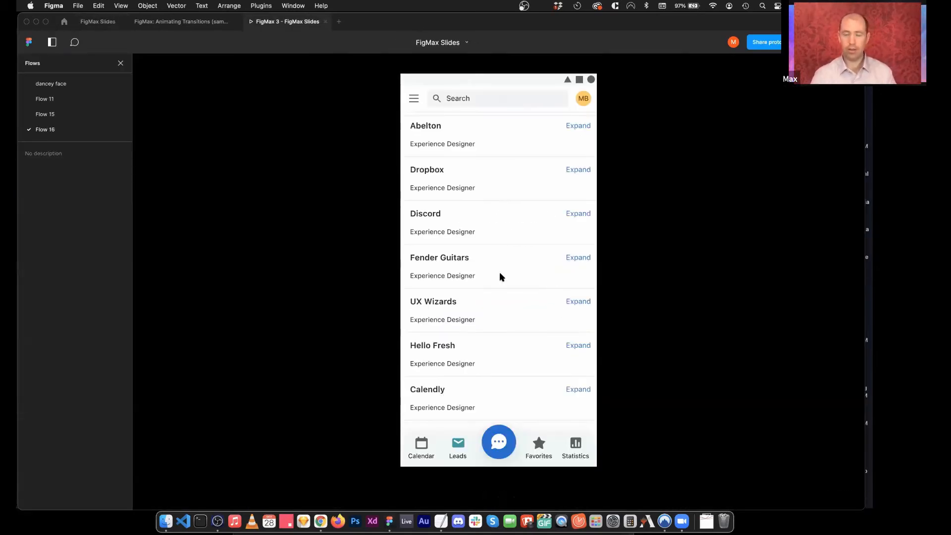
pyautogui.click(501, 273)
pyautogui.press('r')
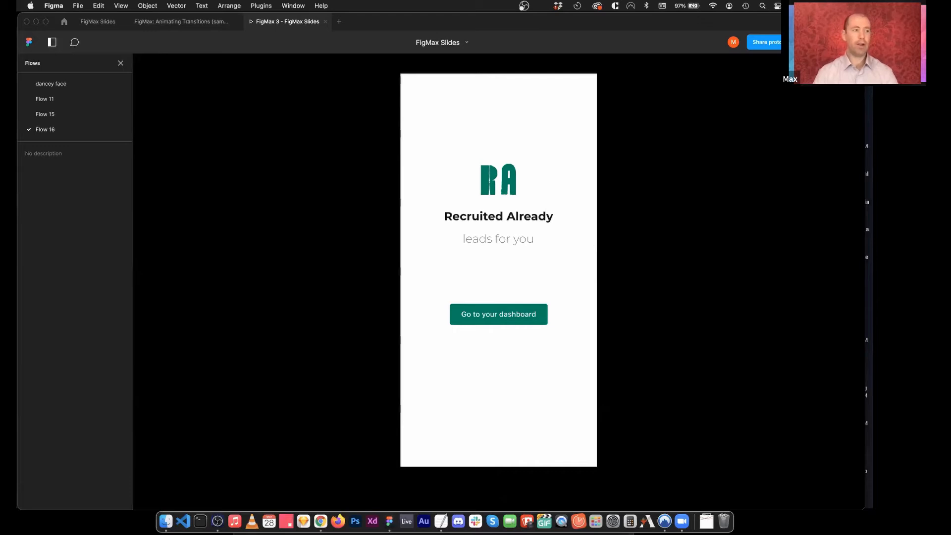
pyautogui.click(496, 318)
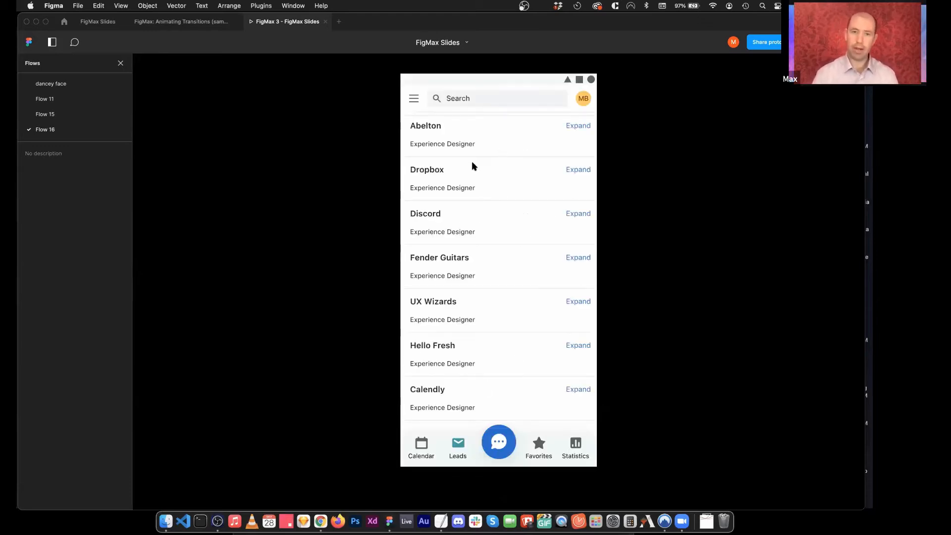
# Step: Scroll the inbox listings up and down in Flow 16, expand Fender Guitars, and return to the design file
pyautogui.scroll(-1, 499, 232)
pyautogui.scroll(2, 502, 229)
pyautogui.scroll(-1, 502, 230)
pyautogui.scroll(1, 502, 230)
pyautogui.scroll(-2, 502, 230)
pyautogui.scroll(2, 524, 218)
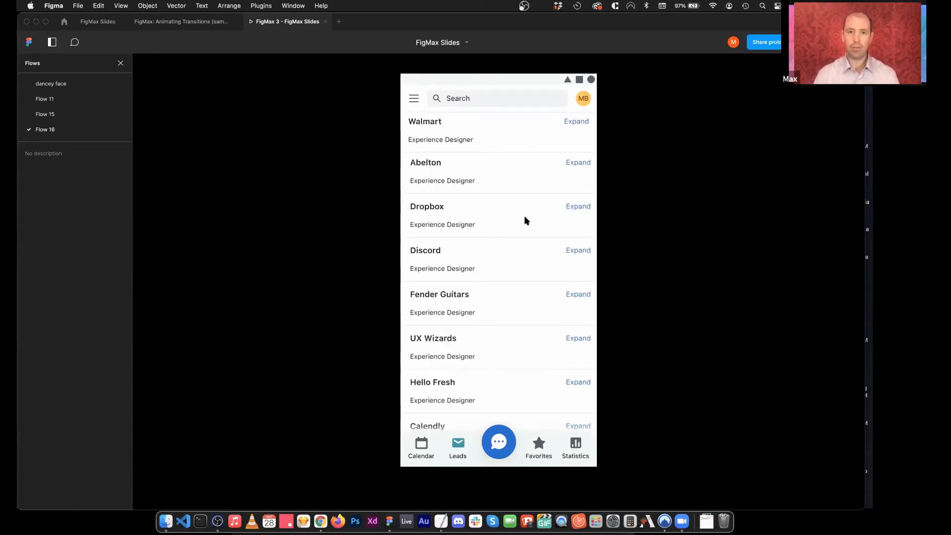
pyautogui.click(580, 295)
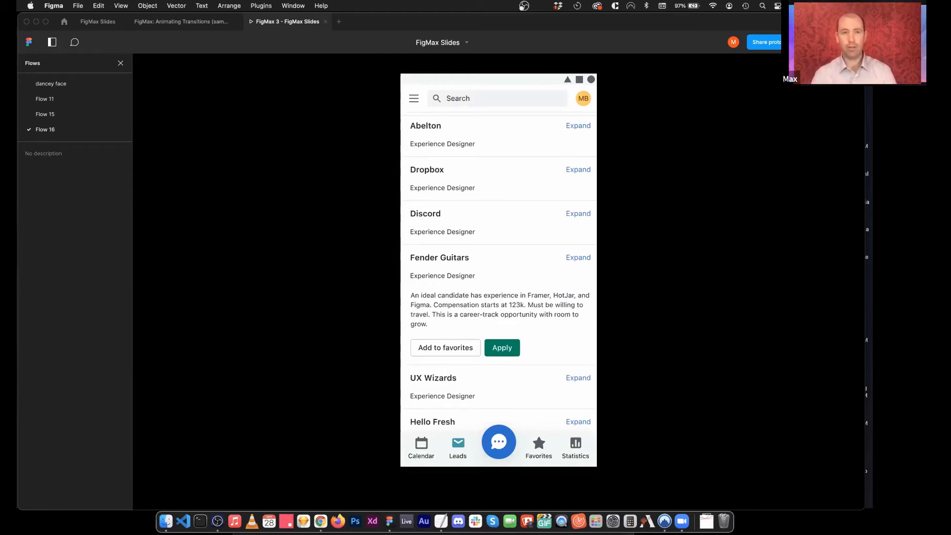
pyautogui.click(101, 19)
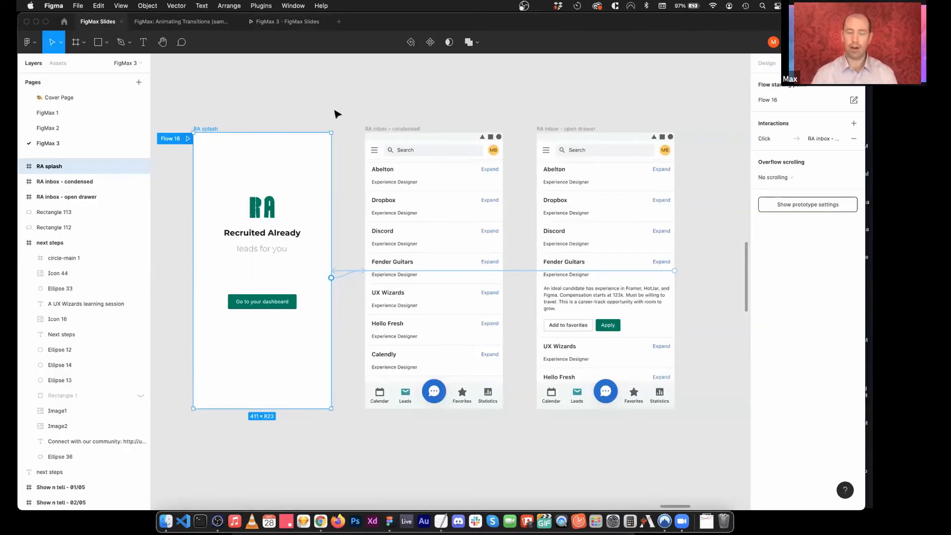
# Step: Change the RA splash to RA inbox - condensed transition to Dissolve with Ease in and out easing
pyautogui.click(337, 114)
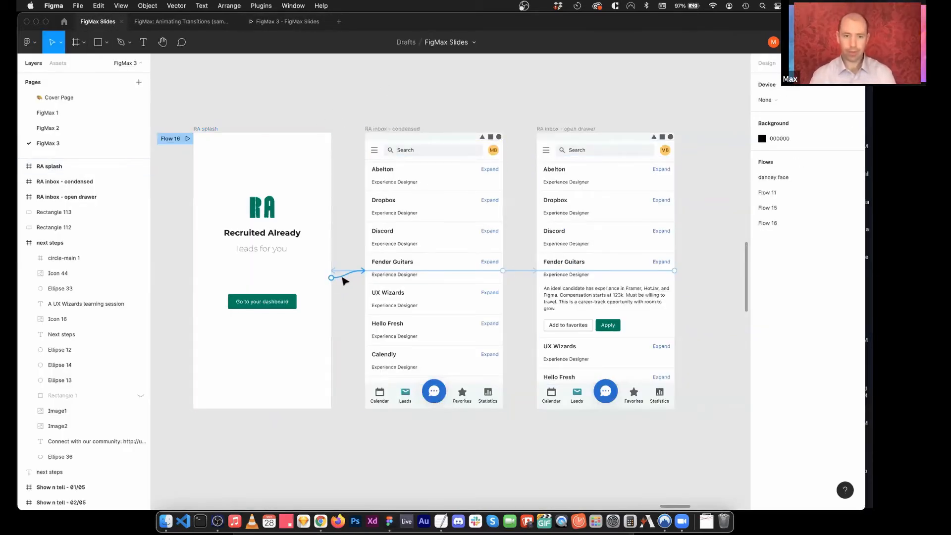
pyautogui.click(342, 274)
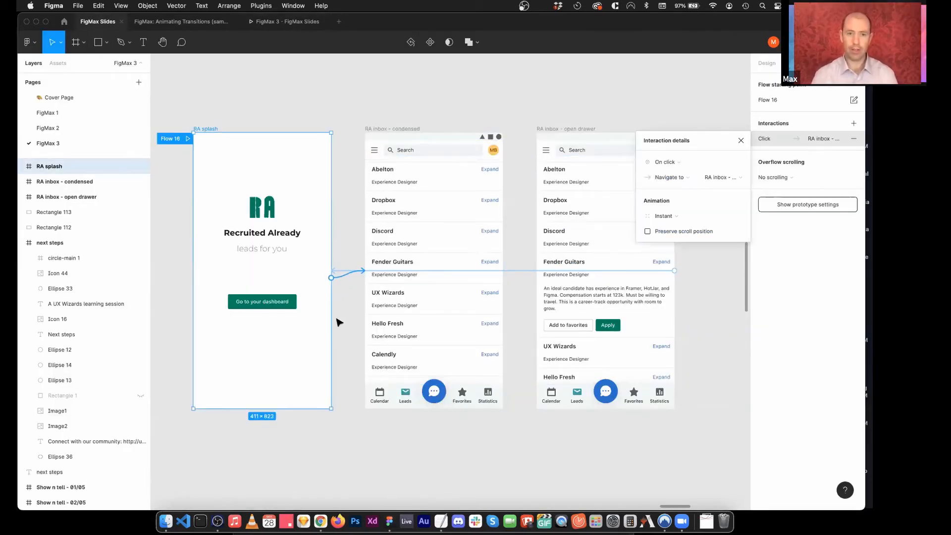
pyautogui.click(673, 217)
pyautogui.click(666, 226)
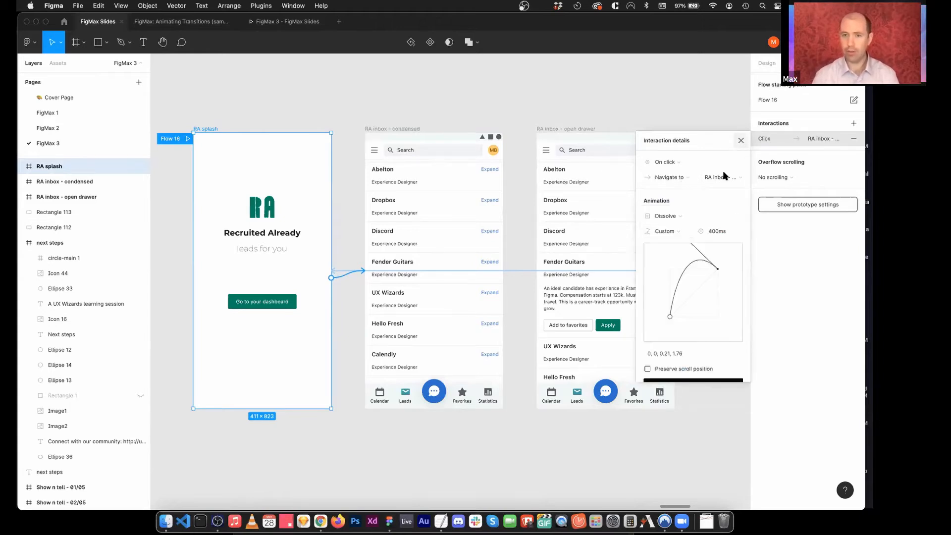
pyautogui.click(675, 232)
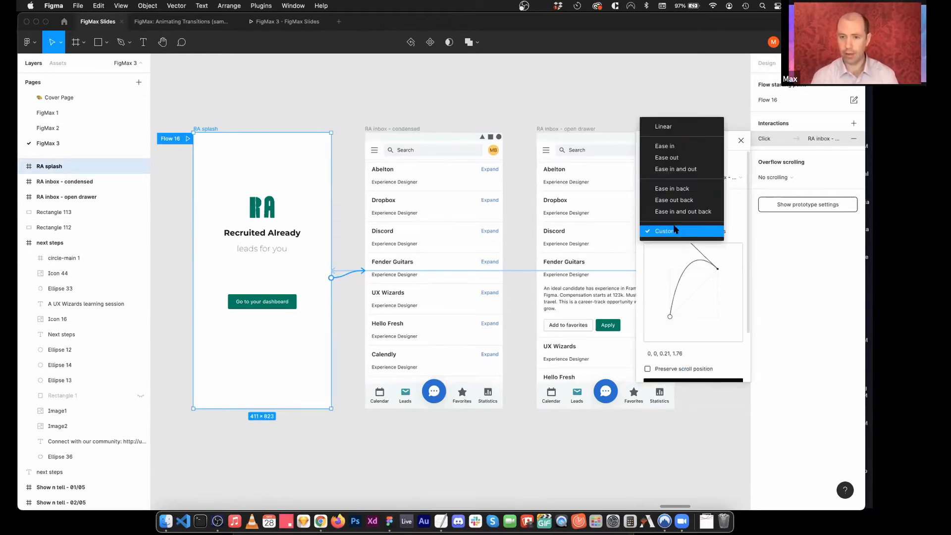
pyautogui.click(687, 169)
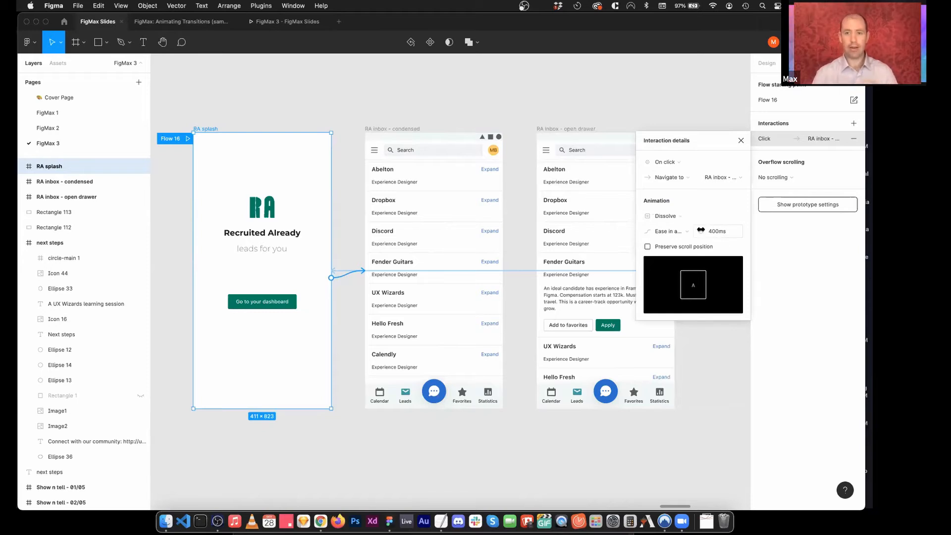
pyautogui.click(741, 140)
# Step: Change the RA inbox - condensed to RA inbox - open drawer transition to Dissolve with Ease in and out easing
pyautogui.click(415, 129)
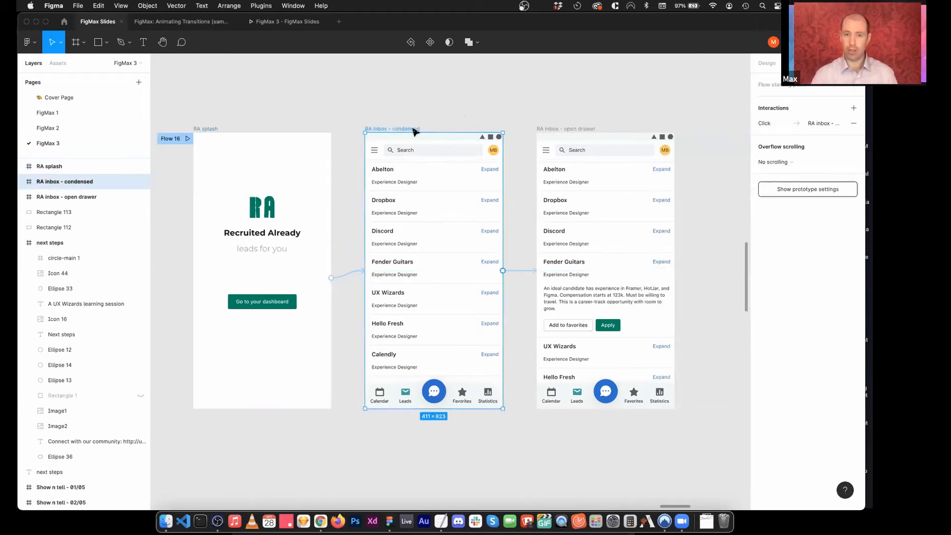
pyautogui.click(525, 271)
pyautogui.click(673, 199)
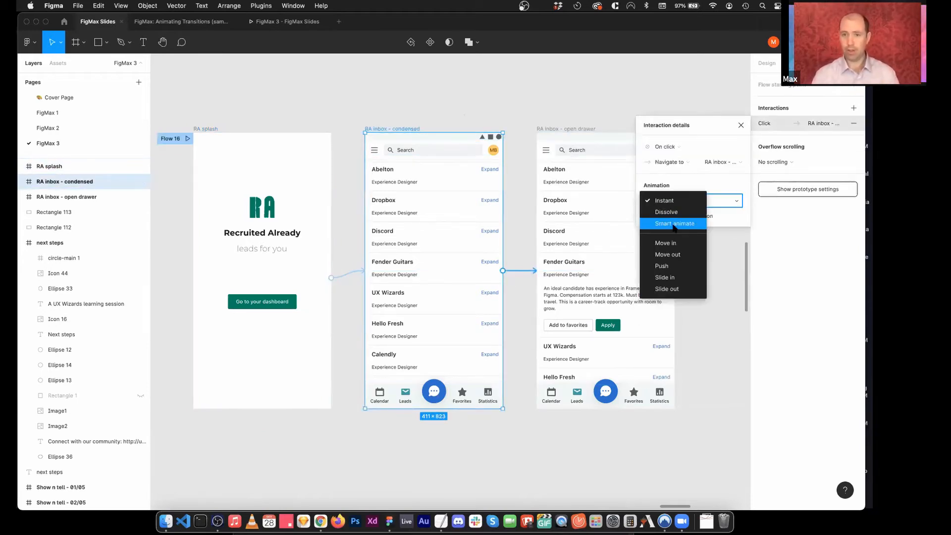
pyautogui.click(674, 226)
pyautogui.click(661, 200)
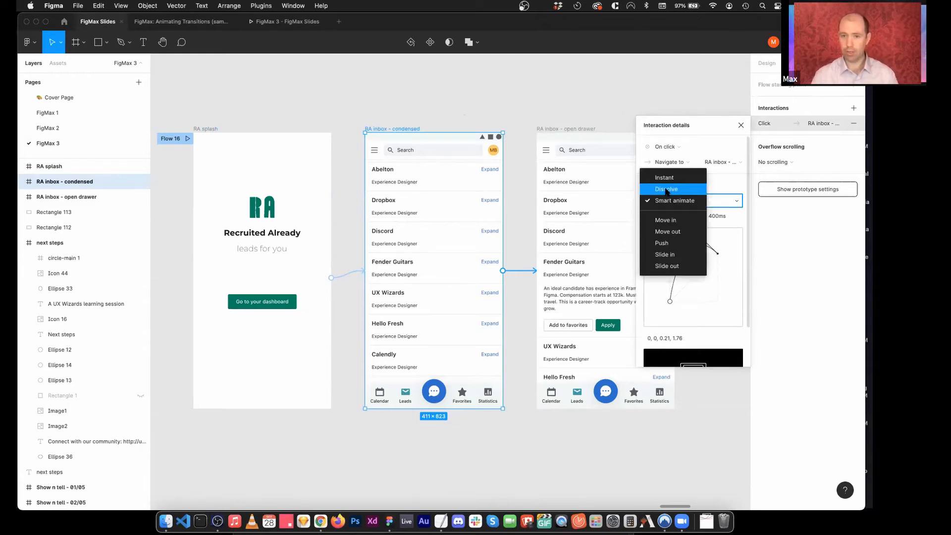
pyautogui.click(663, 200)
pyautogui.click(666, 216)
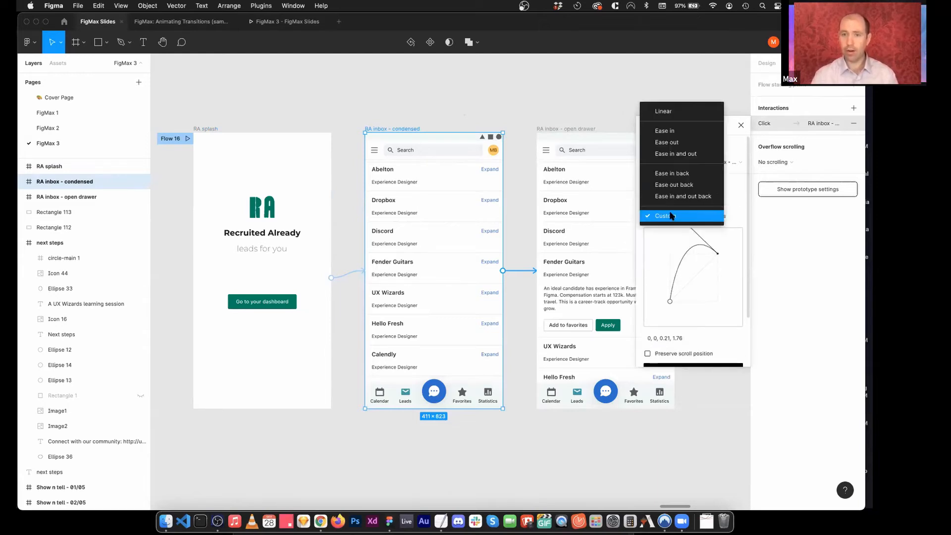
pyautogui.click(679, 155)
pyautogui.click(669, 111)
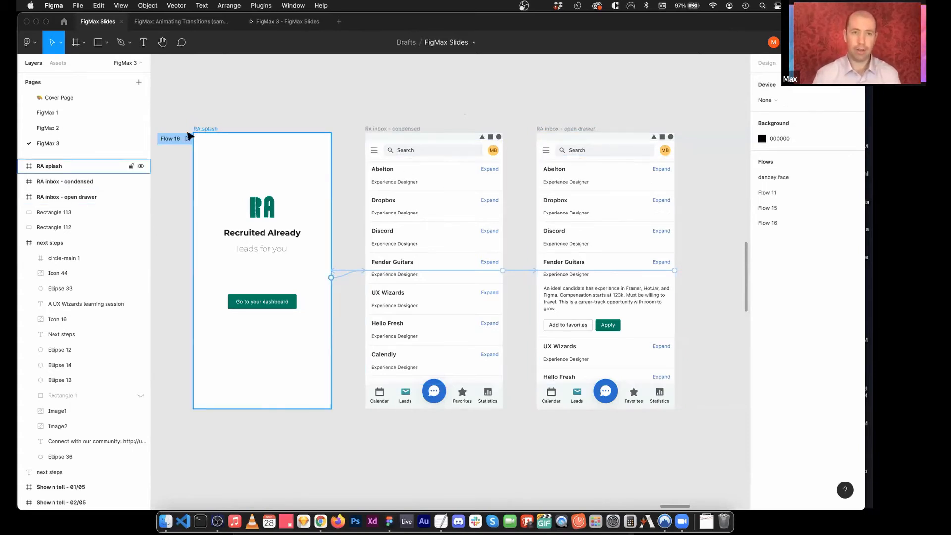
# Step: Preview the Dissolve transitions in Flow 16, restarting the prototype several times, and return to the design file
pyautogui.click(264, 22)
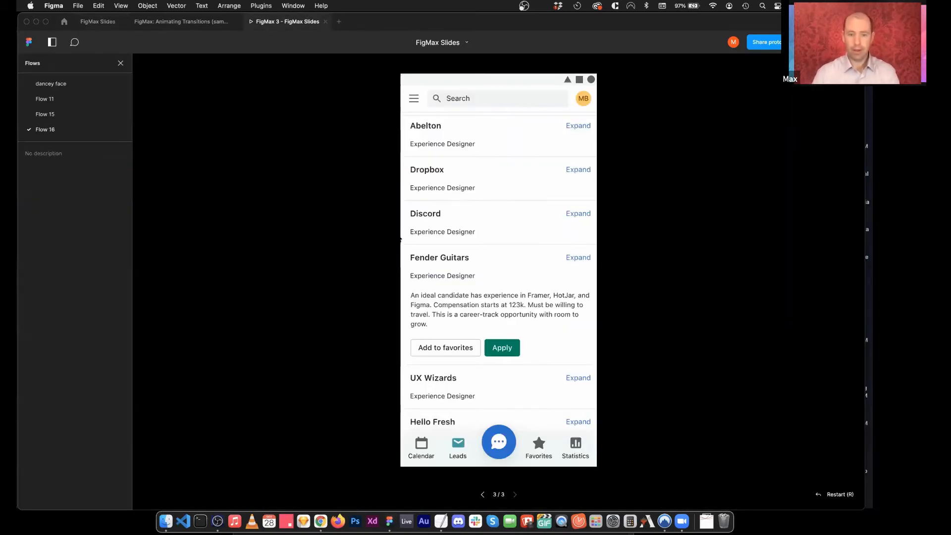
pyautogui.press('r')
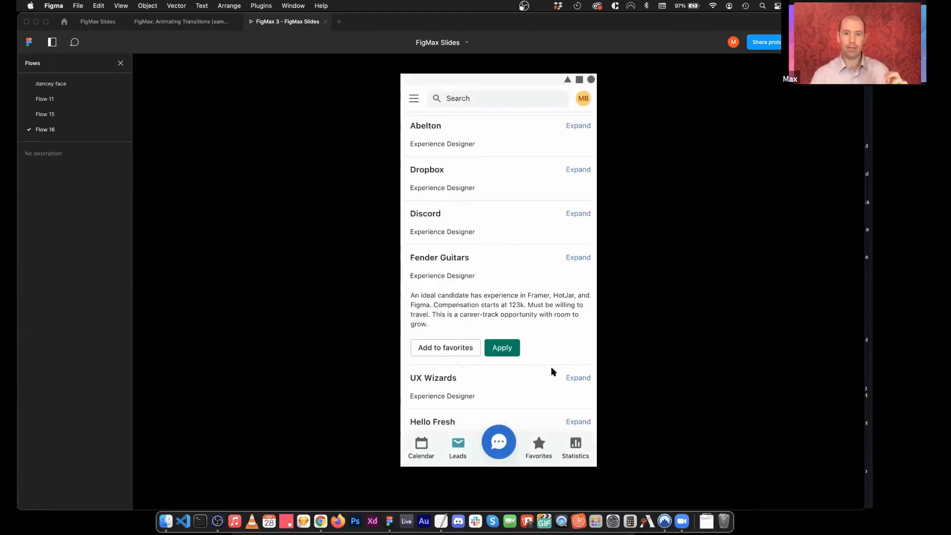
pyautogui.press('r')
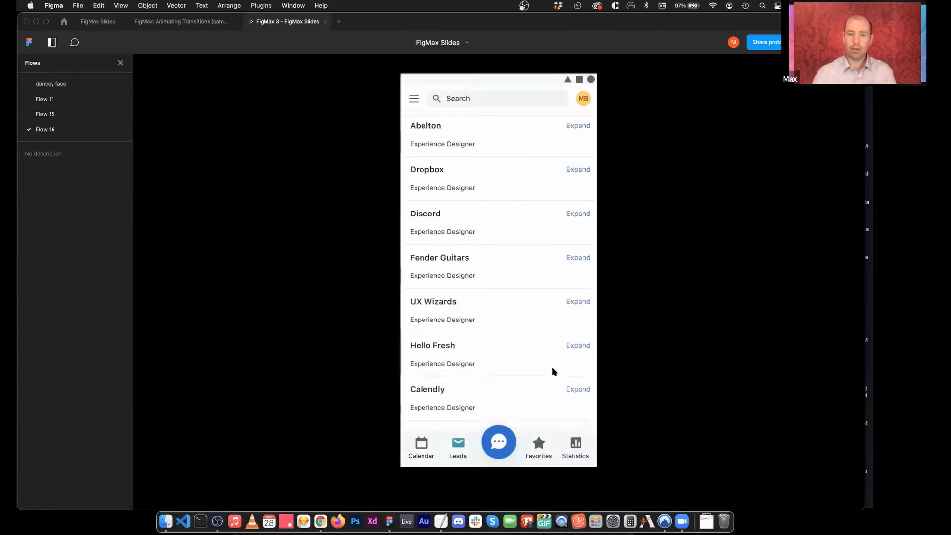
pyautogui.press('r')
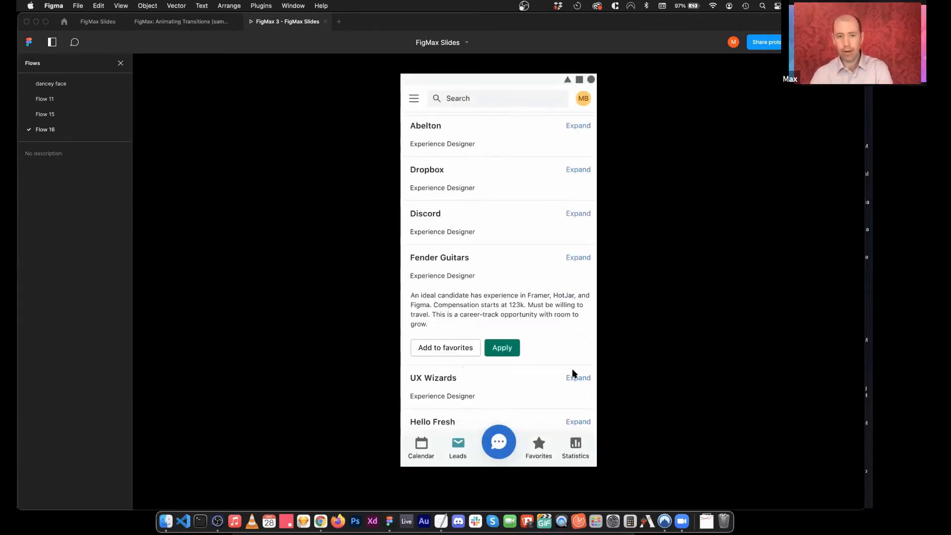
pyautogui.click(103, 20)
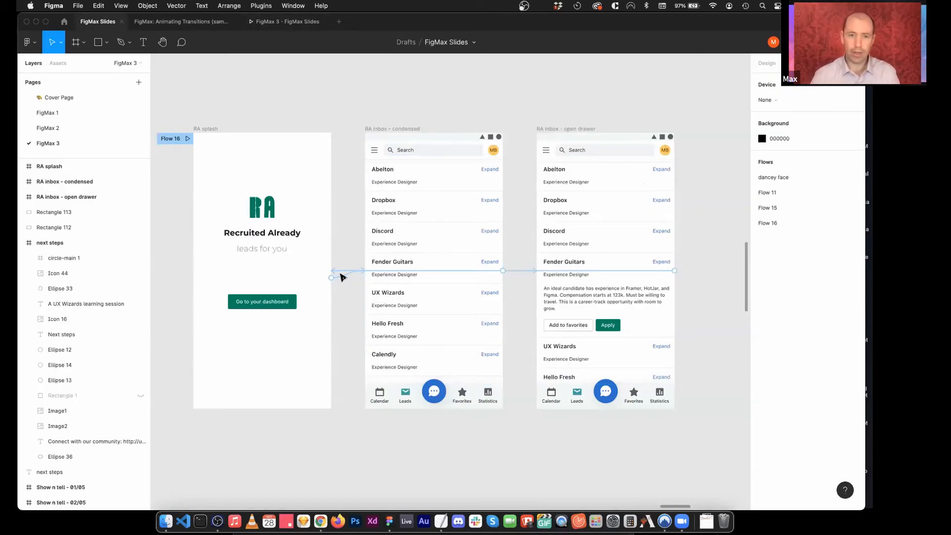
# Step: Change the animation of the RA splash to RA inbox - condensed transition to Push
pyautogui.click(342, 276)
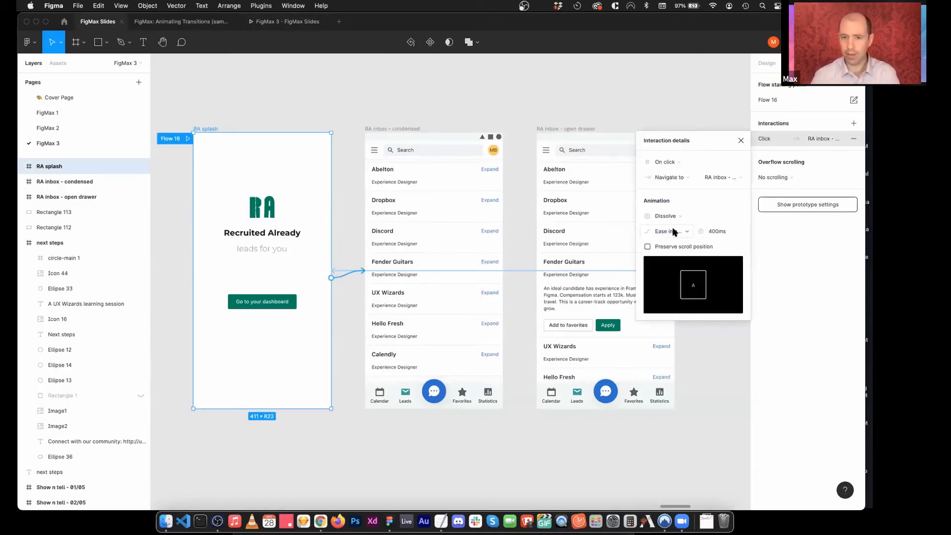
pyautogui.click(674, 231)
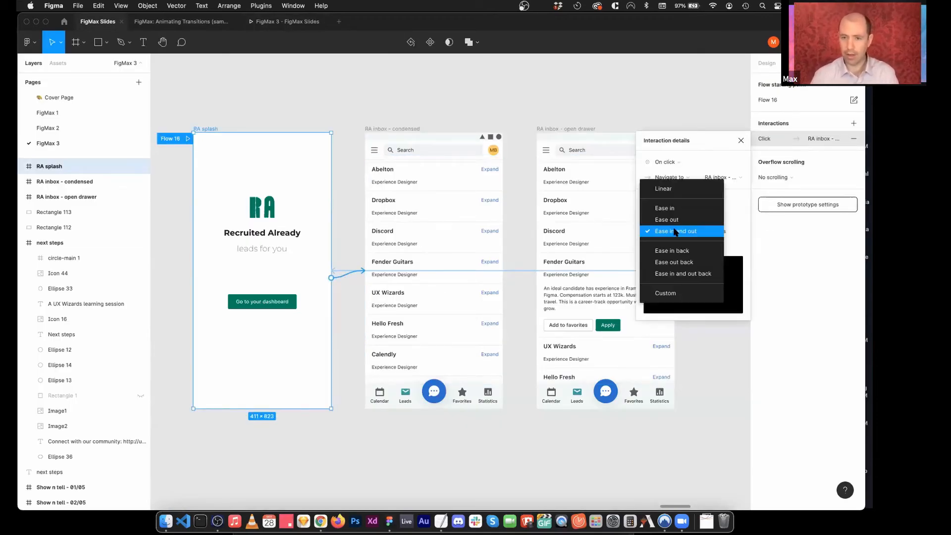
pyautogui.click(728, 172)
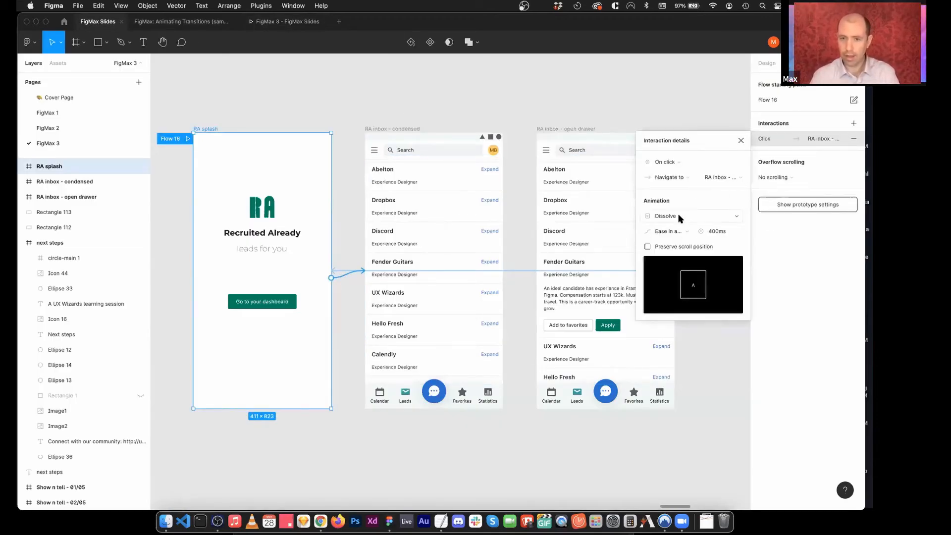
pyautogui.click(680, 218)
pyautogui.click(682, 265)
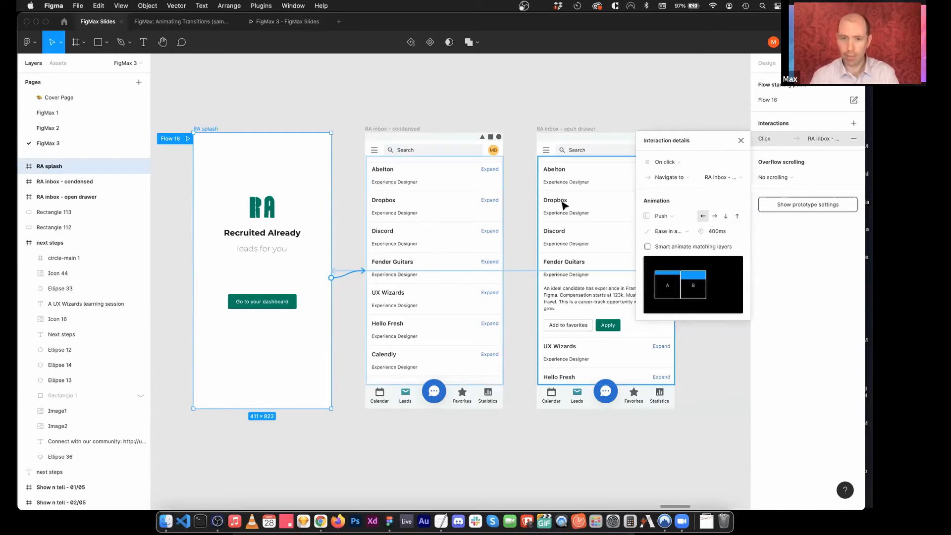
# Step: Set the click transition from RA inbox - condensed to RA inbox - open drawer to Push and view the prototype preview
pyautogui.click(385, 129)
pyautogui.click(526, 272)
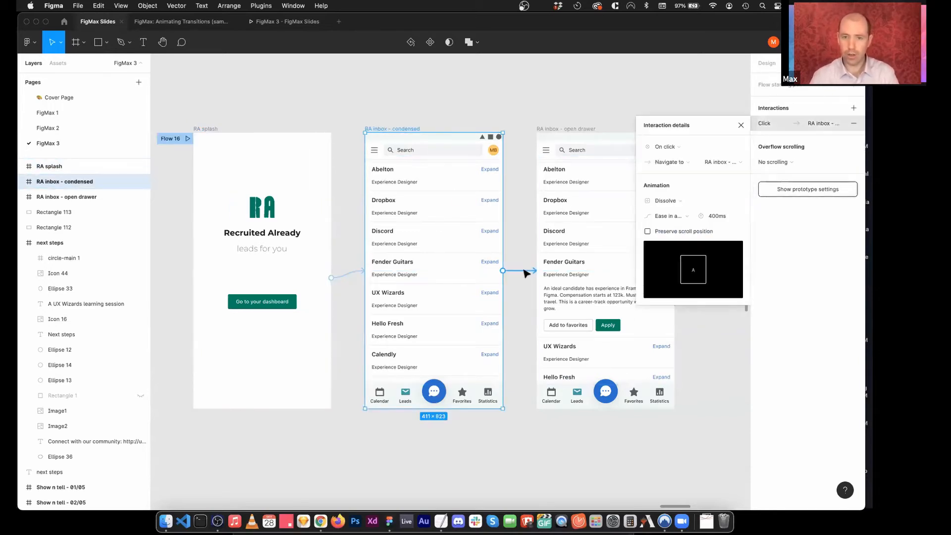
pyautogui.click(666, 201)
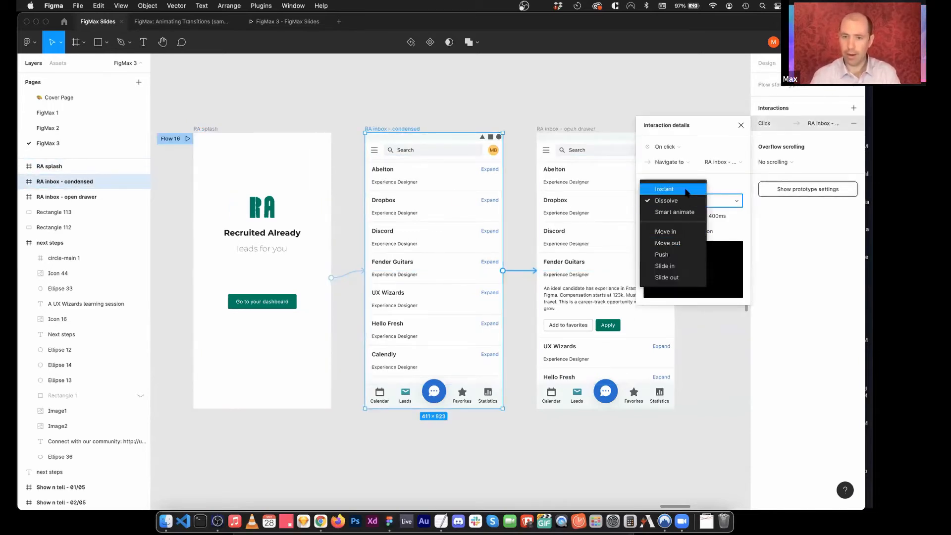
pyautogui.click(662, 254)
pyautogui.click(741, 125)
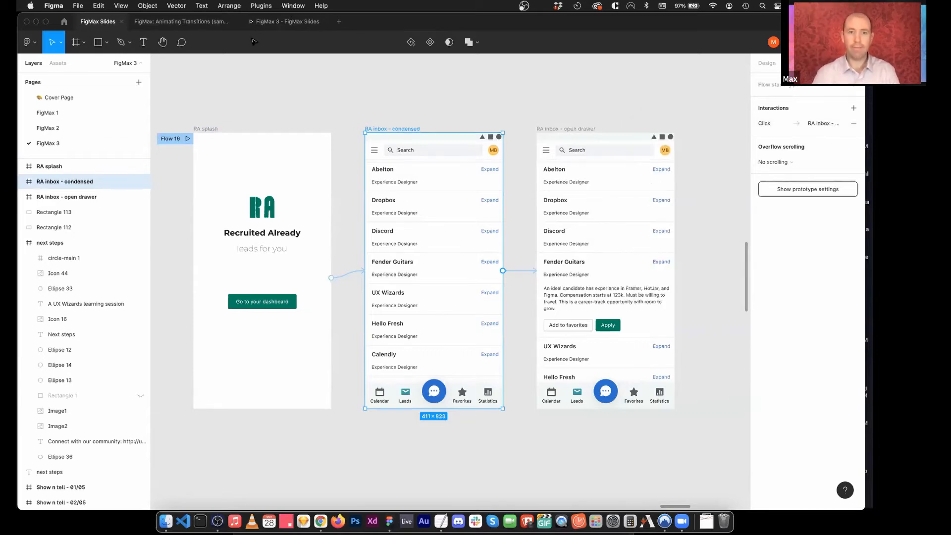
pyautogui.click(270, 21)
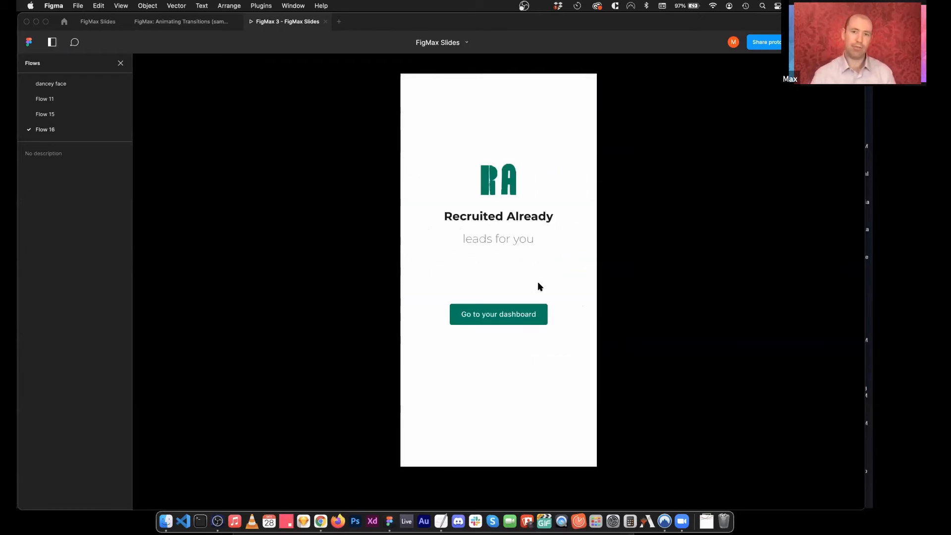
pyautogui.click(102, 22)
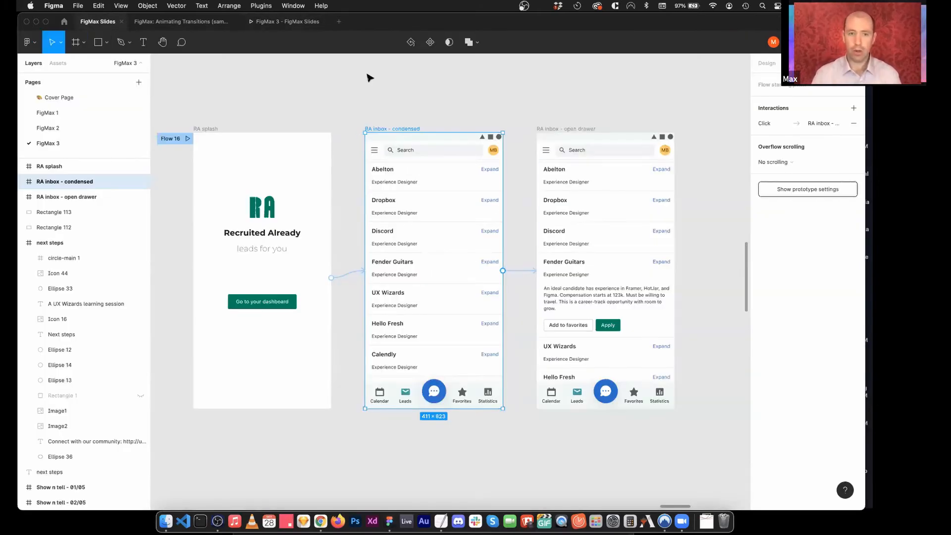
# Step: Copy the RA logo, both text lines and the dashboard button from RA splash into RA inbox - condensed, moving them past its left edge
pyautogui.click(766, 63)
pyautogui.click(393, 116)
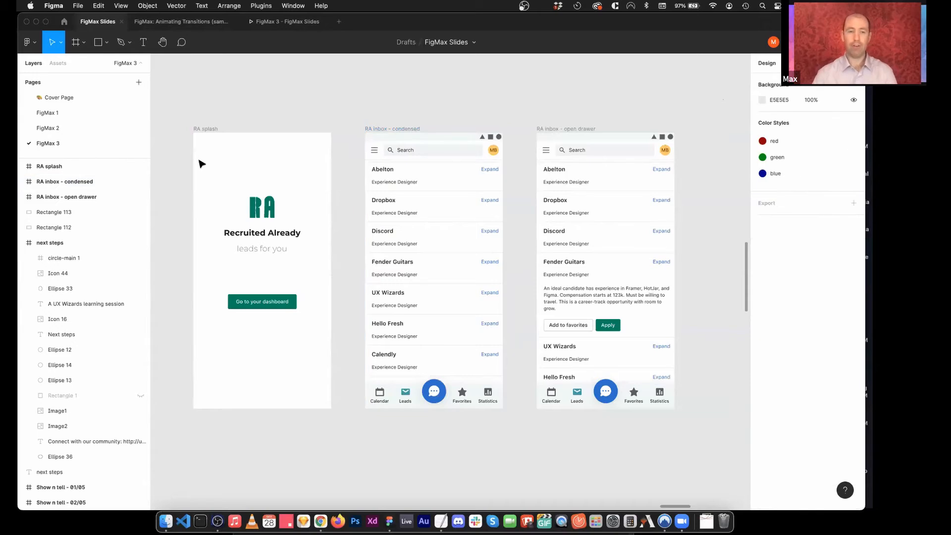
pyautogui.click(267, 212)
pyautogui.keyDown('shift'); pyautogui.click(247, 234); pyautogui.keyUp('shift')
pyautogui.keyDown('shift'); pyautogui.click(244, 250); pyautogui.keyUp('shift')
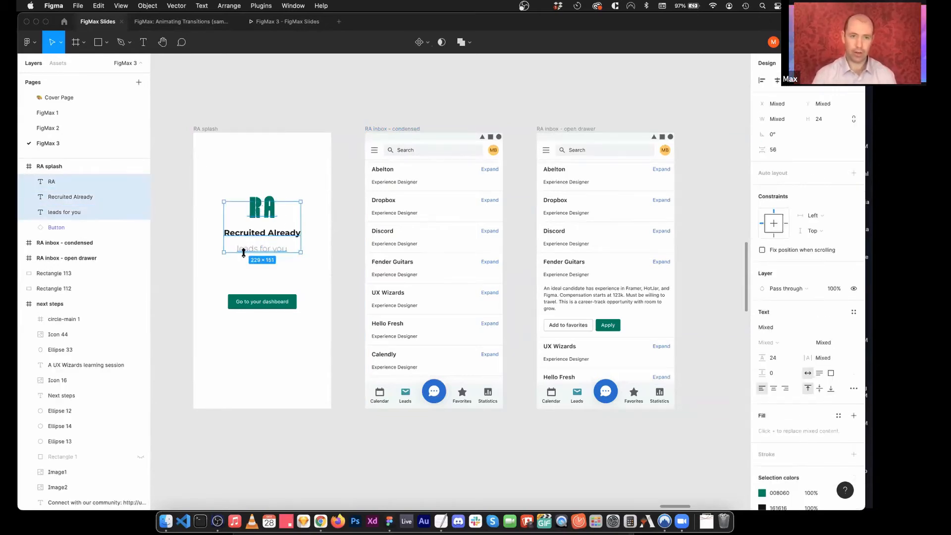
pyautogui.keyDown('shift'); pyautogui.click(265, 301); pyautogui.keyUp('shift')
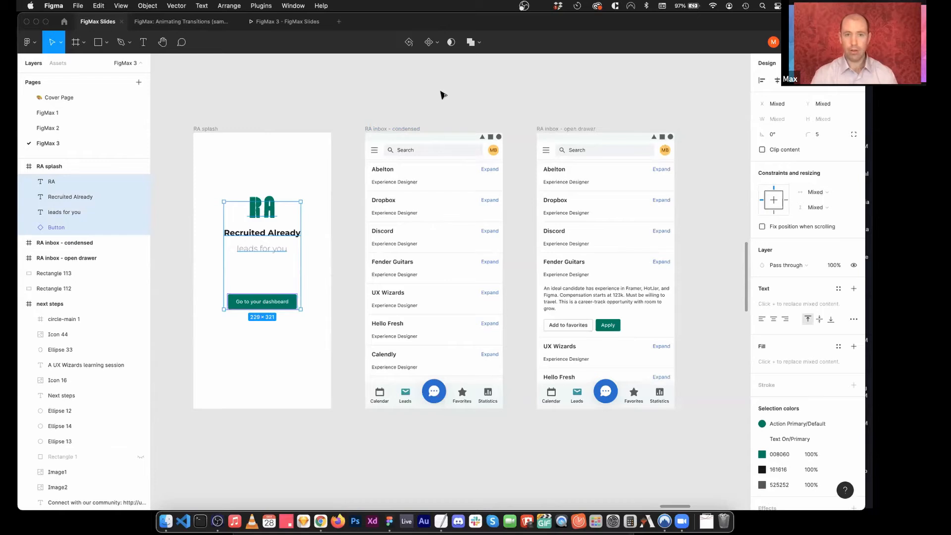
pyautogui.click(397, 130)
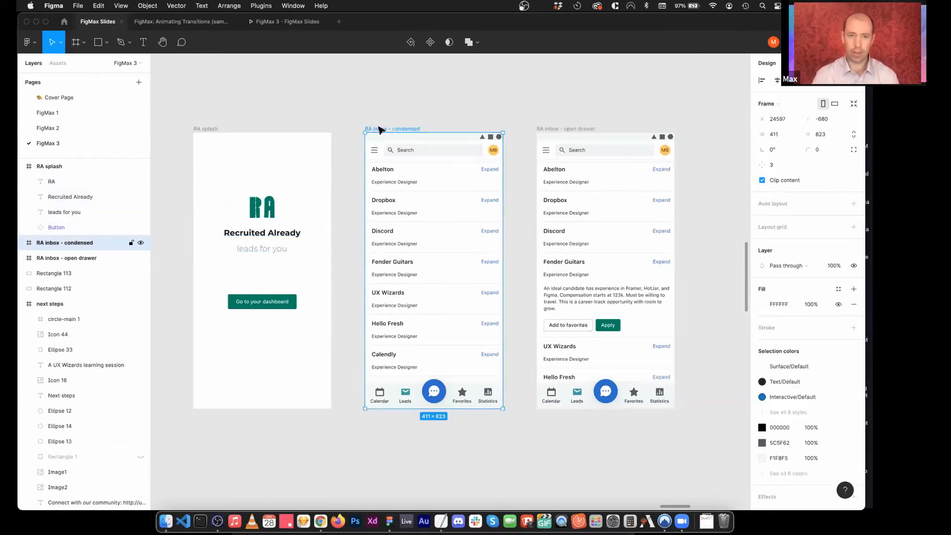
pyautogui.press('super+v')
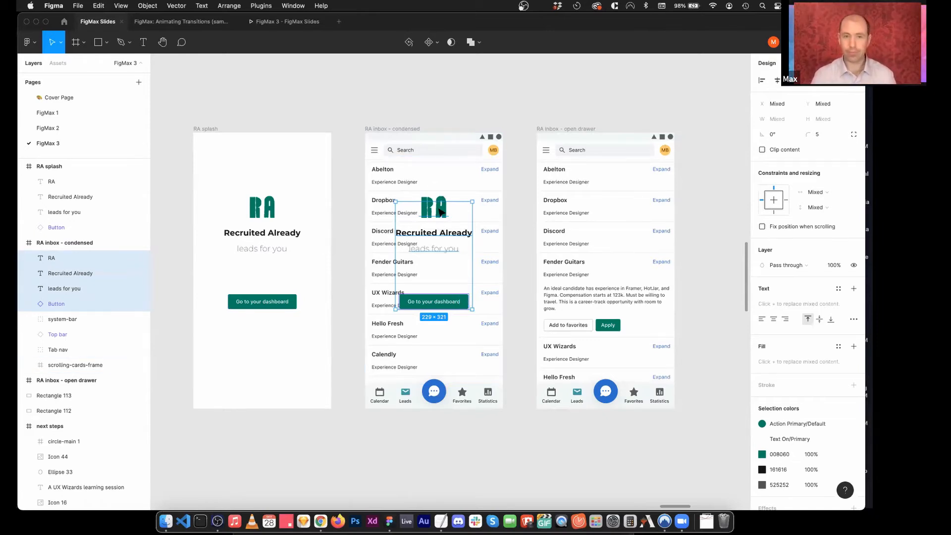
pyautogui.moveTo(440, 212); pyautogui.dragTo(326, 216)
pyautogui.click(265, 23)
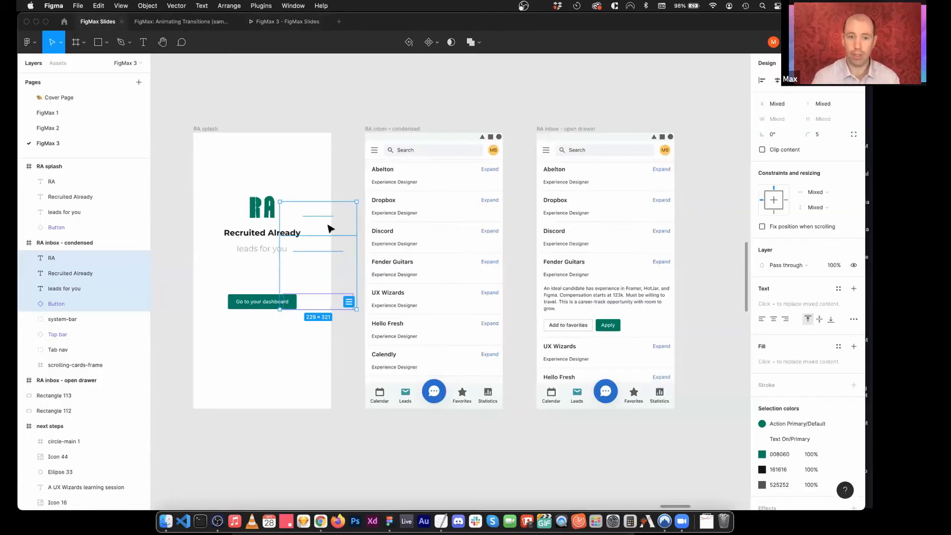
# Step: Set the click transition from RA splash to RA inbox - condensed to Smart animate
pyautogui.click(206, 129)
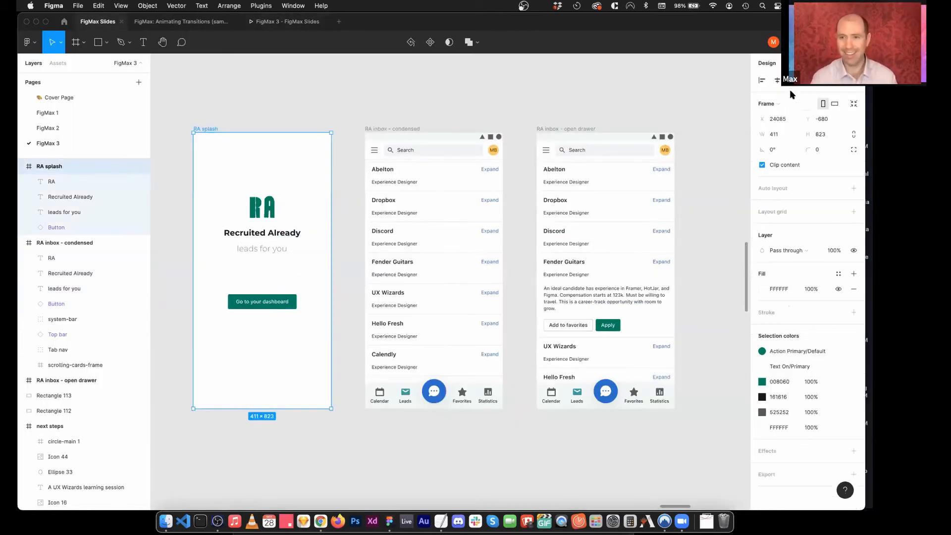
pyautogui.click(793, 63)
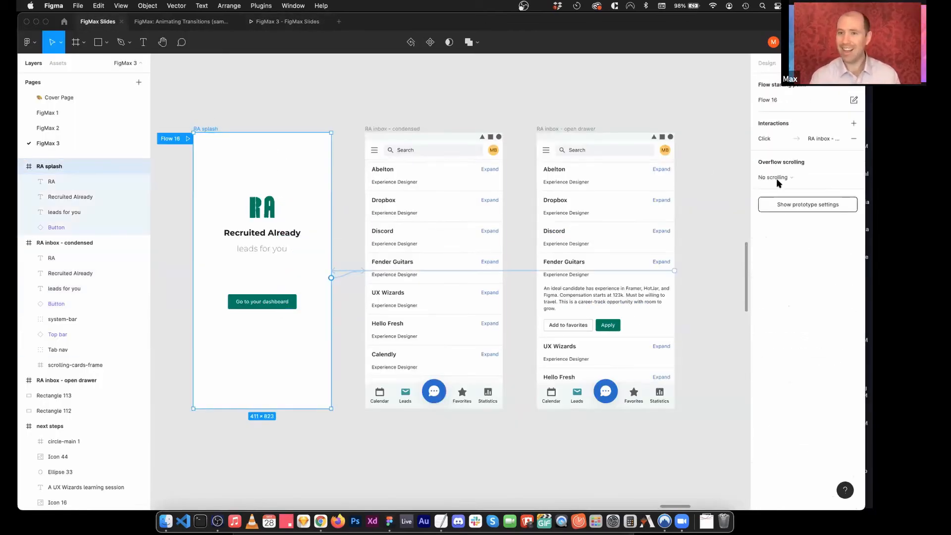
pyautogui.click(345, 274)
pyautogui.click(671, 217)
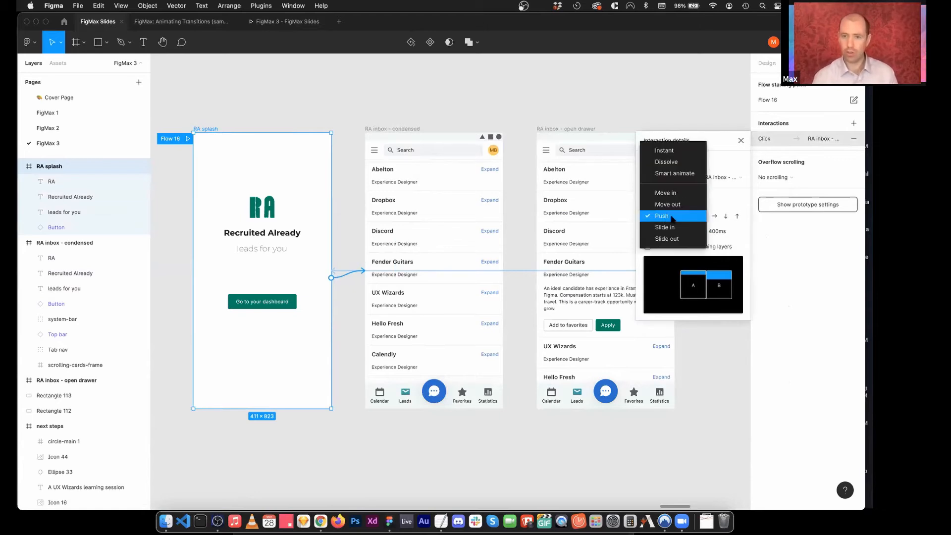
pyautogui.click(675, 172)
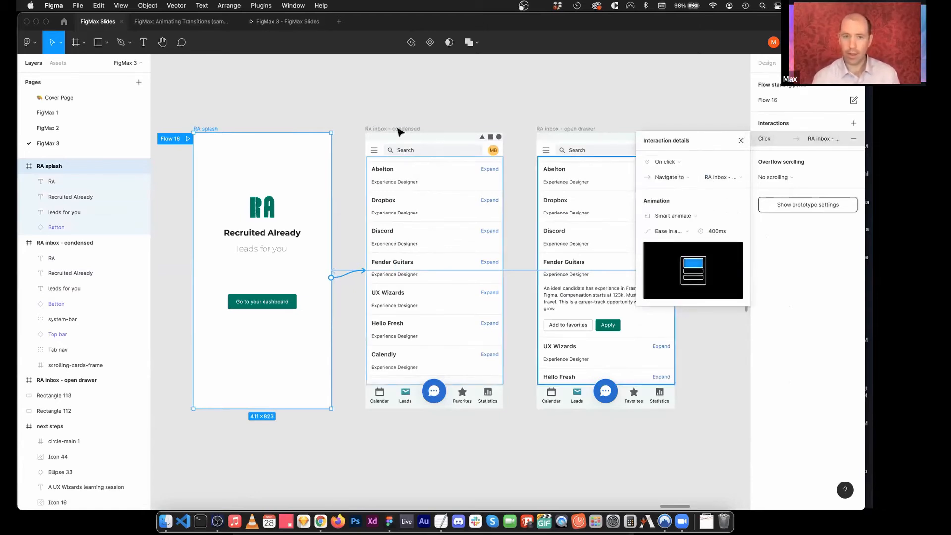
# Step: Set the click transition from RA inbox - condensed to RA inbox - open drawer to Smart animate
pyautogui.click(411, 137)
pyautogui.click(531, 271)
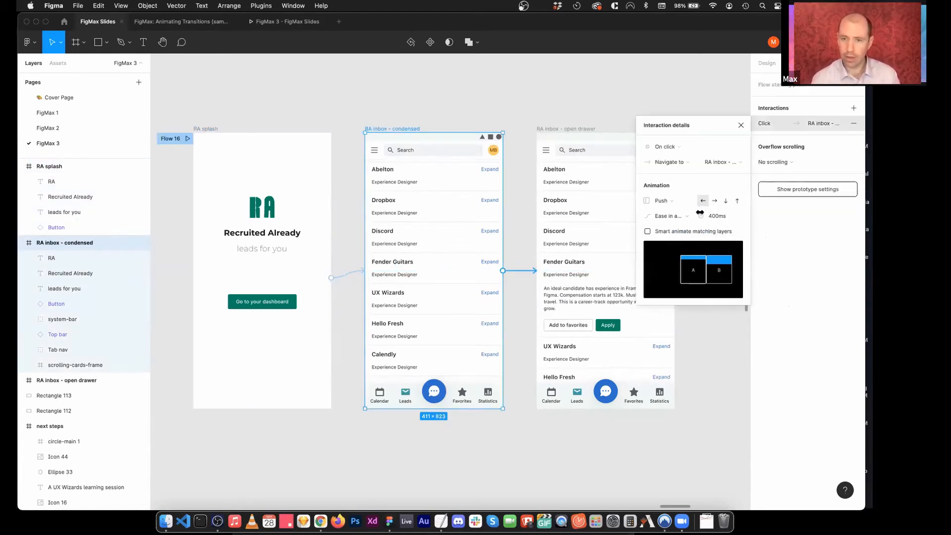
pyautogui.click(668, 198)
pyautogui.click(682, 159)
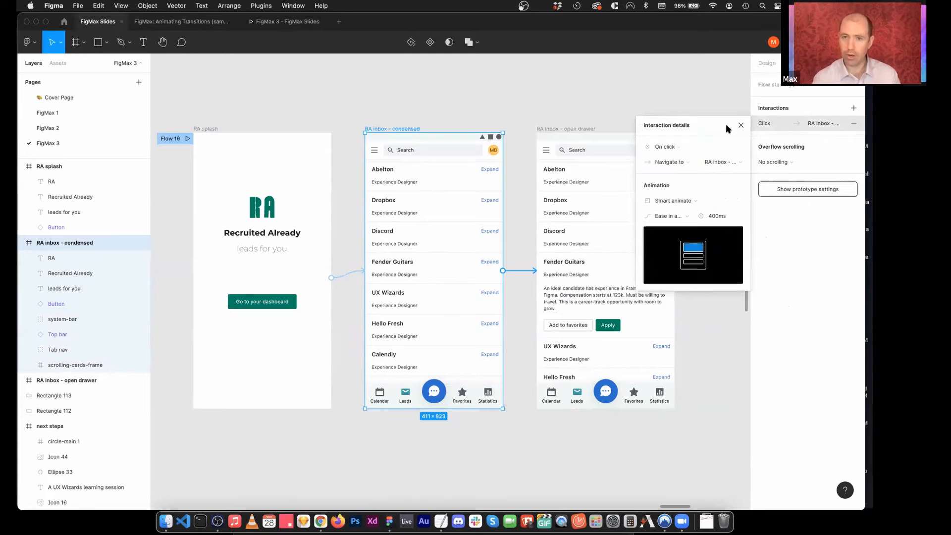
pyautogui.click(741, 125)
pyautogui.click(342, 82)
# Step: Restart the Flow 16 prototype preview and play the transition from the splash screen to the inbox
pyautogui.click(284, 21)
pyautogui.press('r')
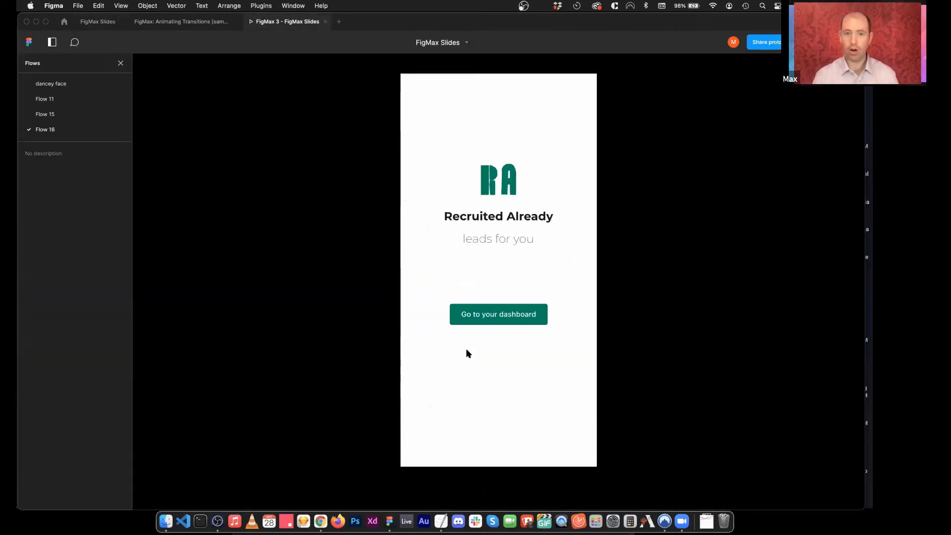
pyautogui.click(522, 389)
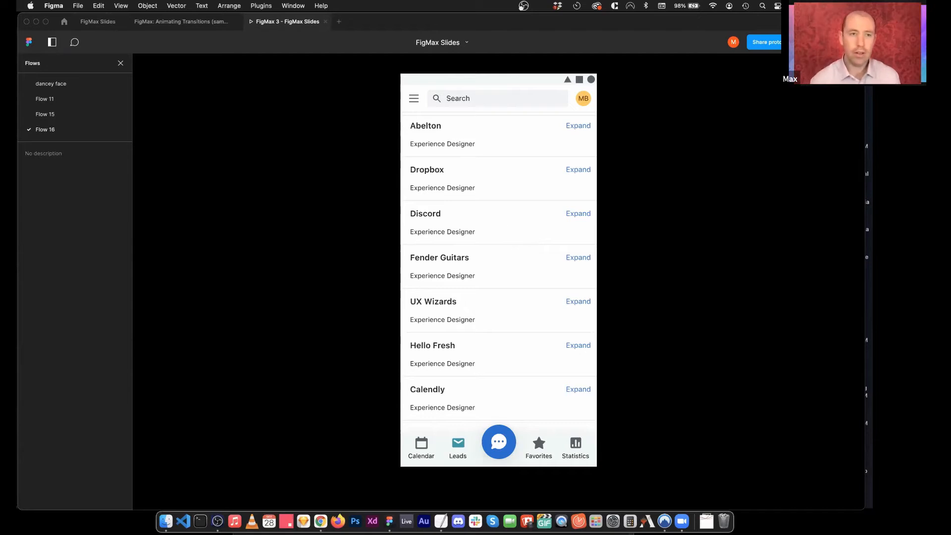
pyautogui.click(97, 22)
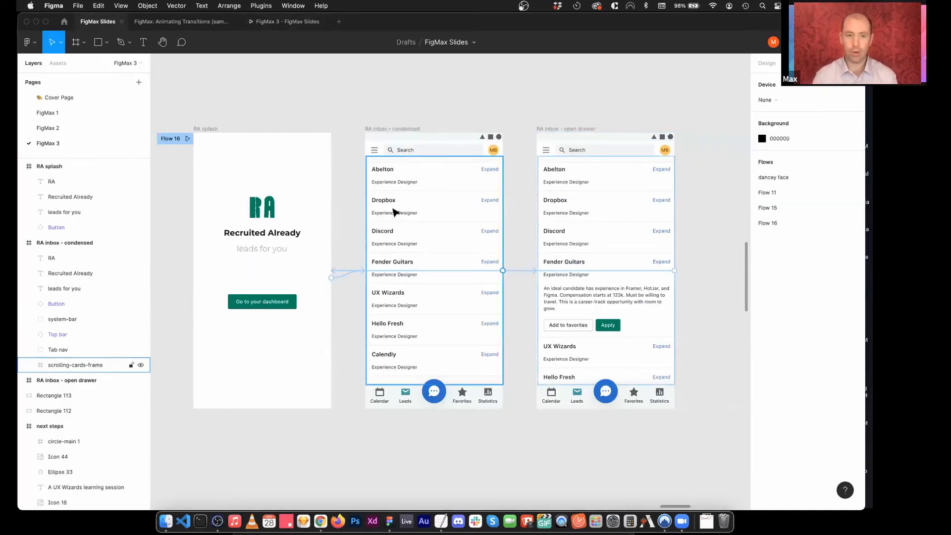
# Step: Move the copied RA logo, both text lines and the dashboard button back to the horizontal centre of RA inbox - condensed
pyautogui.click(371, 122)
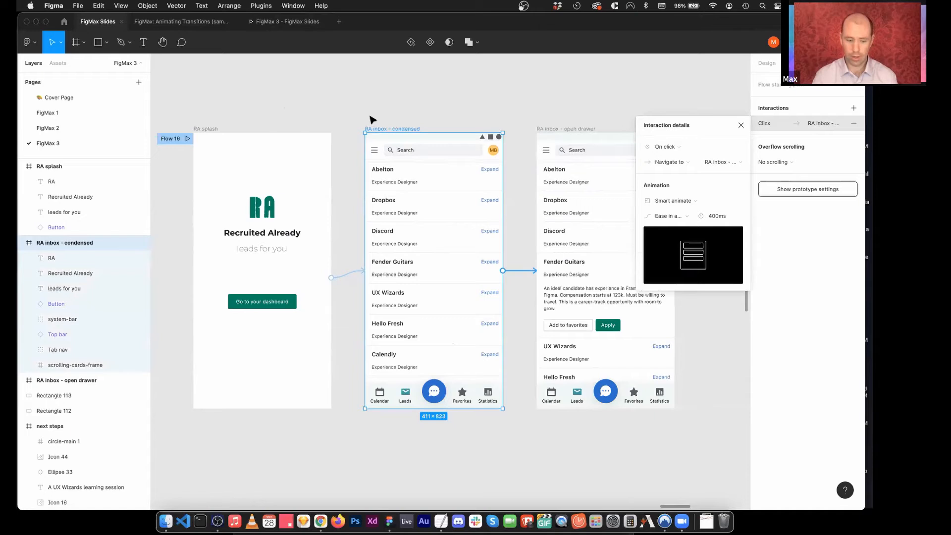
pyautogui.click(402, 129)
pyautogui.click(50, 263)
pyautogui.keyDown('shift'); pyautogui.click(69, 290); pyautogui.keyUp('shift')
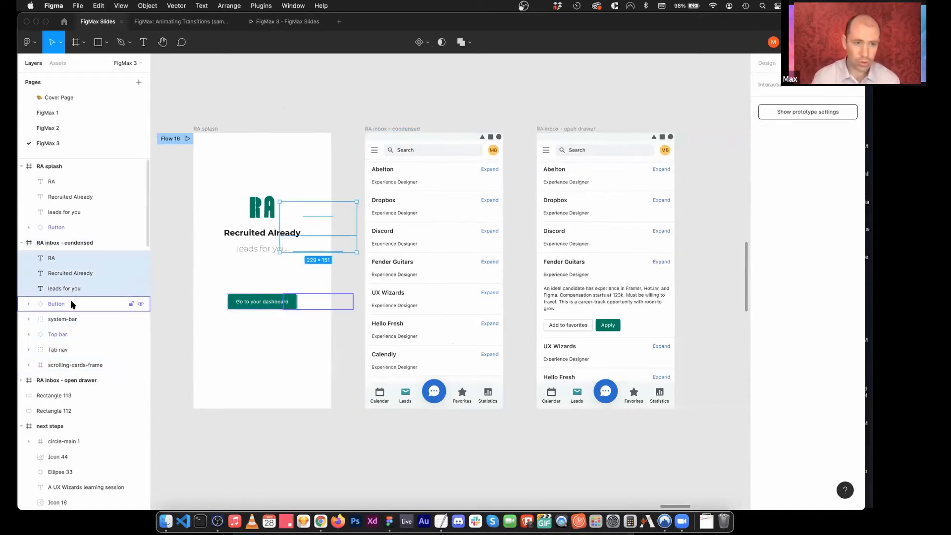
pyautogui.click(70, 304)
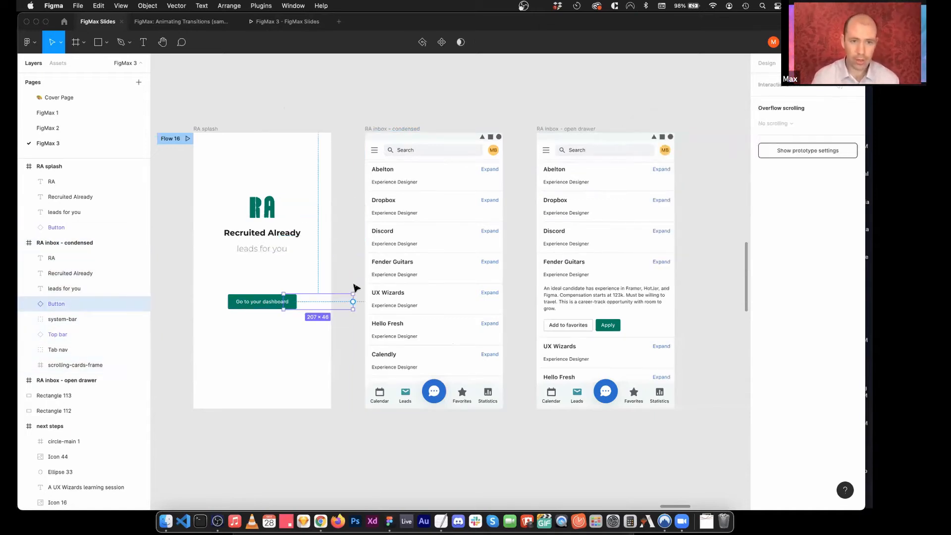
pyautogui.keyDown('shift'); pyautogui.click(63, 257); pyautogui.keyUp('shift')
pyautogui.hotkey('shift', 'Right')
pyautogui.hotkey('shift', 'Right')
pyautogui.hotkey('shift', 'Right')
pyautogui.hotkey('shift', 'Right')
pyautogui.hotkey('shift', 'Right')
pyautogui.hotkey('shift', 'Right')
pyautogui.hotkey('shift', 'Right')
pyautogui.hotkey('shift', 'Right')
pyautogui.hotkey('shift', 'Right')
pyautogui.hotkey('shift', 'Right')
pyautogui.hotkey('shift', 'Right')
pyautogui.hotkey('shift', 'Right')
pyautogui.hotkey('shift', 'Right')
pyautogui.hotkey('shift', 'Right')
pyautogui.hotkey('shift', 'Right')
pyautogui.hotkey('shift', 'Right')
pyautogui.hotkey('shift', 'Right')
pyautogui.hotkey('shift', 'Right')
pyautogui.hotkey('shift', 'Right')
pyautogui.hotkey('shift', 'Right')
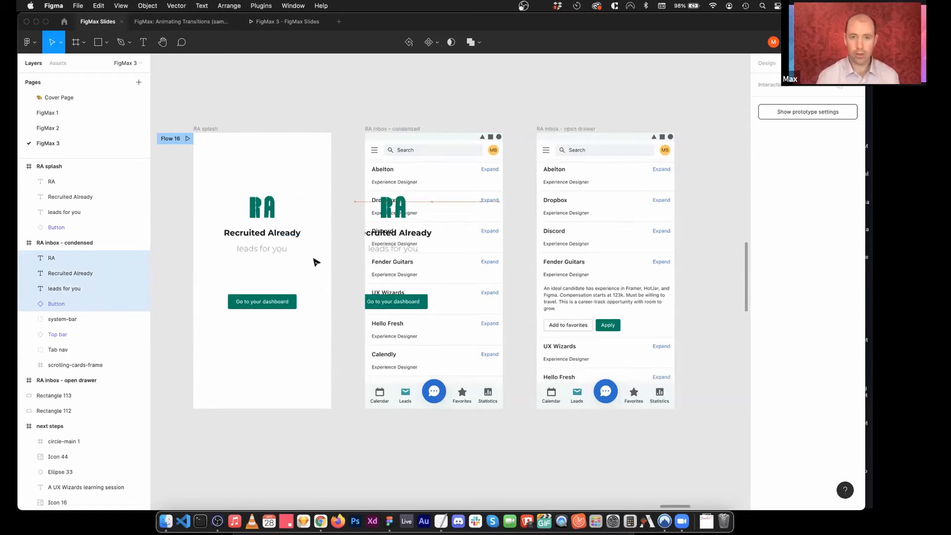
pyautogui.hotkey('shift', 'Right')
pyautogui.hotkey('shift', 'Right')
pyautogui.hotkey('shift', 'Right')
pyautogui.hotkey('shift', 'Right')
pyautogui.hotkey('shift', 'Right')
pyautogui.hotkey('shift', 'Right')
pyautogui.hotkey('shift', 'Right')
pyautogui.hotkey('shift', 'Right')
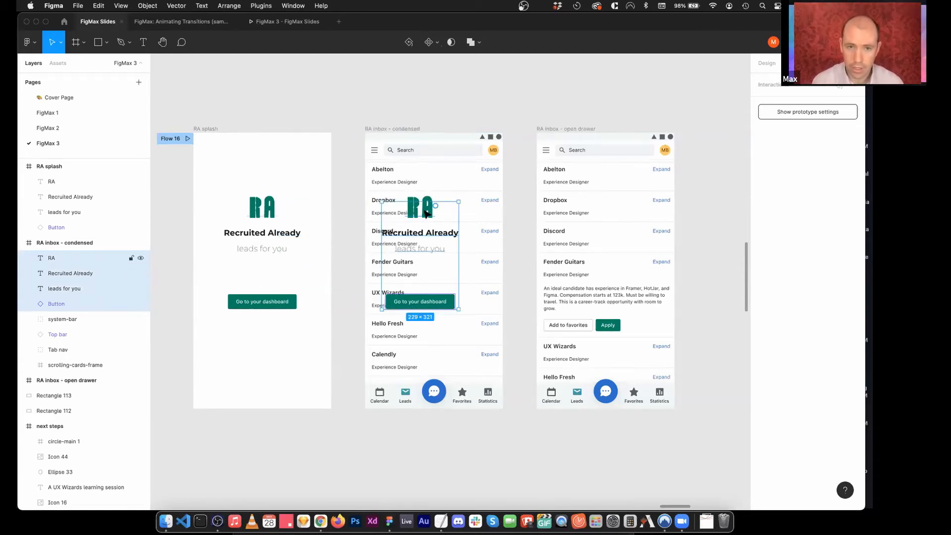
pyautogui.hotkey('shift', 'Right')
pyautogui.hotkey('shift', 'Right')
pyautogui.hotkey('shift', 'Right')
pyautogui.hotkey('shift', 'Right')
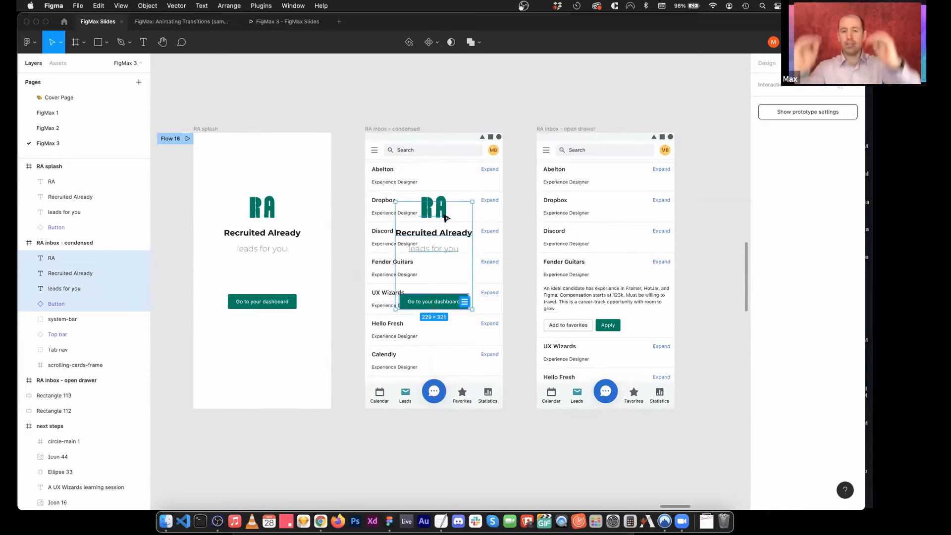
pyautogui.rightClick(446, 195)
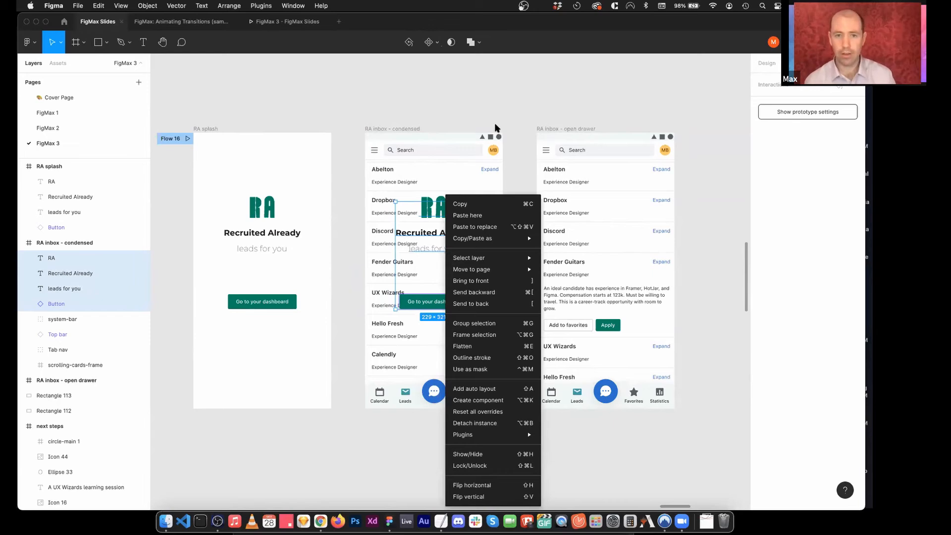
pyautogui.click(500, 76)
pyautogui.click(473, 104)
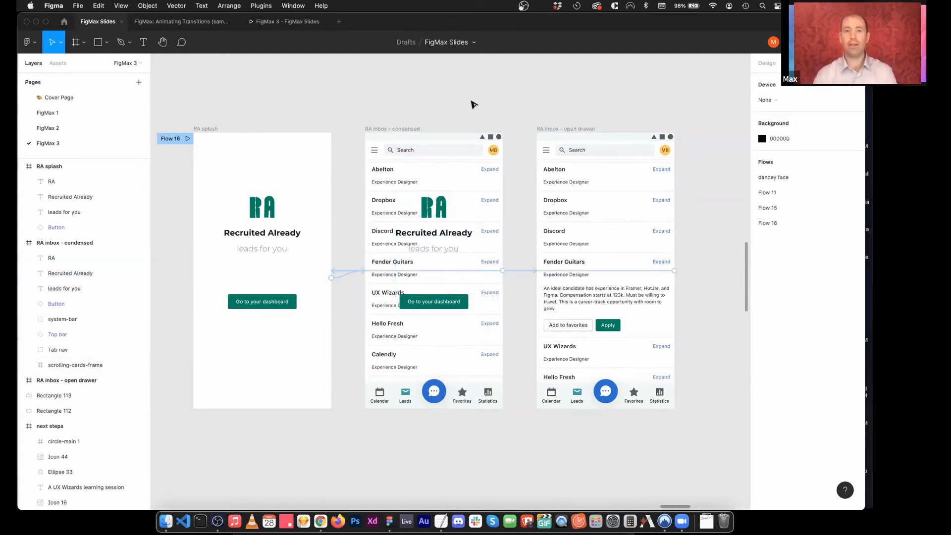
# Step: Shift the "Recruited Already" text in RA inbox - condensed left to X 27
pyautogui.click(773, 65)
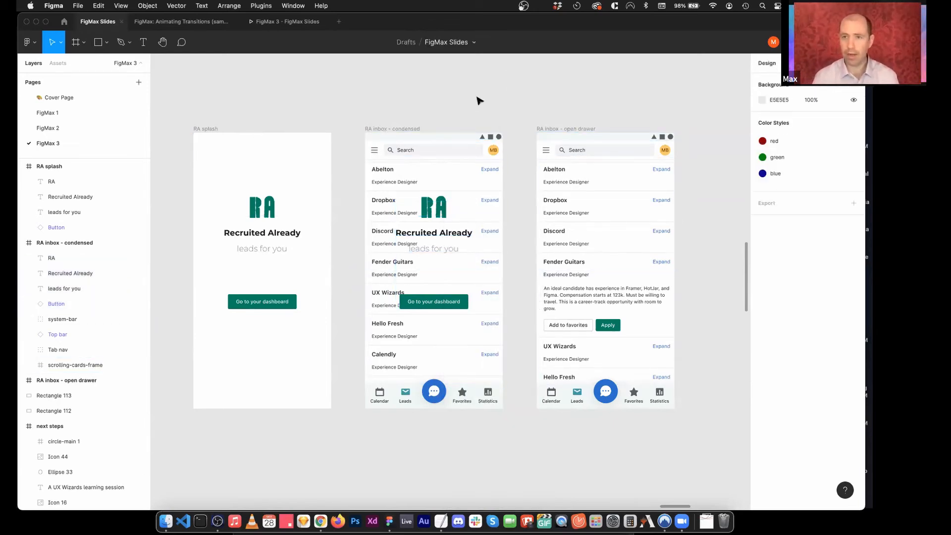
pyautogui.click(463, 233)
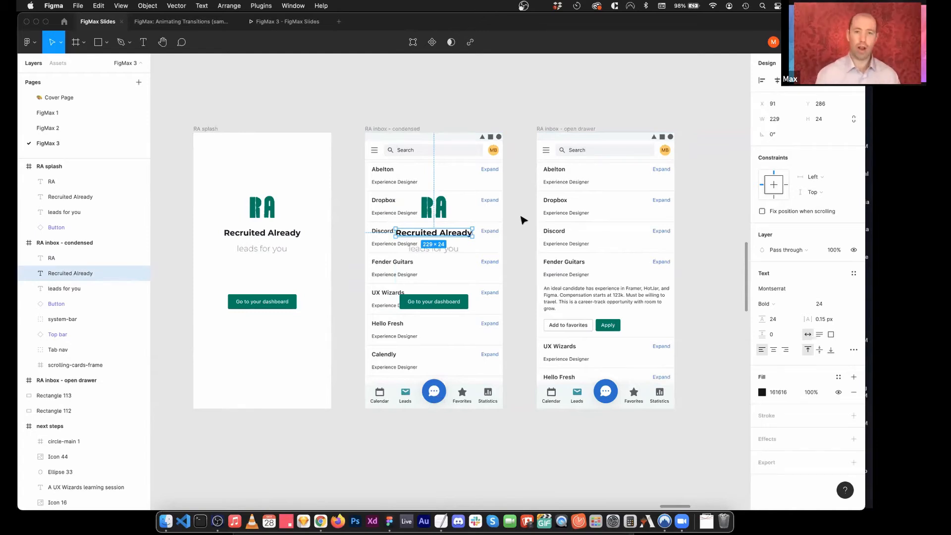
pyautogui.press('Left')
pyautogui.press('Left')
pyautogui.press('Left')
pyautogui.press('Left')
pyautogui.press('Left')
pyautogui.press('Left')
pyautogui.press('Left')
pyautogui.press('Left')
pyautogui.press('Left')
pyautogui.press('Left')
pyautogui.press('Left')
pyautogui.press('Left')
pyautogui.press('Left')
pyautogui.press('Left')
pyautogui.press('Left')
pyautogui.press('Left')
pyautogui.press('Left')
pyautogui.press('Left')
pyautogui.press('Left')
pyautogui.press('Left')
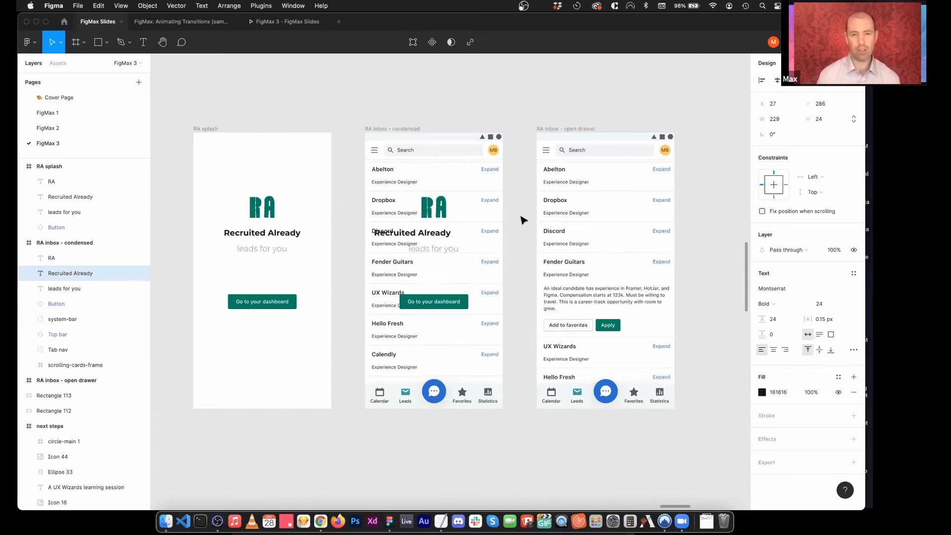
# Step: Move the RA logo in RA inbox - condensed right to X 208, keeping its height
pyautogui.click(439, 250)
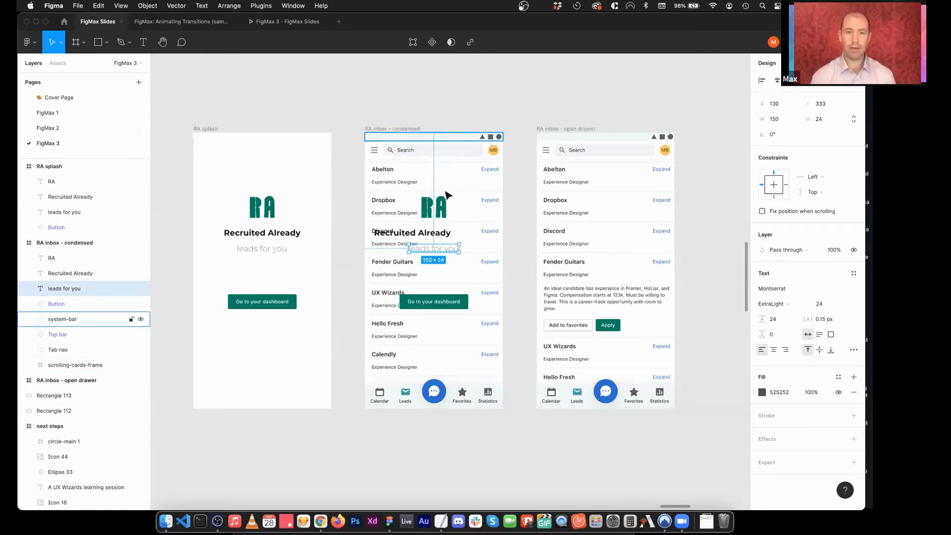
pyautogui.click(429, 209)
pyautogui.moveTo(429, 209); pyautogui.dragTo(445, 209)
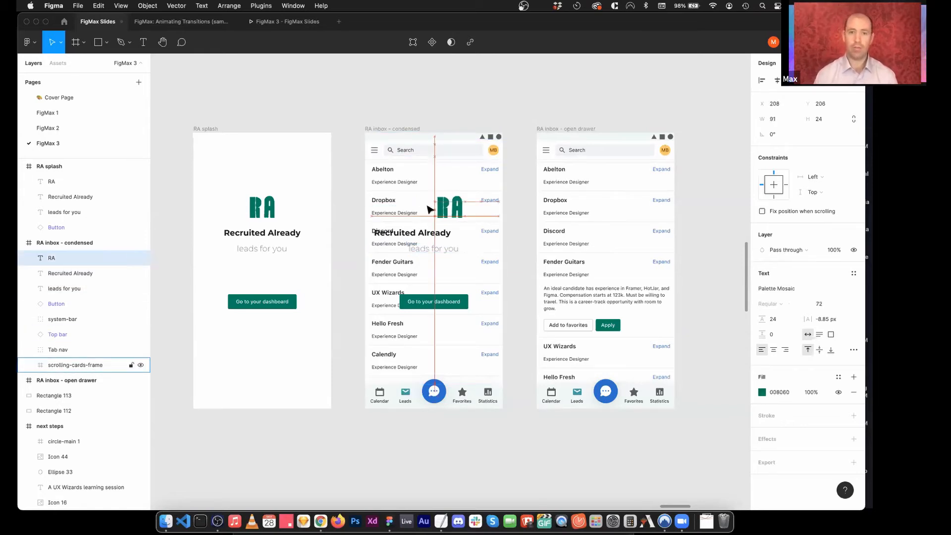
# Step: Shift the "leads for you" text in RA inbox - condensed right to X 162
pyautogui.click(429, 250)
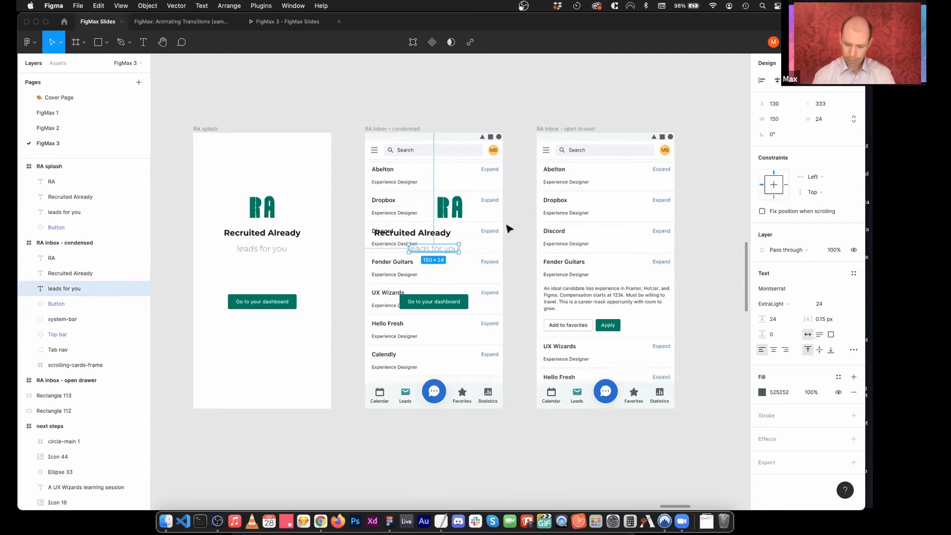
pyautogui.hotkey('shift', 'Right')
pyautogui.hotkey('shift', 'Right')
pyautogui.hotkey('shift', 'Right')
pyautogui.press('Right')
pyautogui.press('Right')
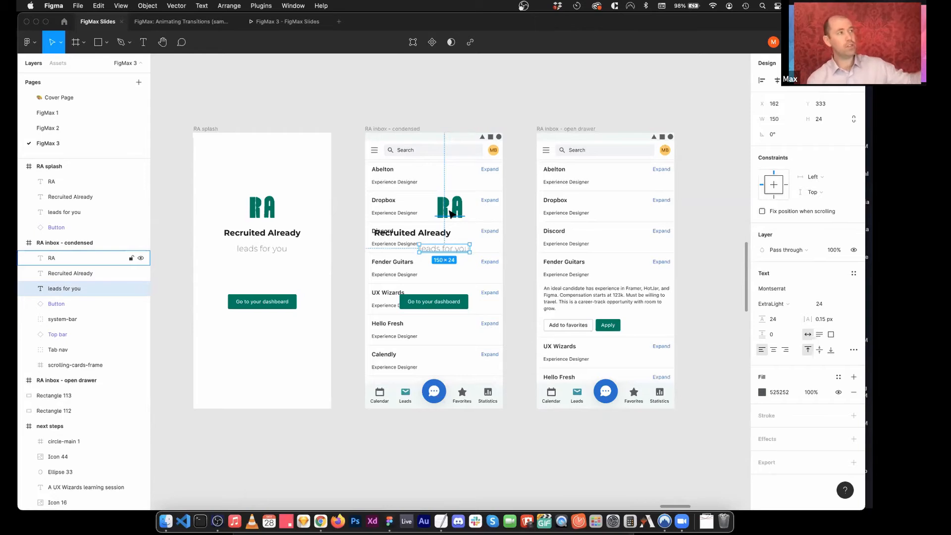
# Step: Move the RA logo to X 224 and the dashboard button to X 230 in RA inbox - condensed
pyautogui.click(450, 213)
pyautogui.hotkey('shift', 'Right')
pyautogui.hotkey('shift', 'Right')
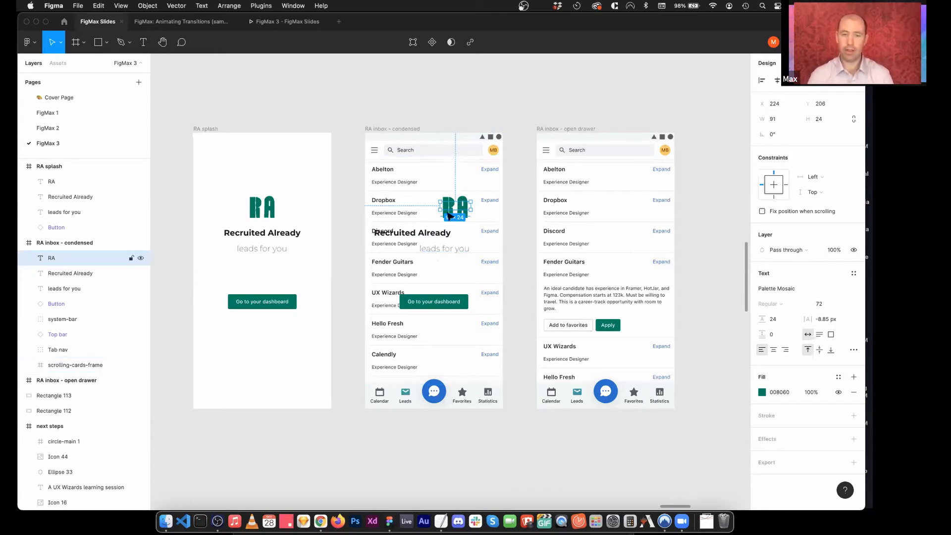
pyautogui.click(443, 308)
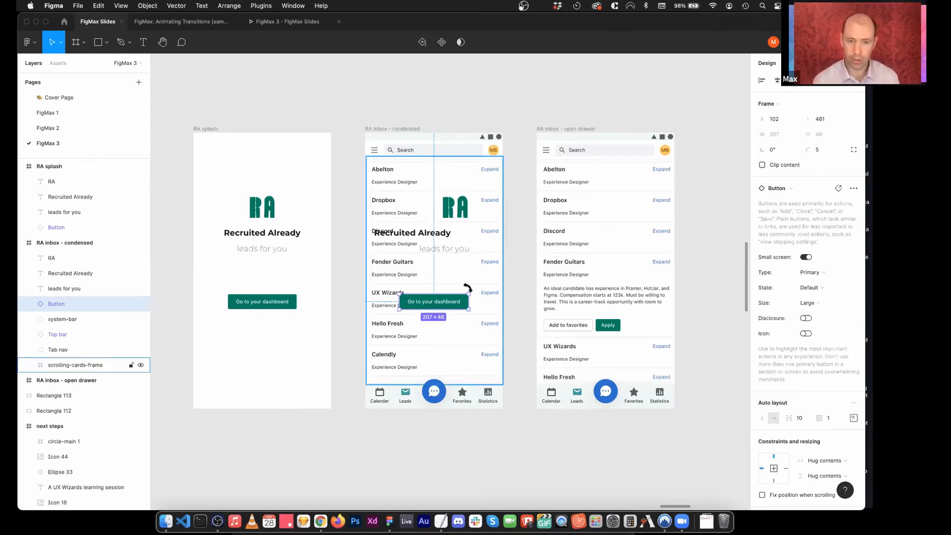
pyautogui.moveTo(449, 292); pyautogui.dragTo(492, 291)
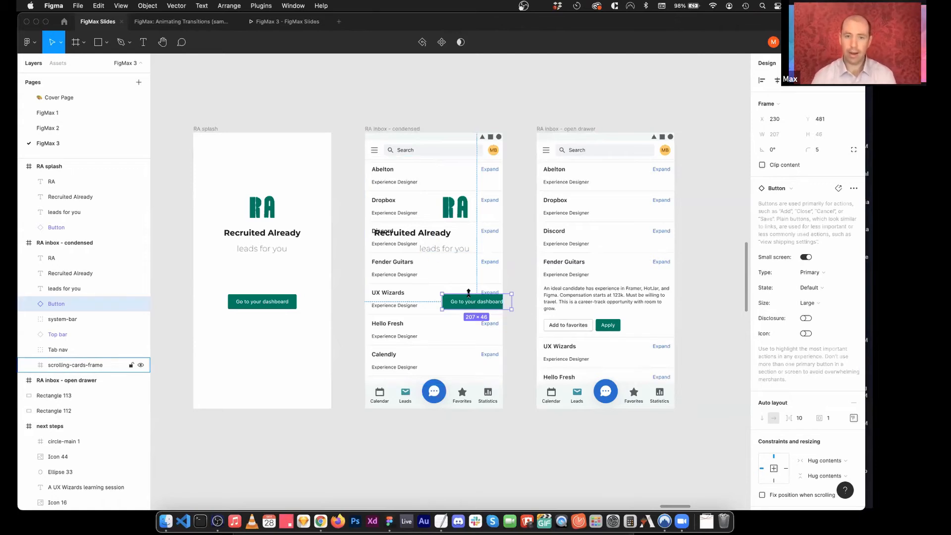
# Step: Move the RA logo, both text lines and the dashboard button together past the left edge of RA inbox - condensed and preview the transition
pyautogui.keyDown('shift'); pyautogui.click(448, 248); pyautogui.keyUp('shift')
pyautogui.keyDown('shift'); pyautogui.click(421, 236); pyautogui.keyUp('shift')
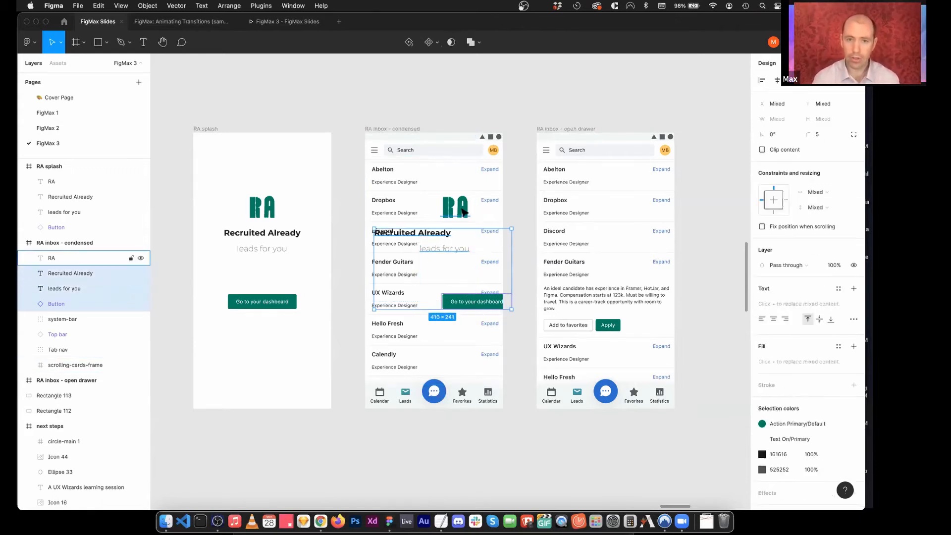
pyautogui.keyDown('shift'); pyautogui.click(456, 212); pyautogui.keyUp('shift')
pyautogui.moveTo(456, 213); pyautogui.dragTo(314, 219)
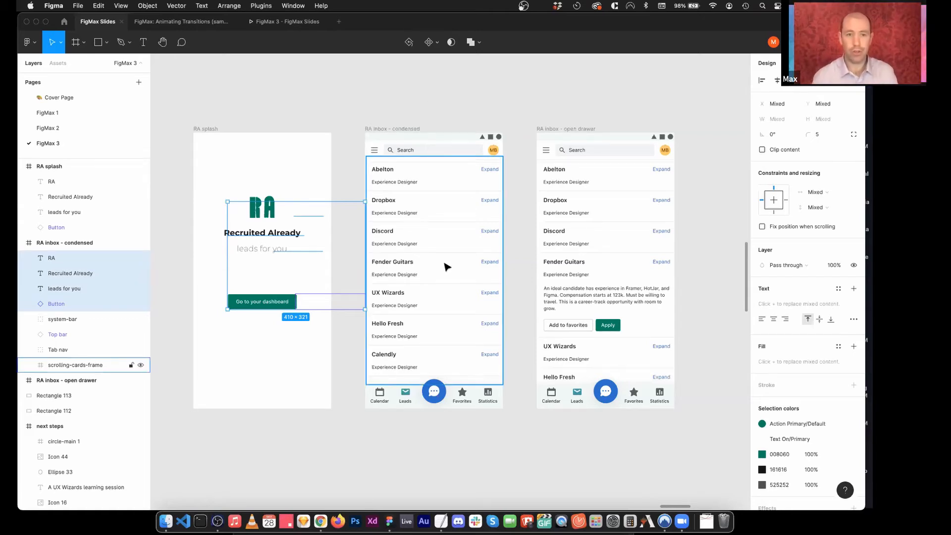
pyautogui.click(292, 28)
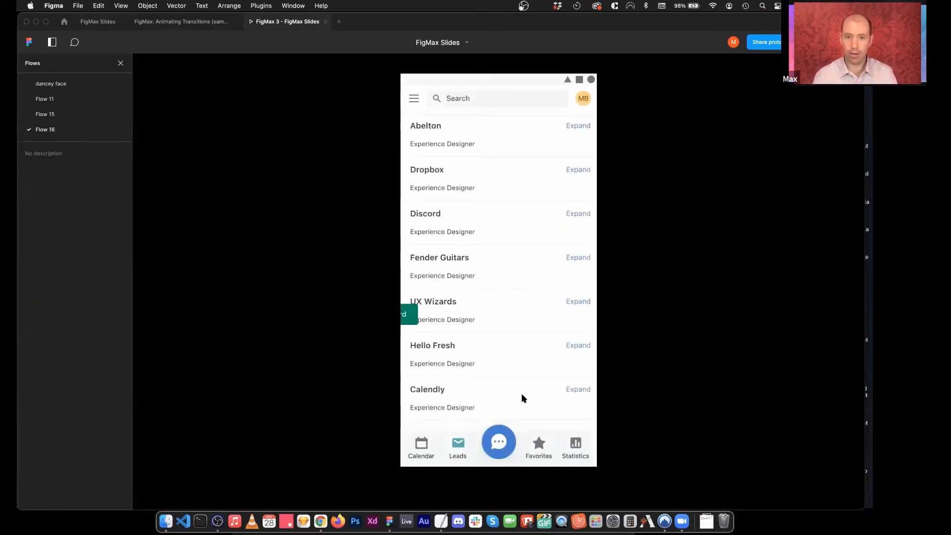
pyautogui.click(112, 20)
# Step: Set the Smart animate duration of the RA splash click interaction to 800ms
pyautogui.click(207, 129)
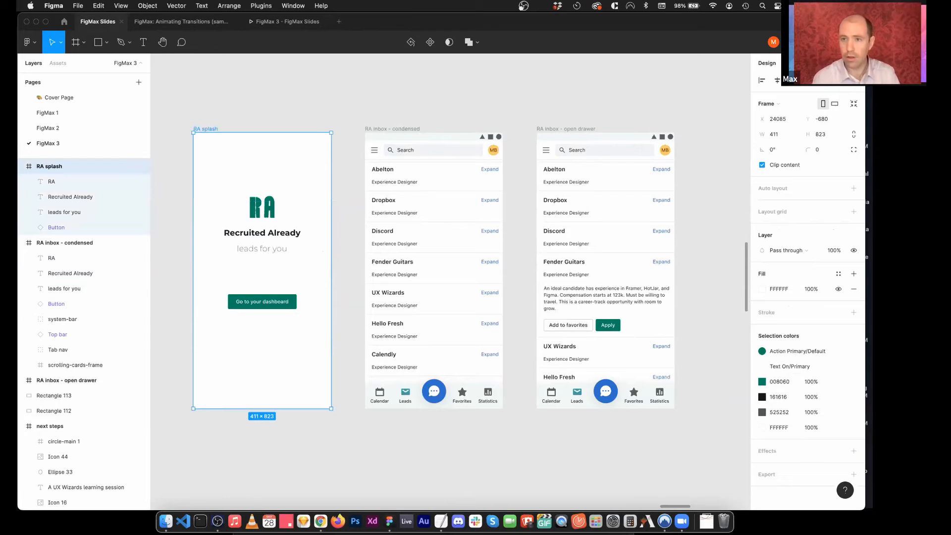
pyautogui.hotkey('shift', 'e')
pyautogui.click(341, 278)
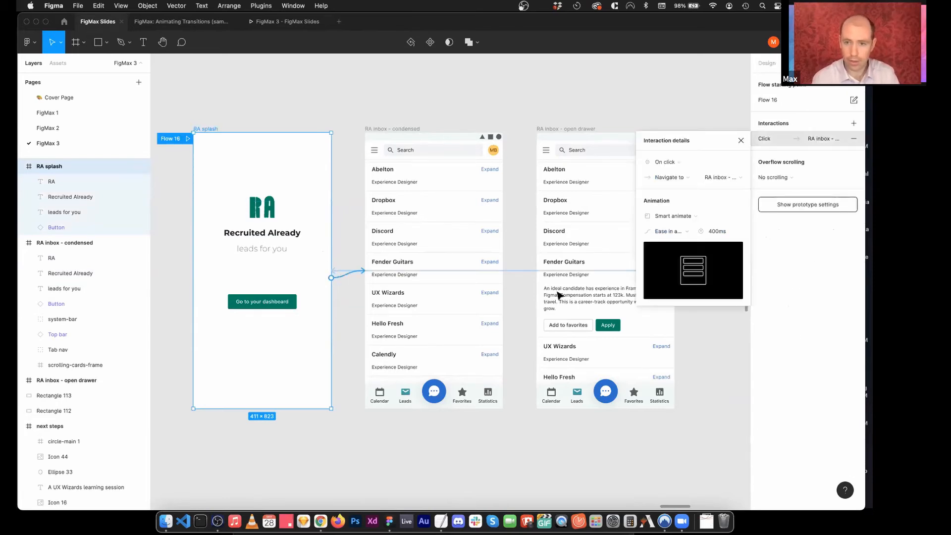
pyautogui.click(718, 232)
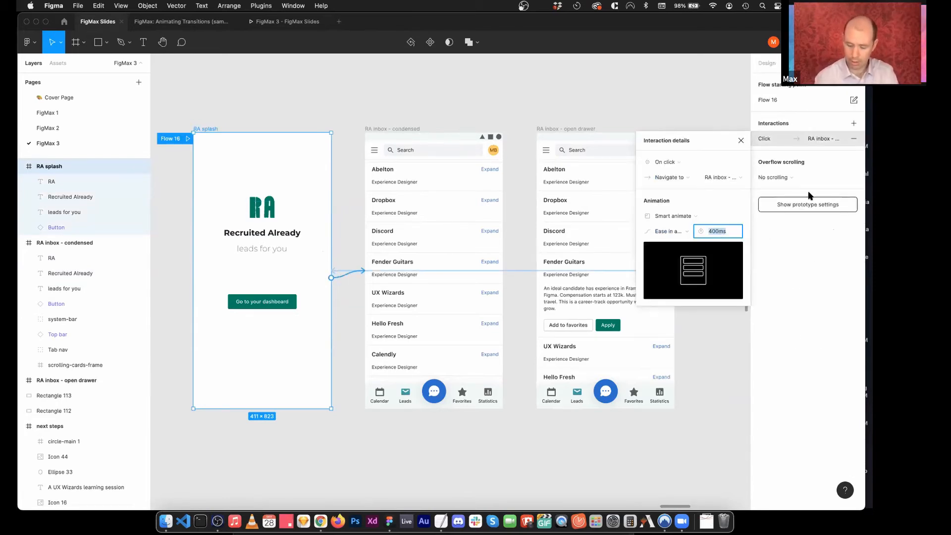
pyautogui.write('800')
pyautogui.press('Return')
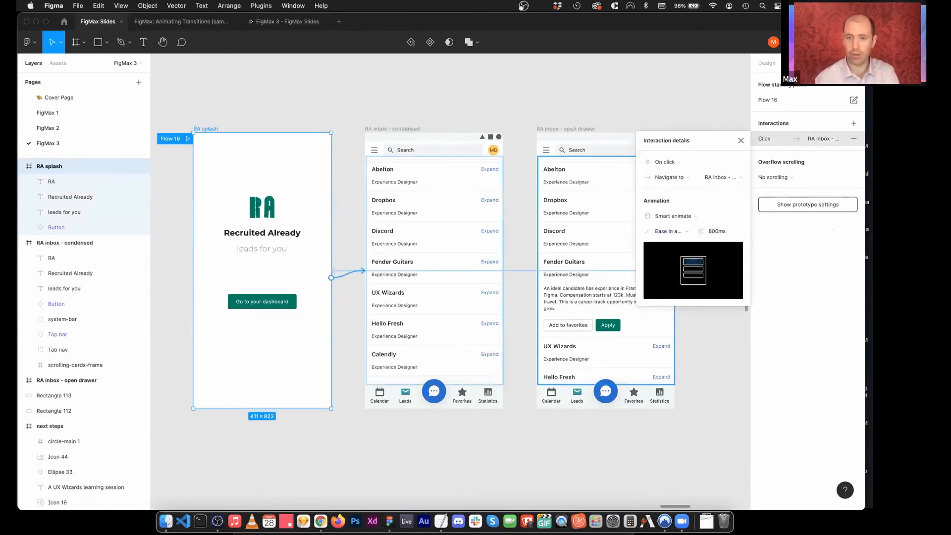
# Step: Replay the splash-to-inbox transition in the prototype preview at the slower duration
pyautogui.click(279, 23)
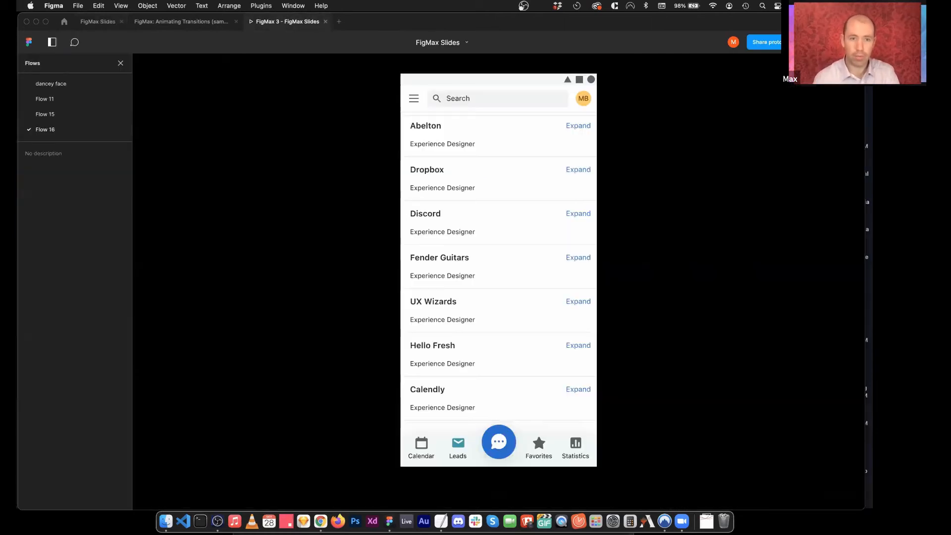
pyautogui.press('r')
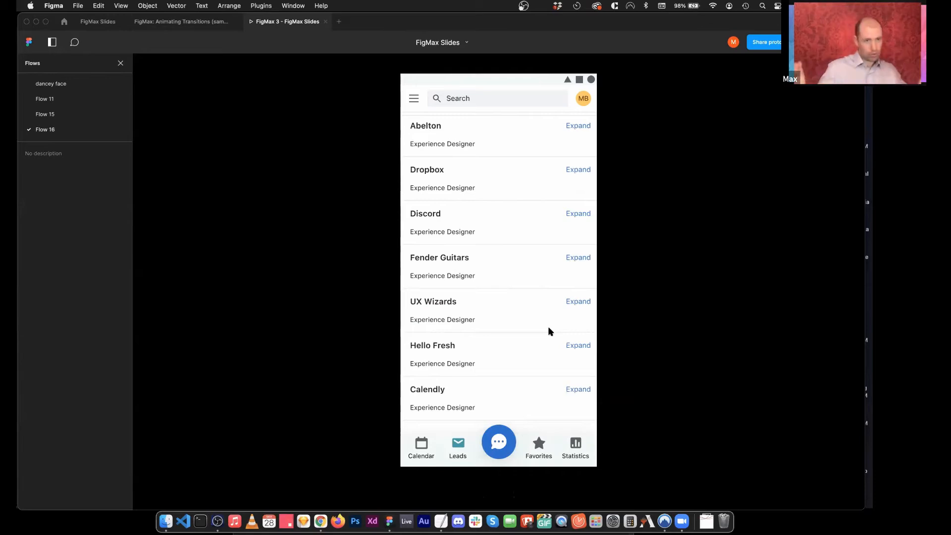
pyautogui.click(97, 21)
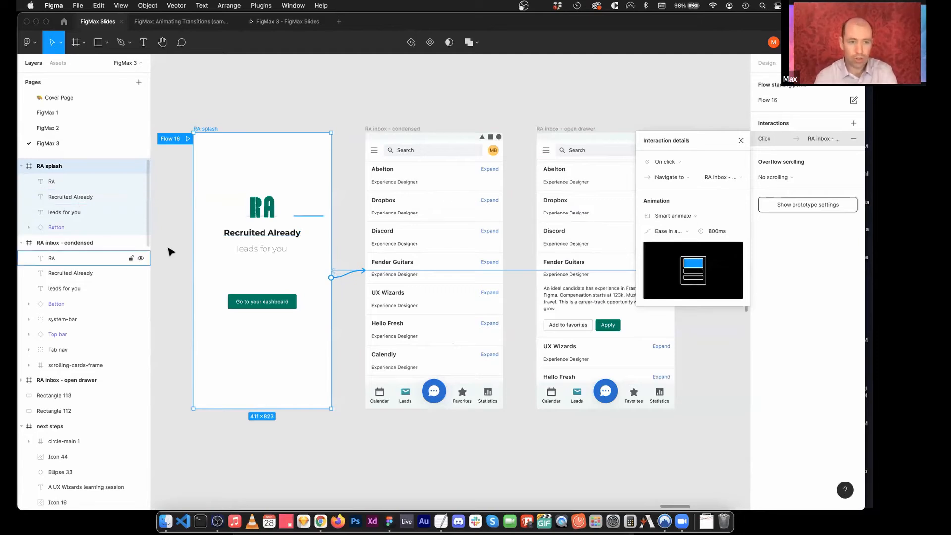
# Step: Stagger the copied splash elements beyond the left edge of RA inbox - condensed, with "Recruited Already" farther left and the dashboard button farther right
pyautogui.click(82, 242)
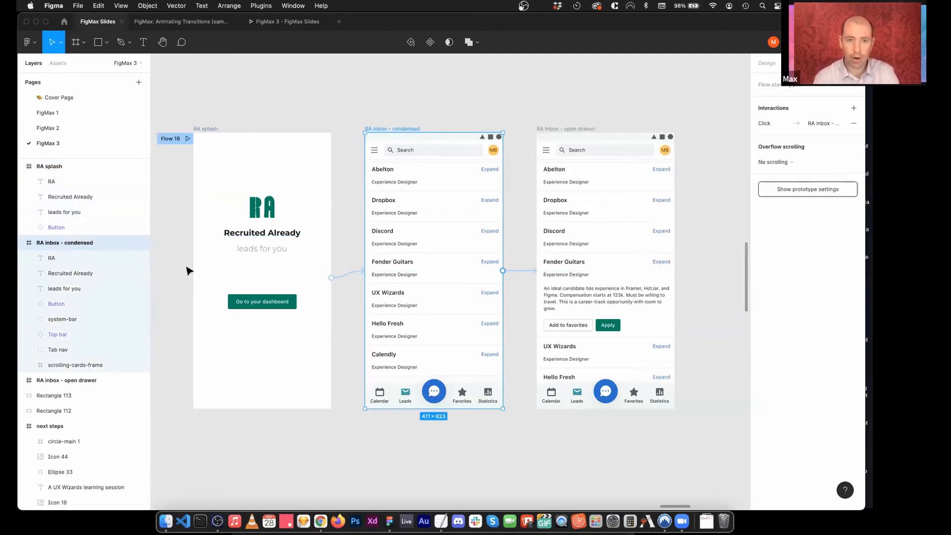
pyautogui.click(82, 275)
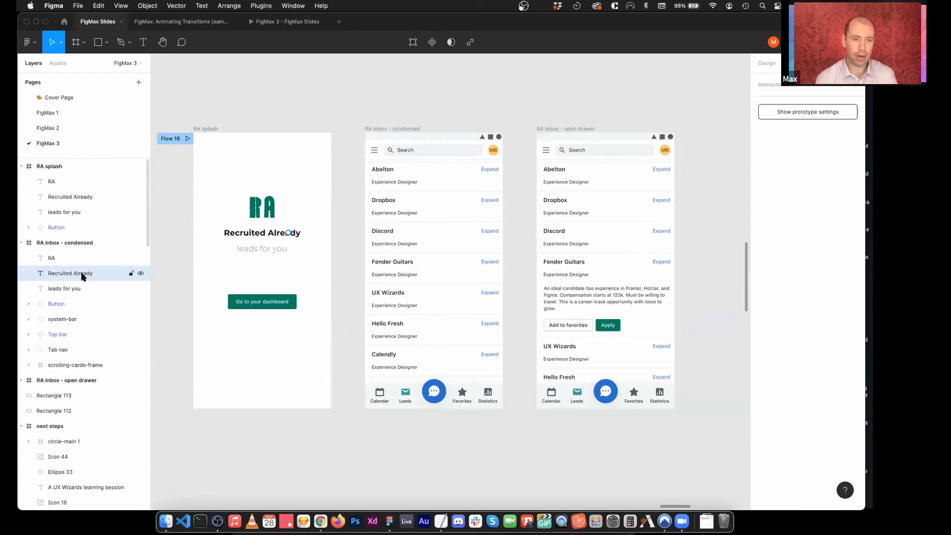
pyautogui.click(69, 303)
pyautogui.hotkey('shift', 'Right')
pyautogui.hotkey('shift', 'Right')
pyautogui.hotkey('shift', 'Right')
pyautogui.hotkey('shift', 'Right')
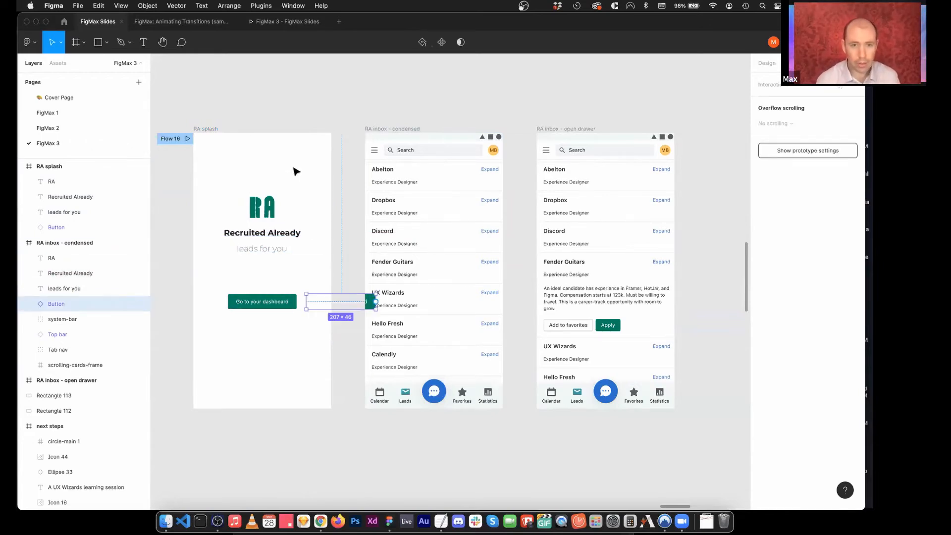
pyautogui.keyDown('shift'); pyautogui.click(66, 257); pyautogui.keyUp('shift')
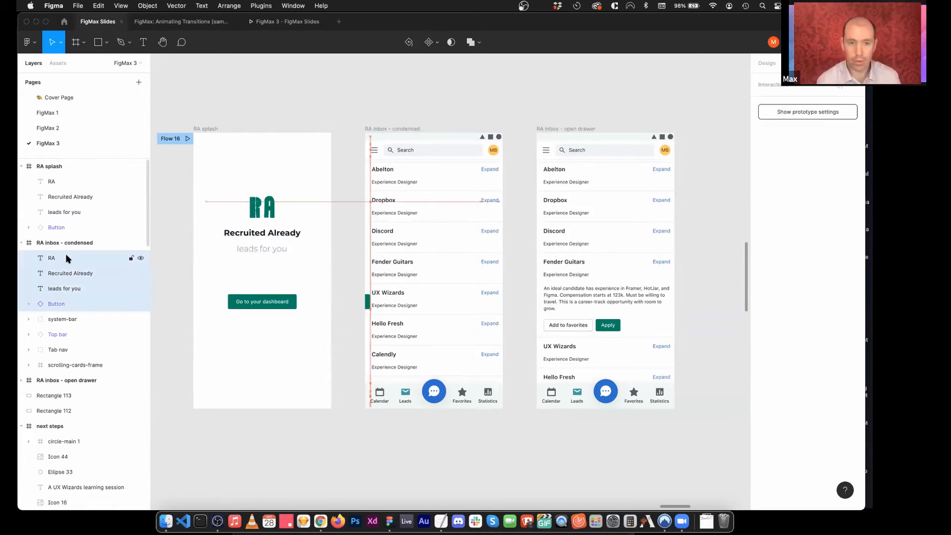
# Step: Restart the prototype preview and check the transition with the staggered splash elements
pyautogui.click(277, 24)
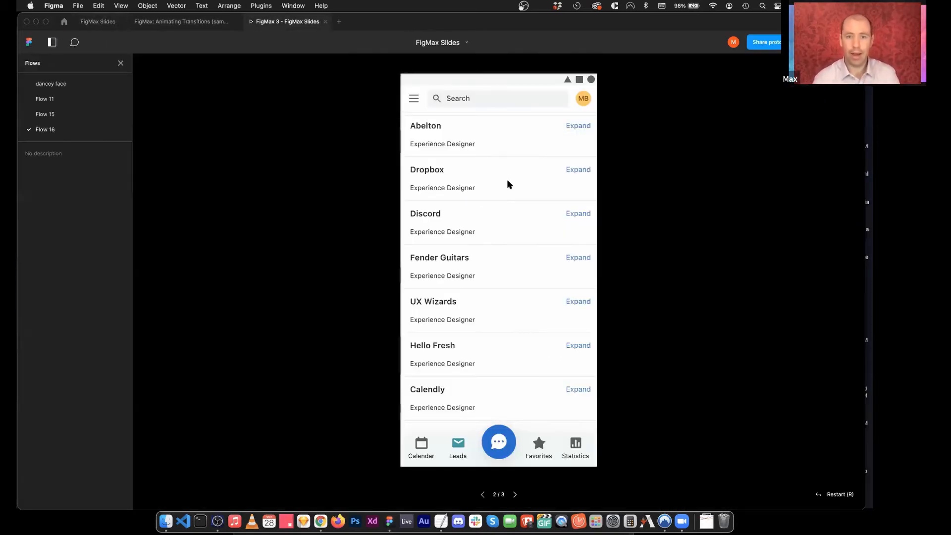
pyautogui.press('r')
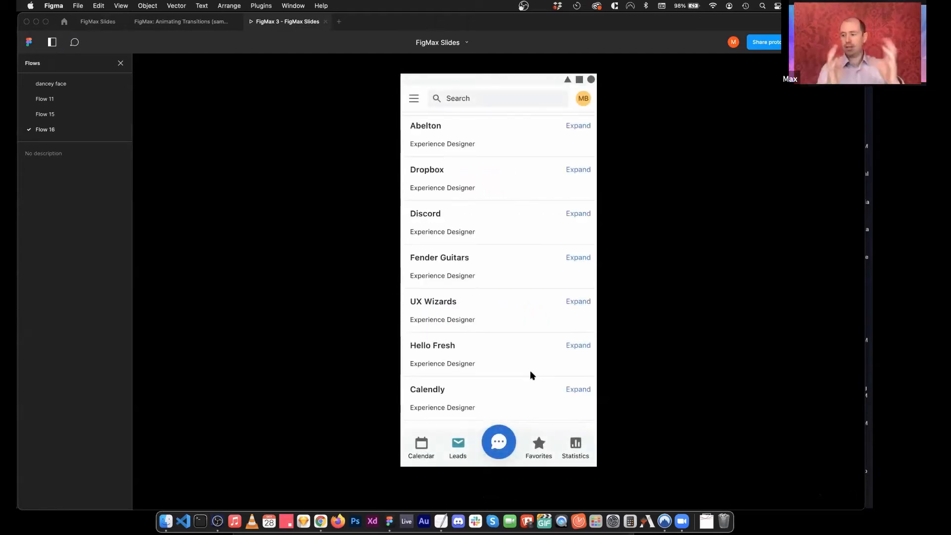
pyautogui.click(98, 22)
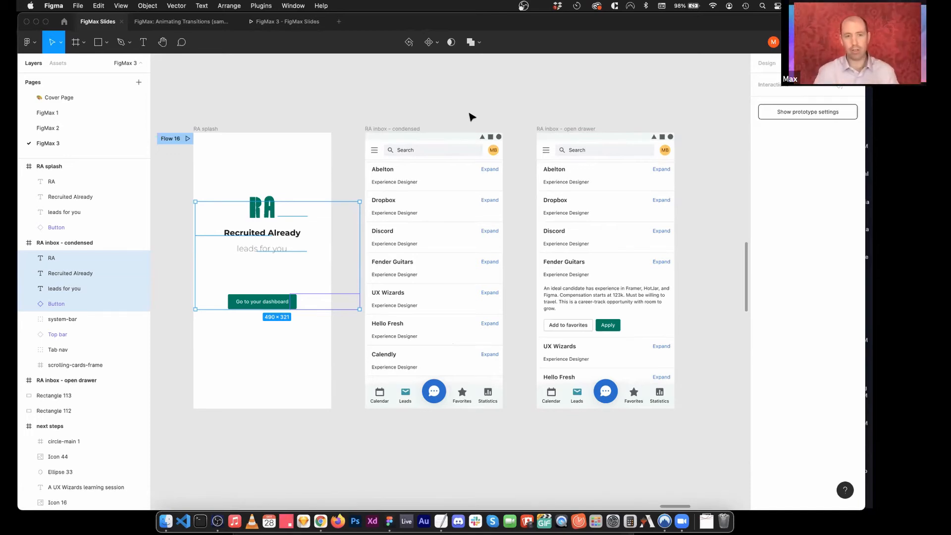
# Step: Copy system-bar, Top bar, Tab nav and scrolling-cards-frame from RA inbox - condensed into RA splash and order them beneath its Button layer
pyautogui.click(476, 94)
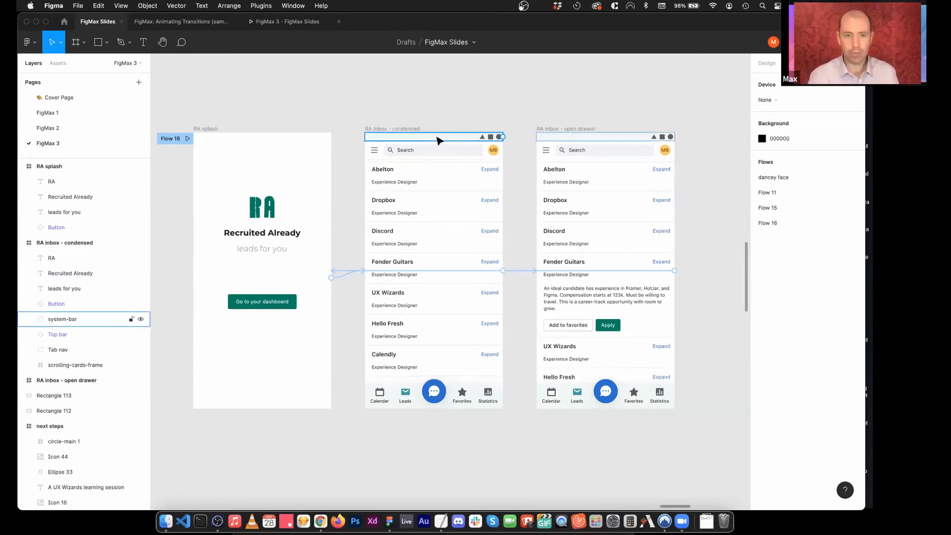
pyautogui.click(405, 128)
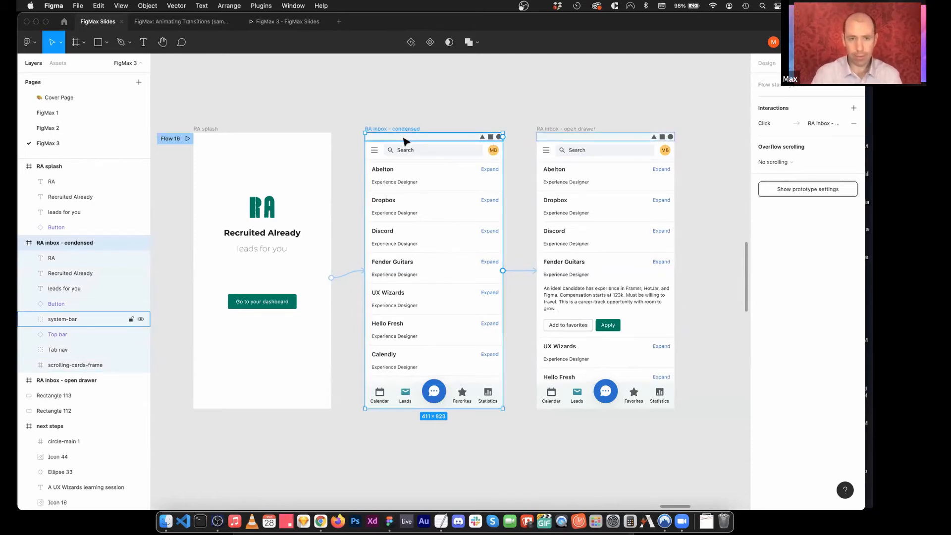
pyautogui.click(46, 319)
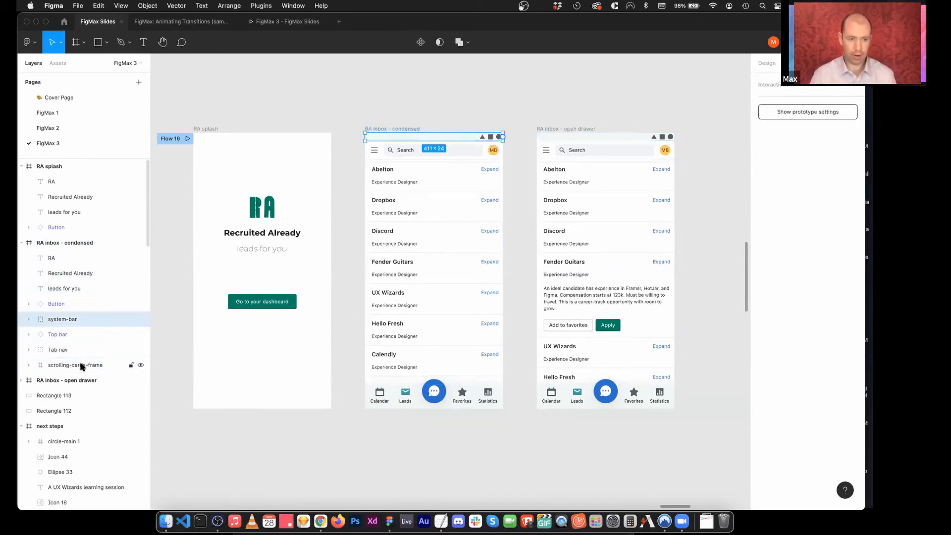
pyautogui.keyDown('shift'); pyautogui.click(82, 366); pyautogui.keyUp('shift')
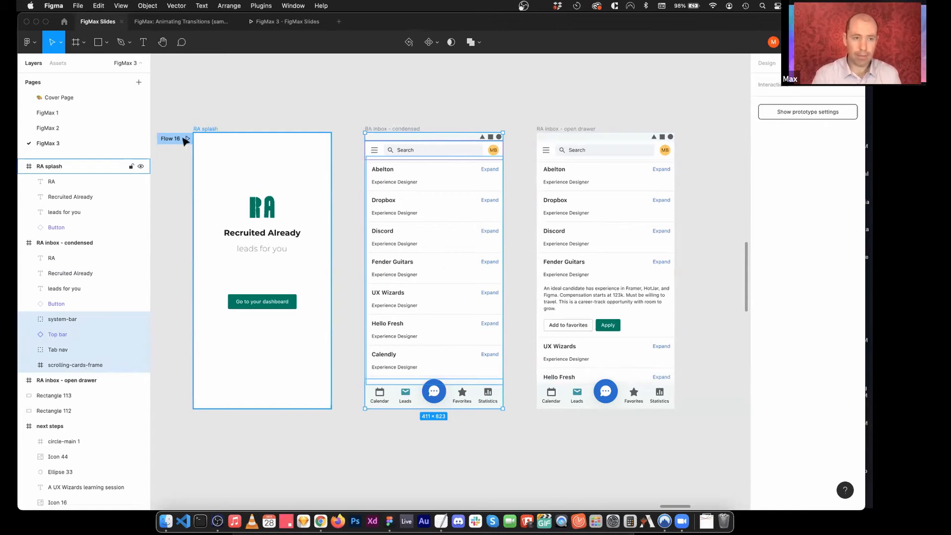
pyautogui.click(205, 130)
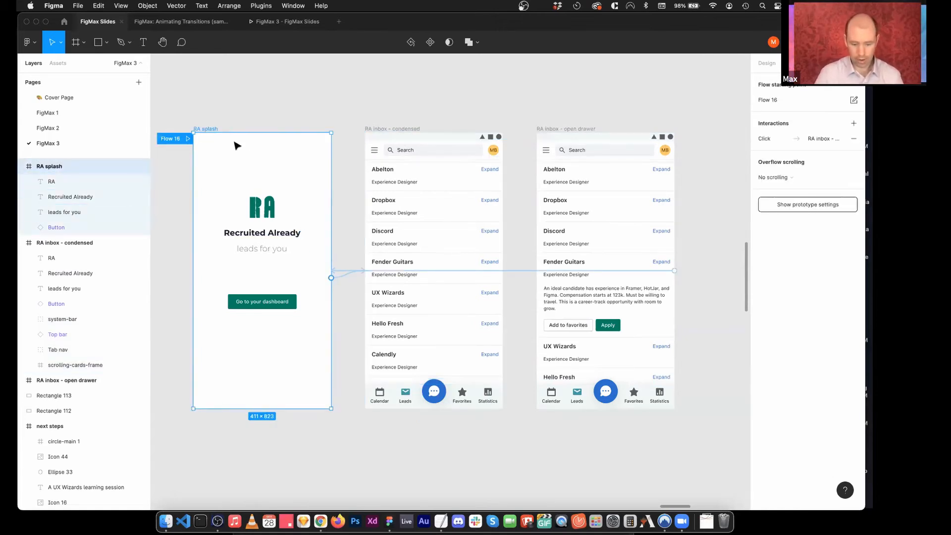
pyautogui.press('super+v')
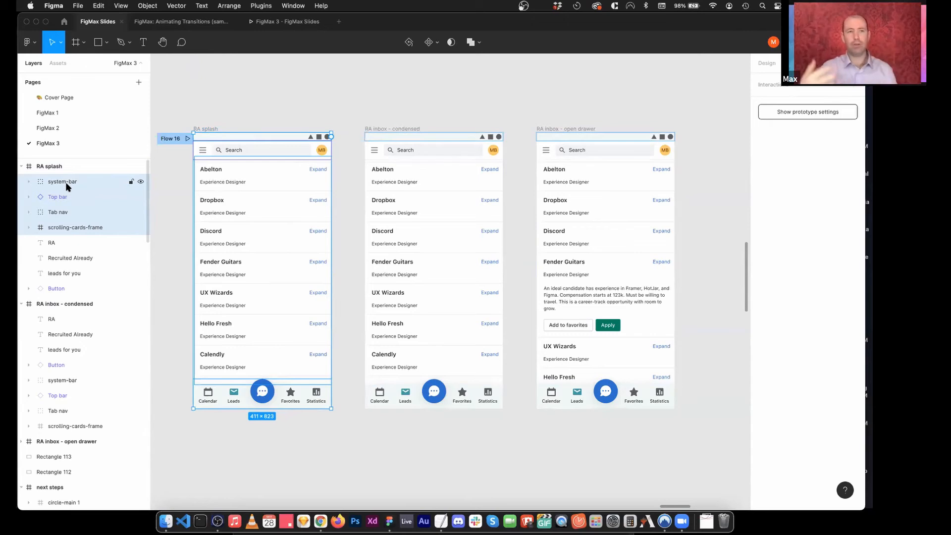
pyautogui.moveTo(65, 183); pyautogui.dragTo(72, 297)
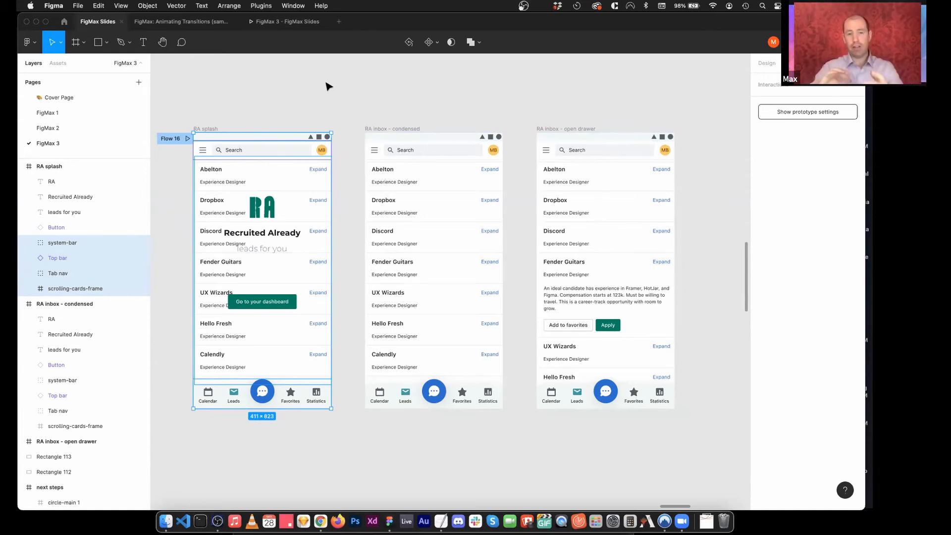
# Step: Hide the Button, "leads for you", "Recruited Already" and RA layers in the RA splash frame
pyautogui.click(101, 226)
pyautogui.click(141, 227)
pyautogui.click(141, 212)
pyautogui.click(141, 196)
pyautogui.click(140, 181)
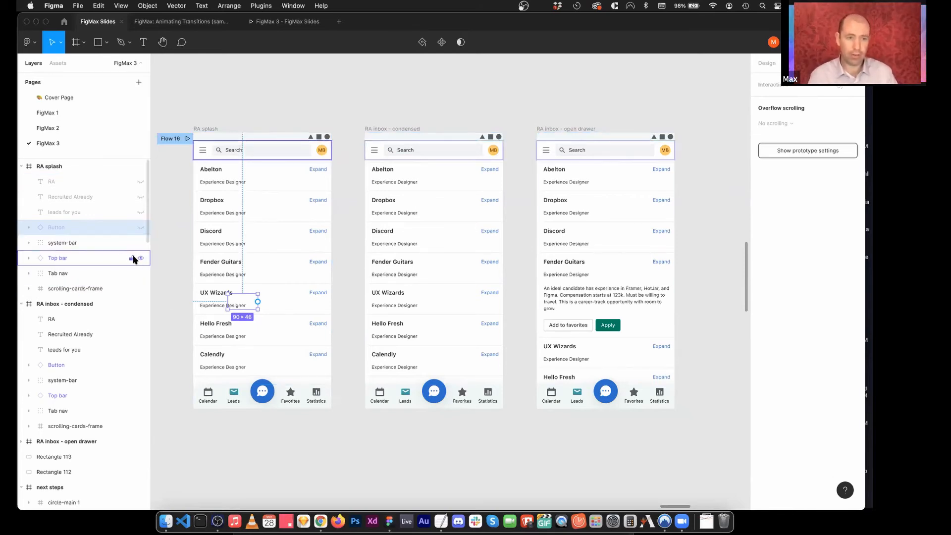
# Step: Move the system-bar and Top bar of RA splash together upward until they are out of the frame
pyautogui.click(341, 93)
pyautogui.click(265, 154)
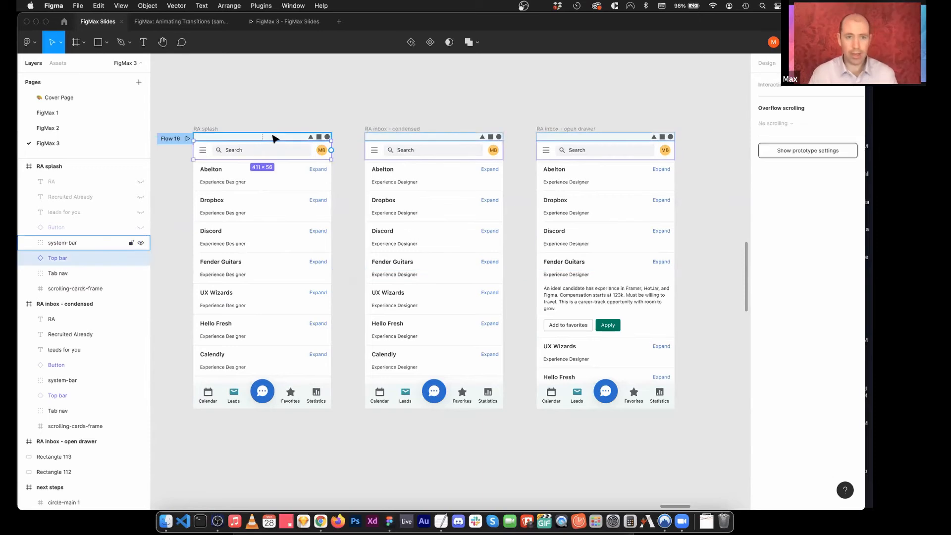
pyautogui.keyDown('shift'); pyautogui.click(273, 135); pyautogui.keyUp('shift')
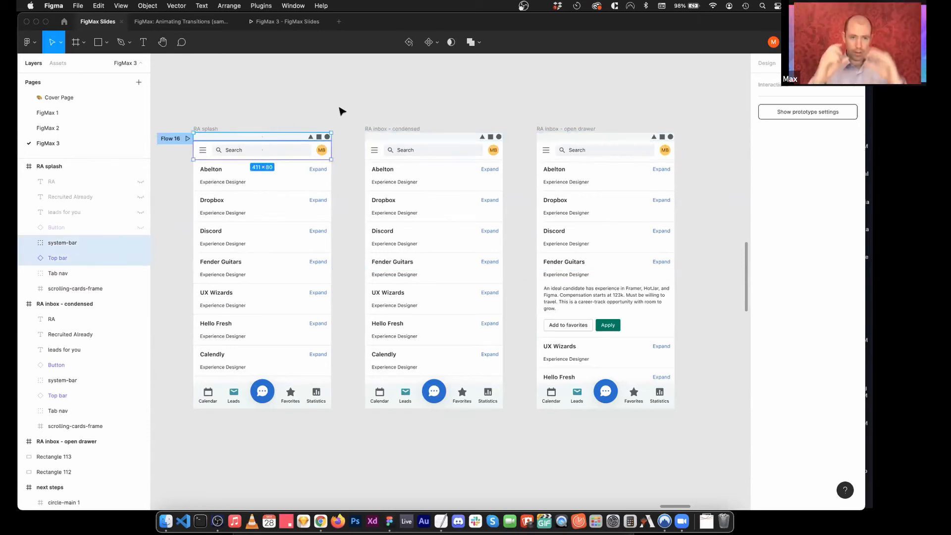
pyautogui.press('super+shift+h')
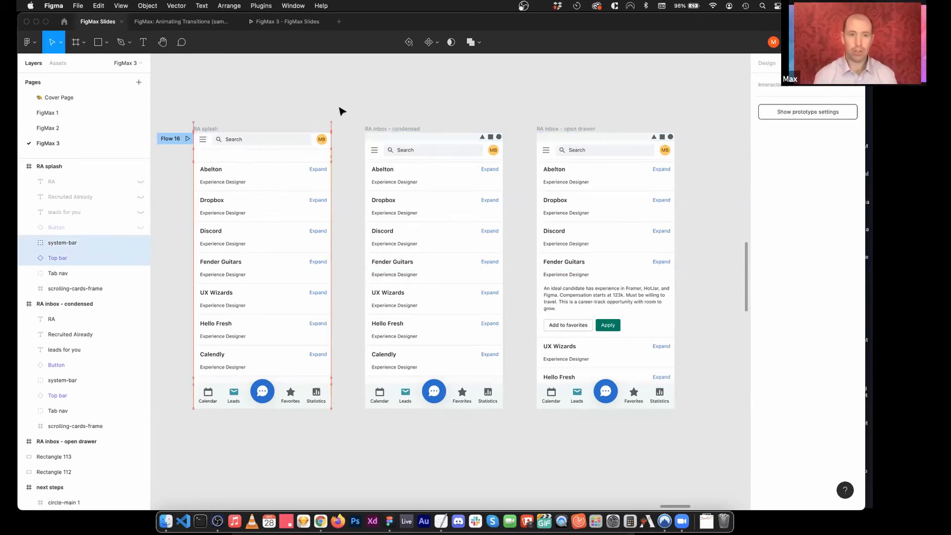
# Step: Move the Tab nav of RA splash down below the frame and preview the prototype
pyautogui.click(291, 391)
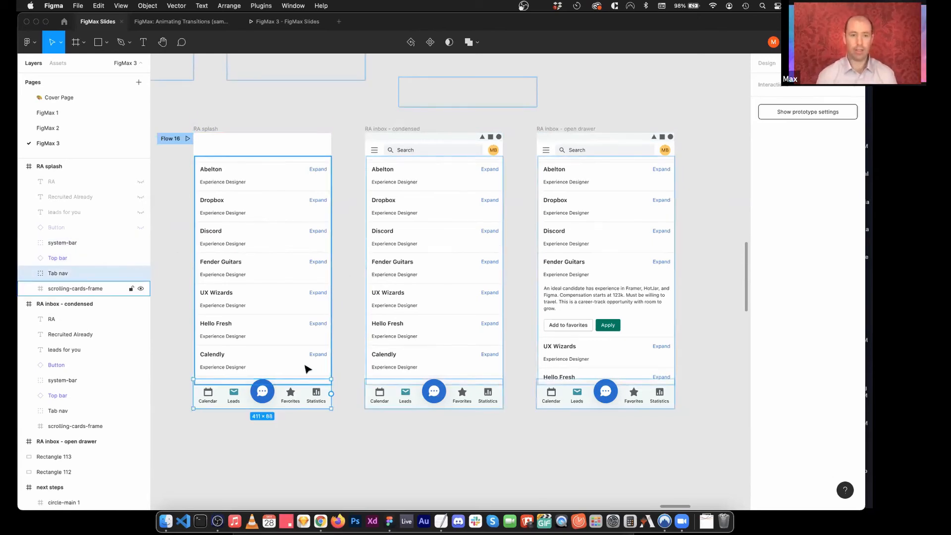
pyautogui.press('super+shift+h')
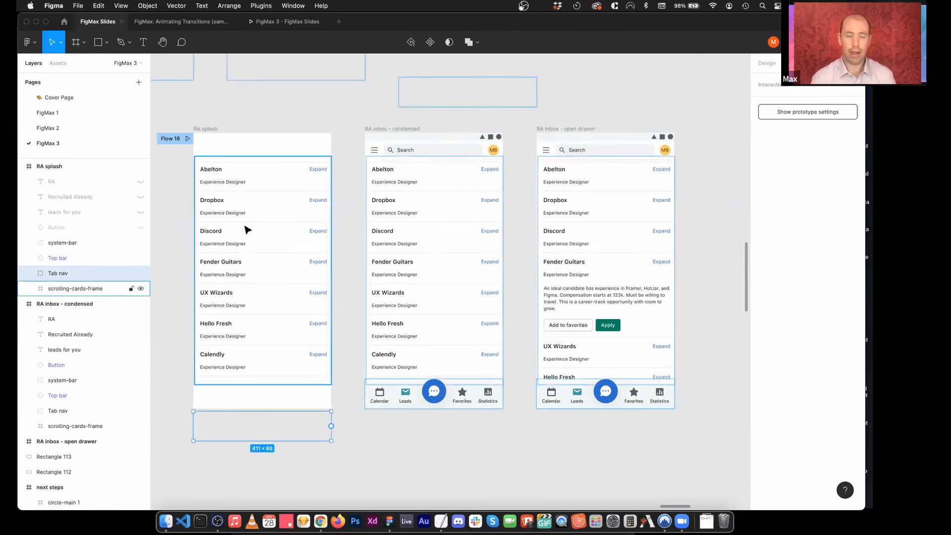
pyautogui.press('super+alt+Return')
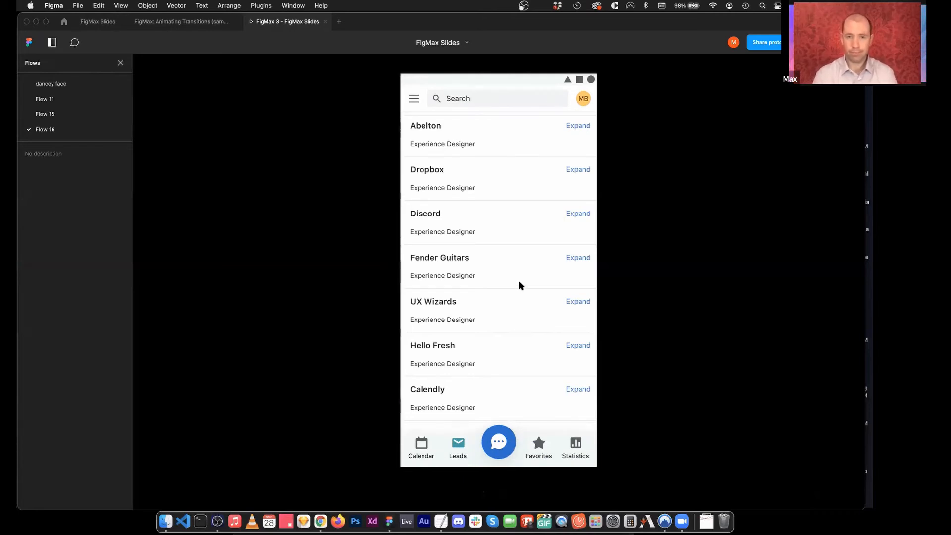
pyautogui.click(87, 22)
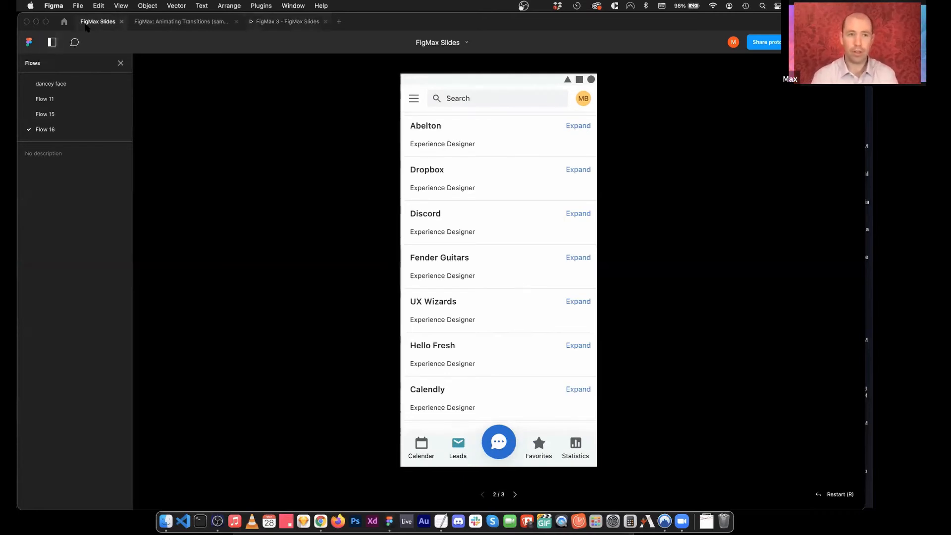
# Step: Show the RA, "Recruited Already", "leads for you" and Button layers in RA splash and check the prototype preview
pyautogui.click(140, 181)
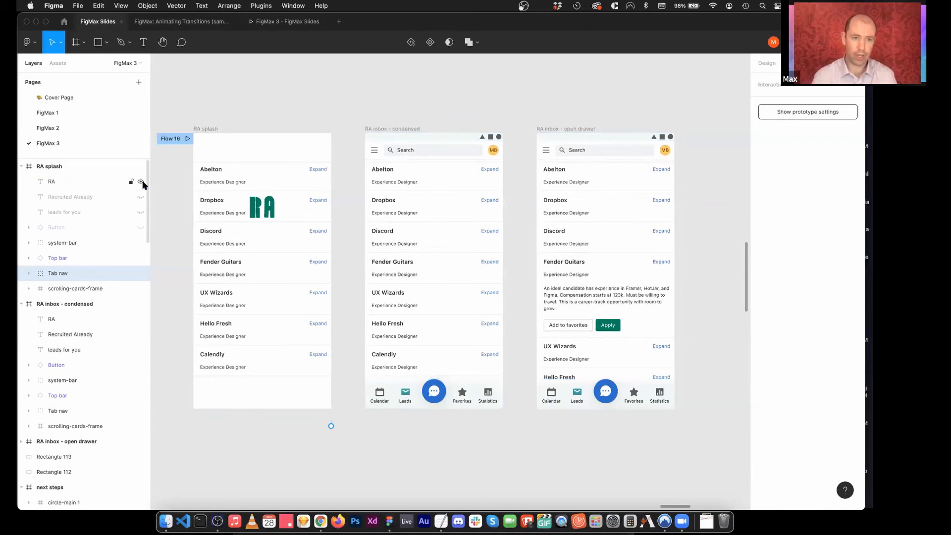
pyautogui.click(141, 197)
pyautogui.click(141, 212)
pyautogui.click(141, 227)
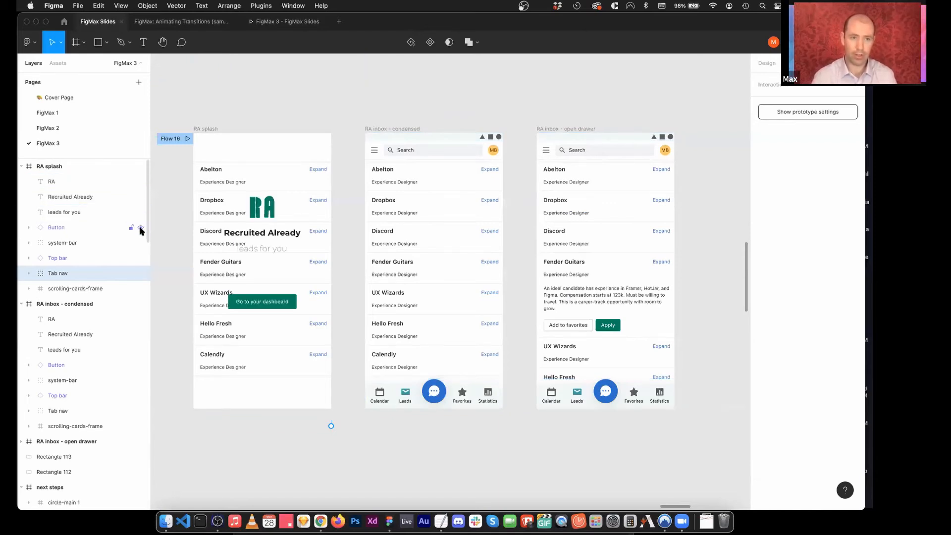
pyautogui.click(293, 23)
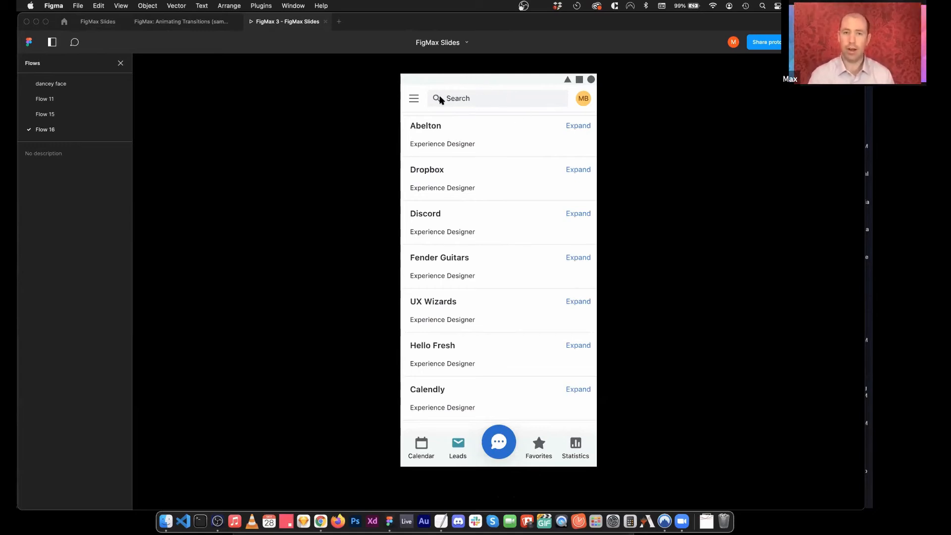
pyautogui.click(98, 22)
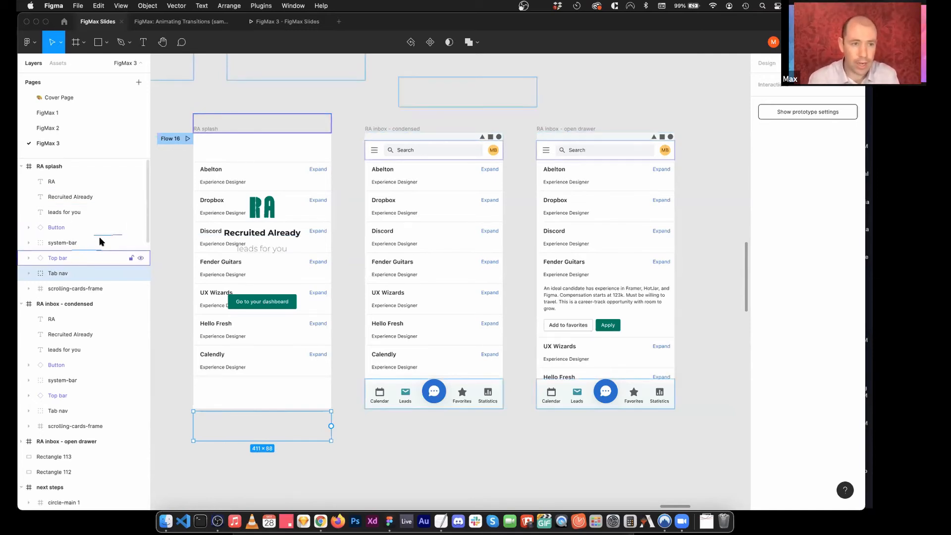
# Step: Undo the layer visibility changes and the off-frame moves of Tab nav, Top bar and system-bar in RA splash
pyautogui.click(141, 228)
pyautogui.press('super+z')
pyautogui.press('super+z')
pyautogui.press('super+z')
pyautogui.press('super+z')
pyautogui.press('super+z')
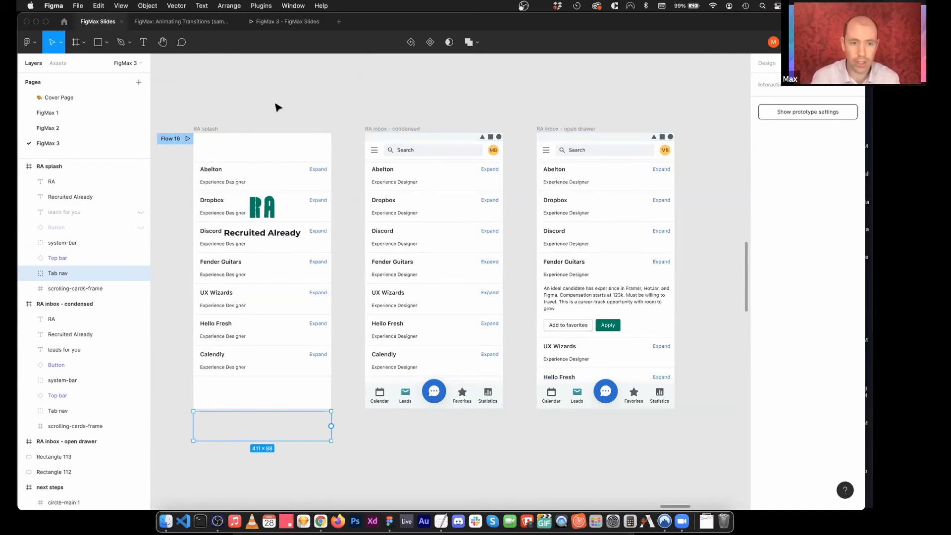
pyautogui.press('super+z')
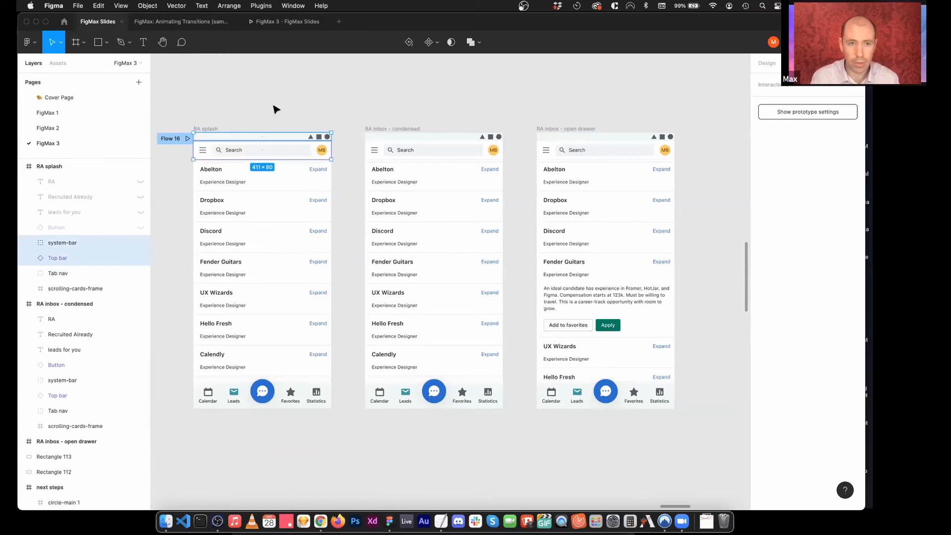
# Step: Move only the system-bar of RA splash straight up until it is completely above the frame
pyautogui.click(273, 125)
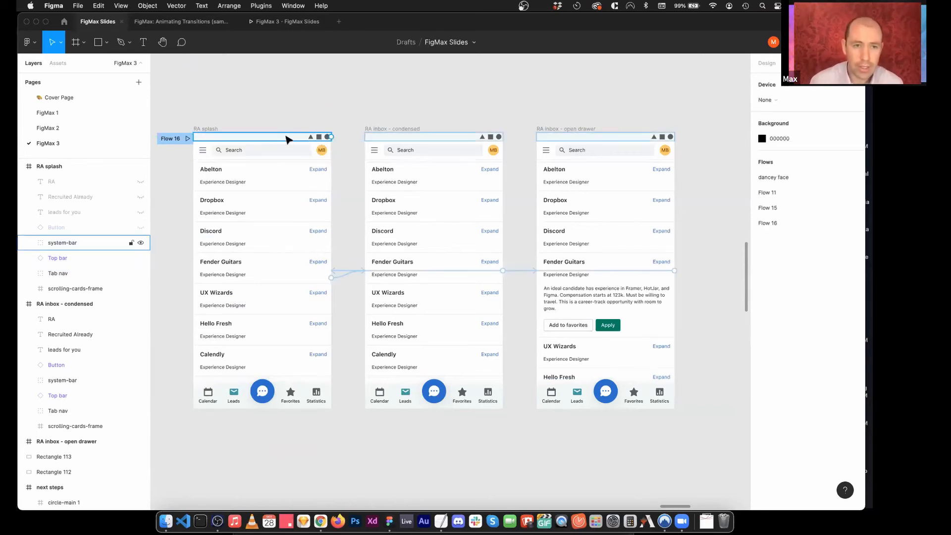
pyautogui.click(288, 140)
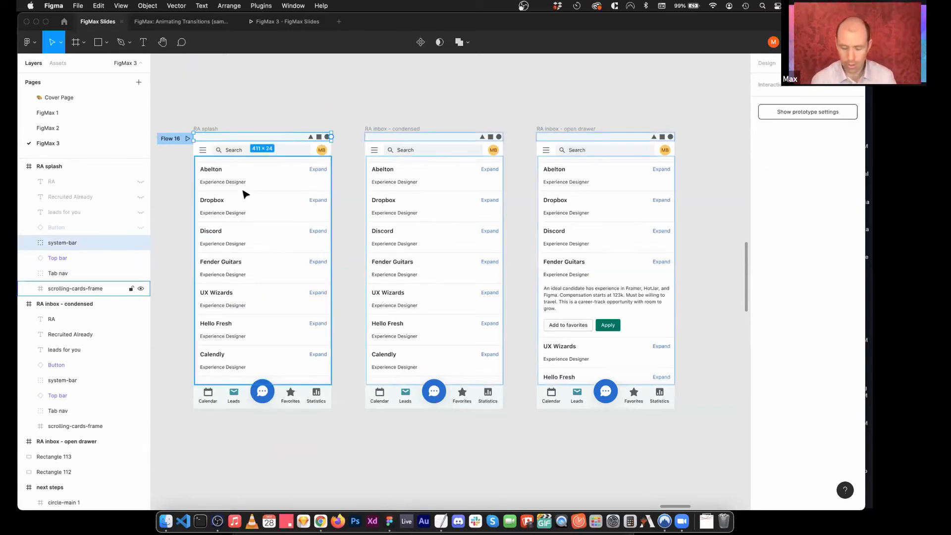
pyautogui.hotkey('shift', 'Up')
pyautogui.hotkey('shift', 'Up')
pyautogui.hotkey('shift', 'Up')
pyautogui.hotkey('shift', 'Up')
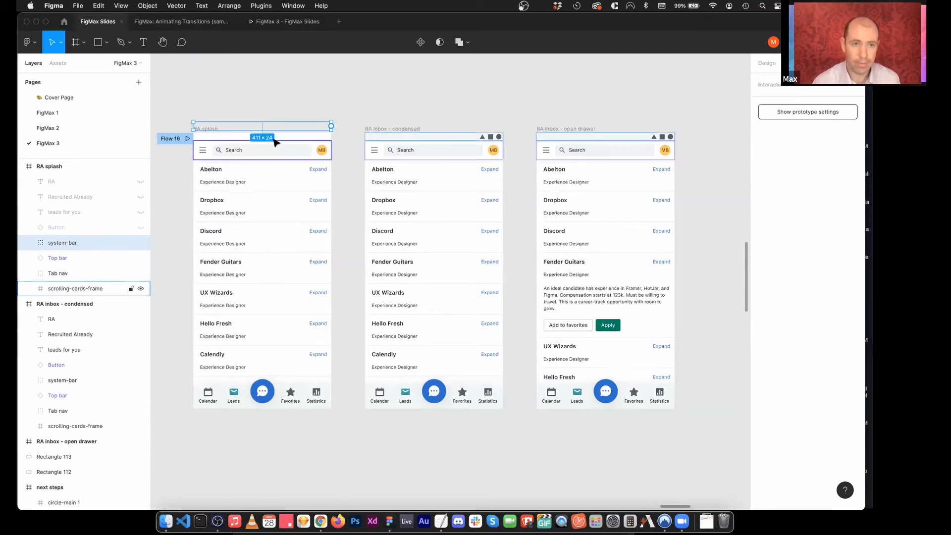
# Step: Move the Top bar of RA splash straight up until it is just above the frame, and check the prototype preview
pyautogui.click(70, 258)
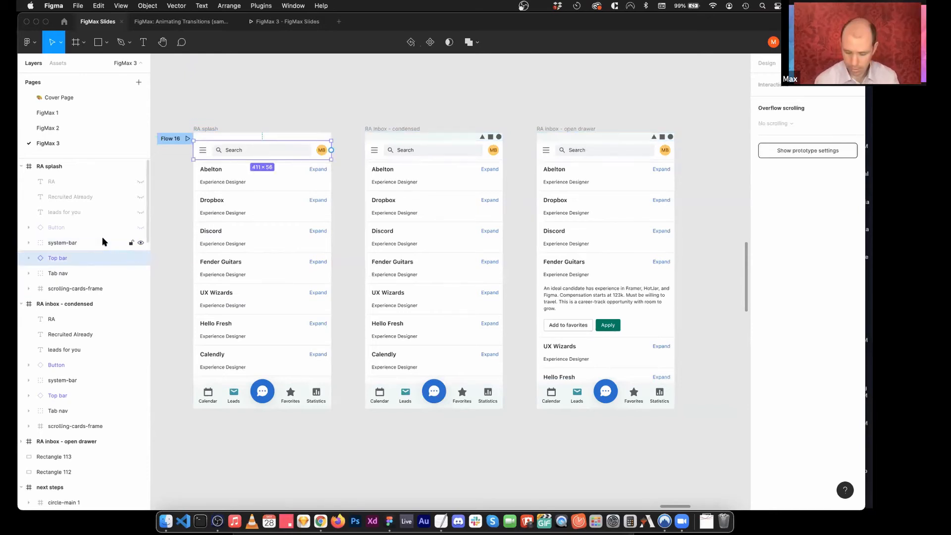
pyautogui.hotkey('shift', 'Up')
pyautogui.hotkey('shift', 'Up')
pyautogui.hotkey('shift', 'Up')
pyautogui.hotkey('shift', 'Up')
pyautogui.hotkey('shift', 'Up')
pyautogui.hotkey('shift', 'Up')
pyautogui.hotkey('shift', 'Up')
pyautogui.hotkey('shift', 'Up')
pyautogui.hotkey('shift', 'Up')
pyautogui.hotkey('shift', 'Up')
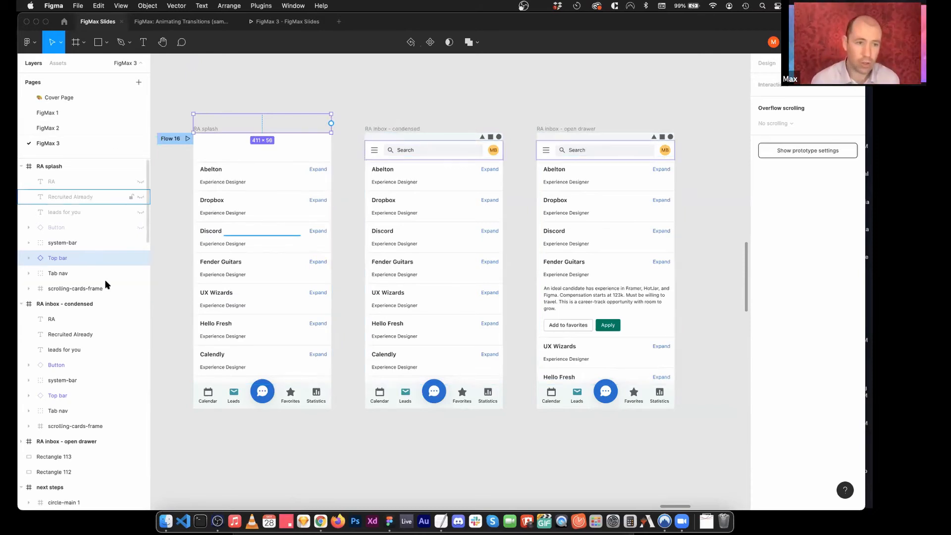
pyautogui.click(276, 21)
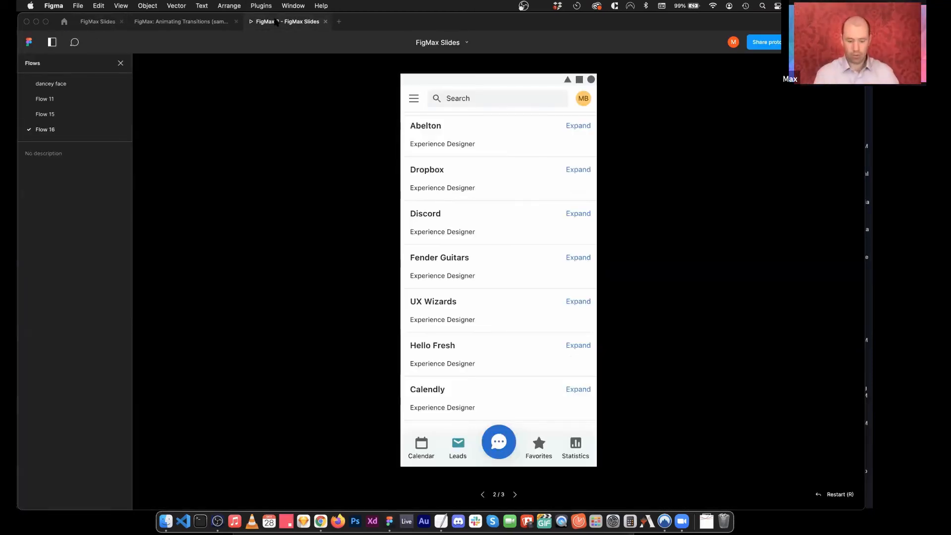
pyautogui.press('r')
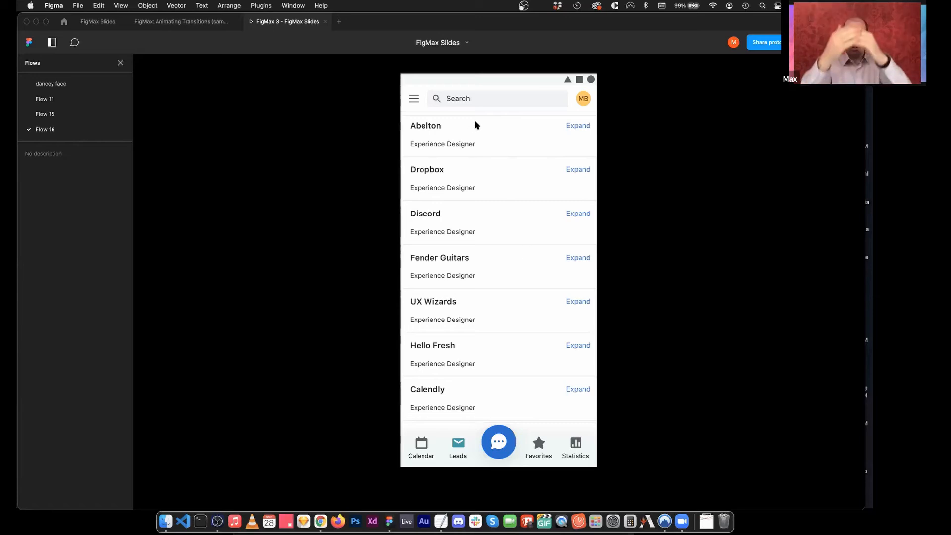
pyautogui.click(103, 24)
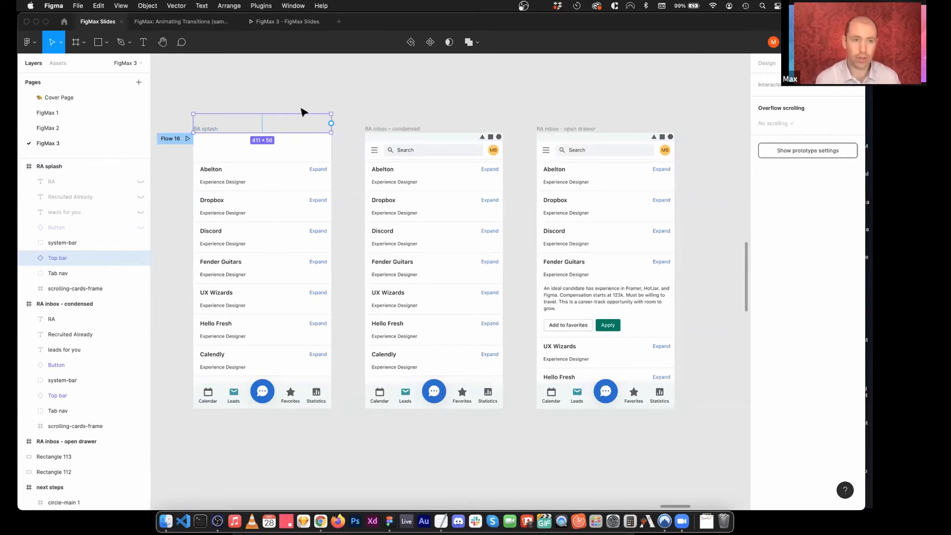
# Step: Raise the Top bar of RA splash further so it clears the frame with a gap, and check the prototype preview
pyautogui.click(82, 238)
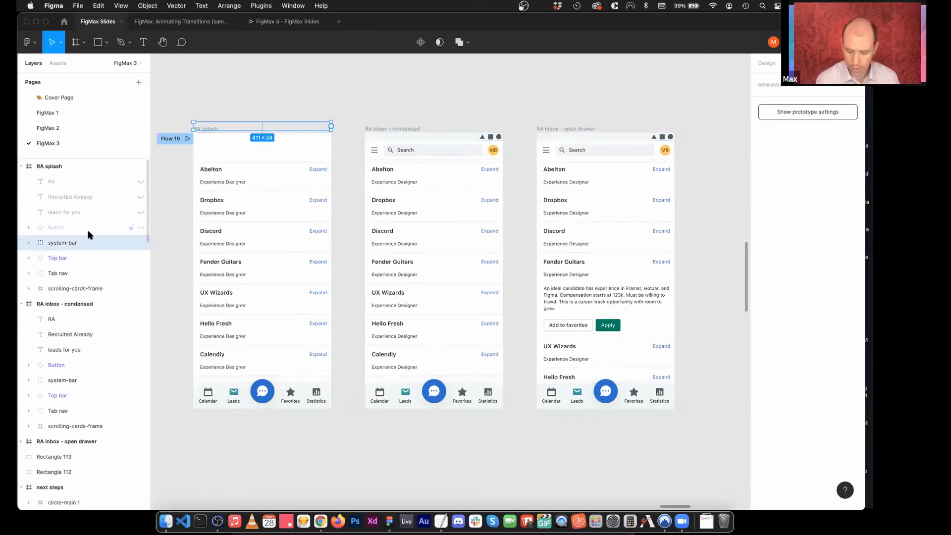
pyautogui.click(60, 259)
pyautogui.click(61, 149)
pyautogui.click(285, 22)
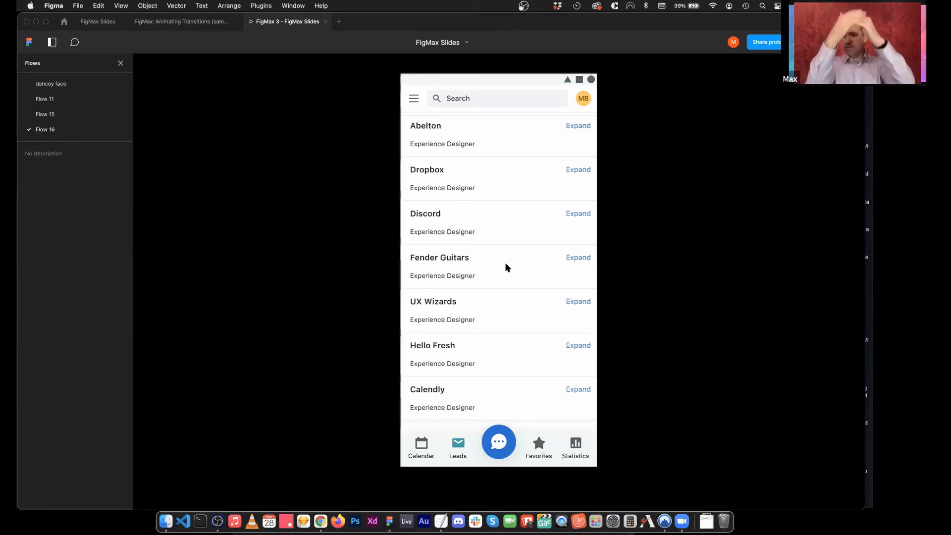
pyautogui.click(94, 22)
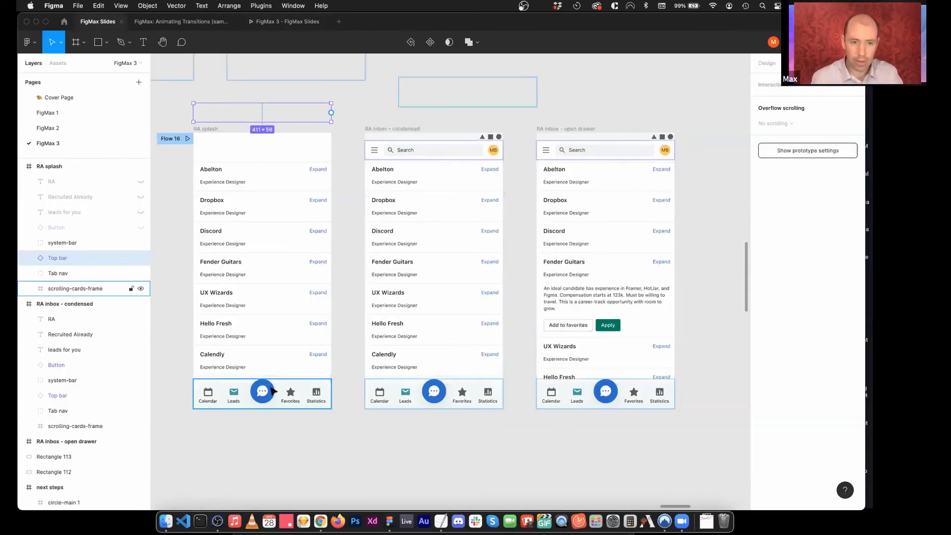
# Step: Move the Tab nav of RA splash straight down until it is completely below the frame
pyautogui.click(272, 398)
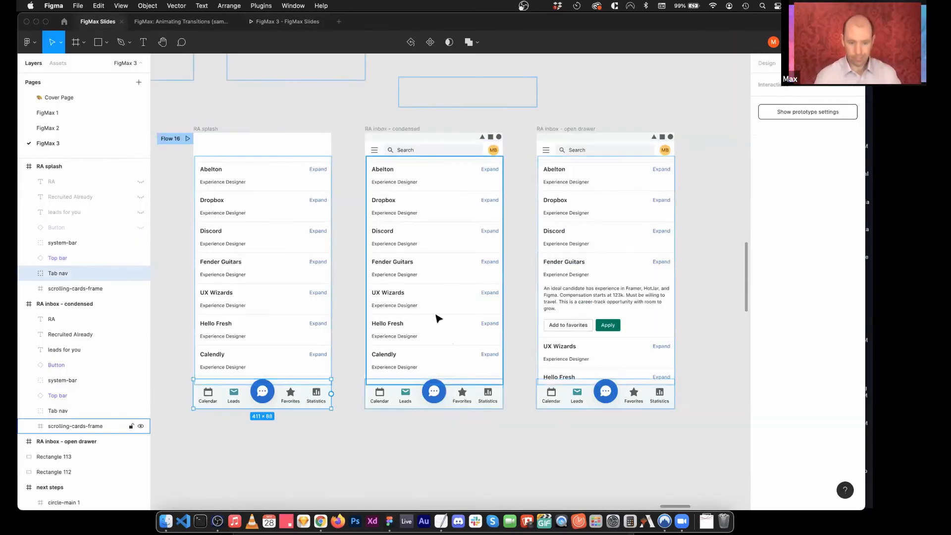
pyautogui.hotkey('shift', 'Down')
pyautogui.hotkey('shift', 'Down')
pyautogui.hotkey('shift', 'Down')
pyautogui.hotkey('shift', 'Down')
pyautogui.hotkey('shift', 'Down')
pyautogui.hotkey('shift', 'Down')
pyautogui.hotkey('shift', 'Down')
pyautogui.hotkey('shift', 'Down')
pyautogui.hotkey('shift', 'Down')
pyautogui.hotkey('shift', 'Down')
pyautogui.hotkey('shift', 'Down')
pyautogui.hotkey('shift', 'Down')
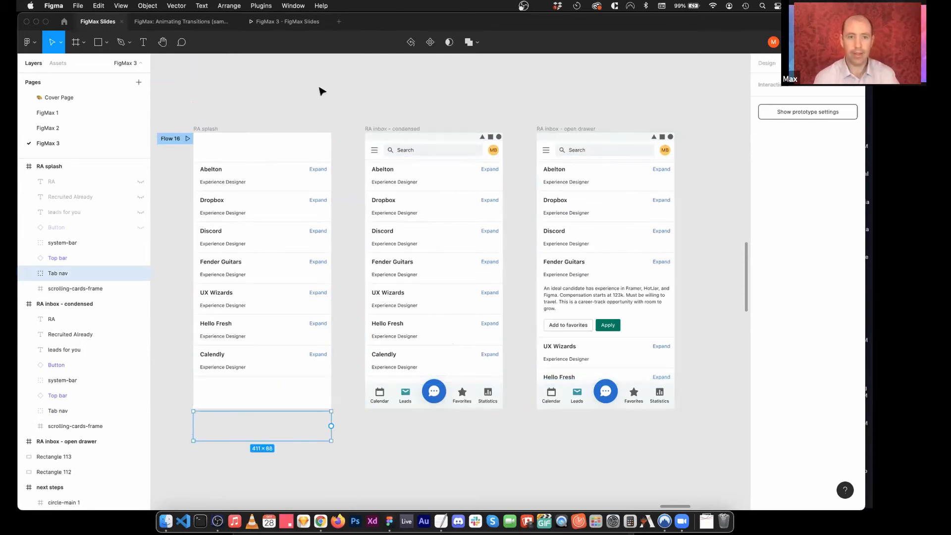
# Step: Expand the scrolling-cards-frame of RA splash and select its rows from walmart-row through calendly-row
pyautogui.click(259, 278)
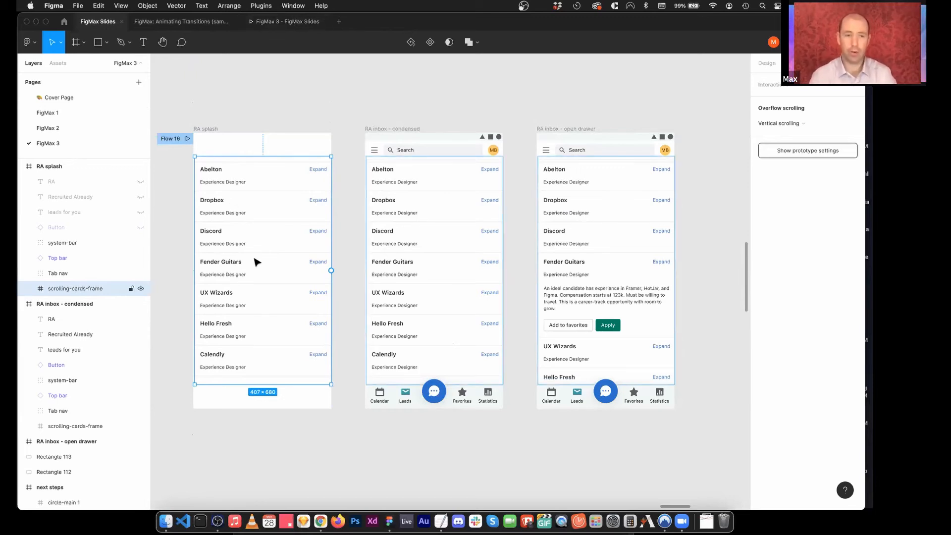
pyautogui.click(28, 288)
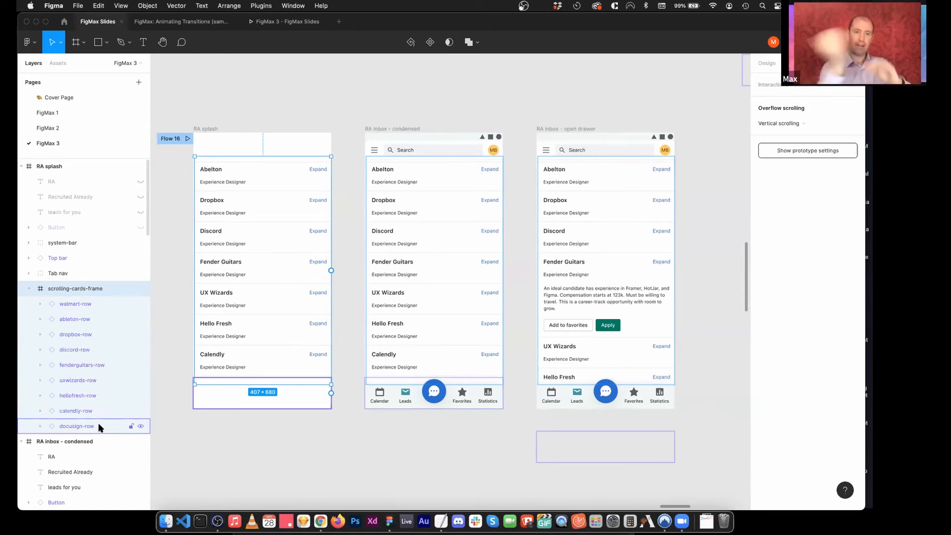
pyautogui.click(89, 410)
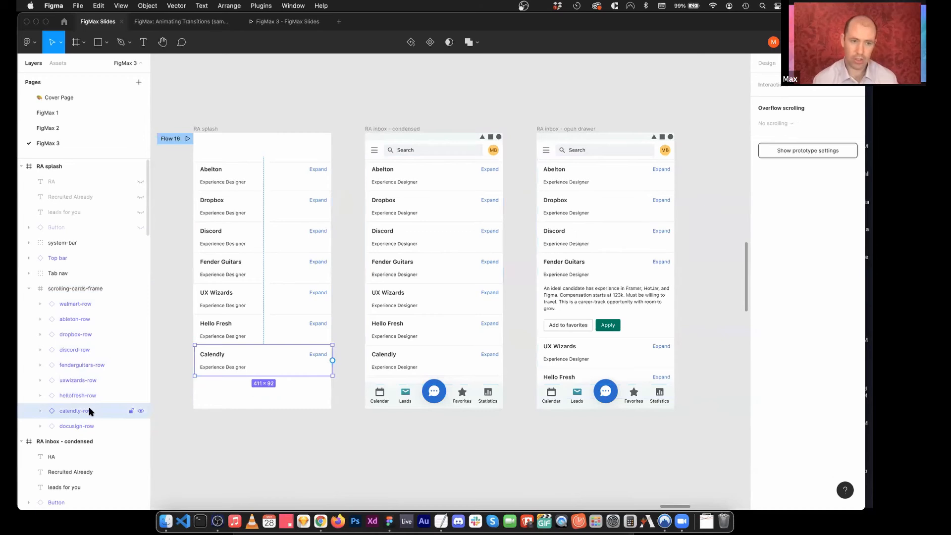
pyautogui.keyDown('shift'); pyautogui.click(92, 303); pyautogui.keyUp('shift')
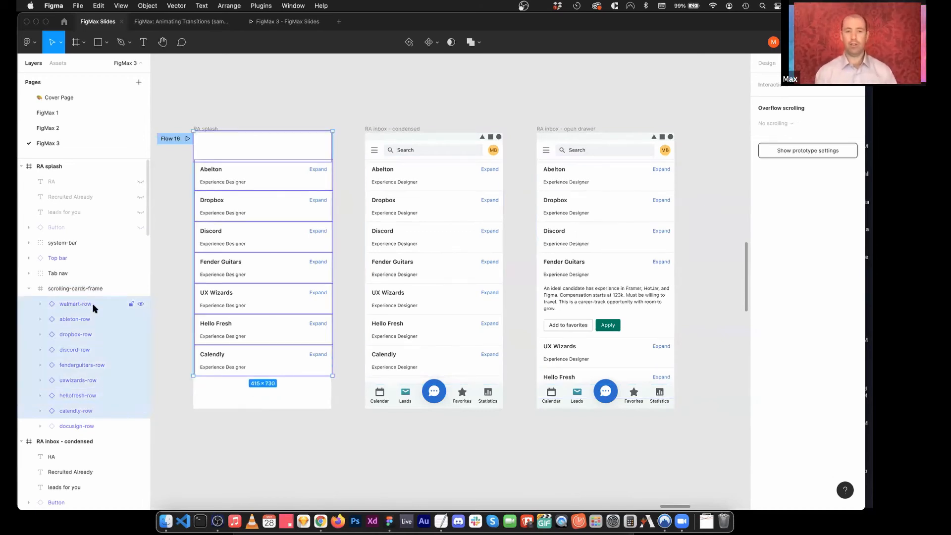
pyautogui.hotkey('shift', 'Right')
pyautogui.hotkey('shift', 'Right')
pyautogui.hotkey('shift', 'Right')
pyautogui.hotkey('shift', 'Right')
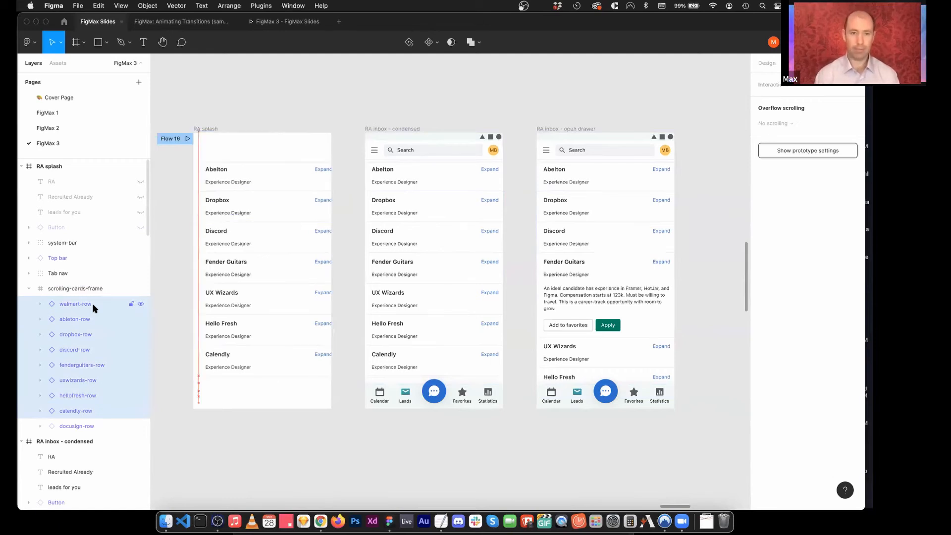
pyautogui.hotkey('shift', 'Down')
pyautogui.hotkey('shift', 'Left')
pyautogui.hotkey('shift', 'Up')
pyautogui.hotkey('shift', 'Left')
pyautogui.hotkey('shift', 'Left')
pyautogui.hotkey('shift', 'Left')
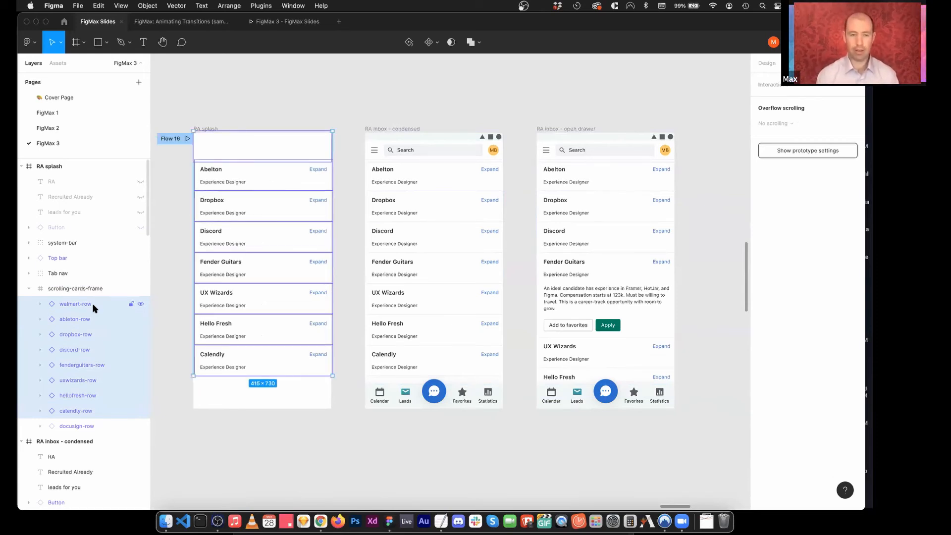
# Step: Move the rows walmart-row through calendly-row of RA splash eight large nudges to the right
pyautogui.hotkey('shift', 'Right')
pyautogui.hotkey('shift', 'Right')
pyautogui.hotkey('shift', 'Right')
pyautogui.hotkey('shift', 'Right')
pyautogui.hotkey('shift', 'Right')
pyautogui.hotkey('shift', 'Right')
pyautogui.hotkey('shift', 'Right')
pyautogui.hotkey('shift', 'Right')
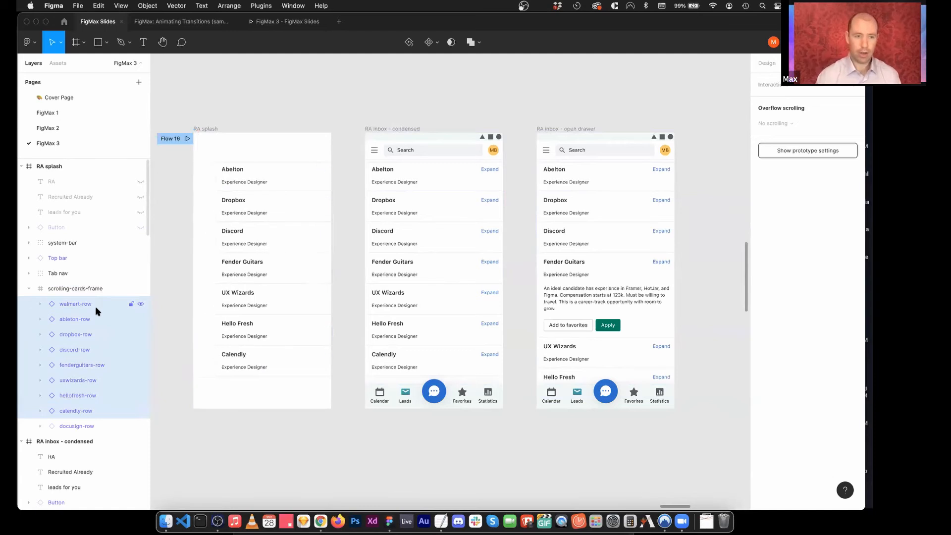
# Step: Move only the rows walmart-row through hellofresh-row another eight large nudges right, leaving calendly-row behind as the first stagger
pyautogui.click(84, 396)
pyautogui.keyDown('shift'); pyautogui.click(82, 304); pyautogui.keyUp('shift')
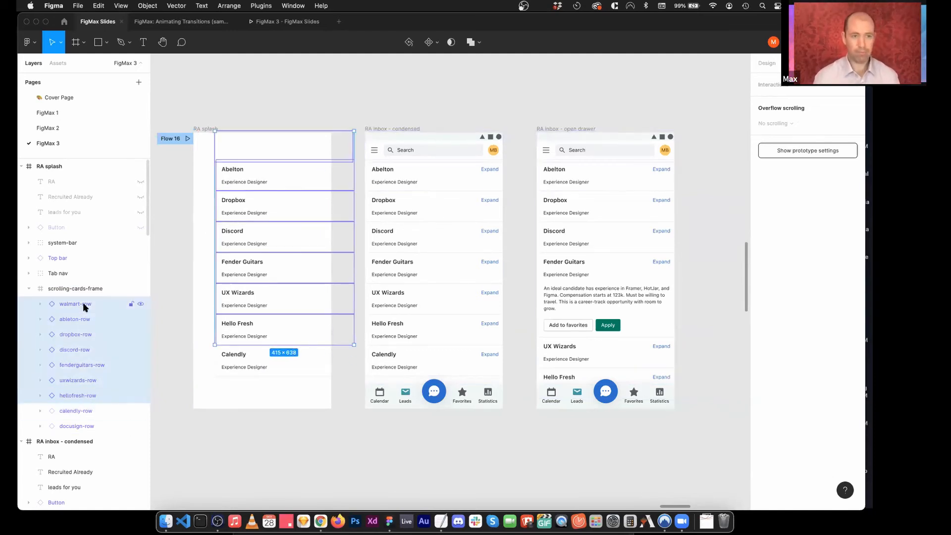
pyautogui.hotkey('shift', 'Right')
pyautogui.hotkey('shift', 'Right')
pyautogui.hotkey('shift', 'Right')
pyautogui.hotkey('shift', 'Right')
pyautogui.hotkey('shift', 'Right')
pyautogui.hotkey('shift', 'Right')
pyautogui.hotkey('shift', 'Right')
pyautogui.hotkey('shift', 'Right')
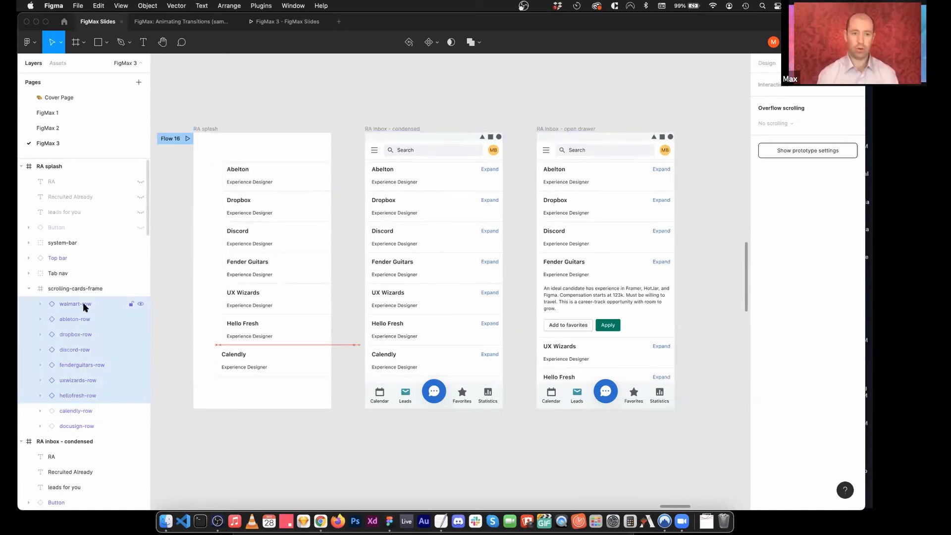
pyautogui.hotkey('shift', 'Down')
pyautogui.hotkey('shift', 'Down')
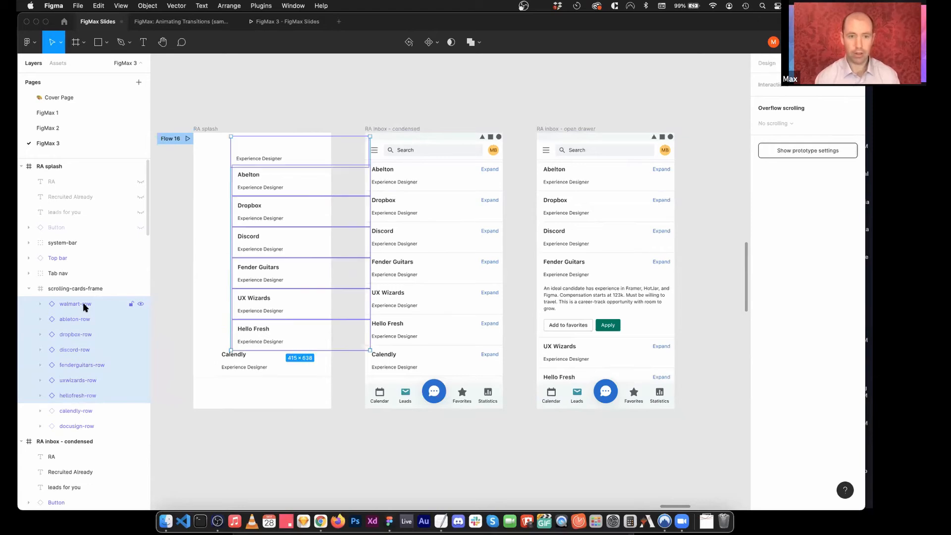
pyautogui.hotkey('shift', 'Up')
pyautogui.hotkey('shift', 'Up')
pyautogui.hotkey('shift', 'Left')
pyautogui.hotkey('shift', 'Left')
pyautogui.hotkey('shift', 'Left')
pyautogui.hotkey('shift', 'Left')
pyautogui.hotkey('shift', 'Left')
pyautogui.hotkey('shift', 'Left')
pyautogui.hotkey('shift', 'Left')
pyautogui.hotkey('shift', 'Left')
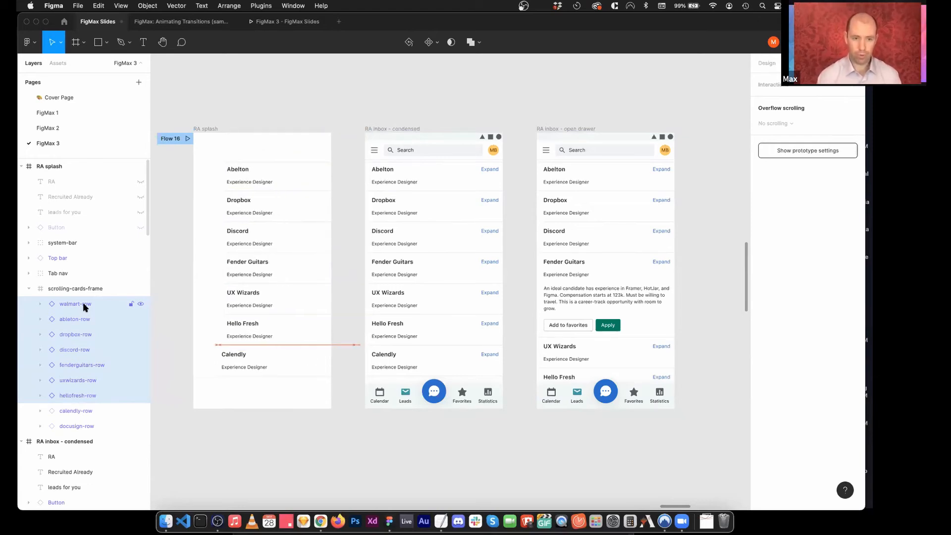
pyautogui.hotkey('shift', 'Right')
pyautogui.hotkey('shift', 'Right')
pyautogui.hotkey('shift', 'Right')
pyautogui.hotkey('shift', 'Right')
pyautogui.hotkey('shift', 'Right')
pyautogui.hotkey('shift', 'Right')
pyautogui.hotkey('shift', 'Right')
pyautogui.hotkey('shift', 'Right')
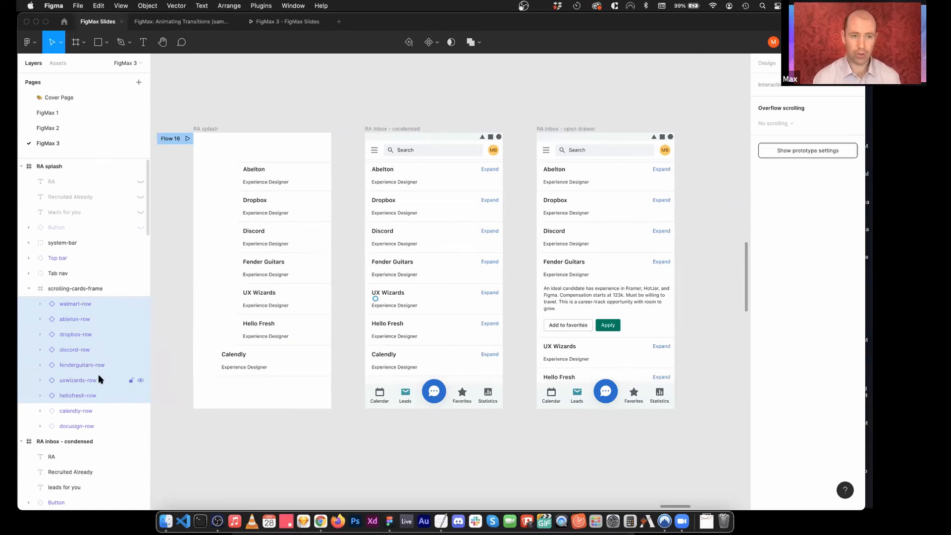
# Step: Move the rows walmart-row through uxwizards-row further right past hellofresh-row by the same stagger distance
pyautogui.click(69, 380)
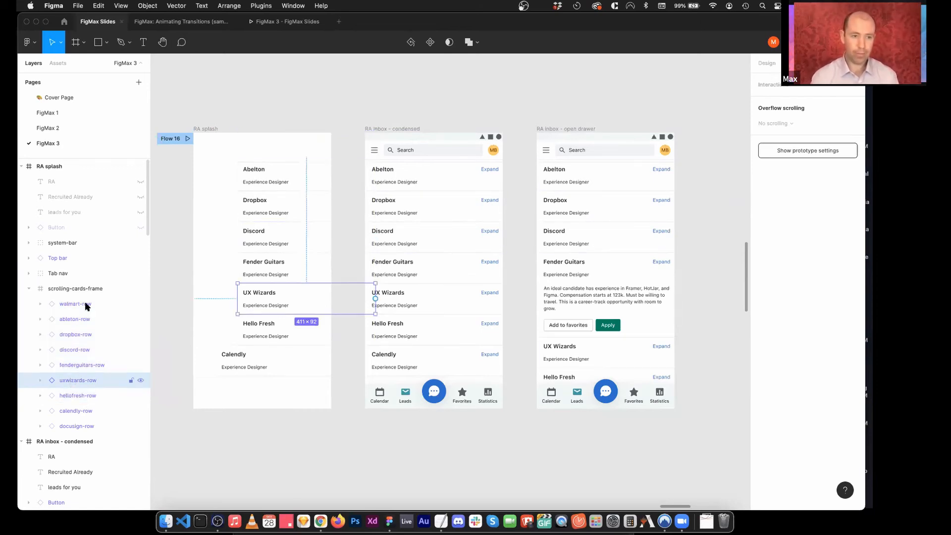
pyautogui.keyDown('shift'); pyautogui.click(77, 301); pyautogui.keyUp('shift')
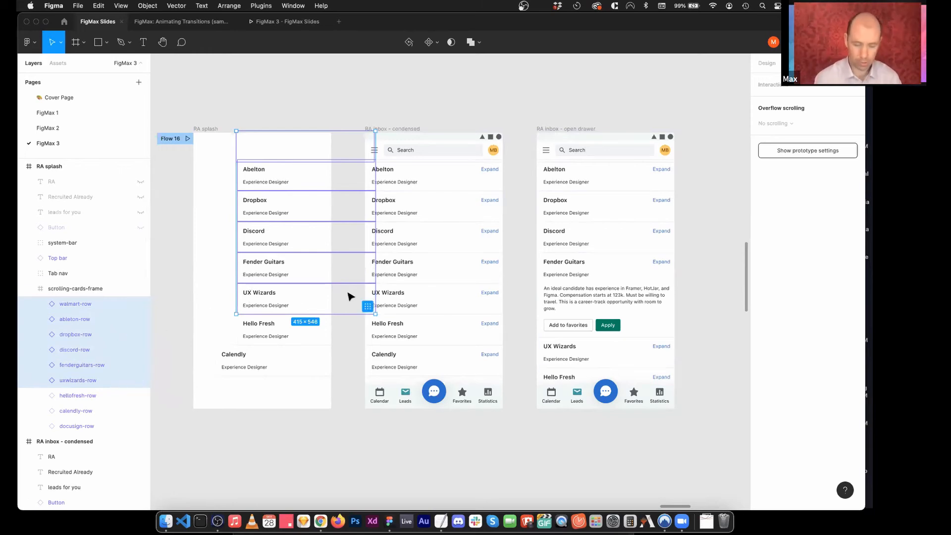
pyautogui.hotkey('shift', 'Right')
pyautogui.hotkey('shift', 'Right')
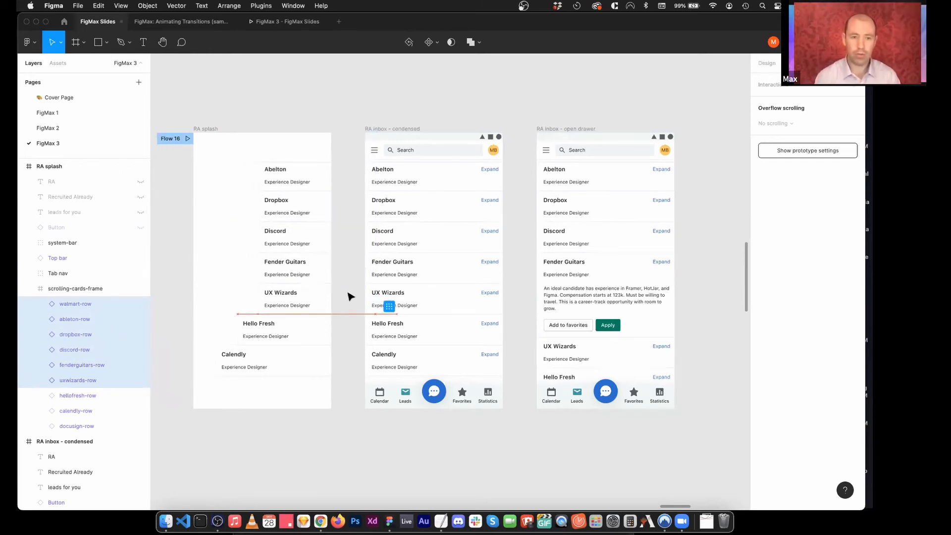
# Step: Move the rows walmart-row through fenderguitars-row of RA splash right past uxwizards-row by the same stagger distance
pyautogui.click(91, 364)
pyautogui.keyDown('shift'); pyautogui.click(82, 303); pyautogui.keyUp('shift')
pyautogui.hotkey('shift', 'Right')
pyautogui.hotkey('shift', 'Right')
pyautogui.hotkey('shift', 'Right')
pyautogui.hotkey('shift', 'Right')
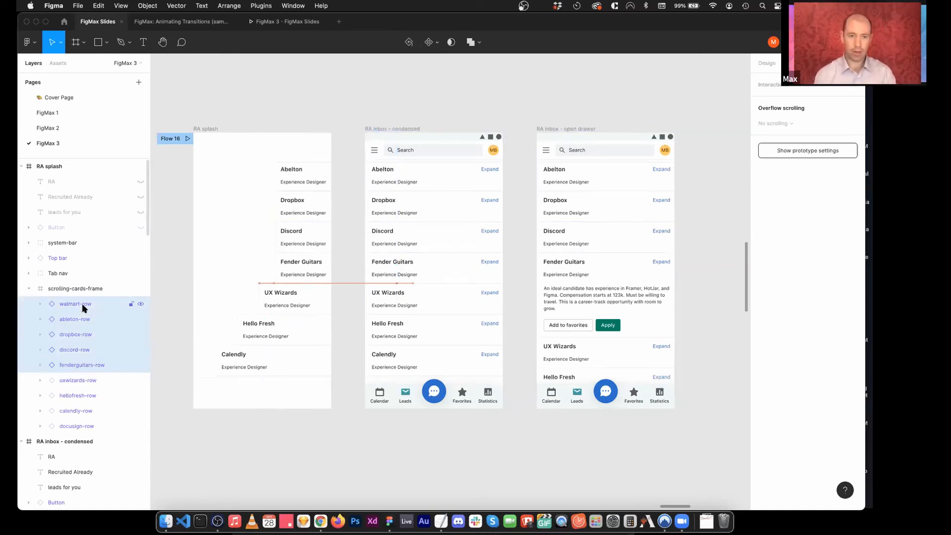
# Step: Move the rows walmart-row through discord-row of RA splash right past fenderguitars-row by the same stagger distance
pyautogui.click(79, 349)
pyautogui.keyDown('shift'); pyautogui.click(85, 303); pyautogui.keyUp('shift')
pyautogui.hotkey('shift', 'Right')
pyautogui.hotkey('shift', 'Right')
pyautogui.hotkey('shift', 'Right')
pyautogui.hotkey('shift', 'Right')
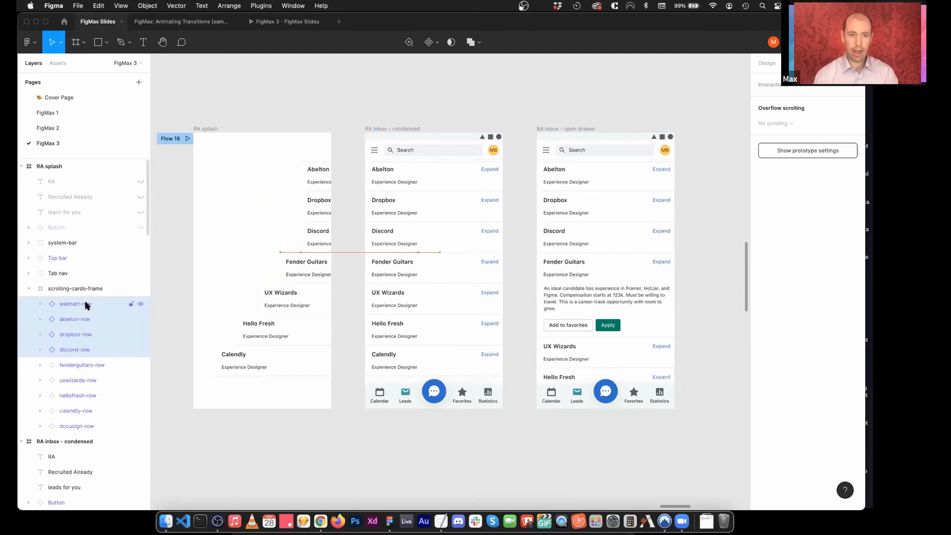
# Step: Move the rows walmart-row through dropbox-row of RA splash right past discord-row by the same stagger distance
pyautogui.click(68, 335)
pyautogui.keyDown('shift'); pyautogui.click(77, 304); pyautogui.keyUp('shift')
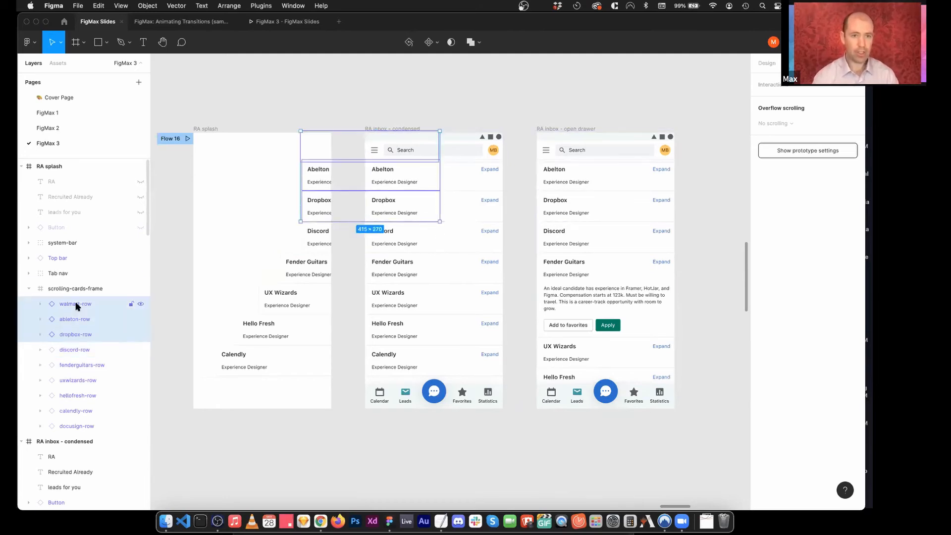
pyautogui.hotkey('shift', 'Right')
pyautogui.hotkey('shift', 'Right')
pyautogui.hotkey('shift', 'Right')
pyautogui.hotkey('shift', 'Right')
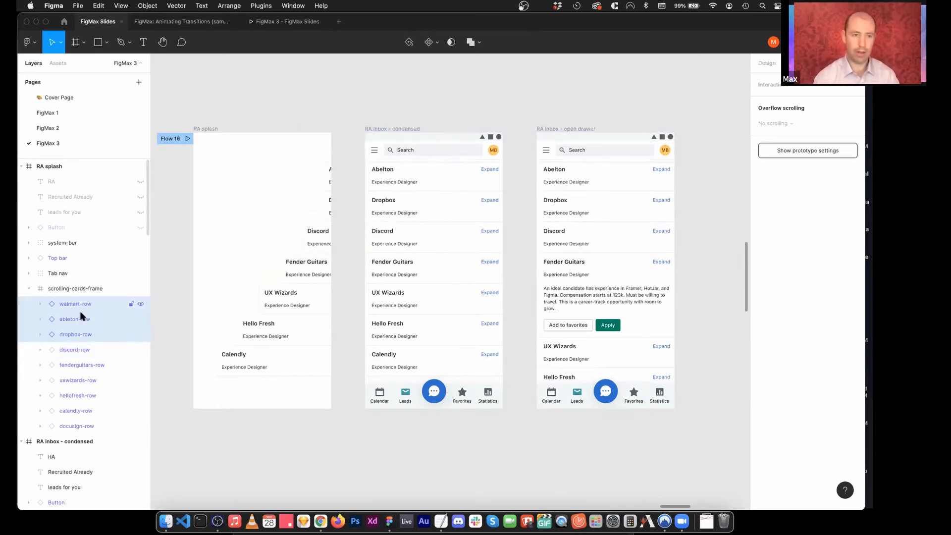
# Step: Move the rows walmart-row and ableton-row of RA splash further right past dropbox-row to complete the staggered offsets
pyautogui.click(81, 317)
pyautogui.keyDown('shift'); pyautogui.click(82, 304); pyautogui.keyUp('shift')
pyautogui.hotkey('shift', 'Right')
pyautogui.hotkey('shift', 'Right')
# Step: Move the whole scrolling-cards-frame of RA splash horizontally until it sits just outside the splash frame's right edge
pyautogui.click(81, 303)
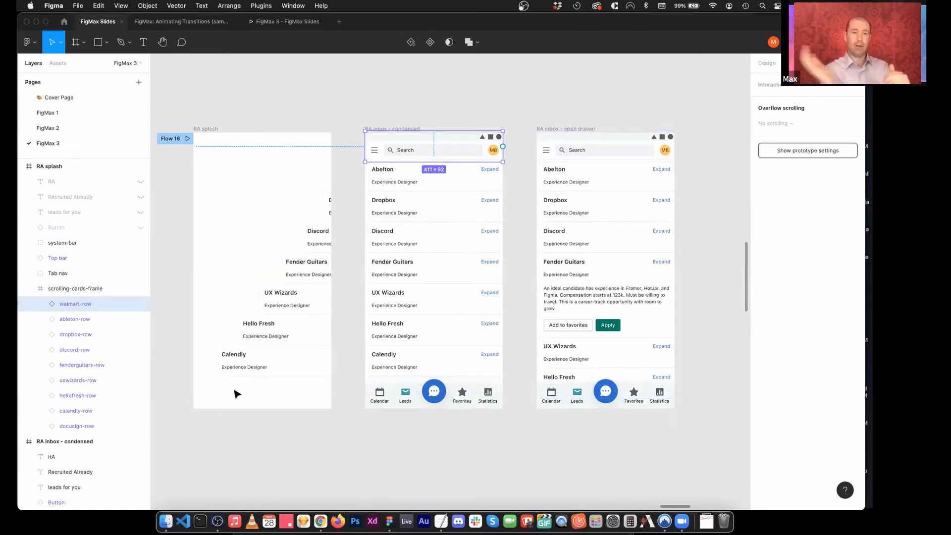
pyautogui.click(75, 289)
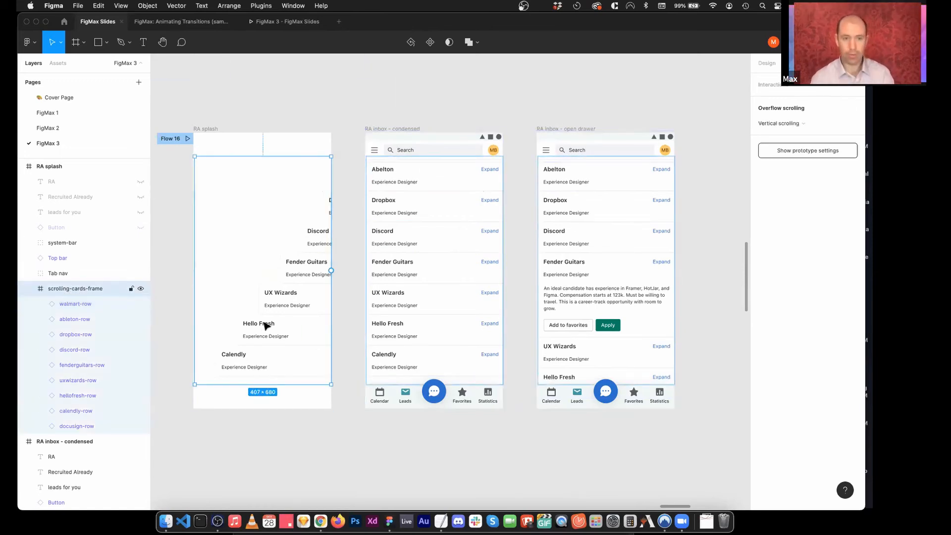
pyautogui.moveTo(266, 326); pyautogui.dragTo(399, 320)
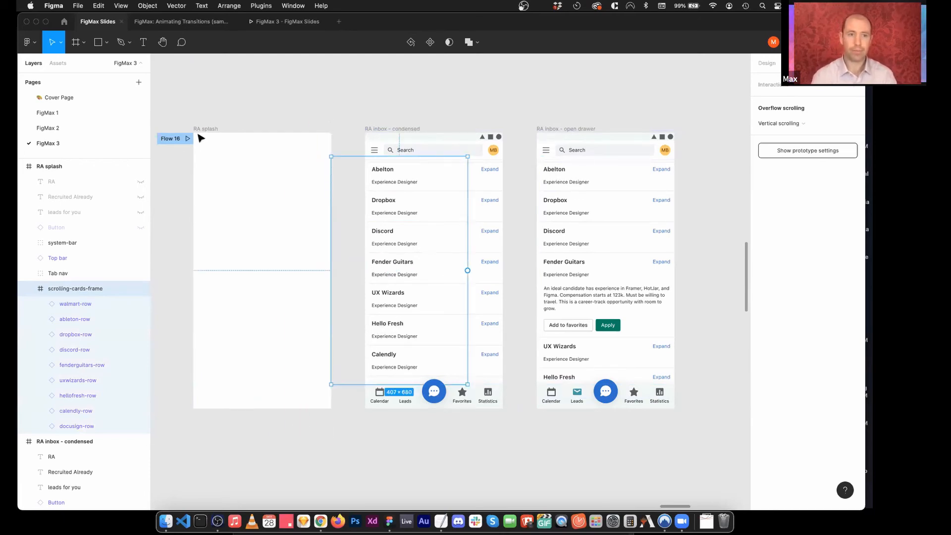
# Step: Unhide the Button, leads for you, Recruited Already and RA layers of RA splash
pyautogui.click(141, 228)
pyautogui.click(140, 212)
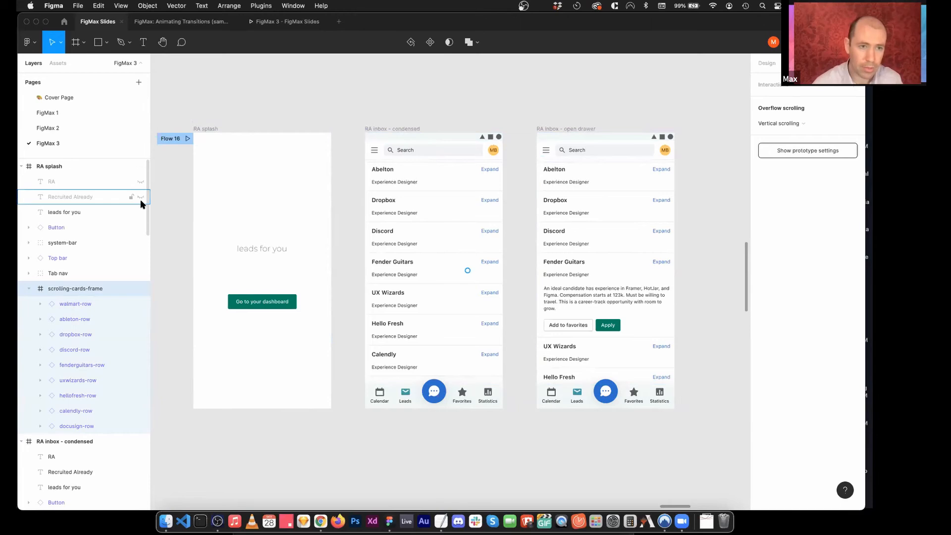
pyautogui.click(141, 197)
pyautogui.click(141, 181)
# Step: Restart the Flow 16 prototype preview and watch the inbox rows stagger in from the splash screen
pyautogui.click(286, 23)
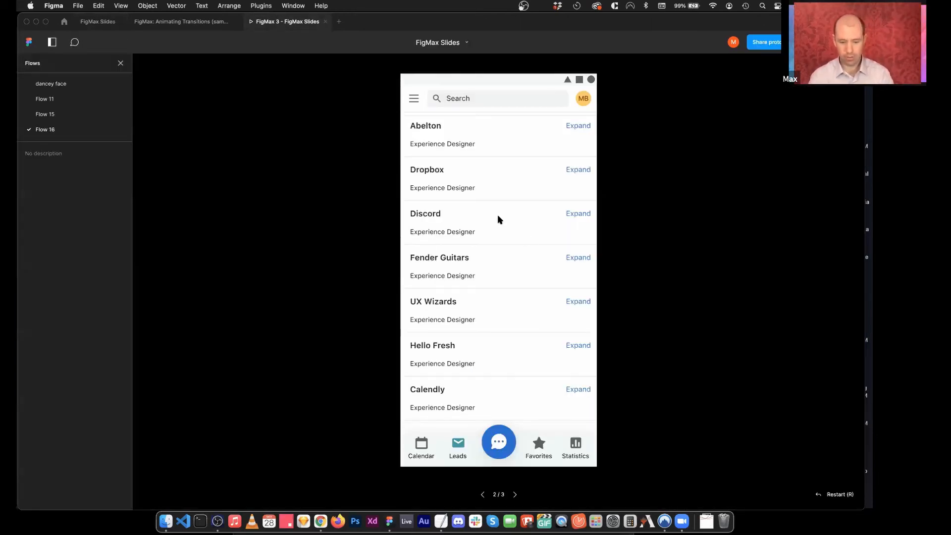
pyautogui.press('r')
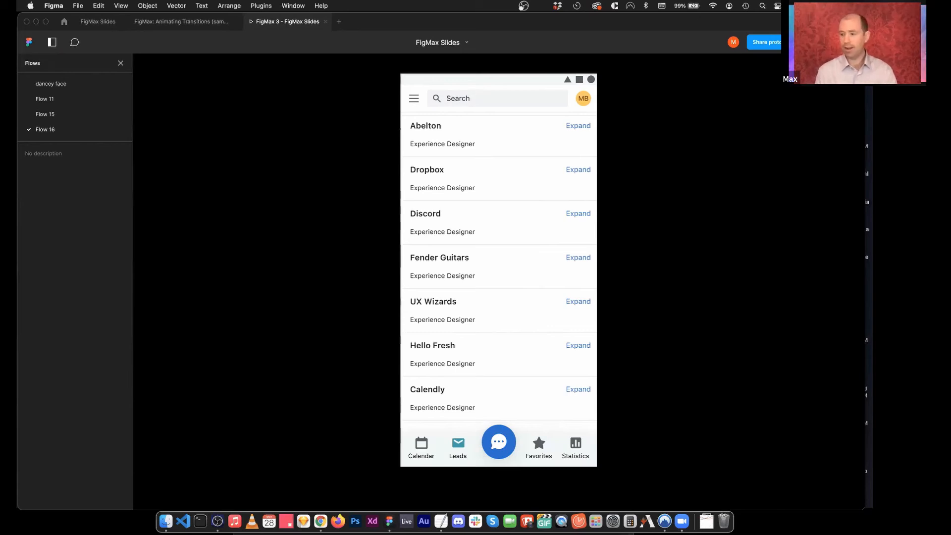
pyautogui.click(97, 22)
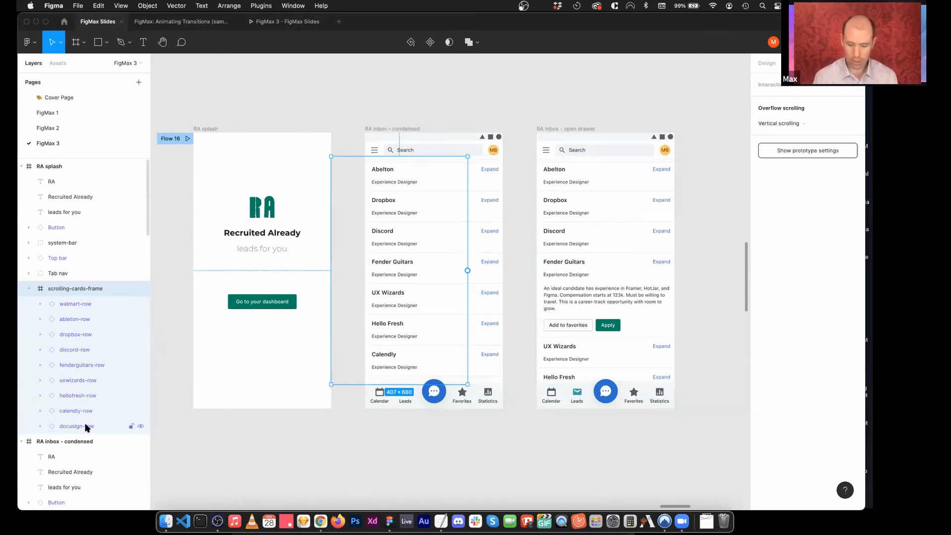
# Step: Nudge the scrolling-cards-frame of RA splash further right, away from the splash frame's edge
pyautogui.hotkey('shift', 'Right')
pyautogui.hotkey('shift', 'Right')
pyautogui.hotkey('shift', 'Right')
pyautogui.hotkey('shift', 'Right')
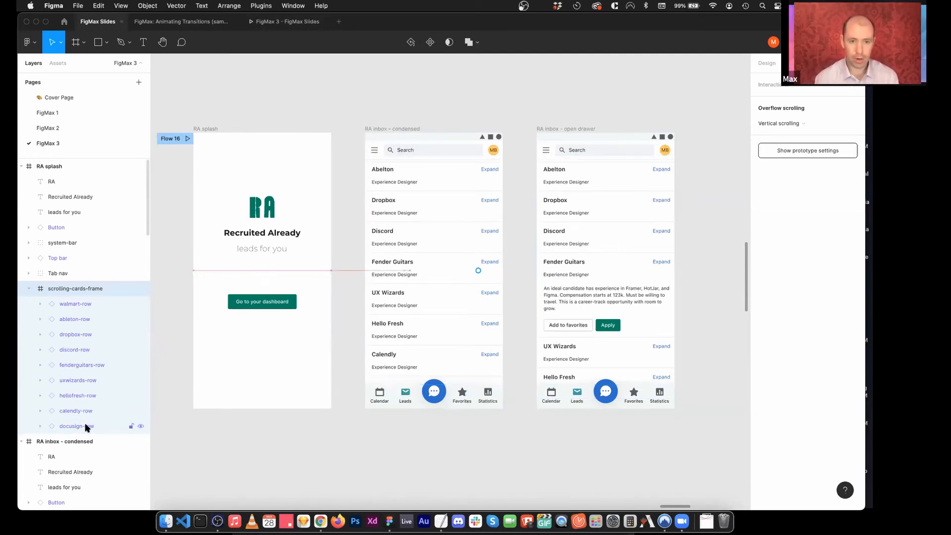
# Step: Move RA splash's Tab nav further below the frame, and its Top bar and system-bar further above it
pyautogui.click(69, 273)
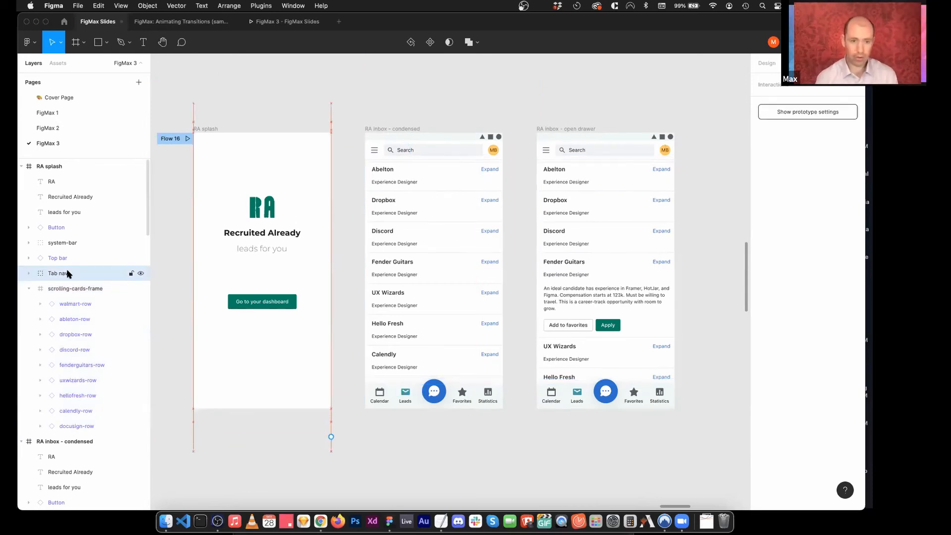
pyautogui.click(68, 258)
pyautogui.keyDown('shift'); pyautogui.click(72, 247); pyautogui.keyUp('shift')
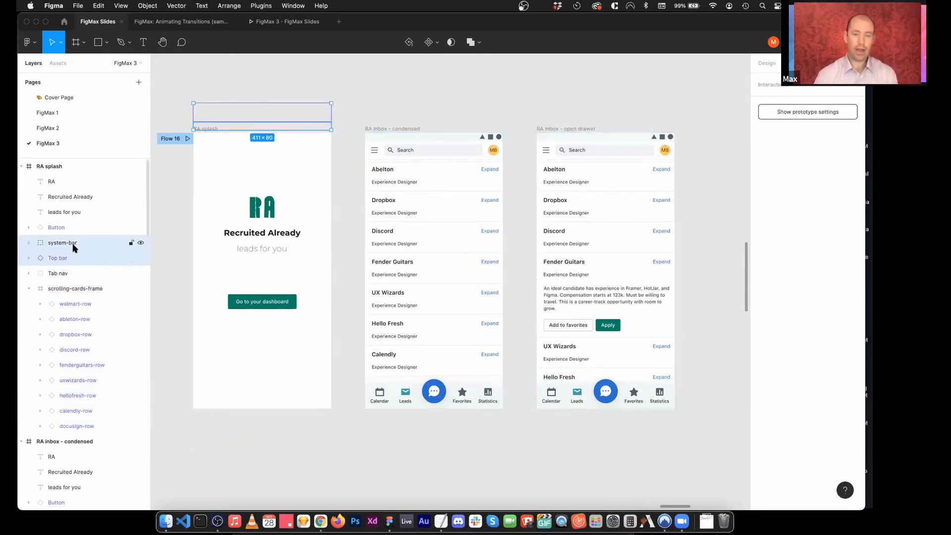
pyautogui.hotkey('shift', 'Up')
pyautogui.hotkey('shift', 'Up')
pyautogui.hotkey('shift', 'Up')
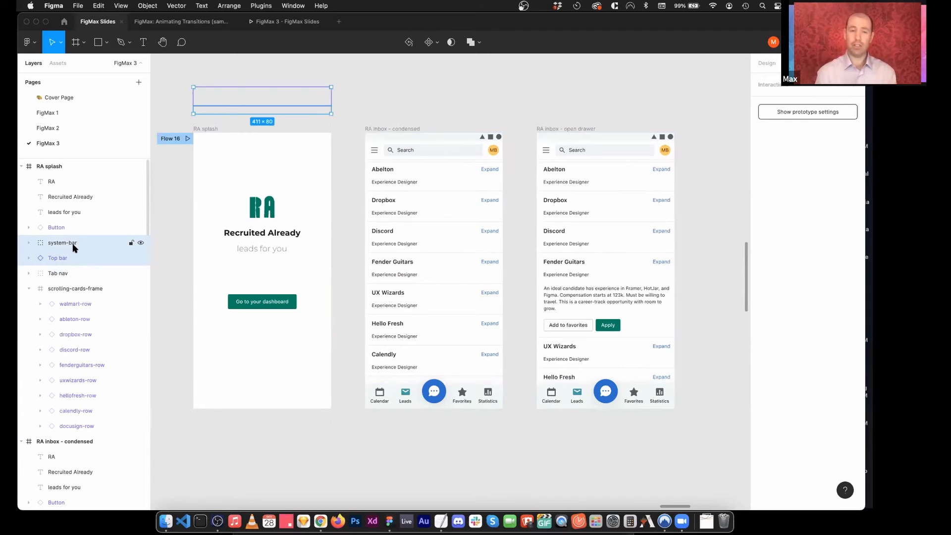
# Step: Replay the Flow 16 transition to check the motion of the bars and rows from their more distant starting positions
pyautogui.click(284, 22)
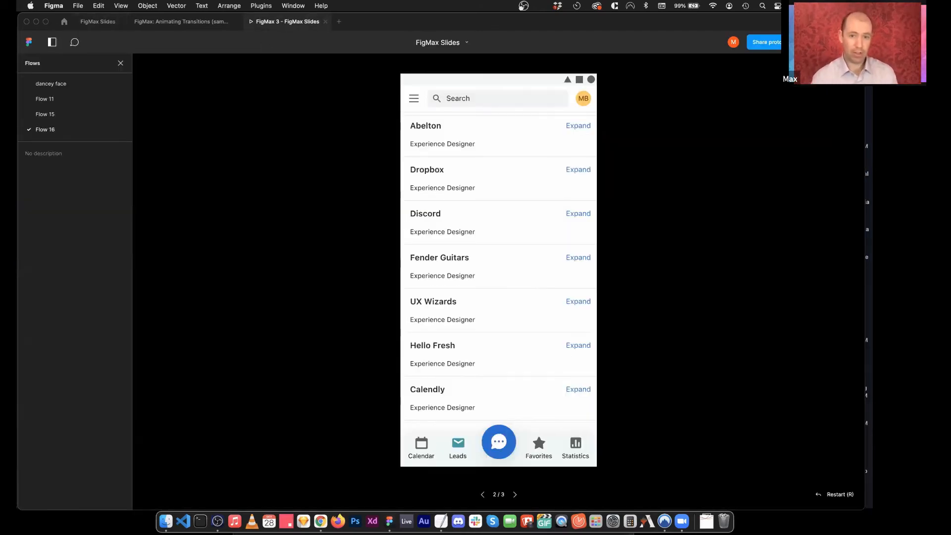
pyautogui.press('r')
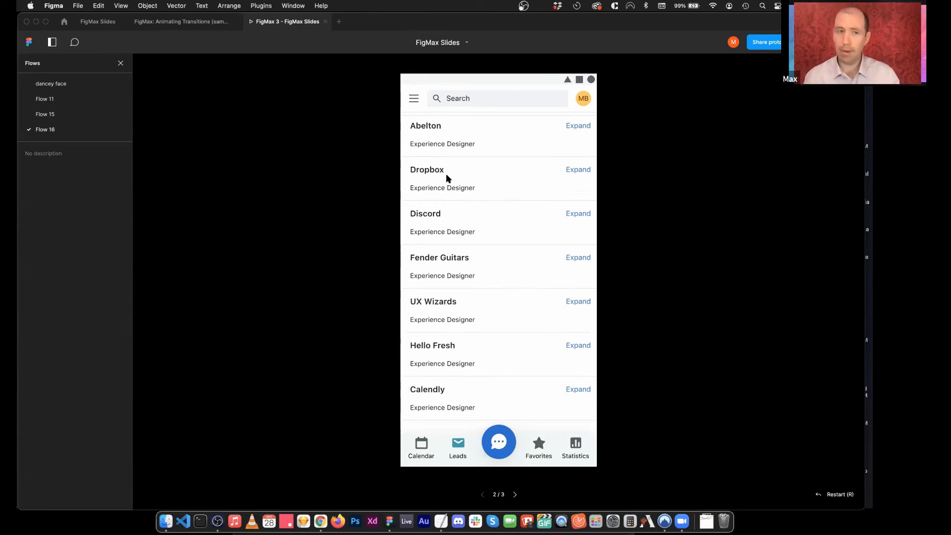
pyautogui.click(98, 21)
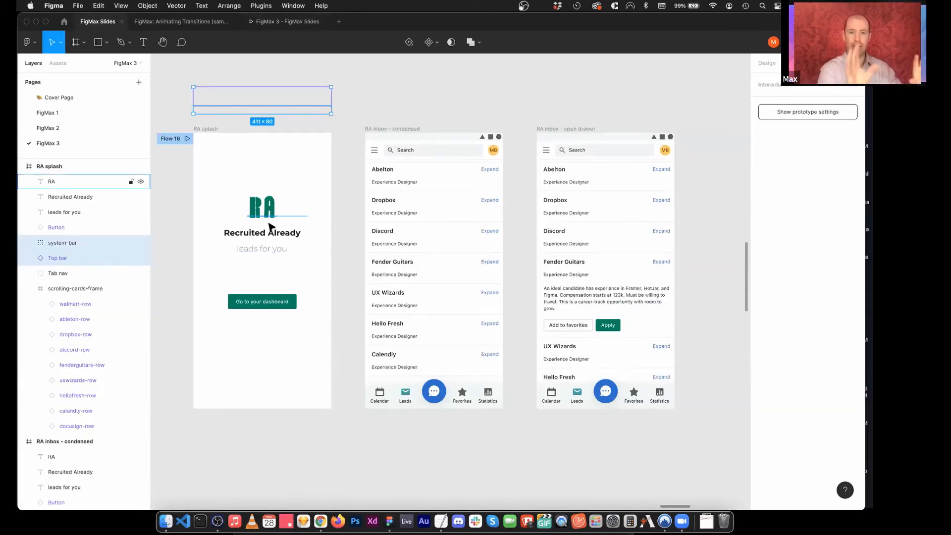
# Step: Copy the fender text, Add to favorites button and Apply button from the Fender Guitars row of RA inbox - open drawer
pyautogui.click(434, 276)
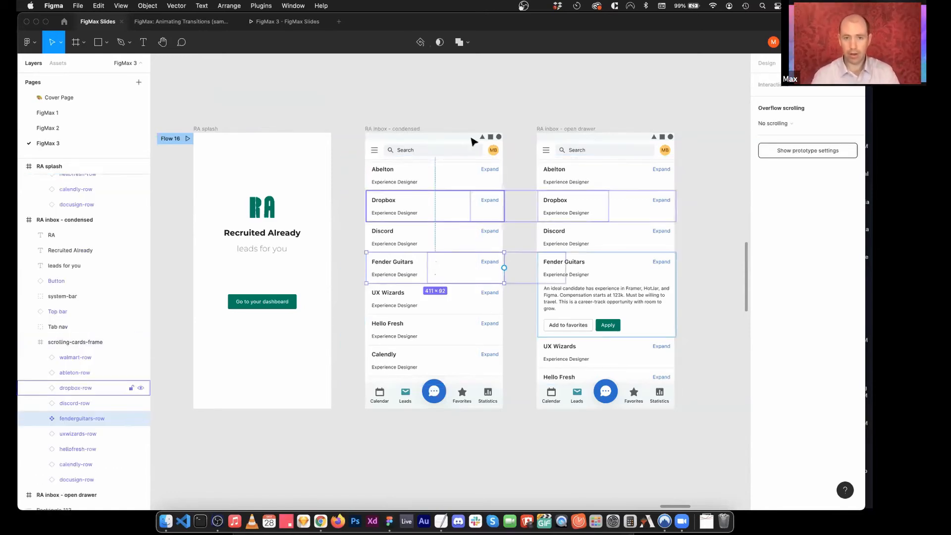
pyautogui.click(448, 99)
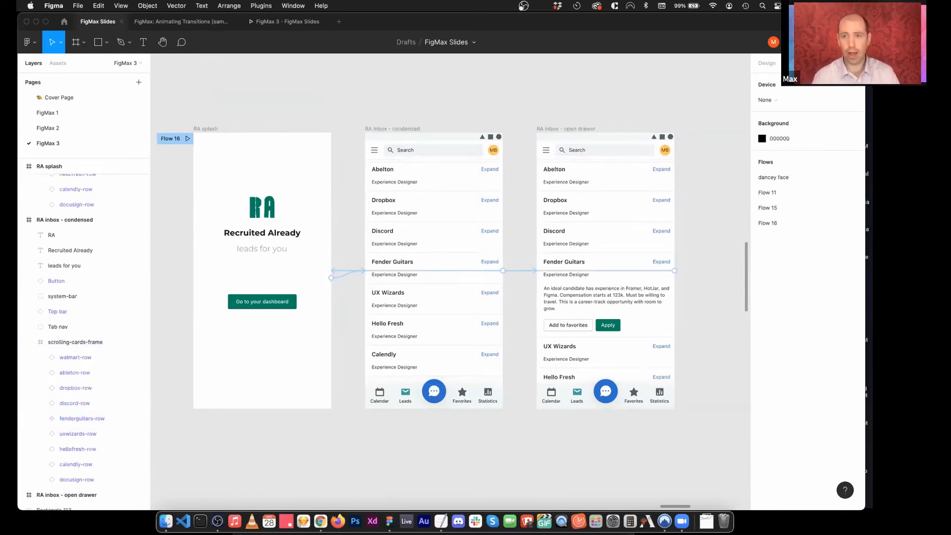
pyautogui.click(766, 63)
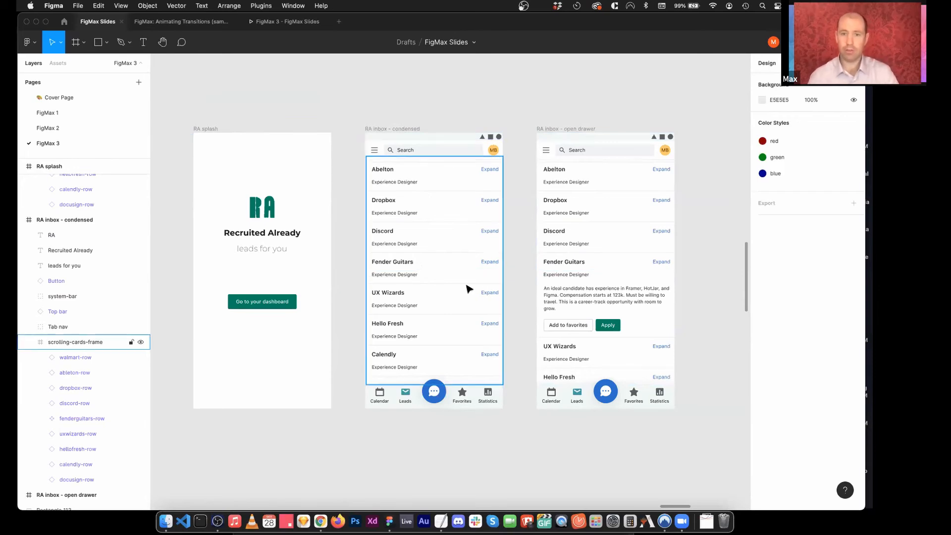
pyautogui.click(570, 296)
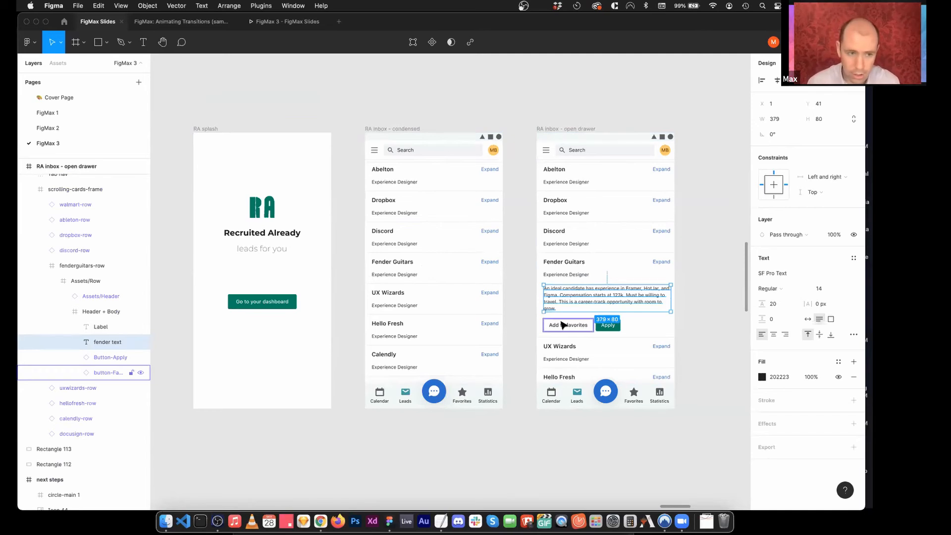
pyautogui.keyDown('shift'); pyautogui.click(563, 324); pyautogui.keyUp('shift')
pyautogui.keyDown('shift'); pyautogui.click(610, 326); pyautogui.keyUp('shift')
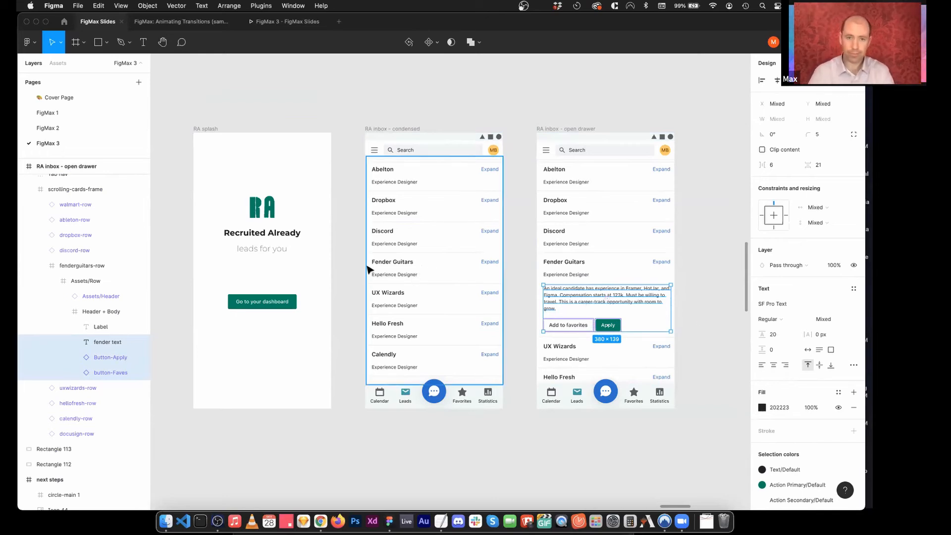
# Step: Paste the copied text and buttons into Header + Body of RA inbox - condensed's fenderguitars-row, and order them beneath Label in the layer stack
pyautogui.click(419, 265)
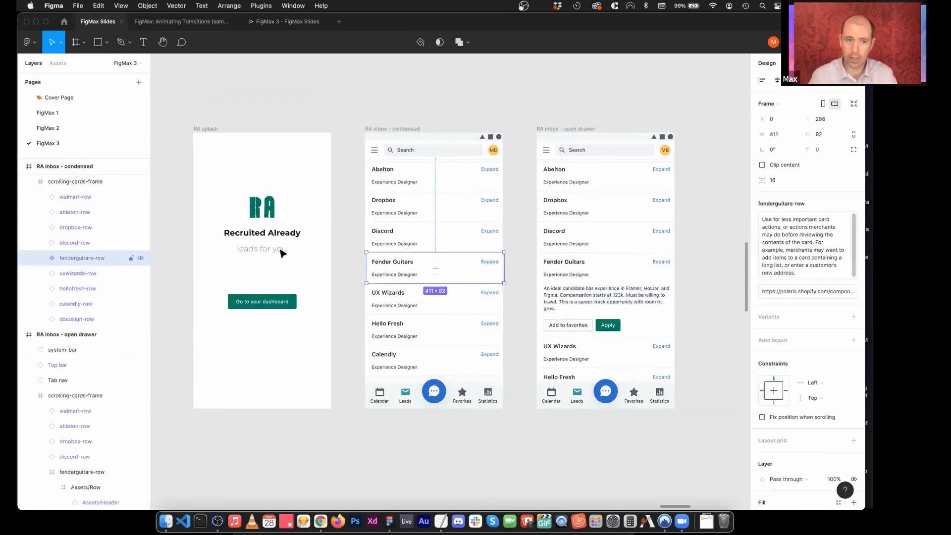
pyautogui.click(40, 259)
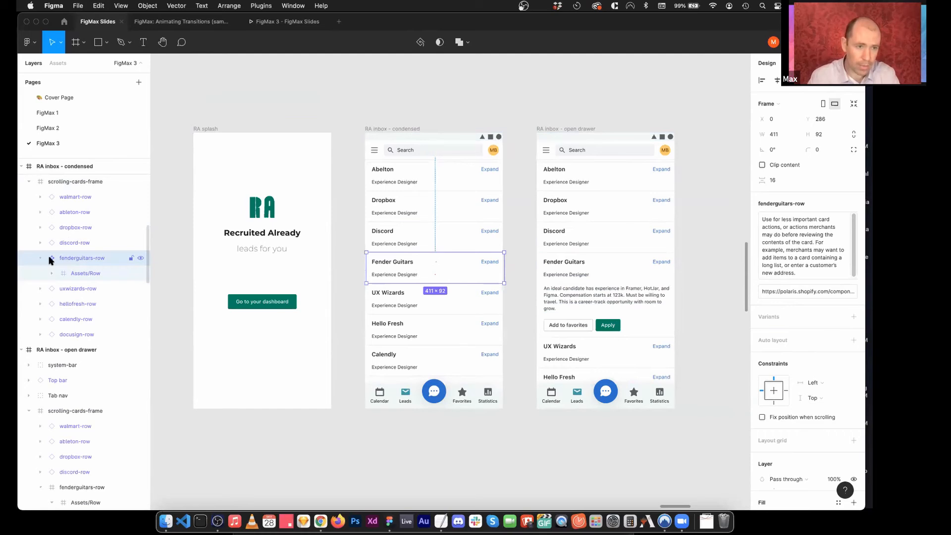
pyautogui.click(51, 274)
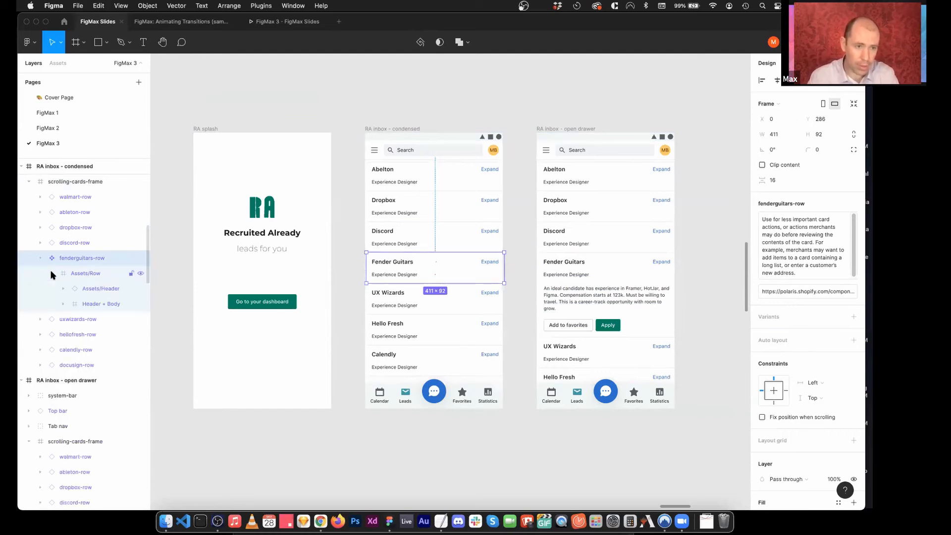
pyautogui.click(65, 303)
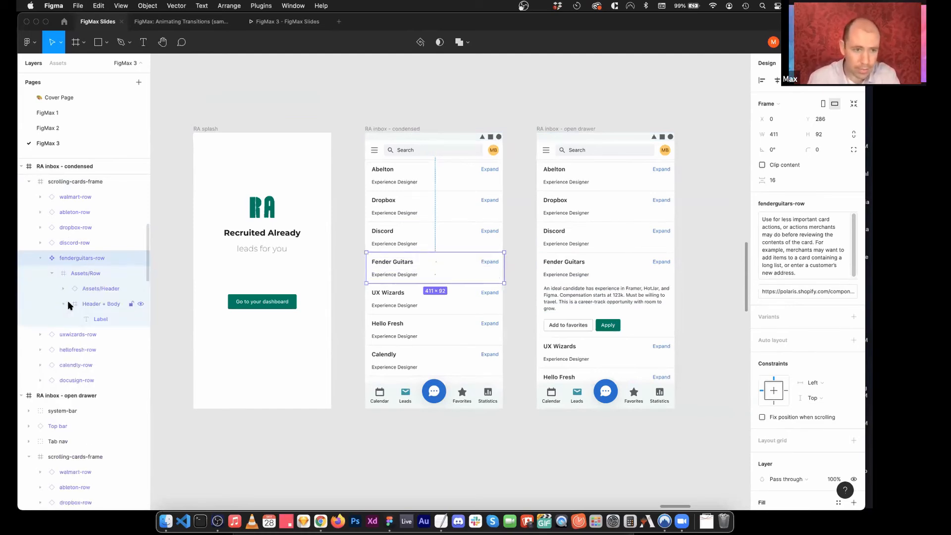
pyautogui.click(102, 319)
pyautogui.press('super+v')
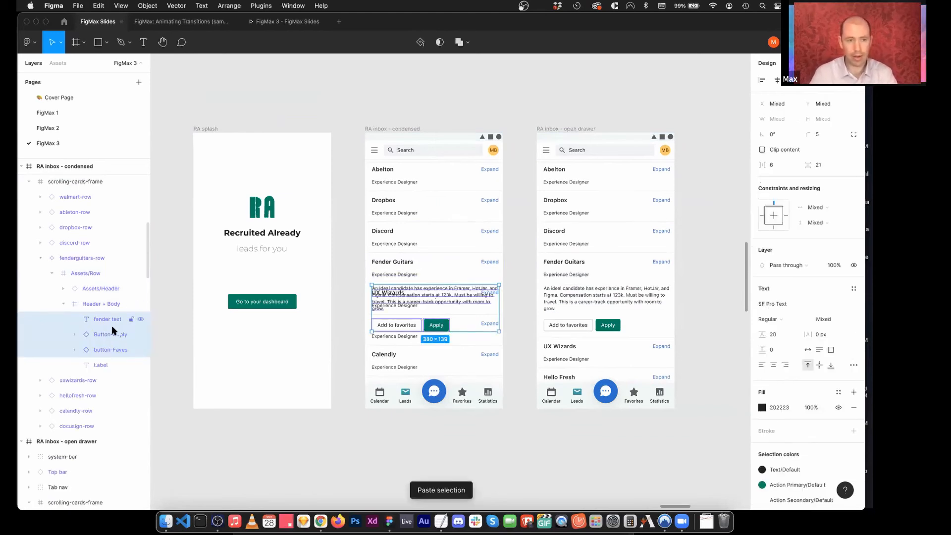
pyautogui.moveTo(104, 353); pyautogui.dragTo(106, 369)
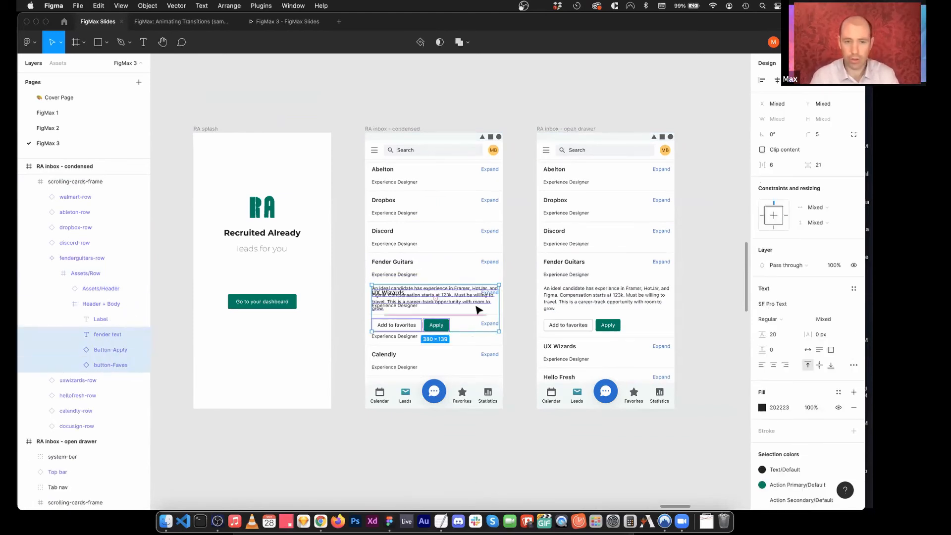
pyautogui.click(461, 435)
# Step: Move the pasted fender text in RA inbox - condensed up to Y -39 so it overlaps the Fender Guitars row
pyautogui.click(110, 335)
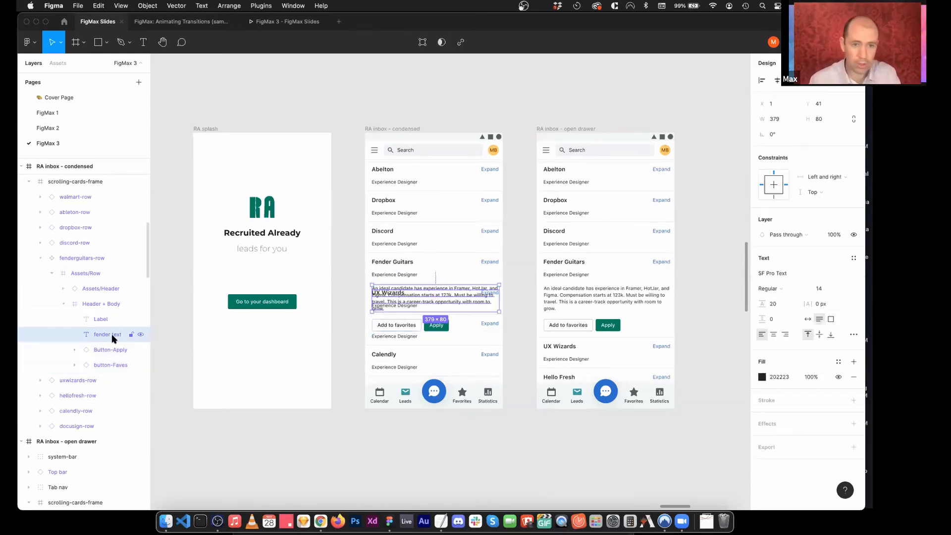
pyautogui.press('Up')
pyautogui.press('Up')
pyautogui.press('Up')
pyautogui.press('Up')
pyautogui.press('Up')
pyautogui.press('Up')
pyautogui.press('Up')
pyautogui.press('Up')
pyautogui.press('Up')
pyautogui.press('Up')
pyautogui.press('Up')
pyautogui.press('Up')
pyautogui.press('Up')
pyautogui.press('Up')
pyautogui.press('Up')
pyautogui.press('Up')
pyautogui.press('Up')
pyautogui.press('Up')
pyautogui.press('Up')
pyautogui.press('Up')
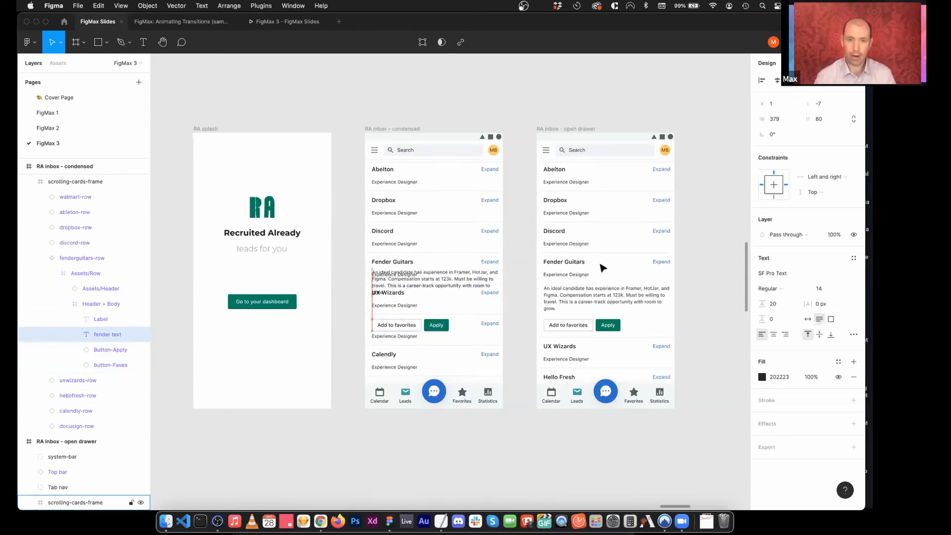
pyautogui.press('Up')
pyautogui.press('Up')
pyautogui.press('Up')
pyautogui.press('Up')
pyautogui.press('Up')
pyautogui.press('Up')
pyautogui.press('Up')
pyautogui.press('Up')
pyautogui.press('Up')
pyautogui.press('Up')
pyautogui.press('Up')
pyautogui.press('Up')
pyautogui.press('Up')
pyautogui.press('Up')
pyautogui.press('Up')
pyautogui.press('Up')
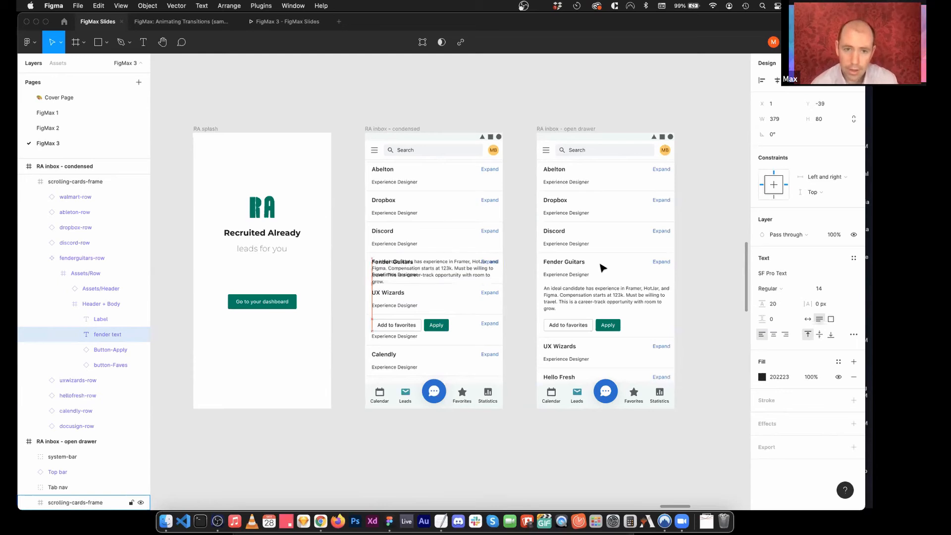
# Step: Move Button-Apply and button-Faves in RA inbox - condensed up to Y -18, over the Fender Guitars row
pyautogui.click(106, 349)
pyautogui.keyDown('shift'); pyautogui.click(111, 365); pyautogui.keyUp('shift')
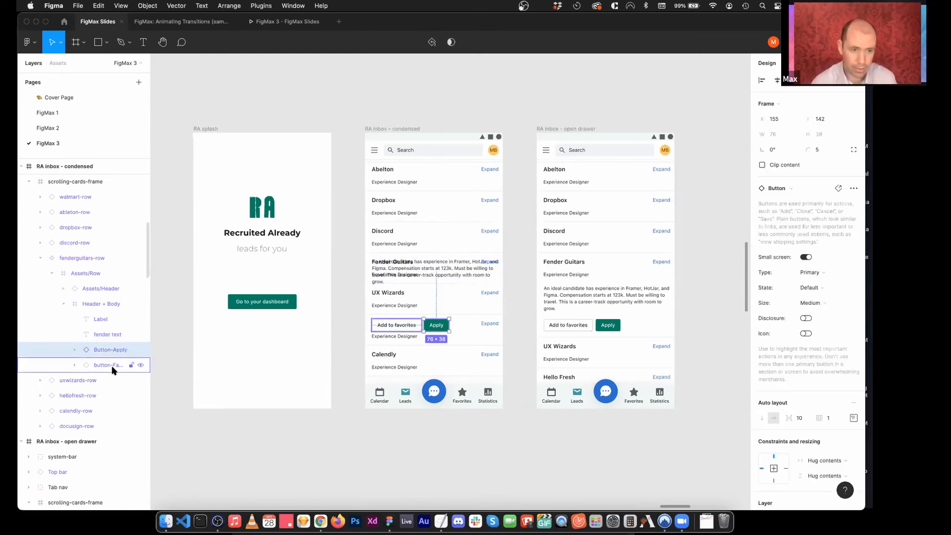
pyautogui.hotkey('shift', 'Up')
pyautogui.hotkey('shift', 'Up')
pyautogui.hotkey('shift', 'Up')
pyautogui.hotkey('shift', 'Up')
pyautogui.hotkey('shift', 'Up')
pyautogui.hotkey('shift', 'Up')
pyautogui.hotkey('shift', 'Up')
pyautogui.hotkey('shift', 'Up')
pyautogui.hotkey('shift', 'Up')
pyautogui.hotkey('shift', 'Up')
pyautogui.hotkey('shift', 'Up')
pyautogui.hotkey('shift', 'Up')
pyautogui.hotkey('shift', 'Up')
pyautogui.hotkey('shift', 'Up')
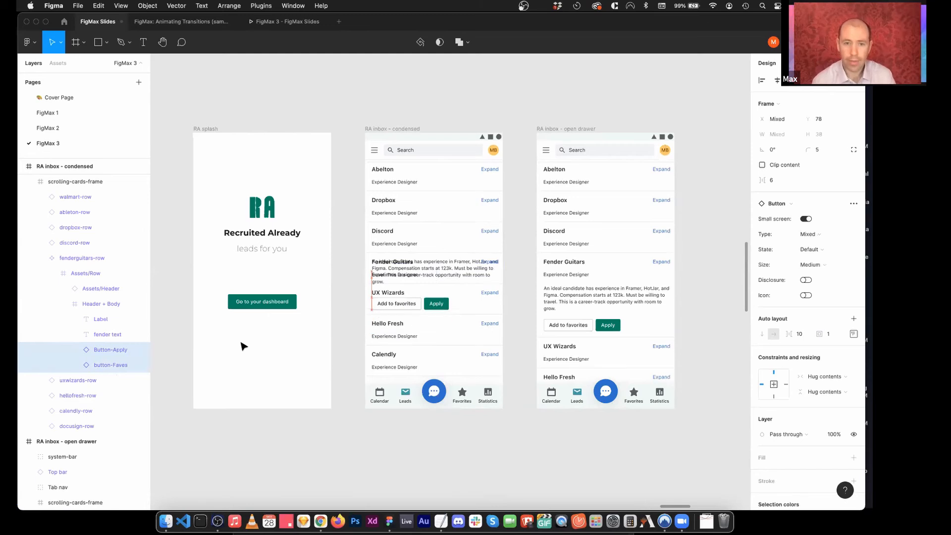
pyautogui.hotkey('shift', 'Up')
pyautogui.hotkey('shift', 'Up')
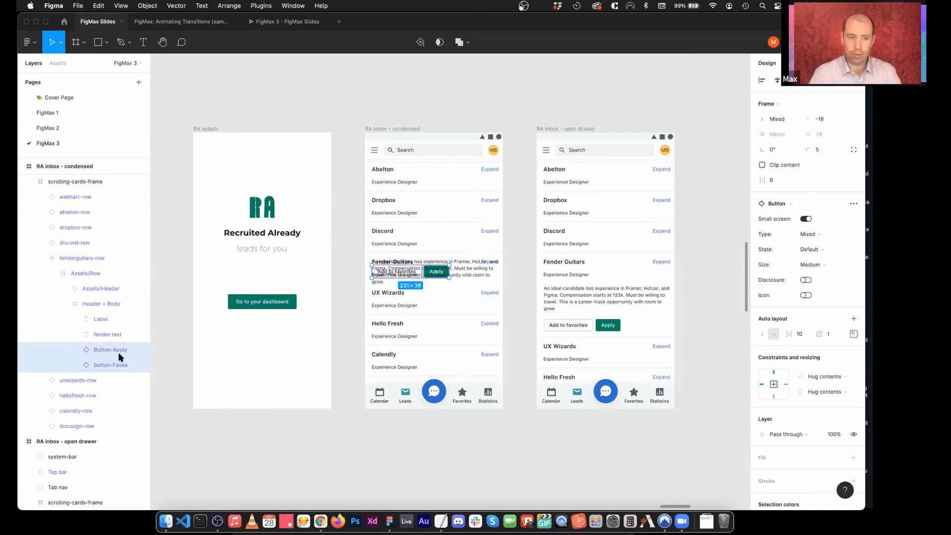
# Step: Set the opacity of fender text, Button-Apply and button-Faves in RA inbox - condensed to 0%
pyautogui.keyDown('shift'); pyautogui.click(108, 337); pyautogui.keyUp('shift')
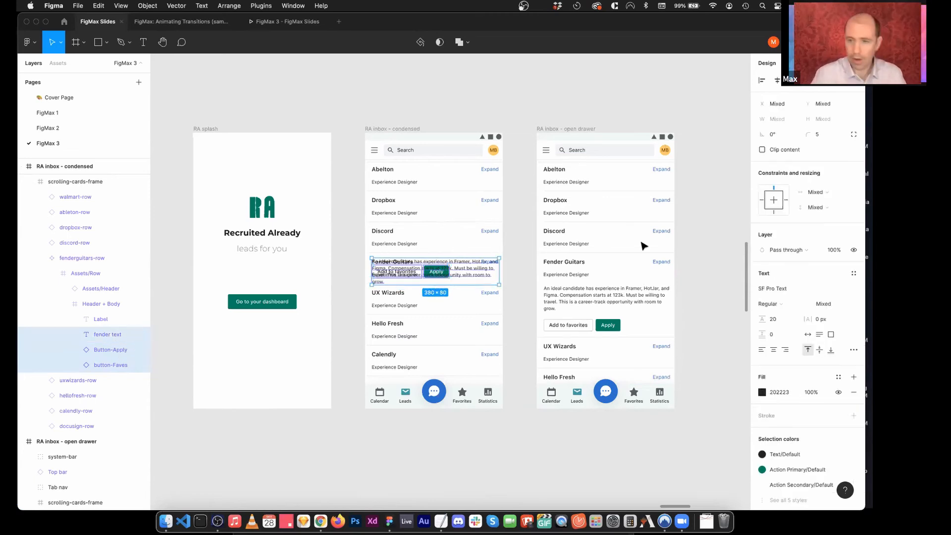
pyautogui.click(832, 251)
pyautogui.write('0')
pyautogui.press('Return')
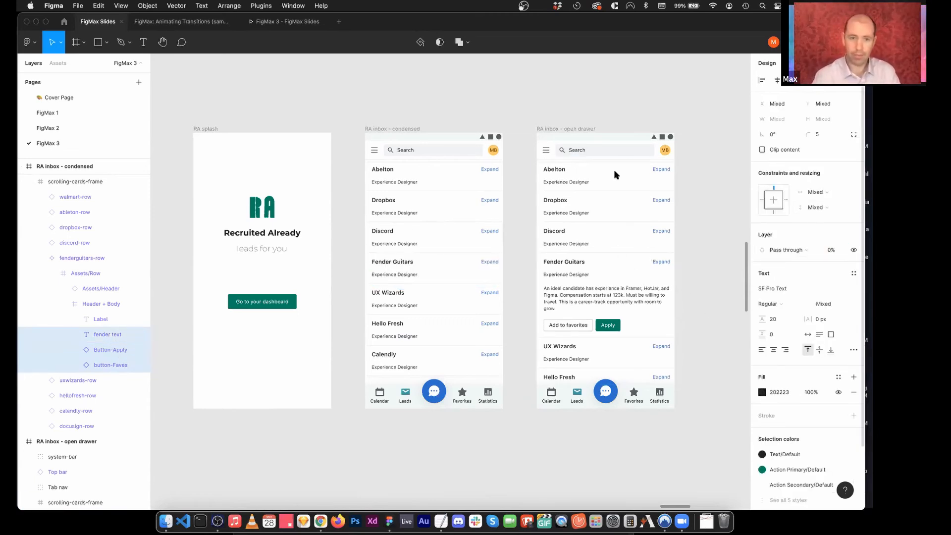
pyautogui.click(480, 89)
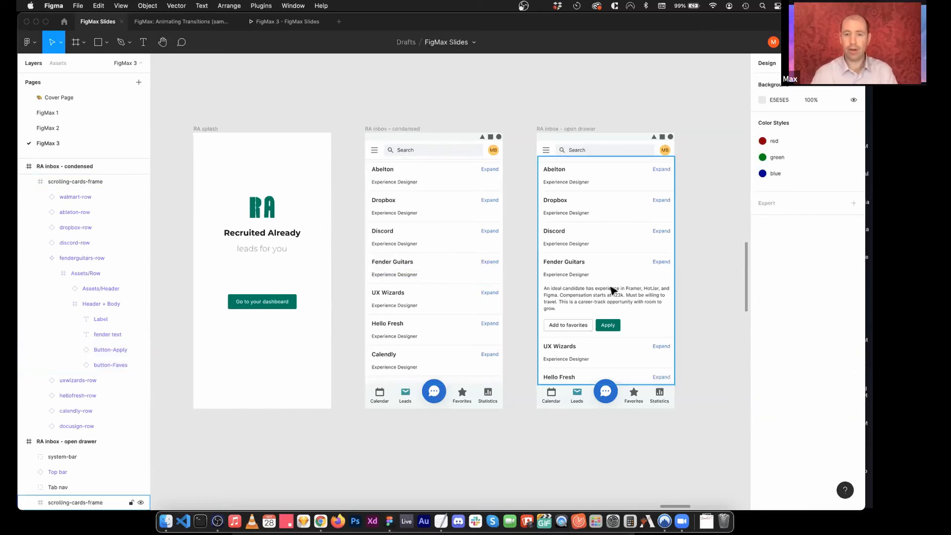
# Step: Examine the Fender Guitars through Calendly rows in RA inbox - condensed, and check the condensed inbox in the prototype preview
pyautogui.doubleClick(450, 278)
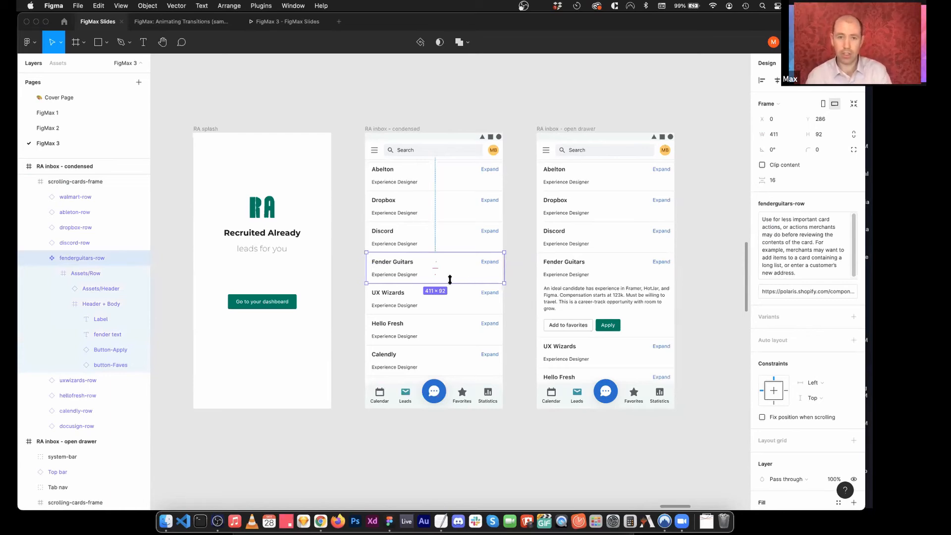
pyautogui.click(395, 309)
pyautogui.click(409, 331)
pyautogui.click(409, 358)
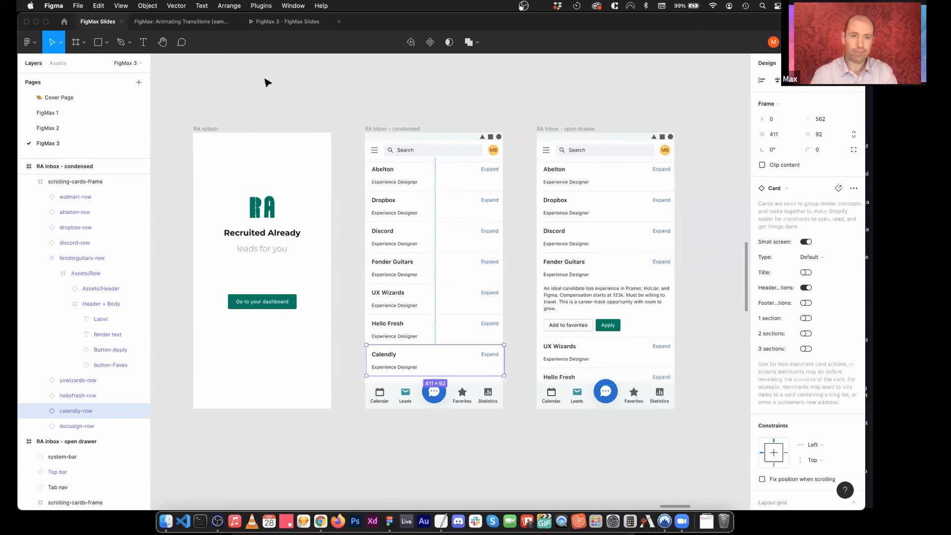
pyautogui.click(293, 23)
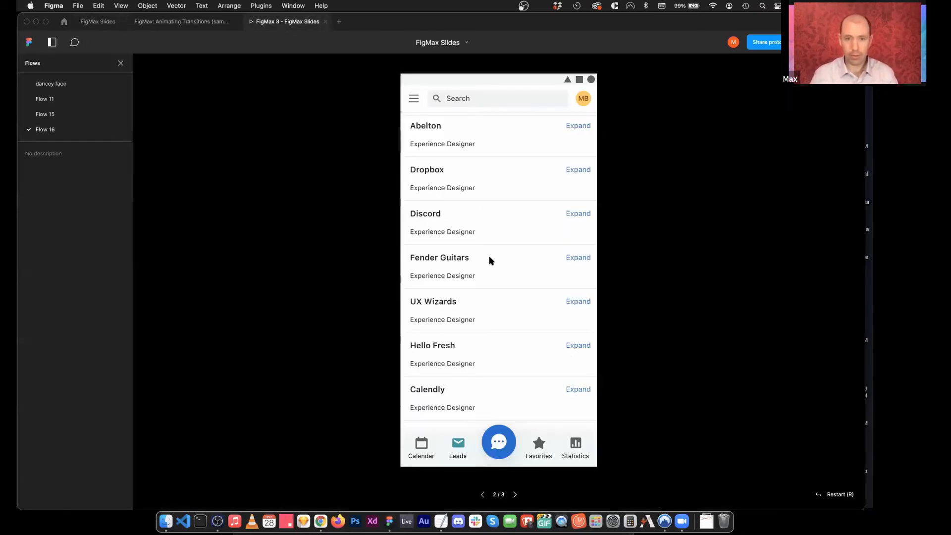
pyautogui.click(107, 25)
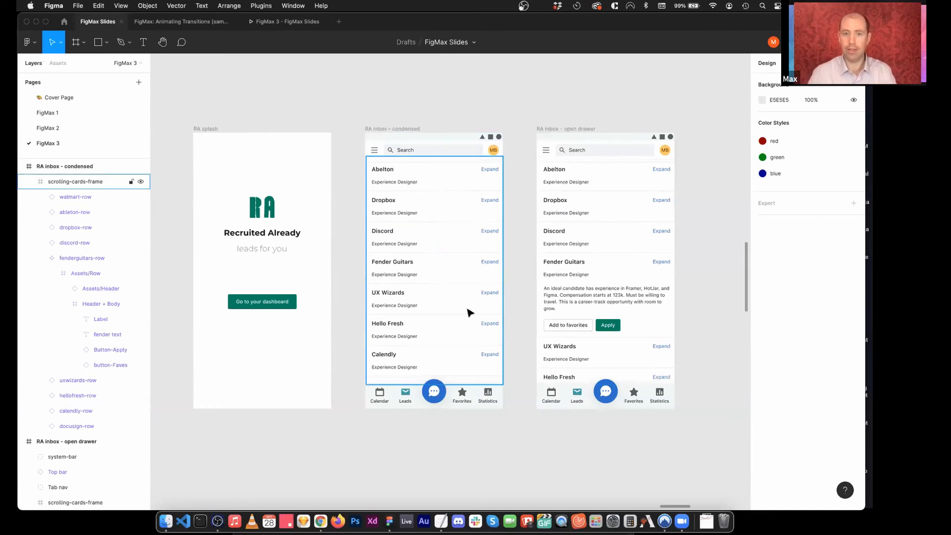
# Step: Link the Fender Guitars row's Expand label in RA inbox - condensed to RA inbox - open drawer, on click with Smart animate at 800 ms
pyautogui.keyDown('super'); pyautogui.click(489, 263); pyautogui.keyUp('super')
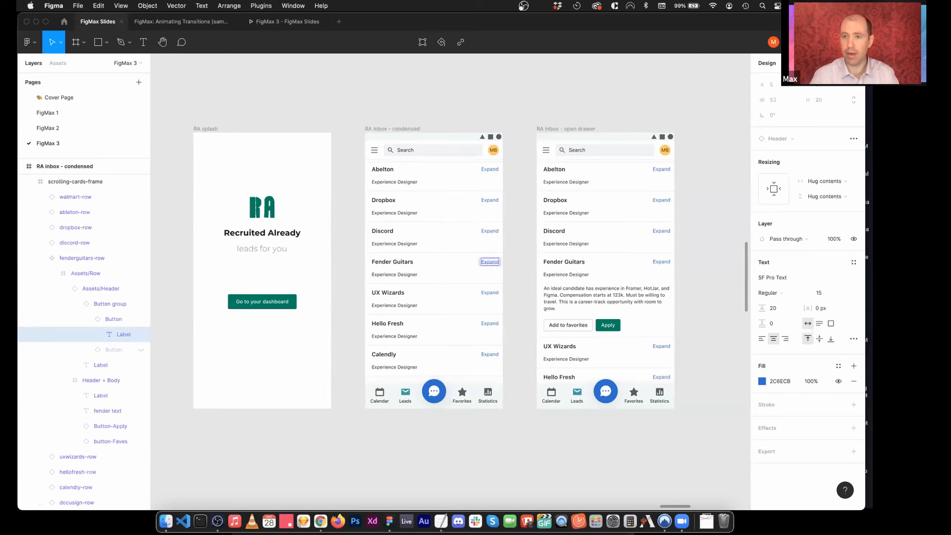
pyautogui.hotkey('alt', '9')
pyautogui.moveTo(499, 262); pyautogui.dragTo(545, 270)
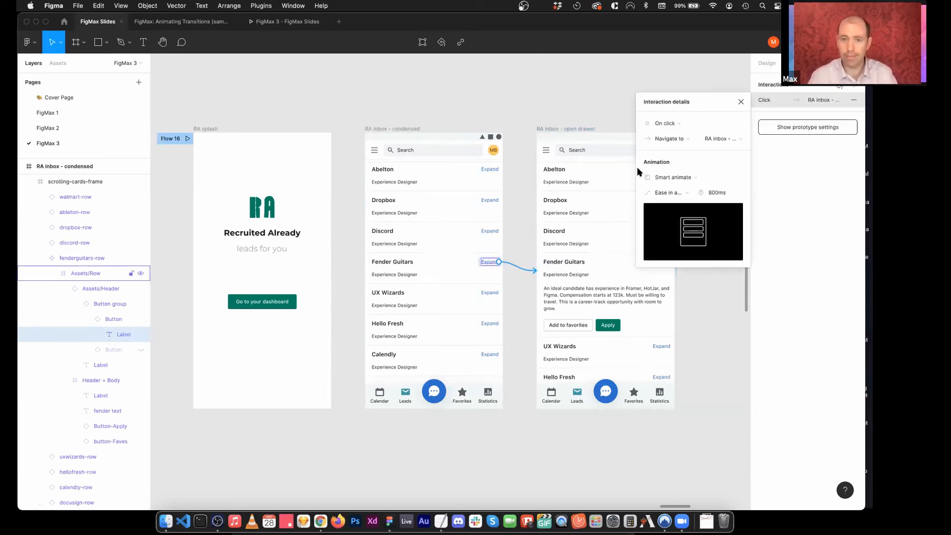
pyautogui.click(741, 101)
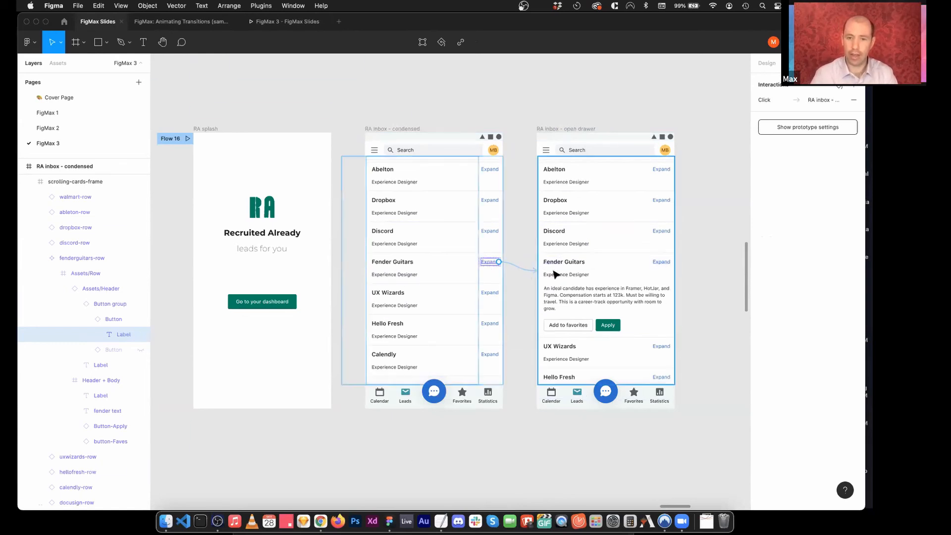
pyautogui.click(516, 268)
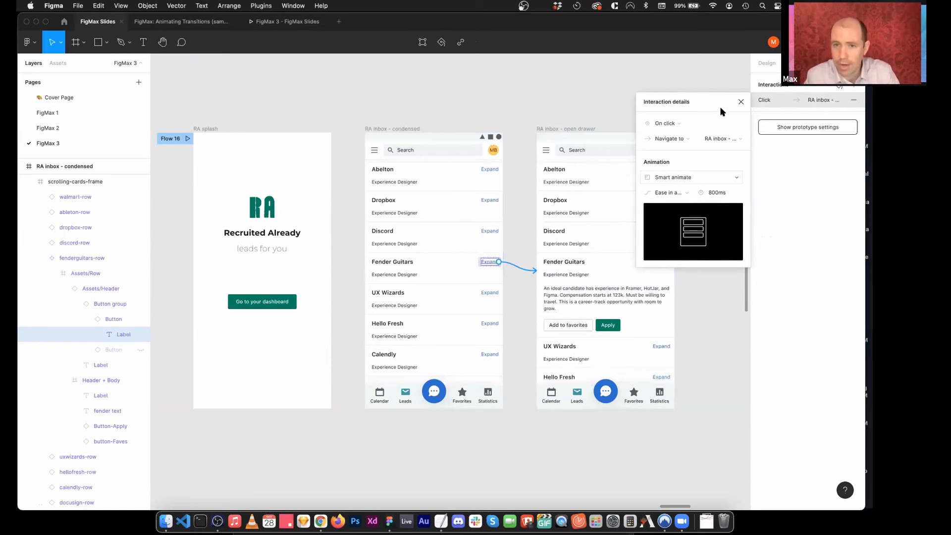
pyautogui.click(741, 103)
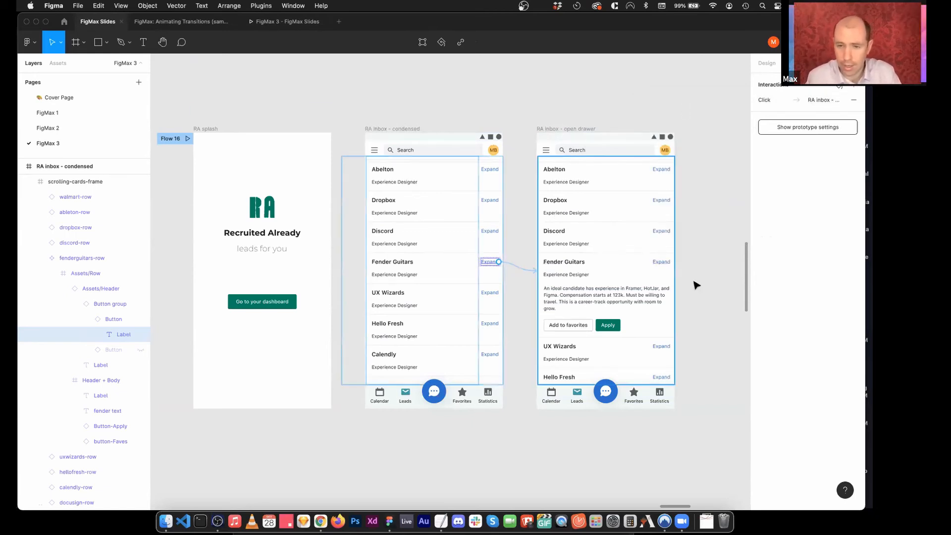
# Step: Change the Fender Guitars row's Expand label in RA inbox - open drawer to Close
pyautogui.click(660, 263)
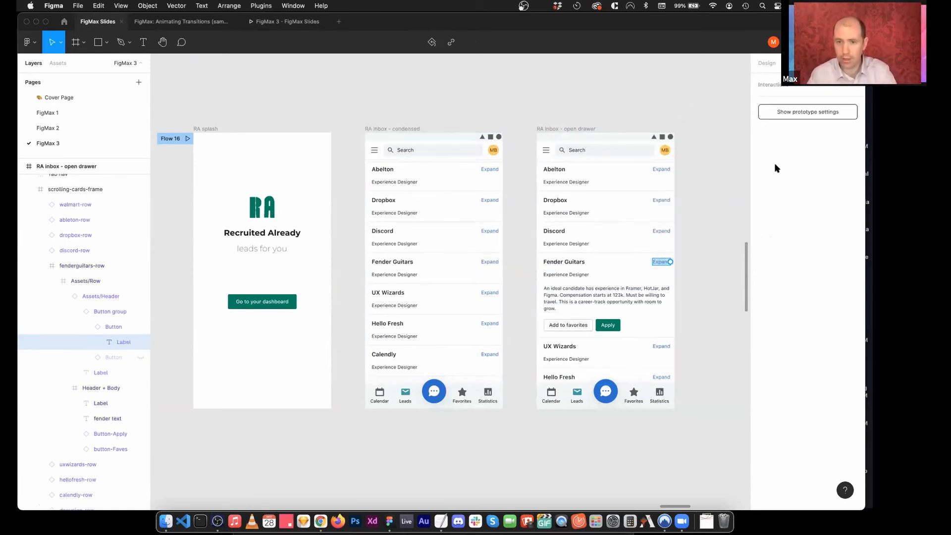
pyautogui.write('Close')
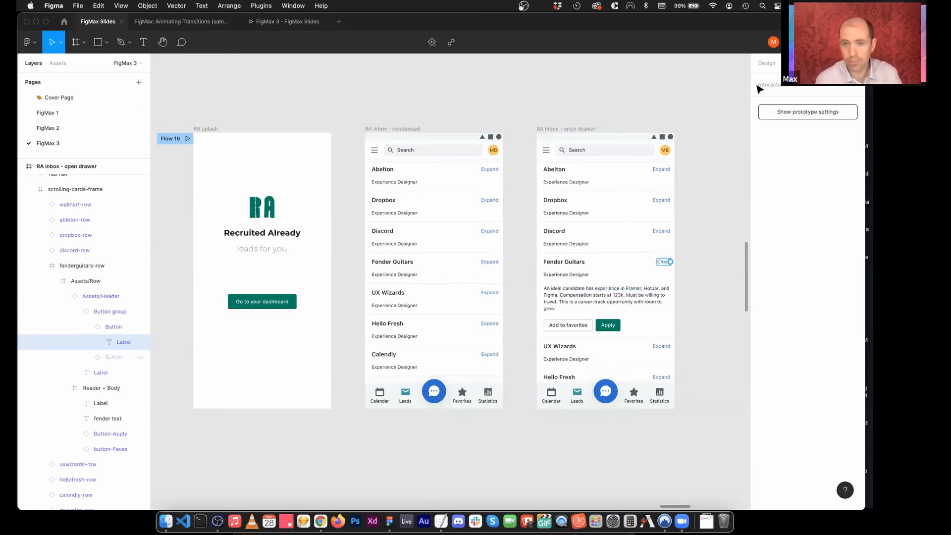
pyautogui.press('Escape')
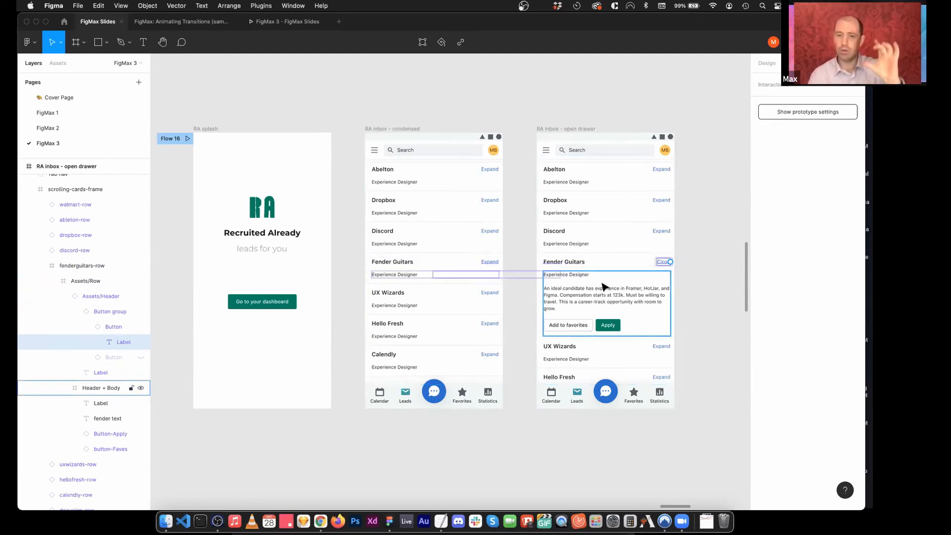
# Step: Check the design properties of the fender text in RA inbox - open drawer
pyautogui.click(569, 296)
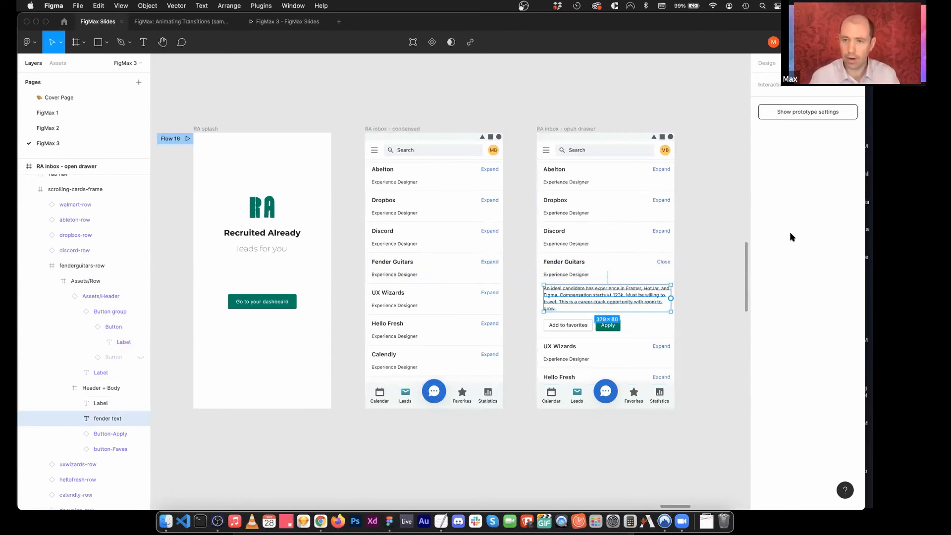
pyautogui.hotkey('alt', '8')
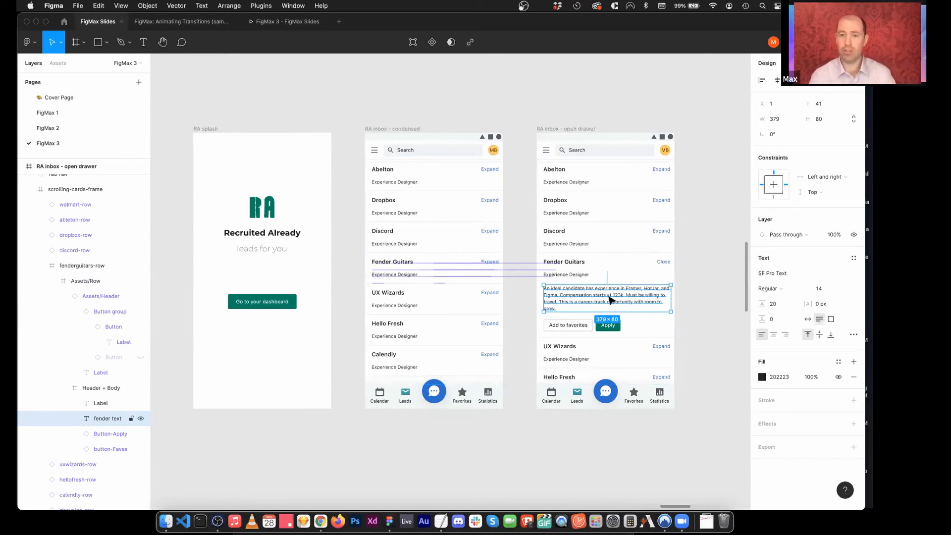
pyautogui.click(519, 204)
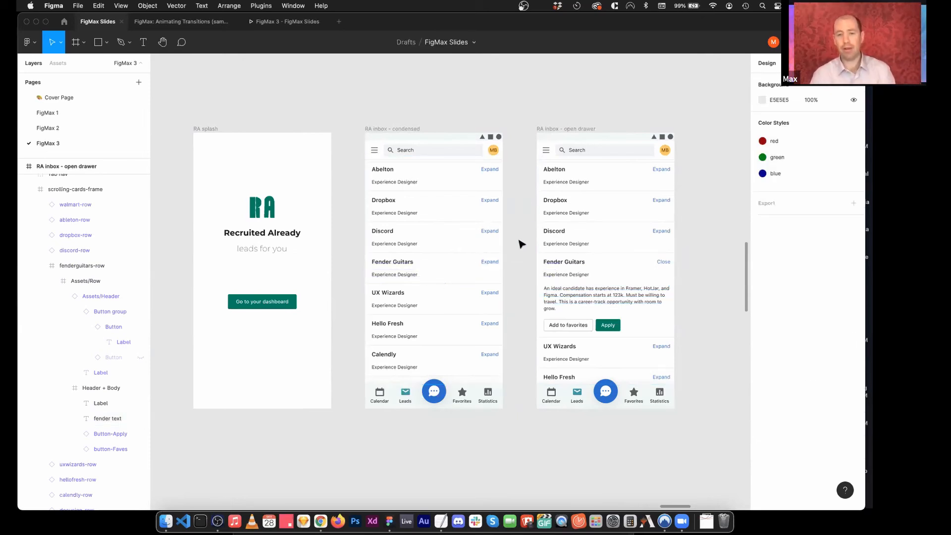
# Step: Test the Fender Guitars row's Expand link in the prototype preview and return to the design file
pyautogui.click(286, 21)
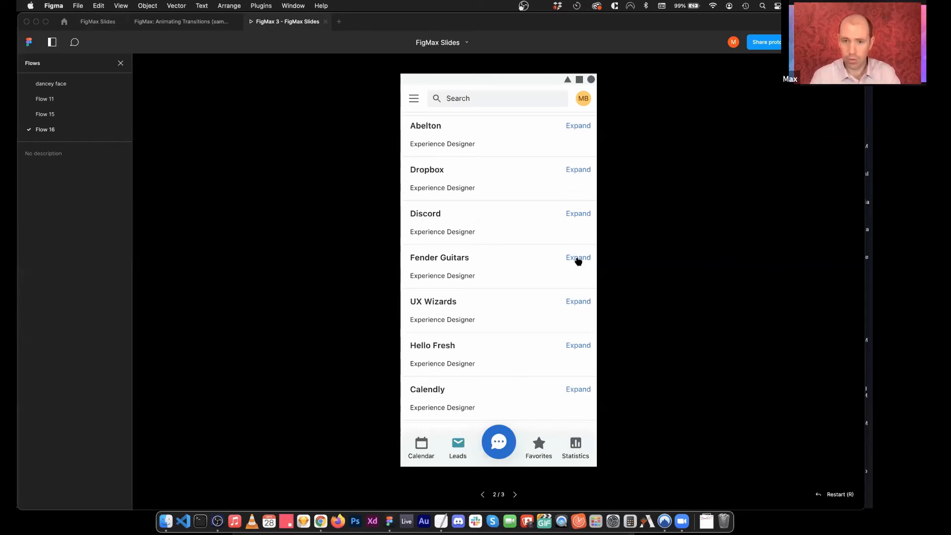
pyautogui.click(578, 258)
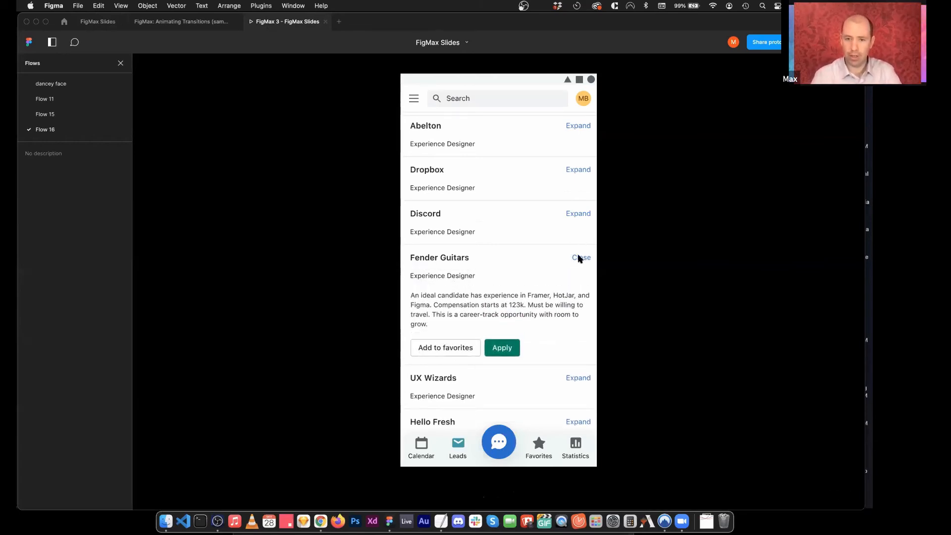
pyautogui.click(94, 23)
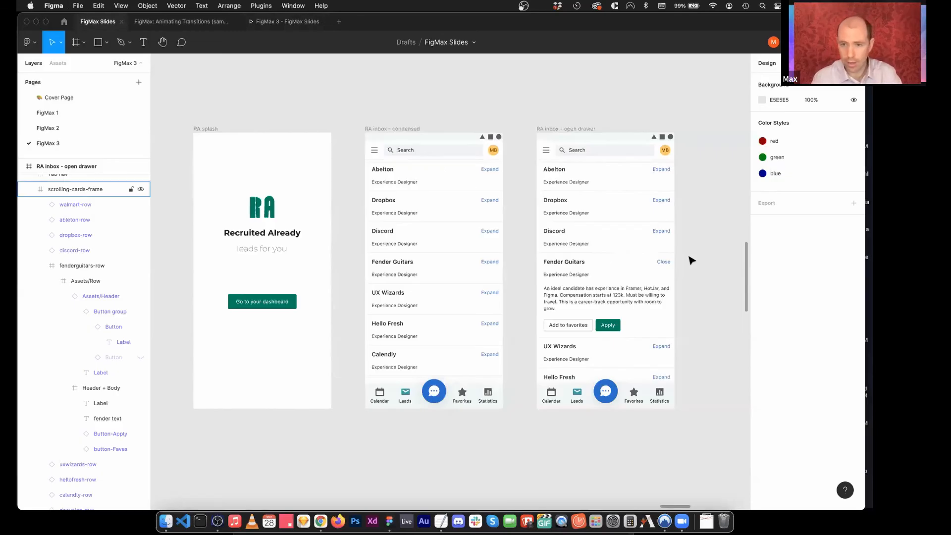
# Step: Link the Fender Guitars row's Close label in RA inbox - open drawer back to RA inbox - condensed, on click with Smart animate
pyautogui.click(799, 64)
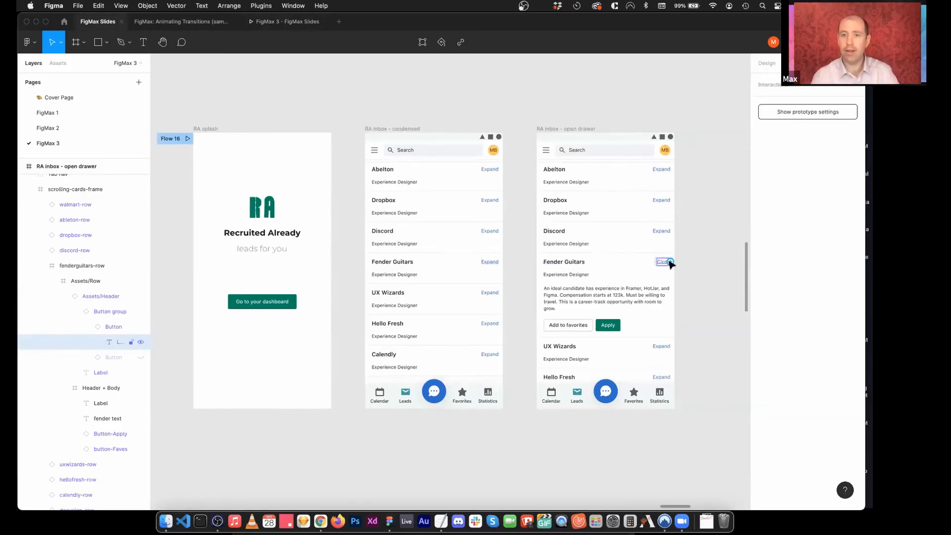
pyautogui.click(705, 269)
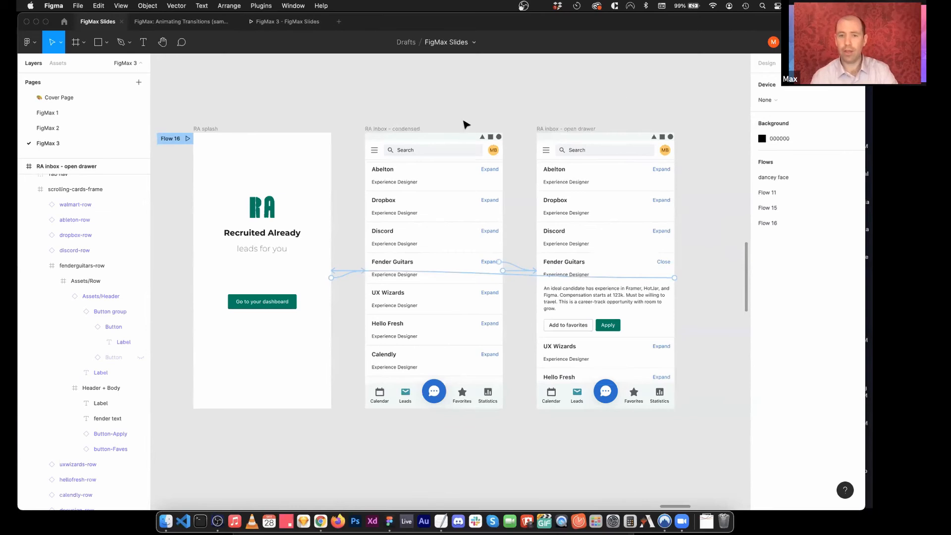
pyautogui.click(665, 262)
pyautogui.keyDown('super'); pyautogui.click(666, 262); pyautogui.keyUp('super')
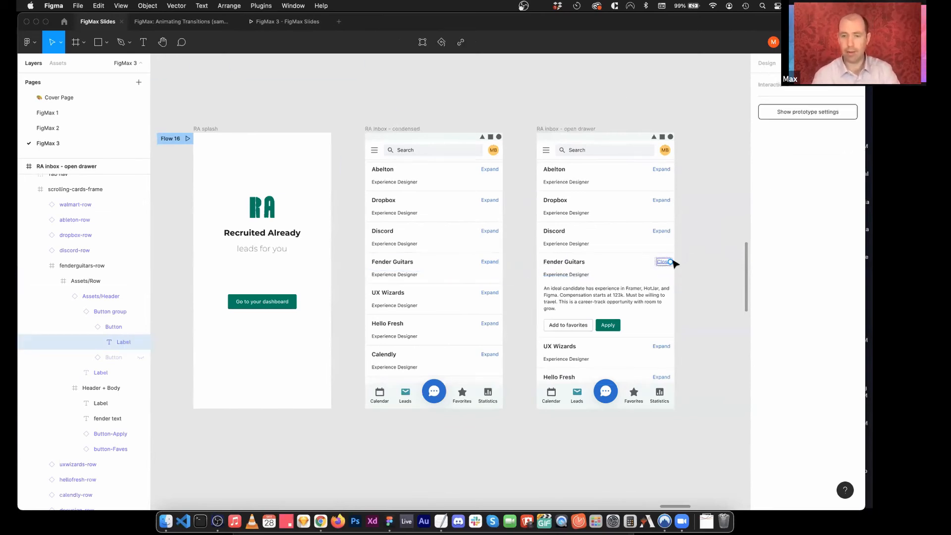
pyautogui.moveTo(671, 262); pyautogui.dragTo(498, 252)
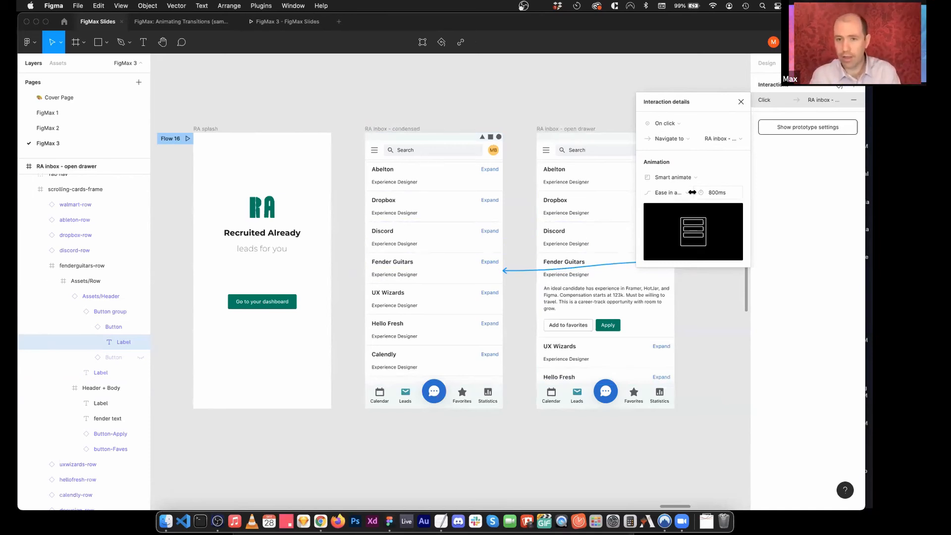
# Step: Set the Close link's Smart animate duration to 200 ms
pyautogui.click(716, 193)
pyautogui.doubleClick(717, 192)
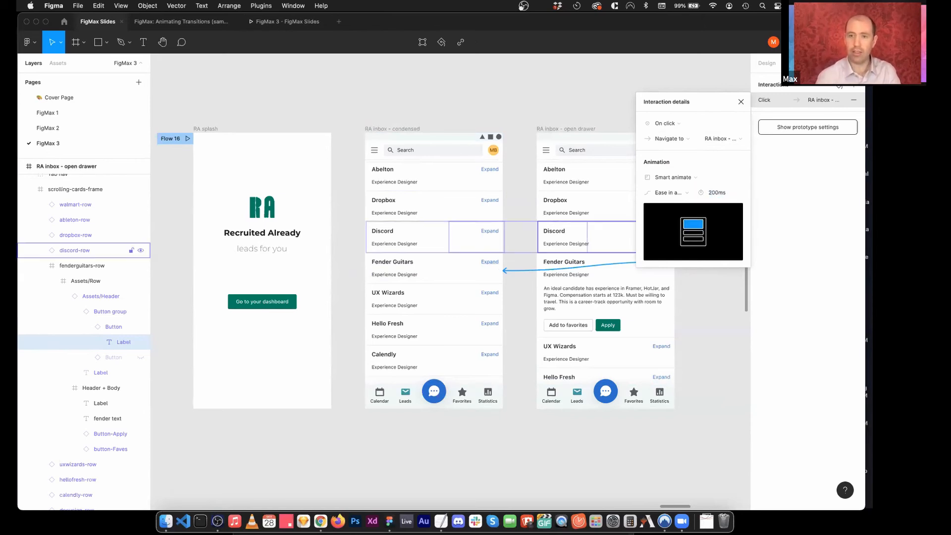
pyautogui.click(741, 102)
pyautogui.click(524, 87)
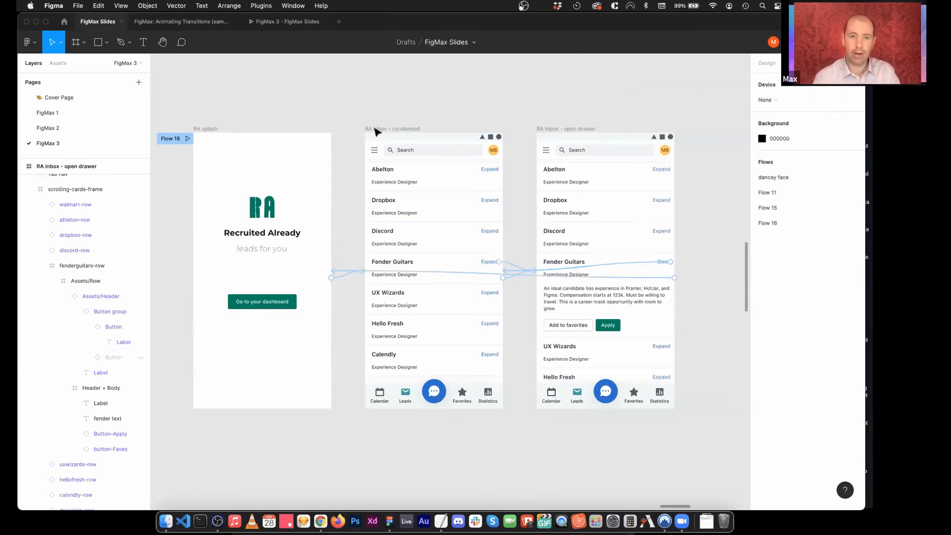
pyautogui.click(267, 306)
pyautogui.moveTo(298, 302); pyautogui.dragTo(370, 299)
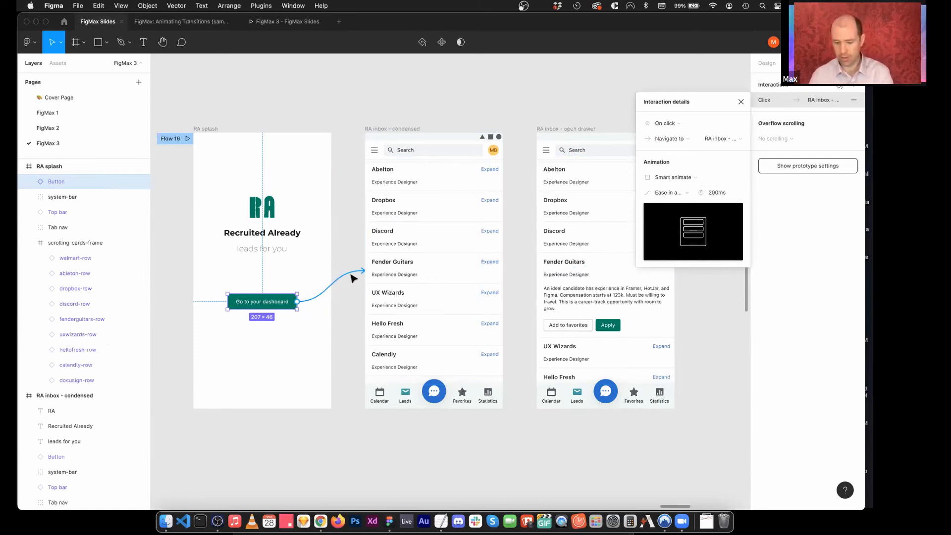
pyautogui.press('Delete')
pyautogui.click(487, 100)
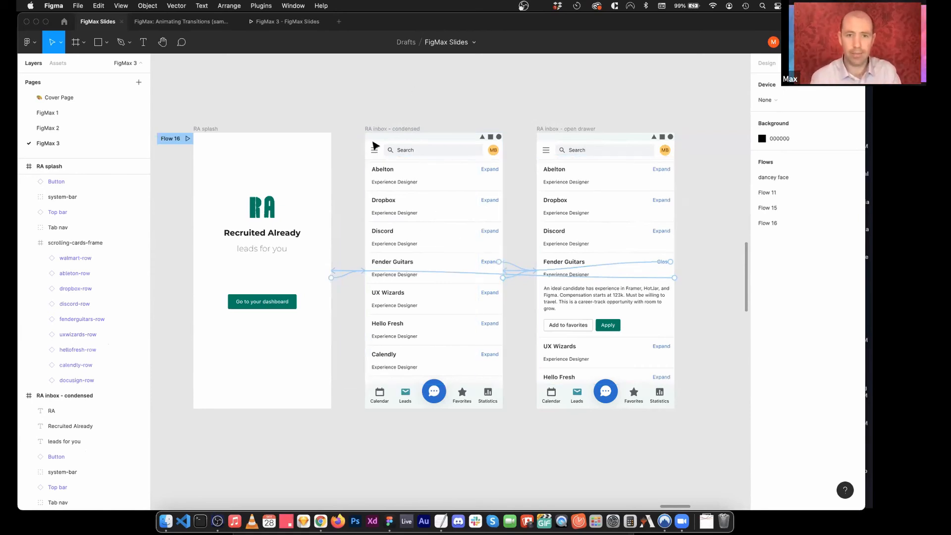
# Step: Test the Fender Guitars row's Close link in the prototype preview and return to the design file
pyautogui.click(286, 22)
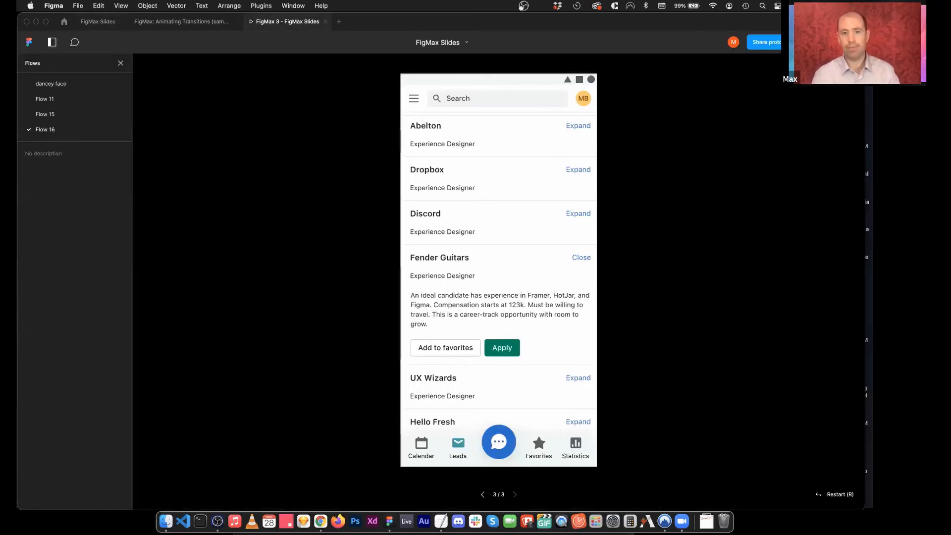
pyautogui.click(578, 258)
pyautogui.click(98, 21)
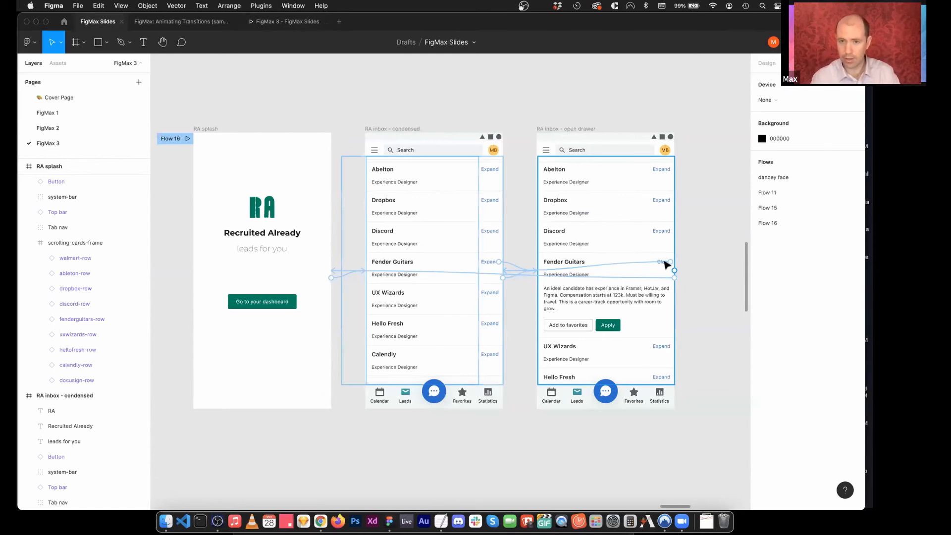
# Step: Set the Close link's Smart animate duration to 800 ms
pyautogui.click(666, 264)
pyautogui.click(724, 190)
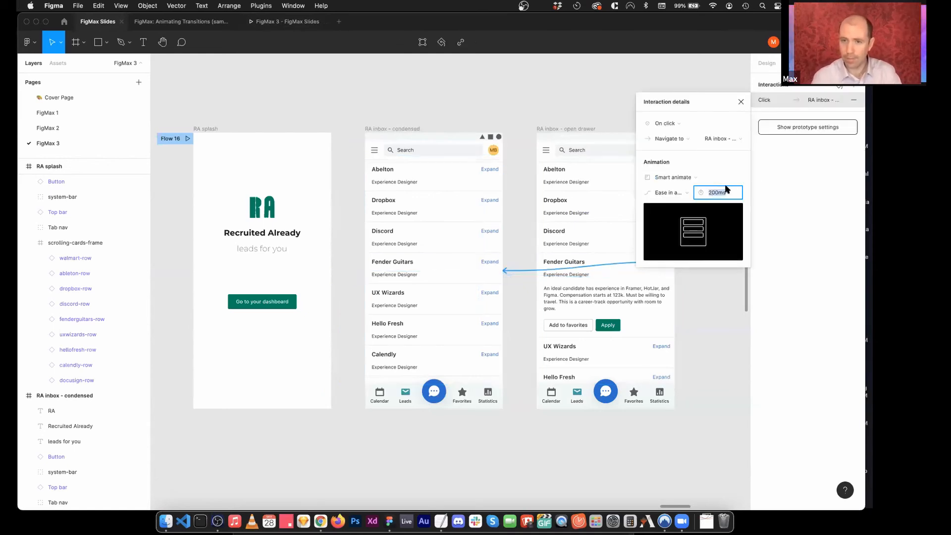
pyautogui.write('800')
pyautogui.press('Return')
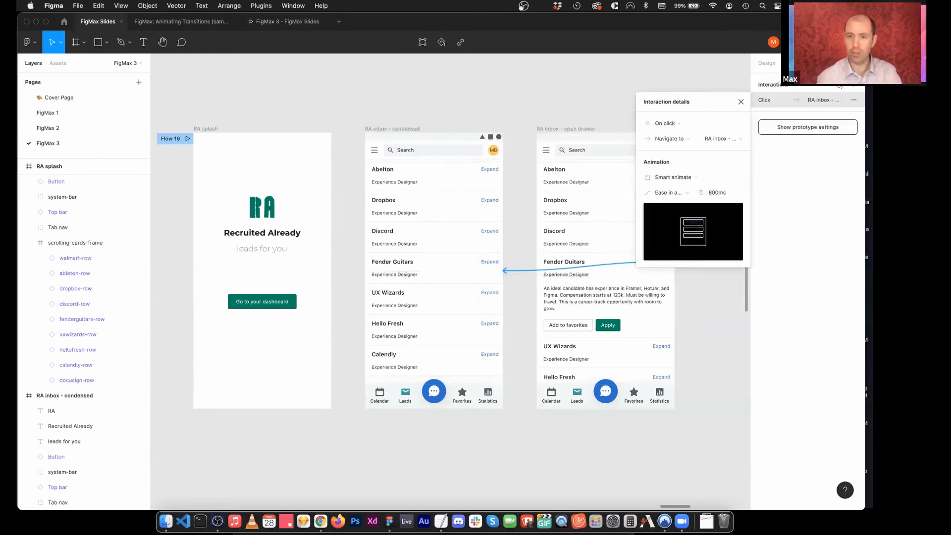
# Step: Play the Fender Guitars row's expansion again in the prototype preview
pyautogui.click(274, 22)
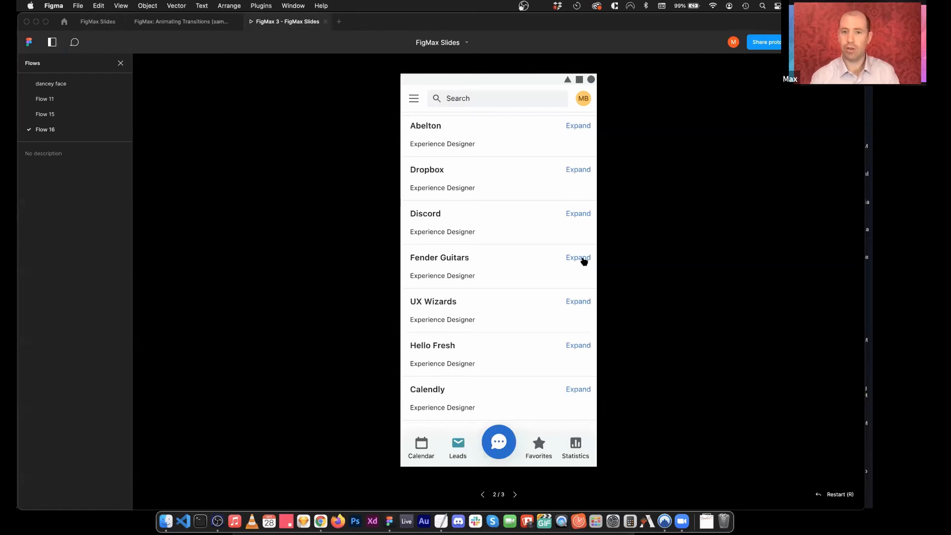
pyautogui.click(585, 257)
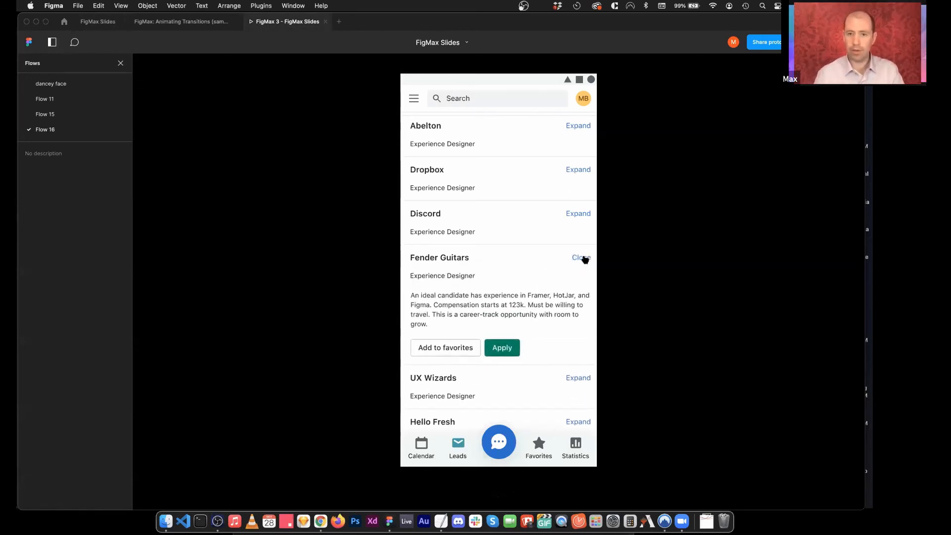
# Step: Replay the Fender Guitars row's closing and expanding several times in the prototype preview and return to the design file
pyautogui.click(583, 258)
pyautogui.click(586, 258)
pyautogui.click(586, 258)
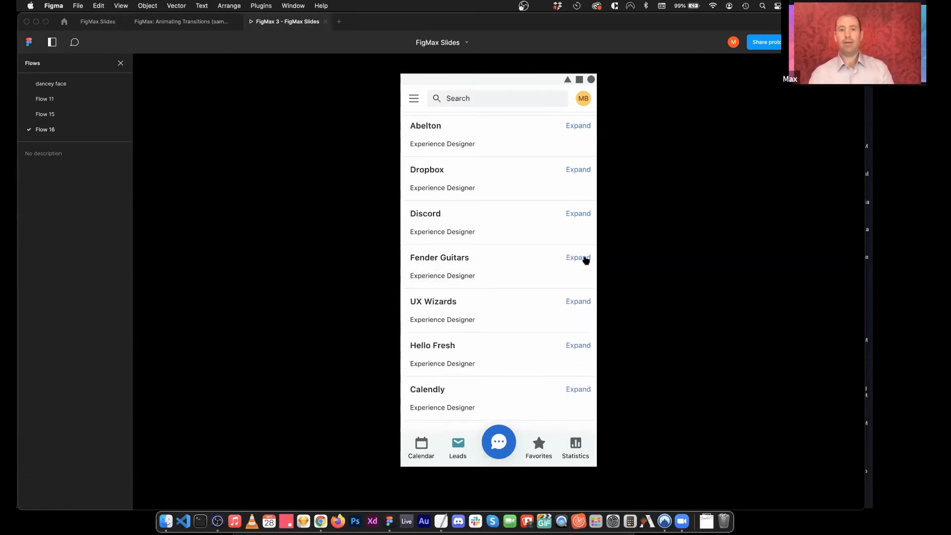
pyautogui.click(585, 259)
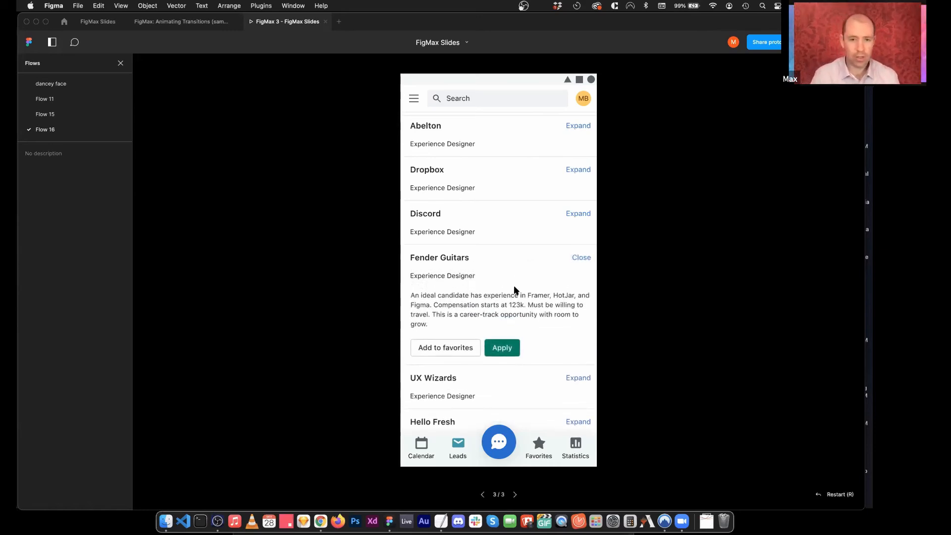
pyautogui.click(586, 259)
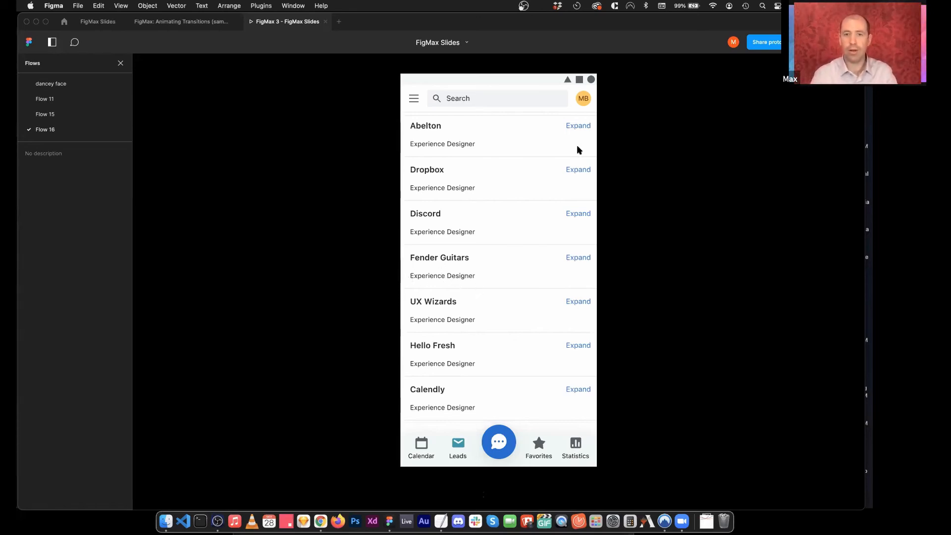
pyautogui.click(581, 258)
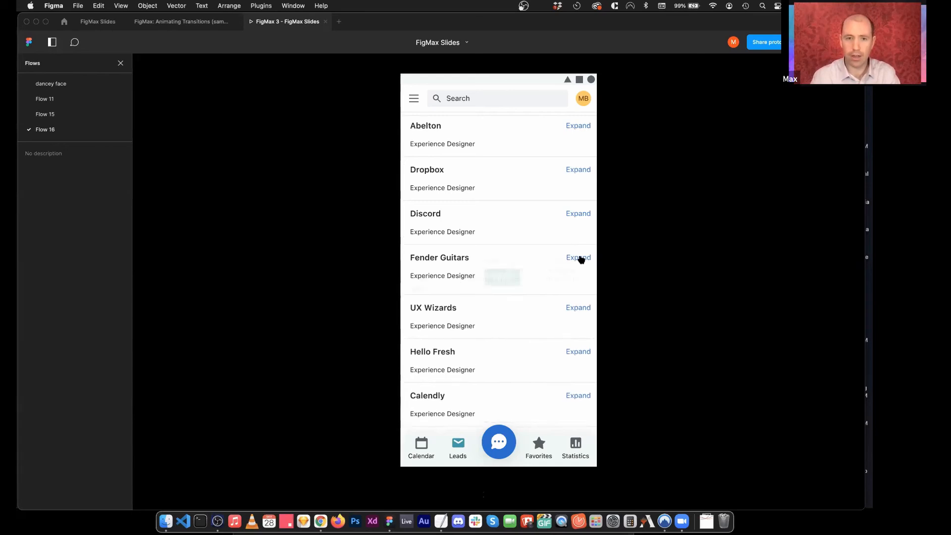
pyautogui.click(581, 258)
pyautogui.click(580, 258)
pyautogui.click(103, 23)
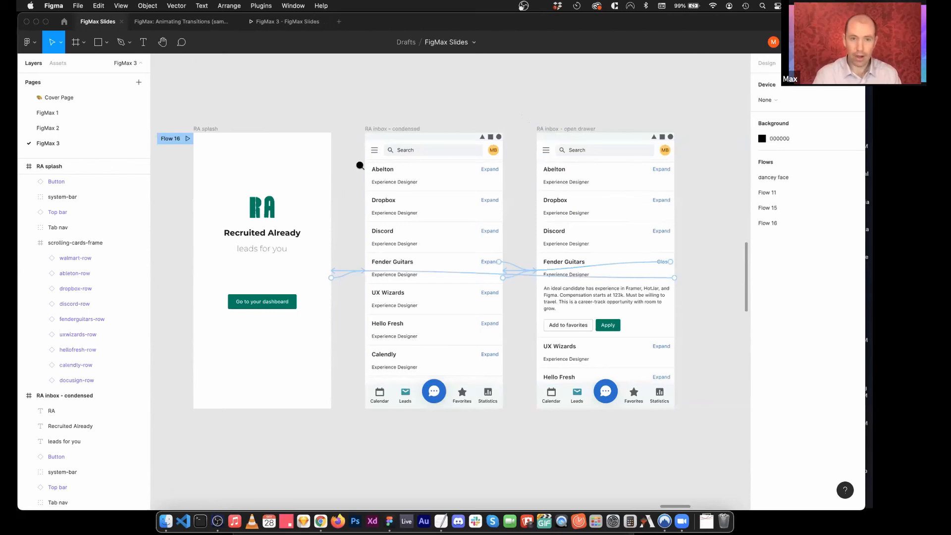
# Step: Check the fill of the Fender Guitars row's Assets/Row frame in the condensed inbox frame
pyautogui.moveTo(354, 123); pyautogui.dragTo(523, 411)
pyautogui.scroll(5, 453, 248)
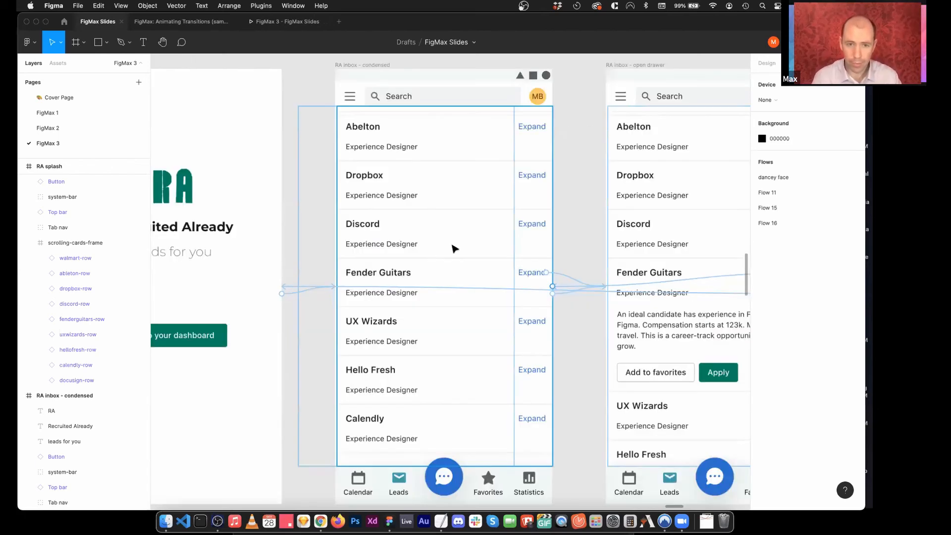
pyautogui.keyDown('super'); pyautogui.click(473, 276); pyautogui.keyUp('super')
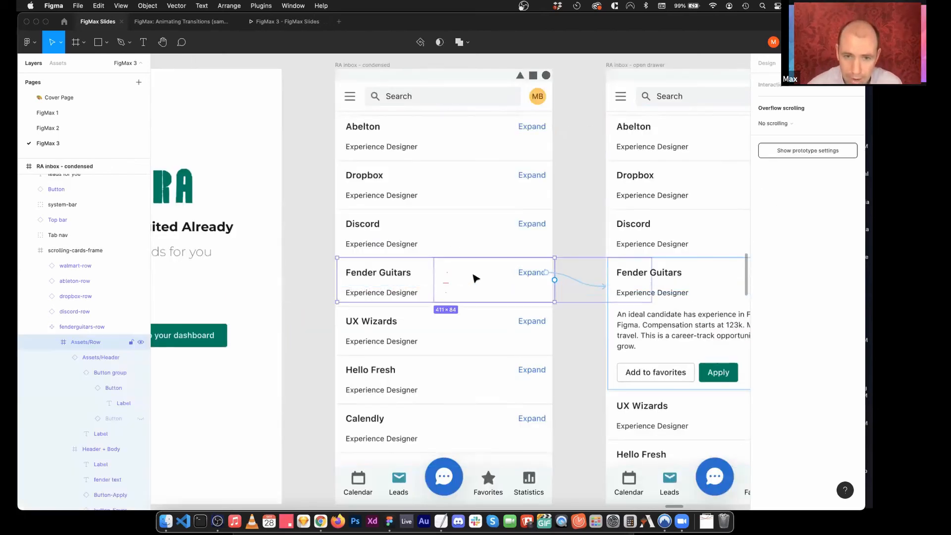
pyautogui.click(763, 62)
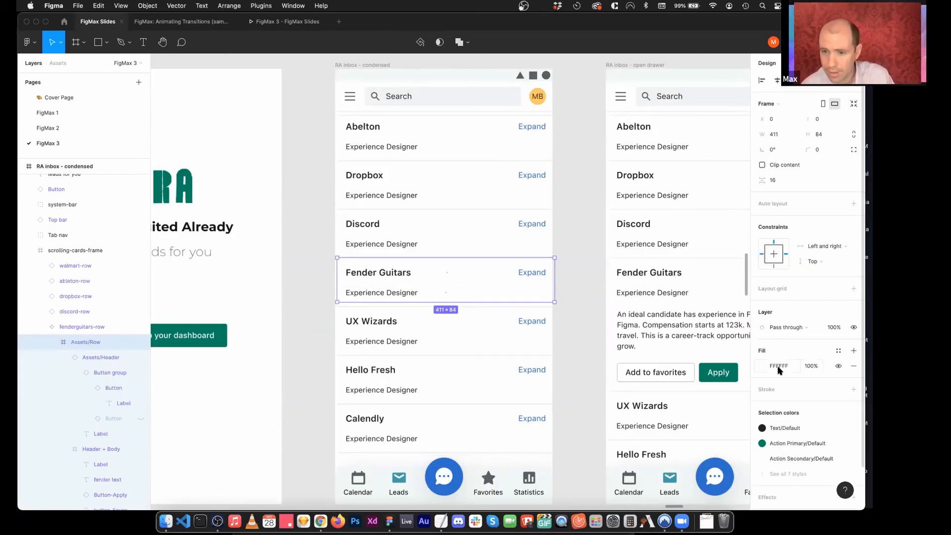
pyautogui.click(317, 229)
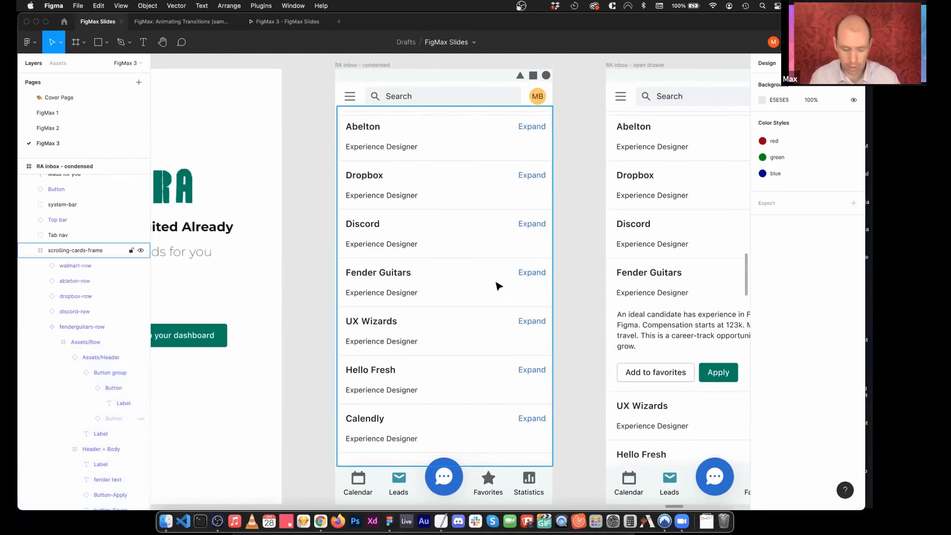
# Step: Draw a rectangle about 393 × 75 over the Fender Guitars row in the condensed inbox frame and fill it with FFFFFF
pyautogui.press('r')
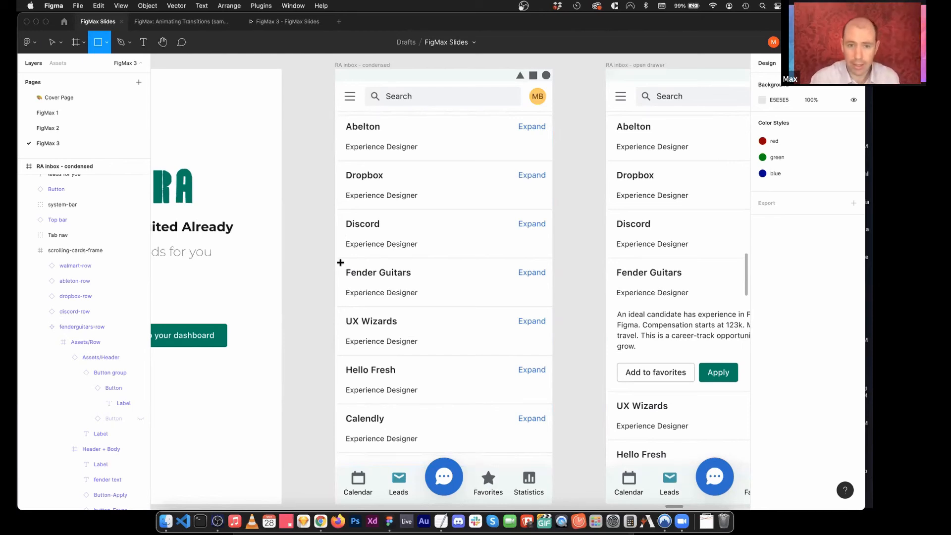
pyautogui.moveTo(341, 262)
pyautogui.mouseDown()
pyautogui.moveTo(462, 302)
pyautogui.moveTo(548, 301)
pyautogui.mouseUp()
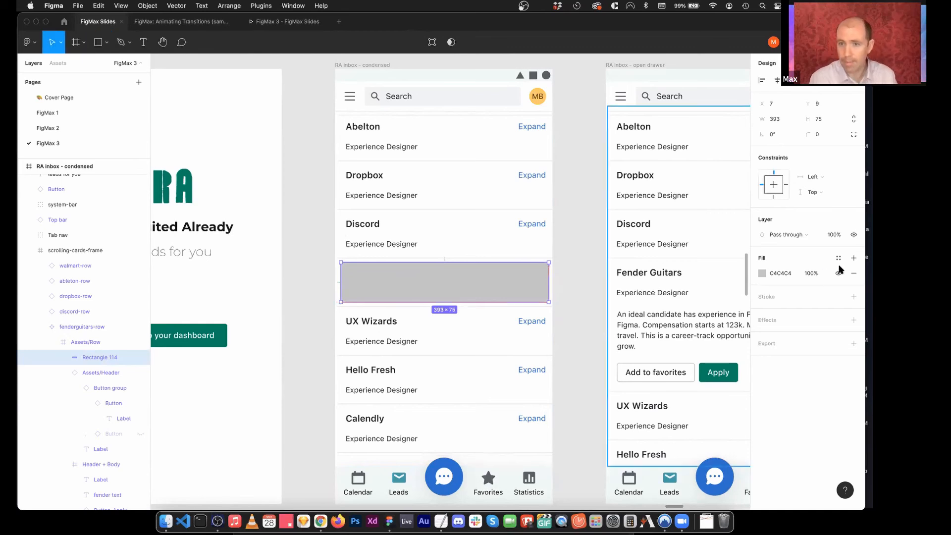
pyautogui.click(781, 273)
pyautogui.write('f')
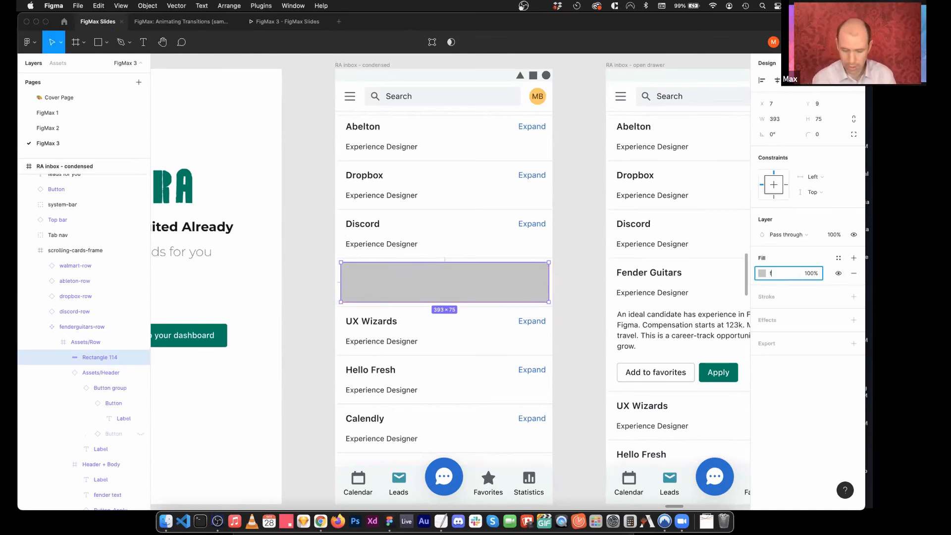
pyautogui.write('fffff')
pyautogui.press('Return')
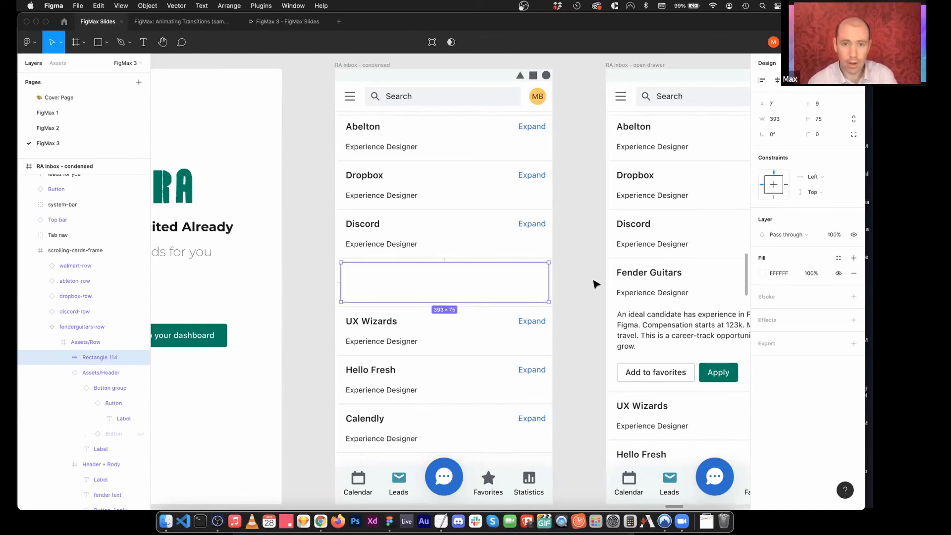
# Step: Move the white rectangle into Header + Body between the Label and fender text layers and rename it bg screen
pyautogui.scroll(-3, 121, 317)
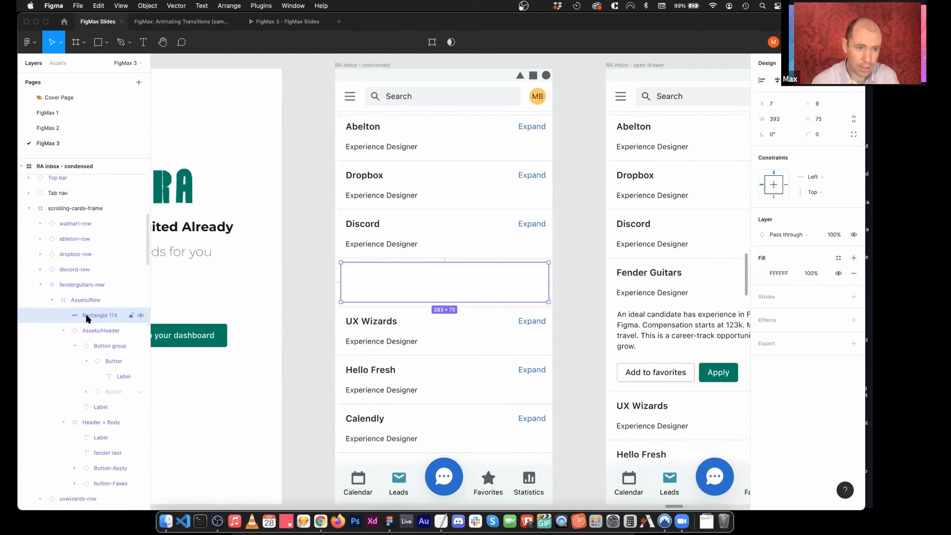
pyautogui.click(63, 331)
pyautogui.click(63, 346)
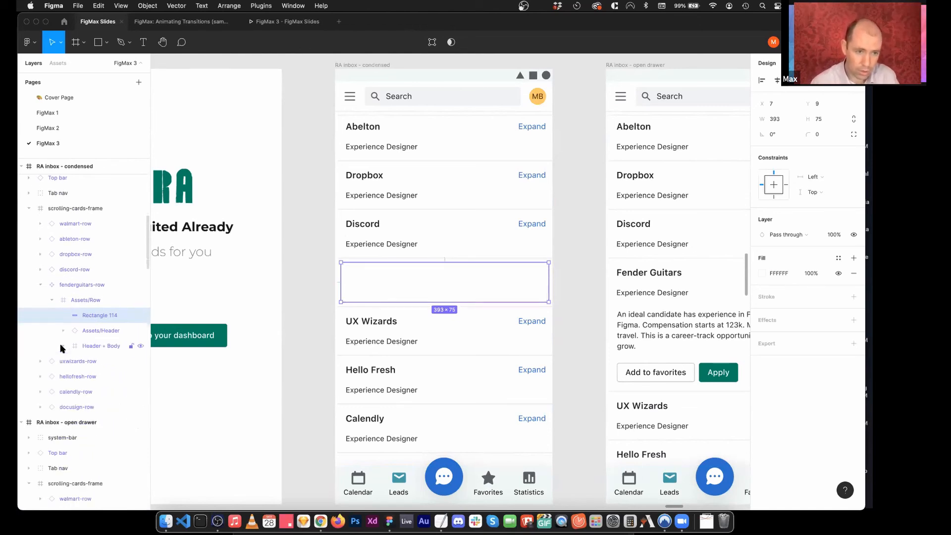
pyautogui.click(63, 346)
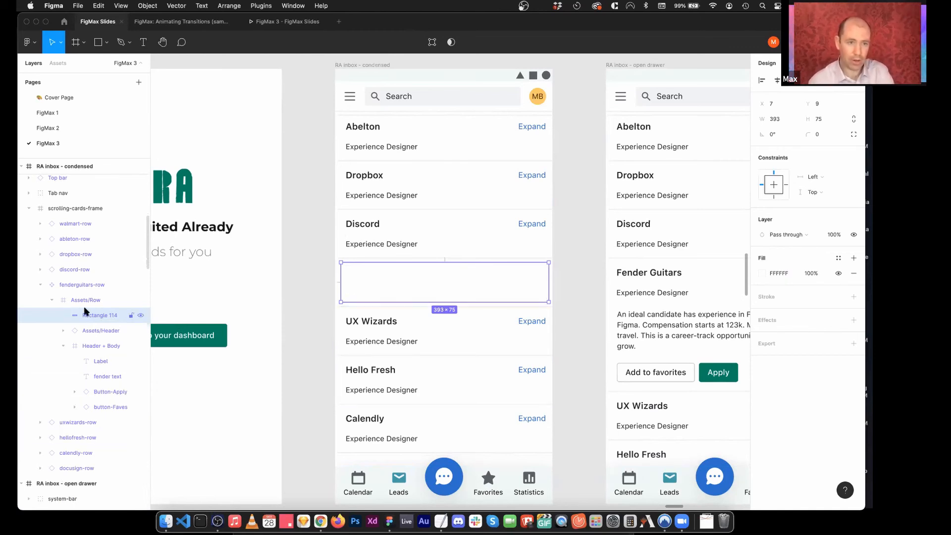
pyautogui.moveTo(98, 317); pyautogui.dragTo(102, 365)
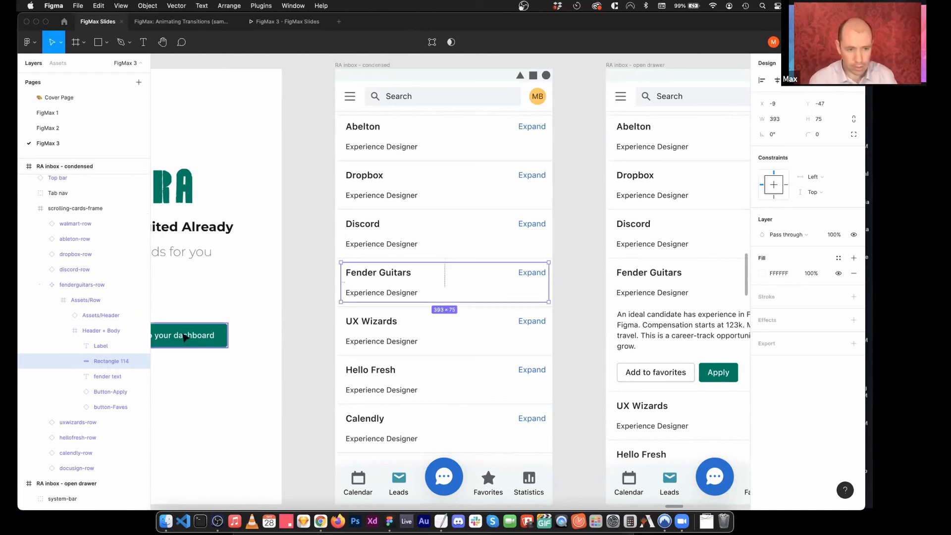
pyautogui.press('super+r')
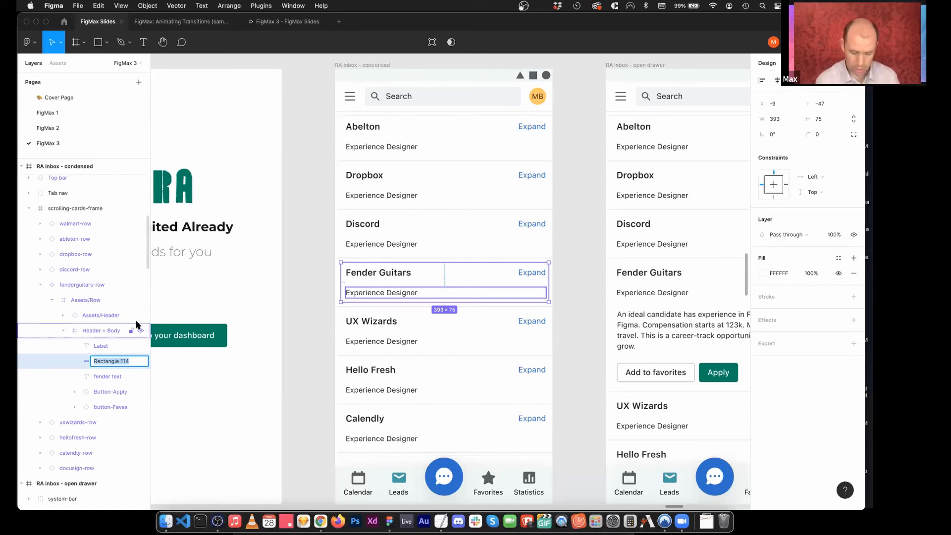
pyautogui.write('bg screen')
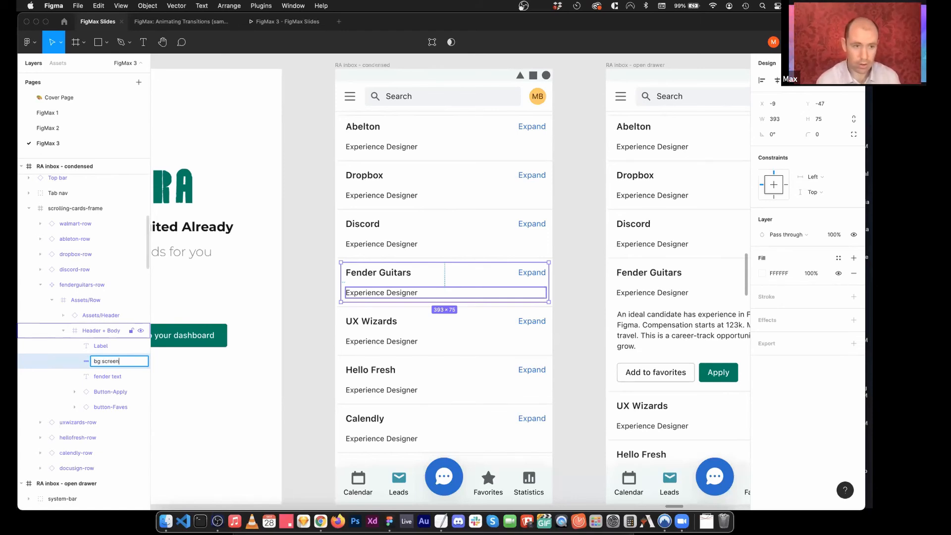
pyautogui.press('Return')
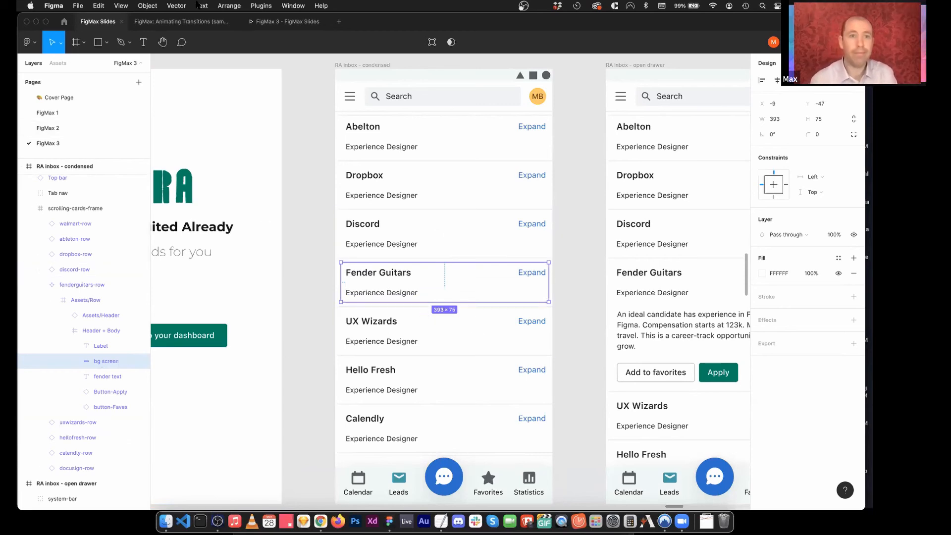
# Step: Test closing the Fender Guitars row in the prototype preview and return to the design file
pyautogui.click(268, 22)
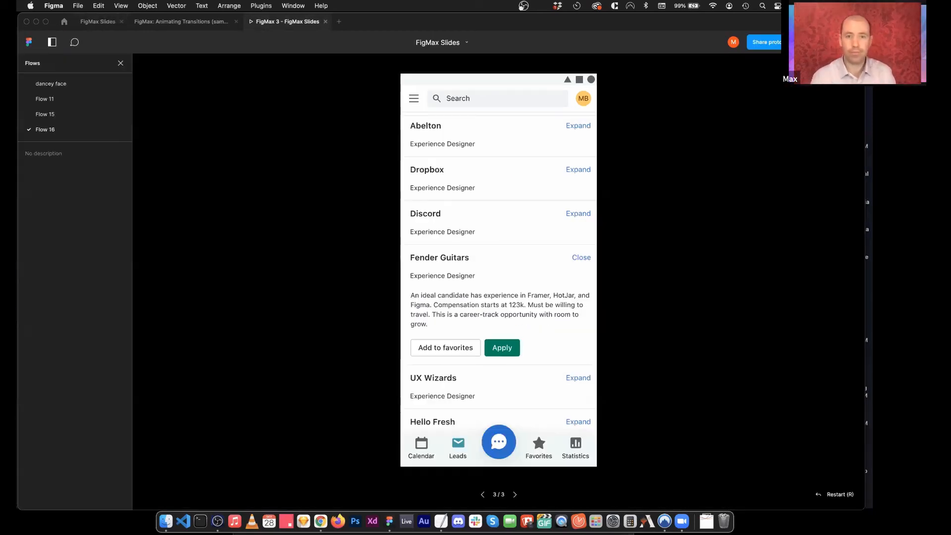
pyautogui.click(581, 257)
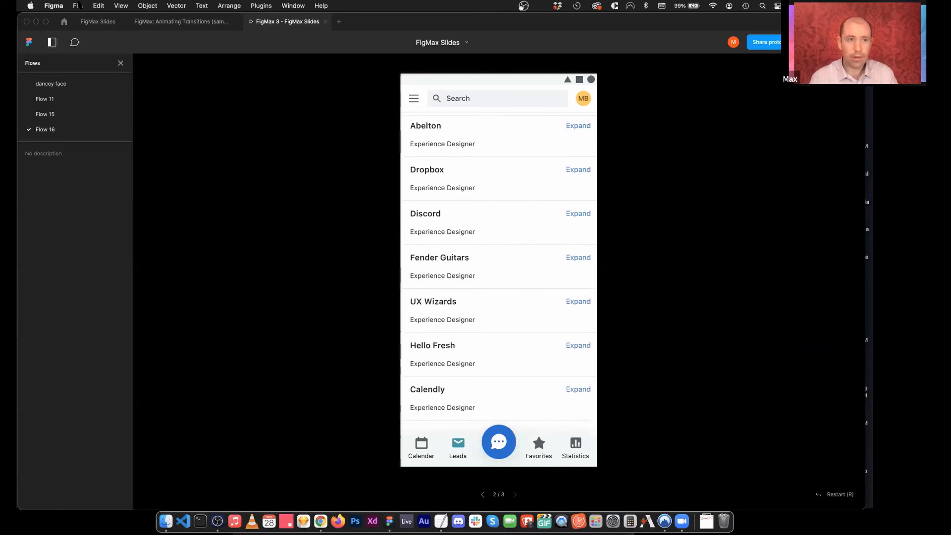
pyautogui.click(94, 22)
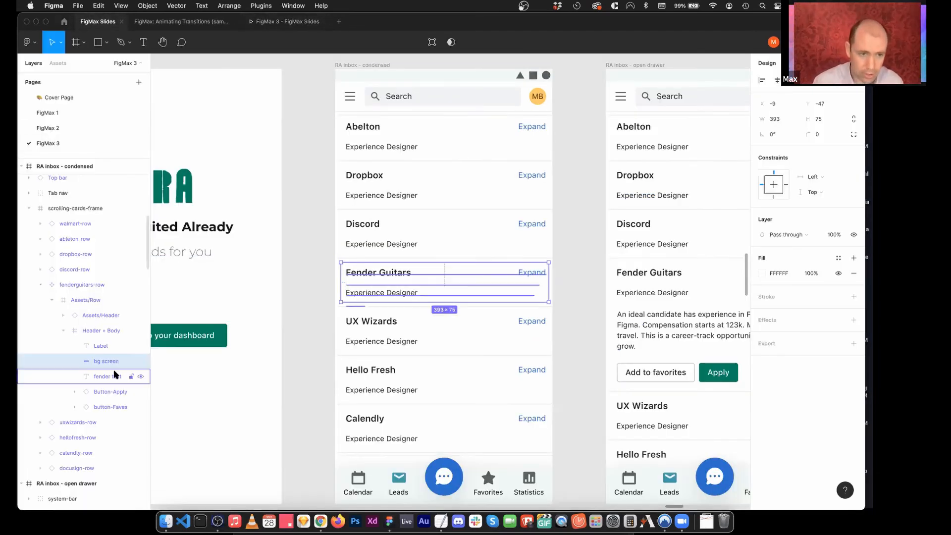
# Step: Paste a copy of bg screen directly above the fender text layer in the open drawer frame's Fender Guitars row
pyautogui.click(664, 282)
pyautogui.scroll(-5, 103, 414)
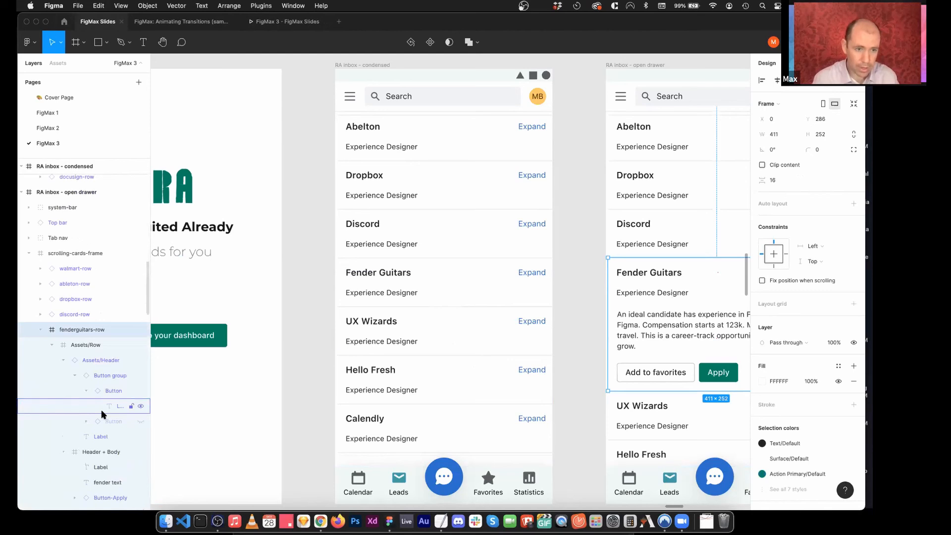
pyautogui.scroll(-1, 74, 426)
pyautogui.scroll(-2, 77, 436)
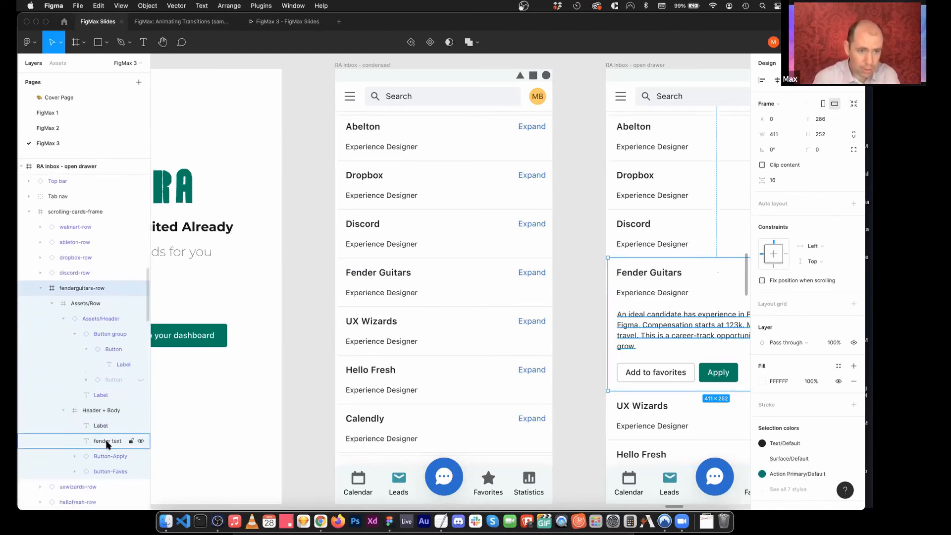
pyautogui.click(119, 443)
pyautogui.press('super+v')
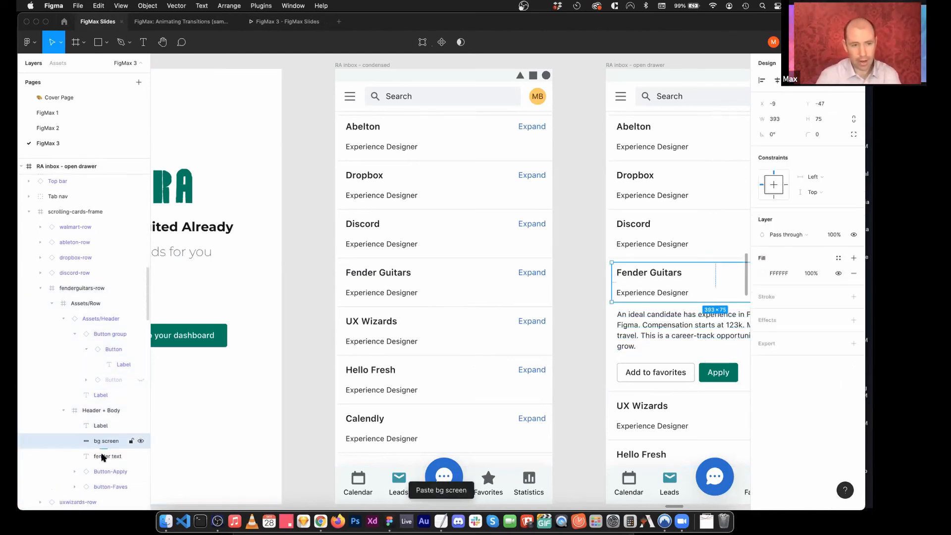
# Step: Play the Fender Guitars row's expand and close animations repeatedly with both bg screen layers in place and return to the design file
pyautogui.click(287, 22)
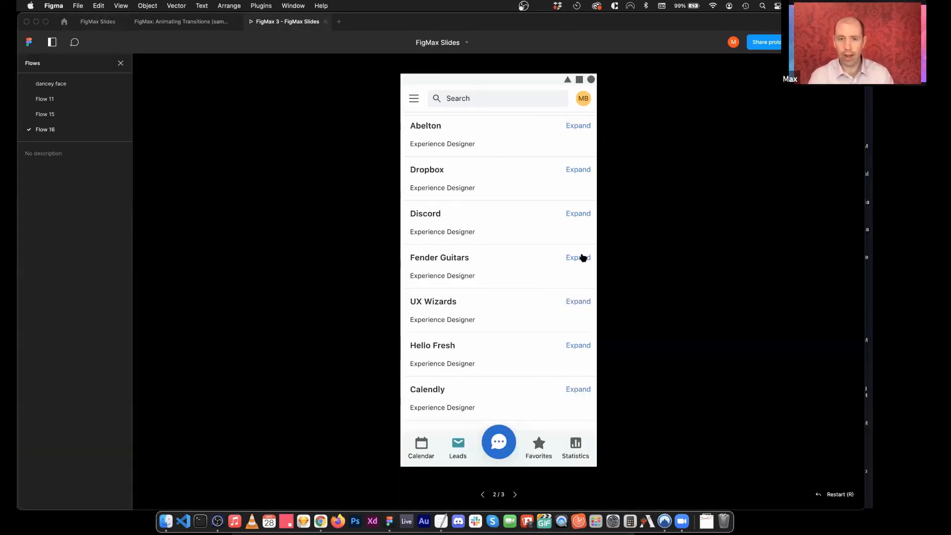
pyautogui.click(582, 257)
pyautogui.click(583, 257)
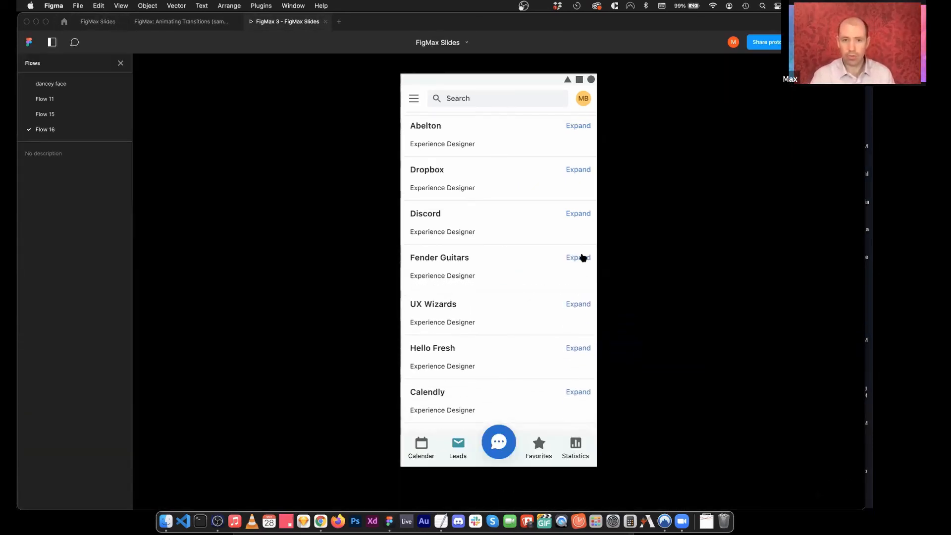
pyautogui.click(583, 257)
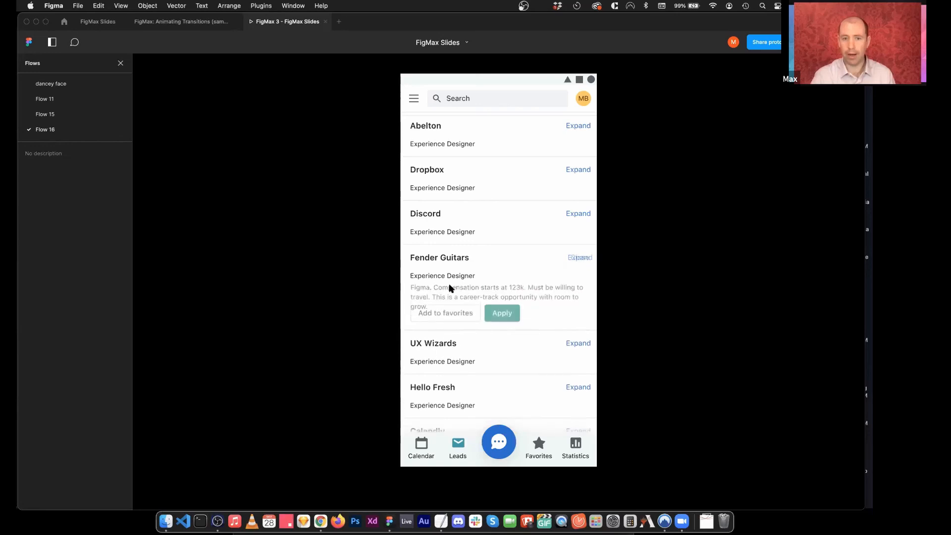
pyautogui.click(582, 258)
pyautogui.click(582, 258)
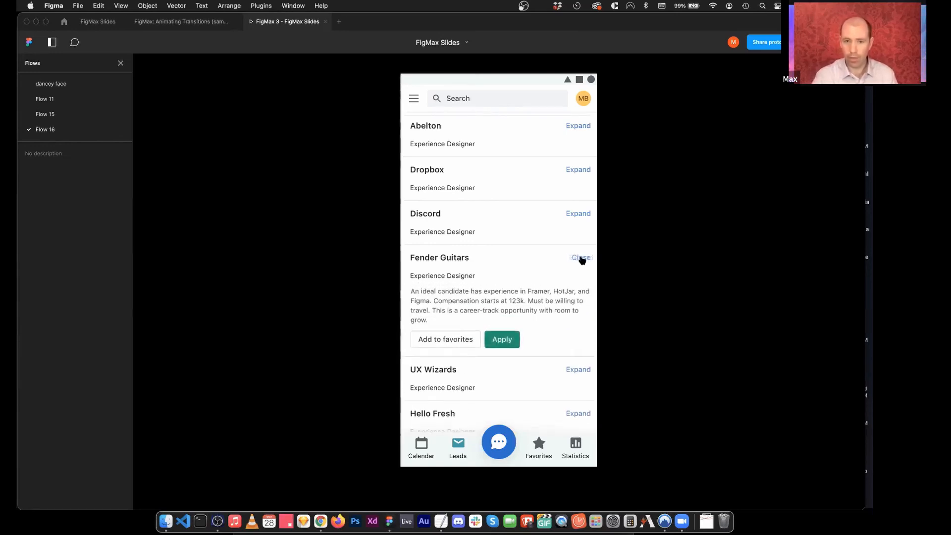
pyautogui.click(582, 258)
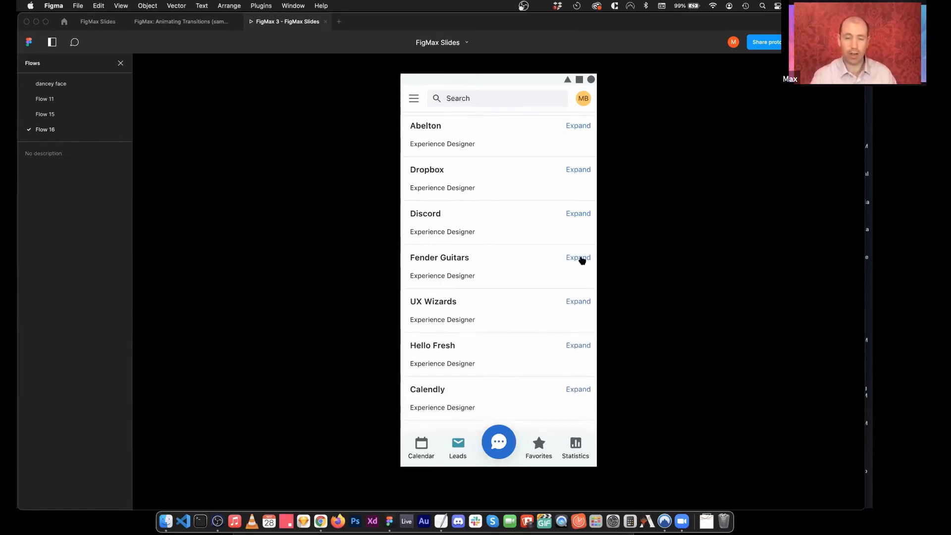
pyautogui.click(581, 258)
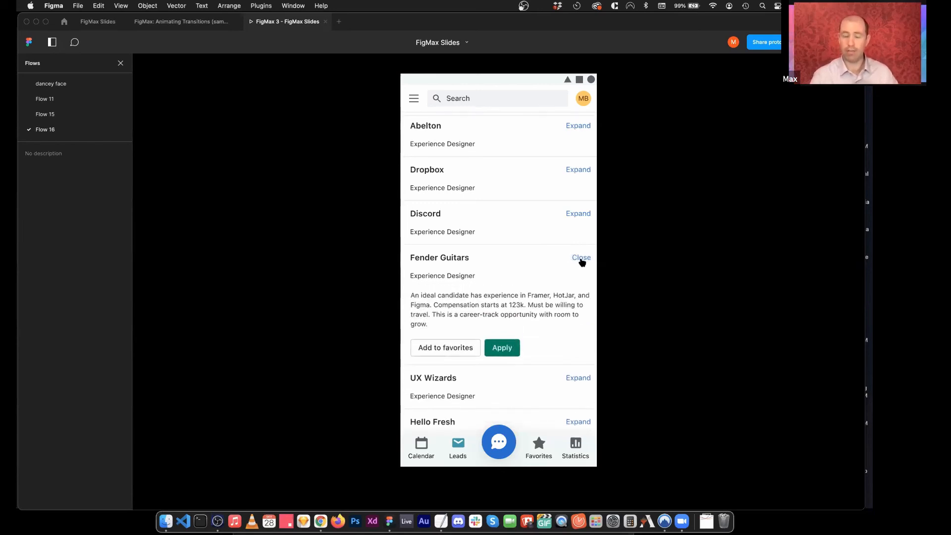
pyautogui.click(582, 259)
pyautogui.click(88, 24)
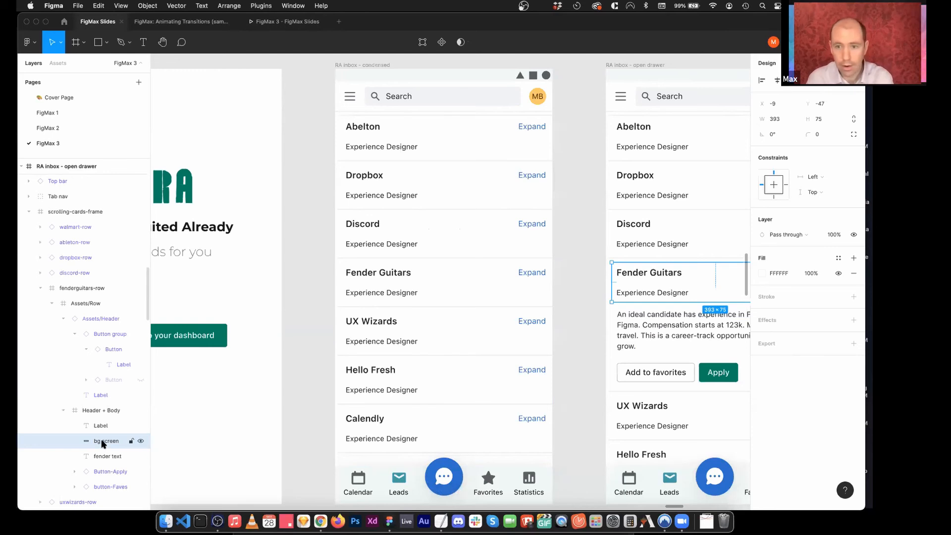
# Step: Delete bg screen from the open drawer frame's Fender Guitars row and select the one in the condensed inbox frame
pyautogui.press('Delete')
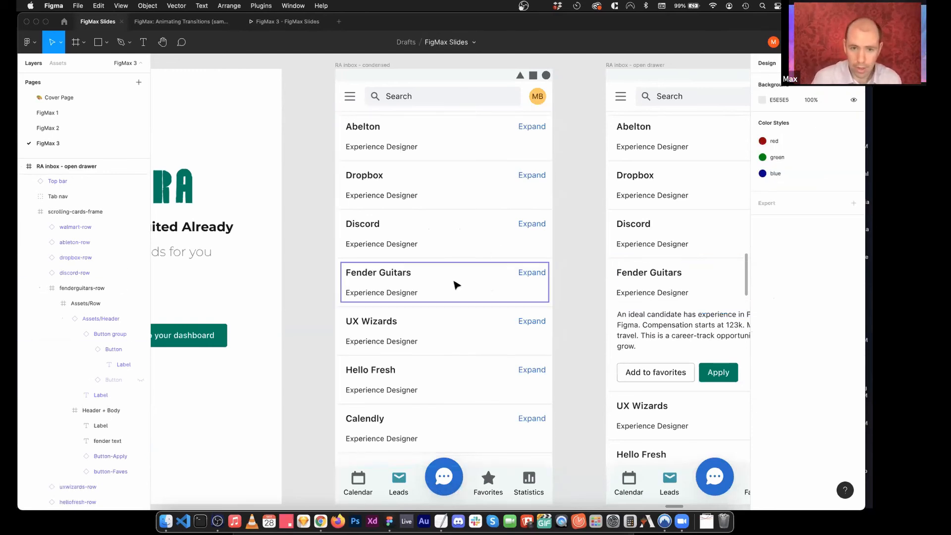
pyautogui.hotkey('ctrl', 'z')
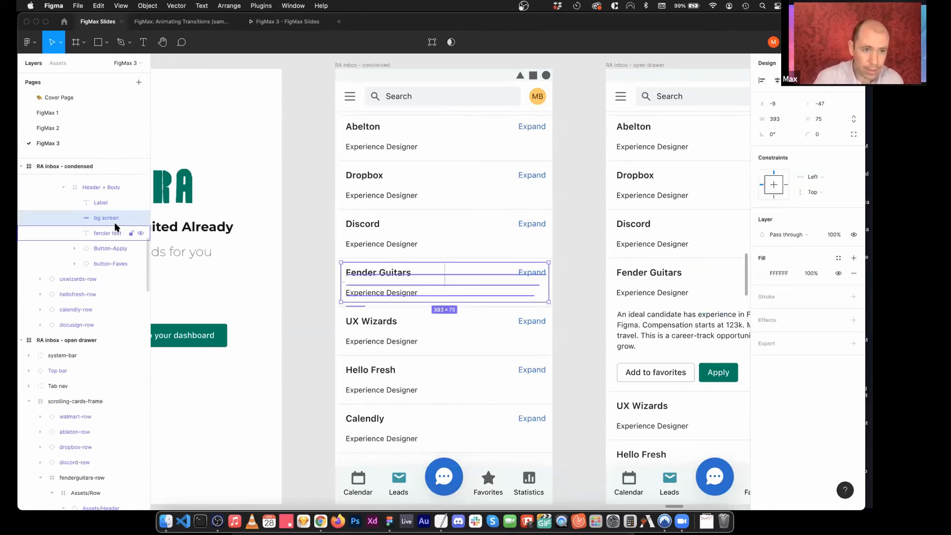
# Step: Add a drop shadow to bg screen in the condensed inbox's Fender Guitars row, coloured FFFFFF at 100% opacity
pyautogui.click(854, 321)
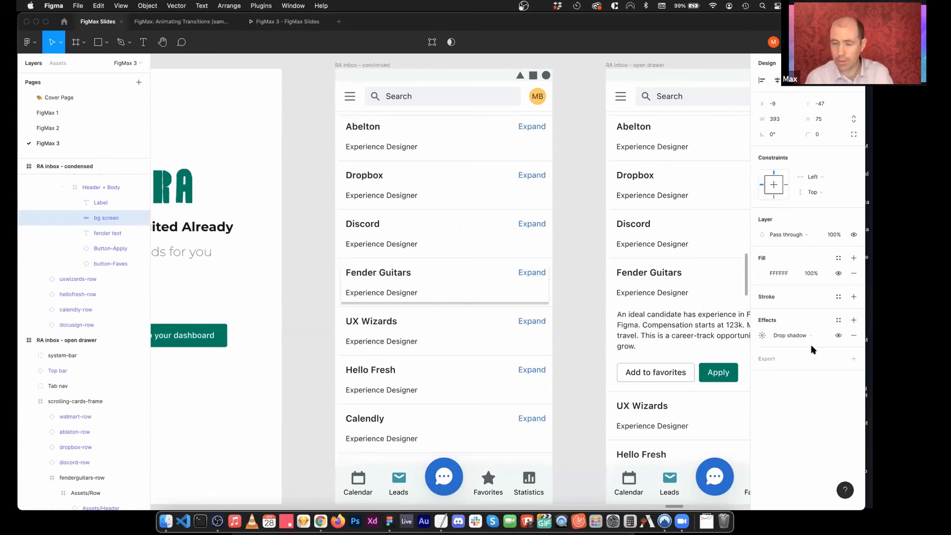
pyautogui.click(762, 335)
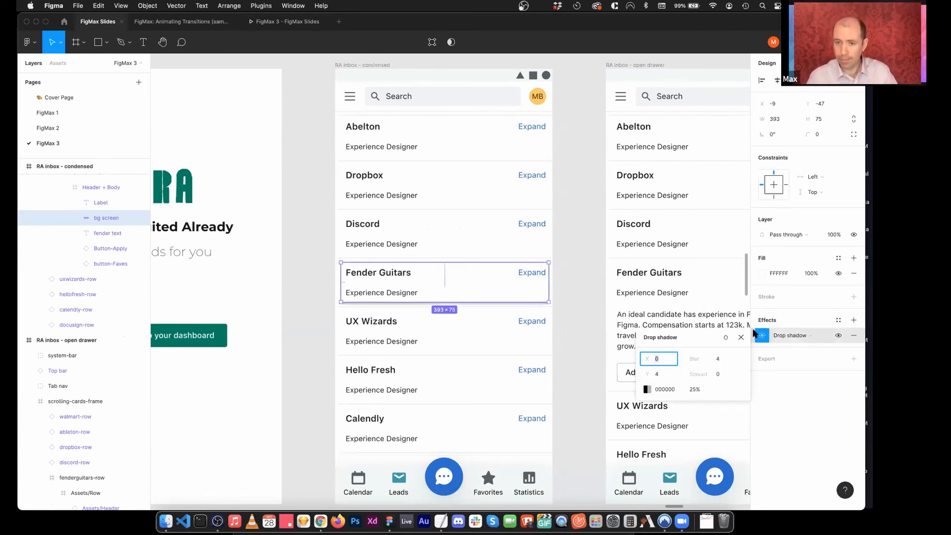
pyautogui.click(670, 389)
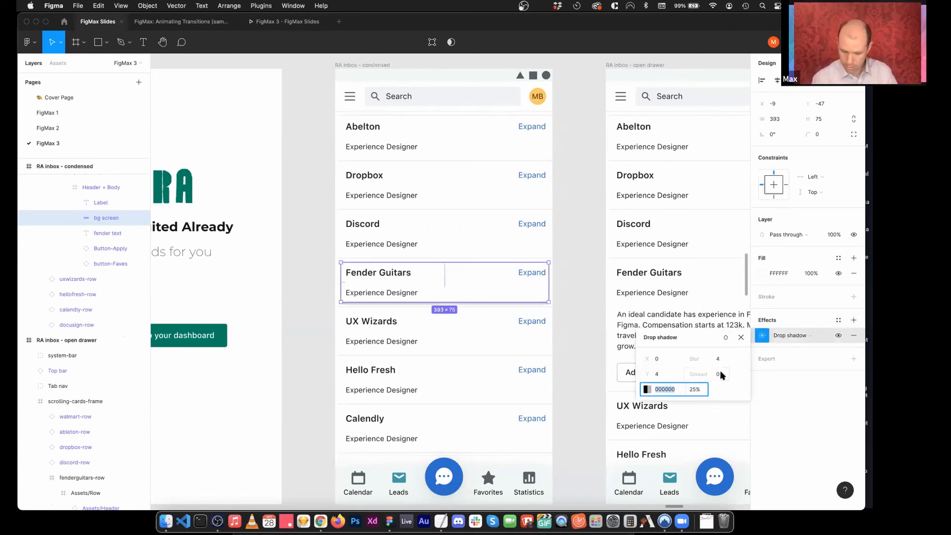
pyautogui.write('ffffff')
pyautogui.press('Return')
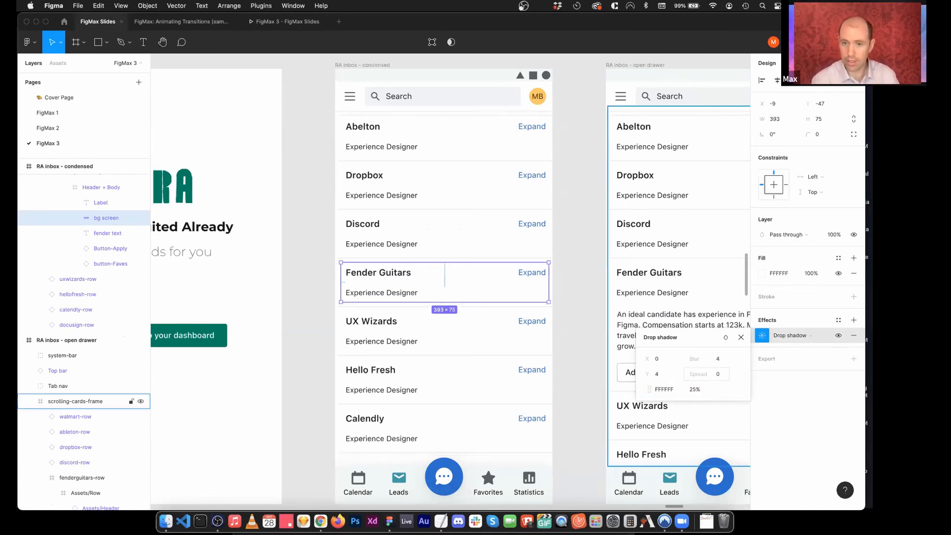
pyautogui.click(693, 389)
pyautogui.write('100')
pyautogui.press('Return')
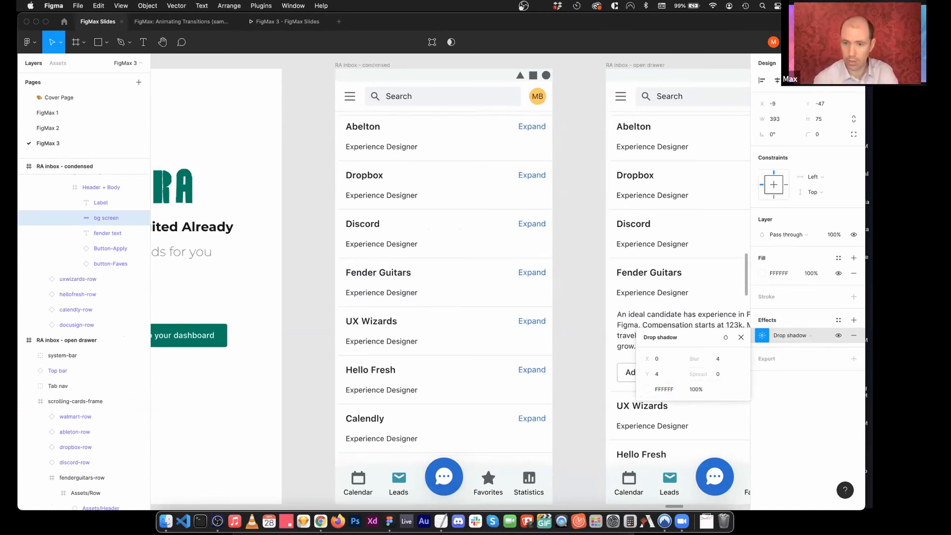
# Step: Recolour bg screen's drop shadow to 654654 and set its blur to 20 and Y offset to 13
pyautogui.click(667, 389)
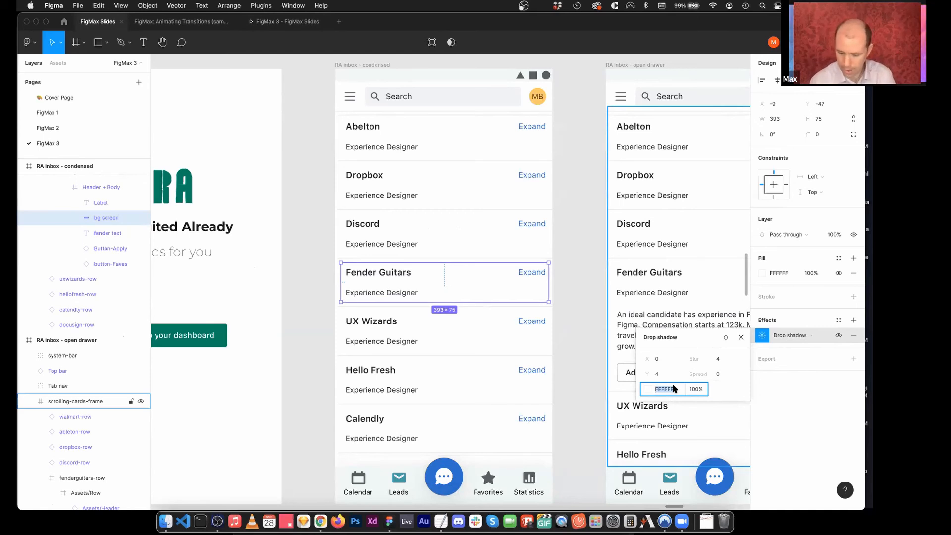
pyautogui.write('6546546')
pyautogui.press('BackSpace')
pyautogui.press('Return')
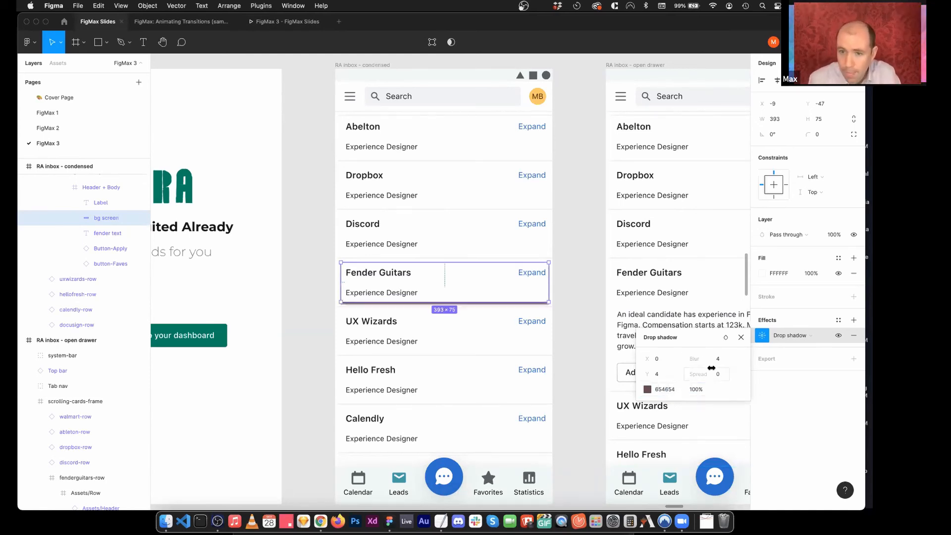
pyautogui.moveTo(697, 360); pyautogui.dragTo(853, 364)
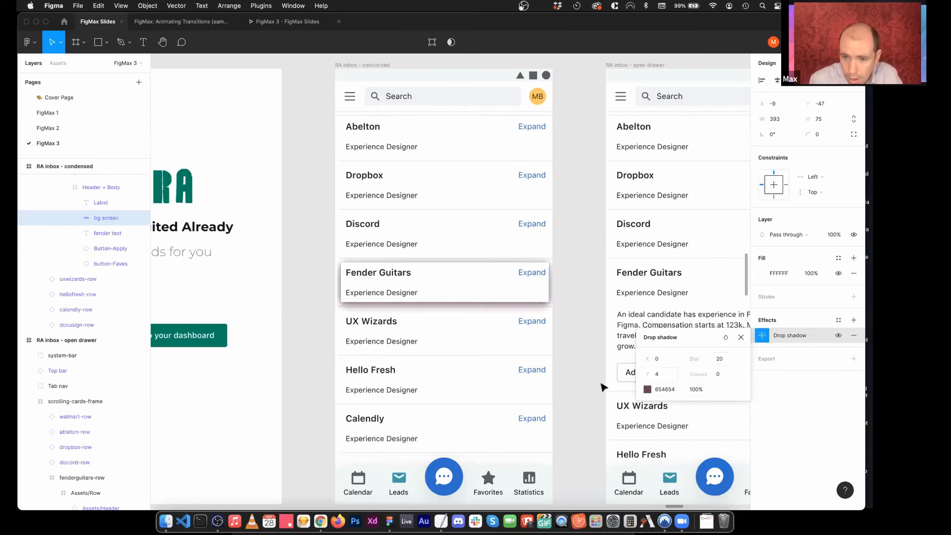
pyautogui.moveTo(646, 375); pyautogui.dragTo(655, 373)
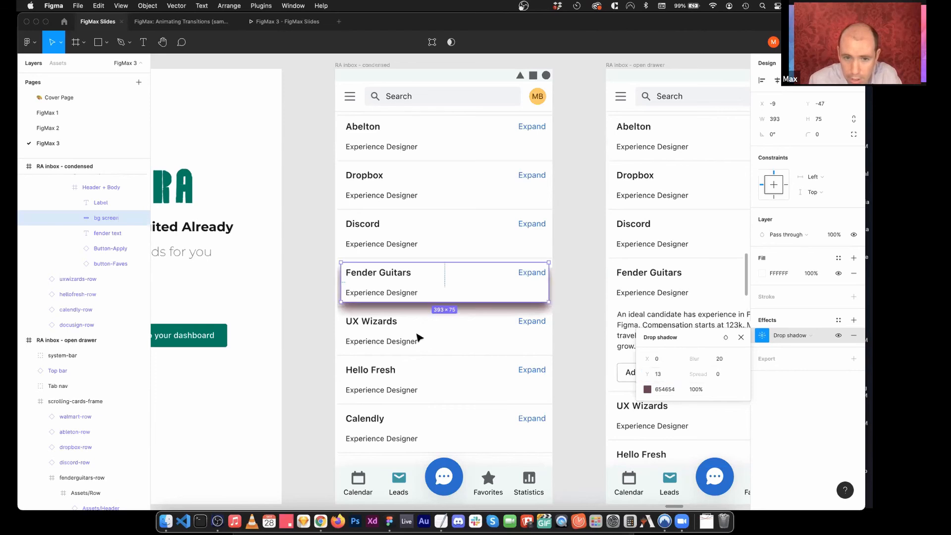
# Step: Set the drop shadow's colour to FFFFFF and deselect the layer
pyautogui.click(664, 390)
pyautogui.write('fff')
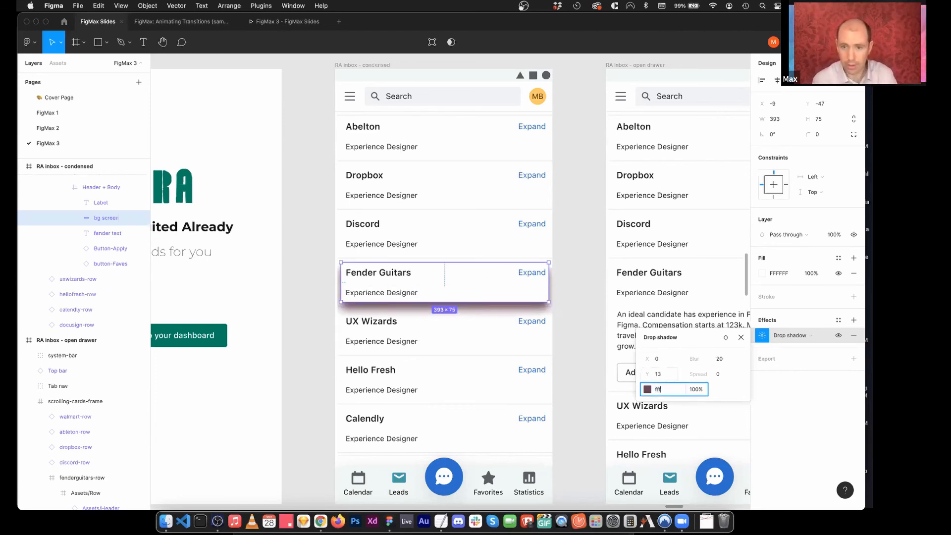
pyautogui.write('fff')
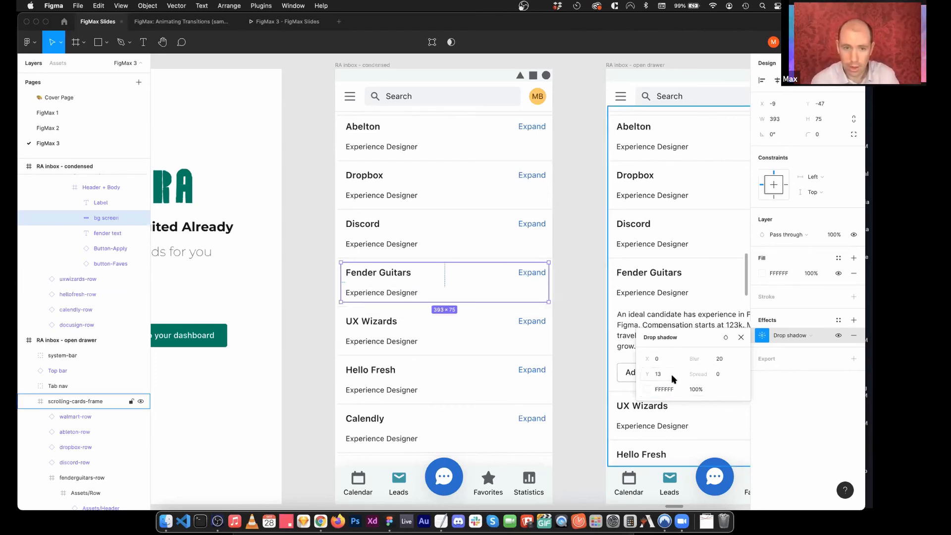
pyautogui.click(318, 254)
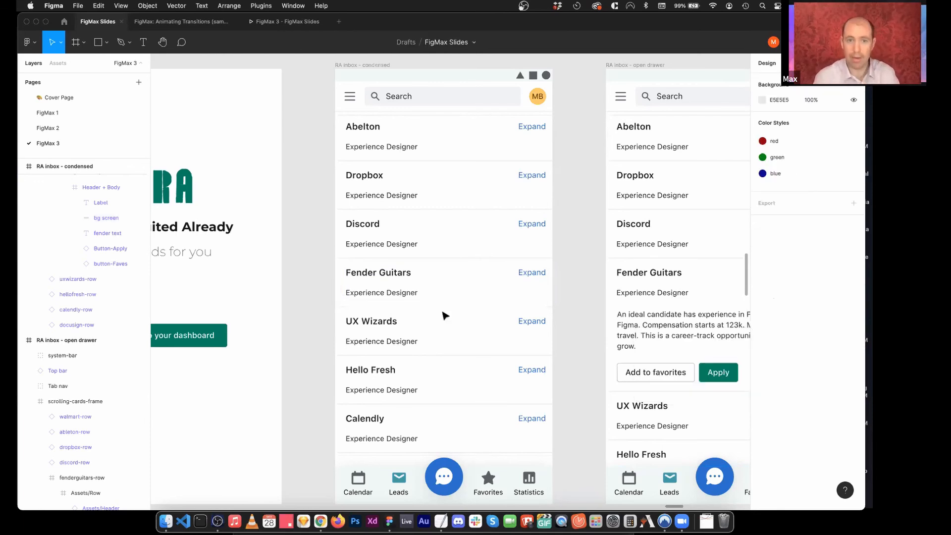
# Step: Set the Y offset of bg screen's drop shadow to -3 in the condensed inbox frame
pyautogui.click(456, 287)
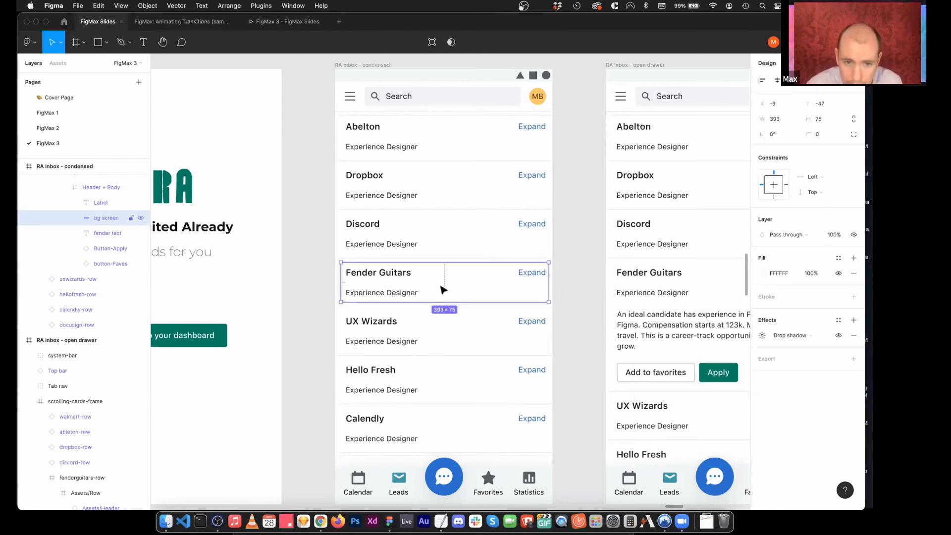
pyautogui.click(761, 336)
pyautogui.moveTo(647, 374); pyautogui.dragTo(632, 375)
# Step: Copy the shadowed bg screen and paste it directly above fender text in the open drawer frame's Fender Guitars row
pyautogui.click(108, 213)
pyautogui.scroll(-4, 109, 356)
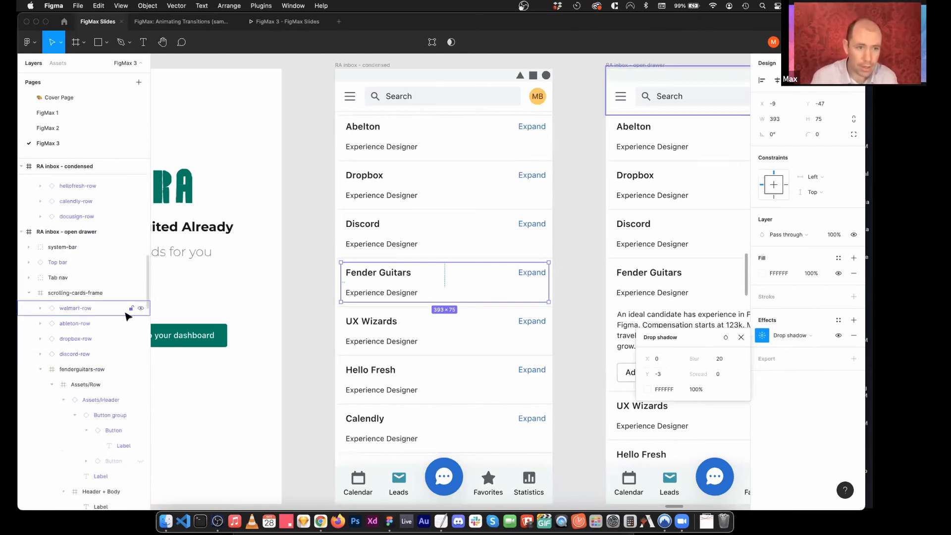
pyautogui.scroll(-3, 99, 436)
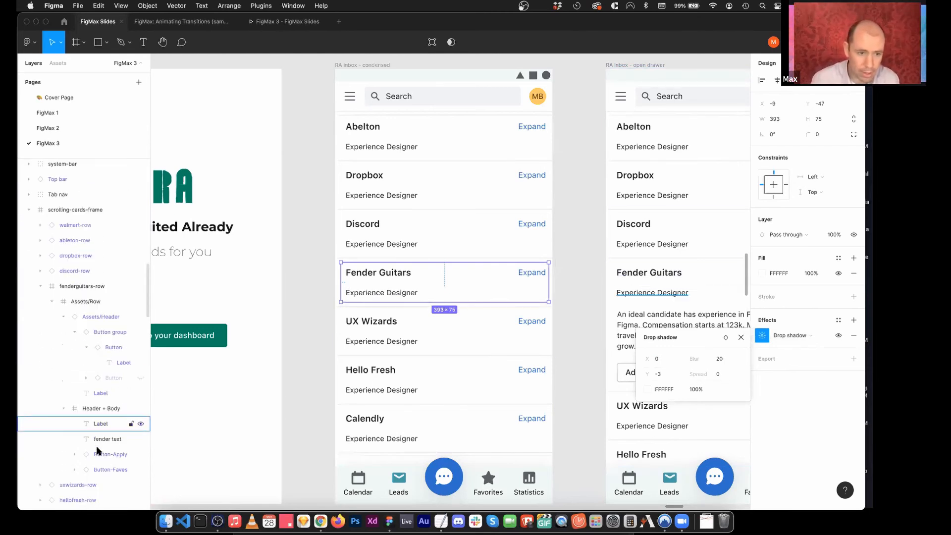
pyautogui.click(106, 438)
pyautogui.press('super+v')
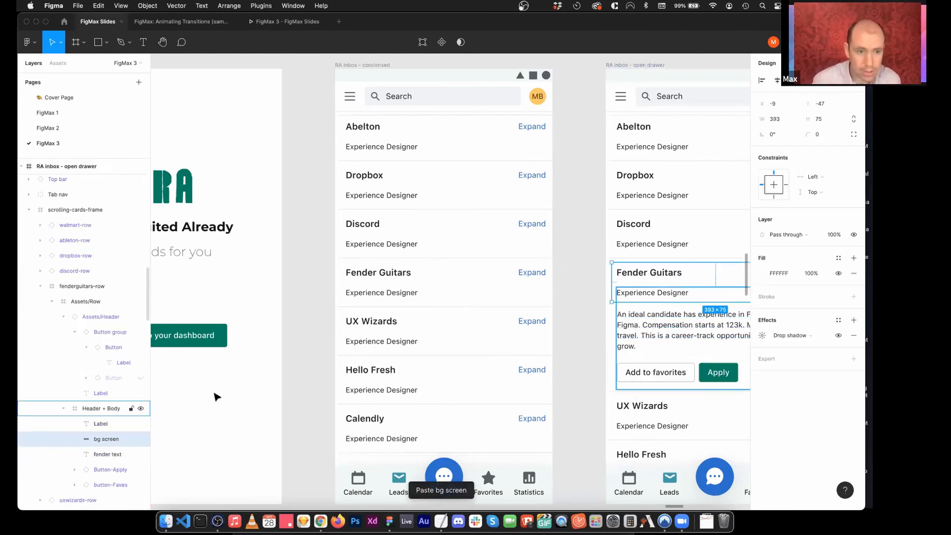
# Step: Play the Fender Guitars row's expand and close animations repeatedly in the prototype preview to check the softened mask edge
pyautogui.click(306, 20)
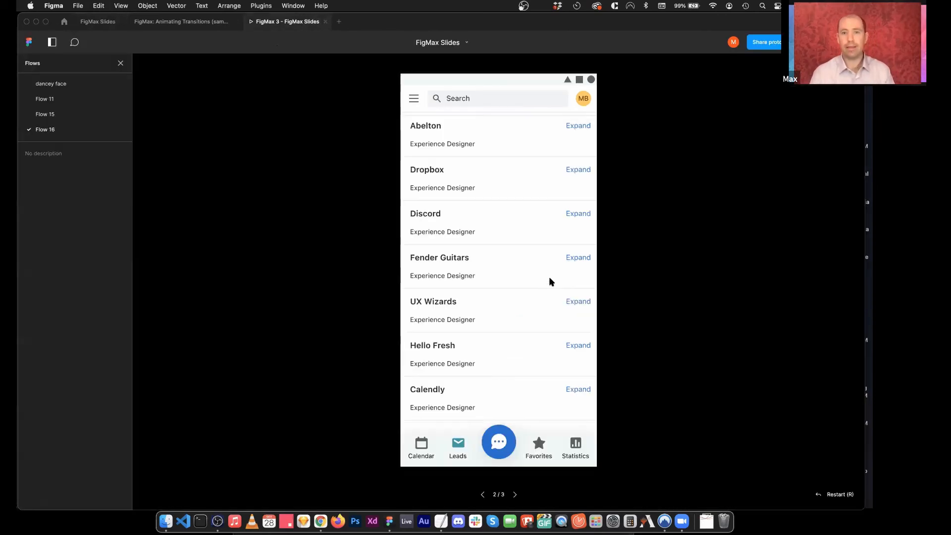
pyautogui.click(578, 257)
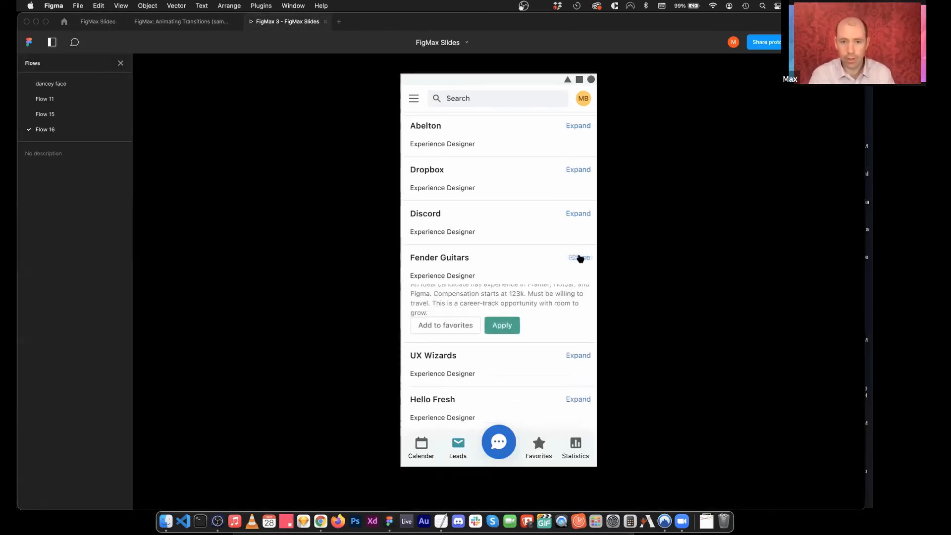
pyautogui.click(580, 257)
pyautogui.click(580, 257)
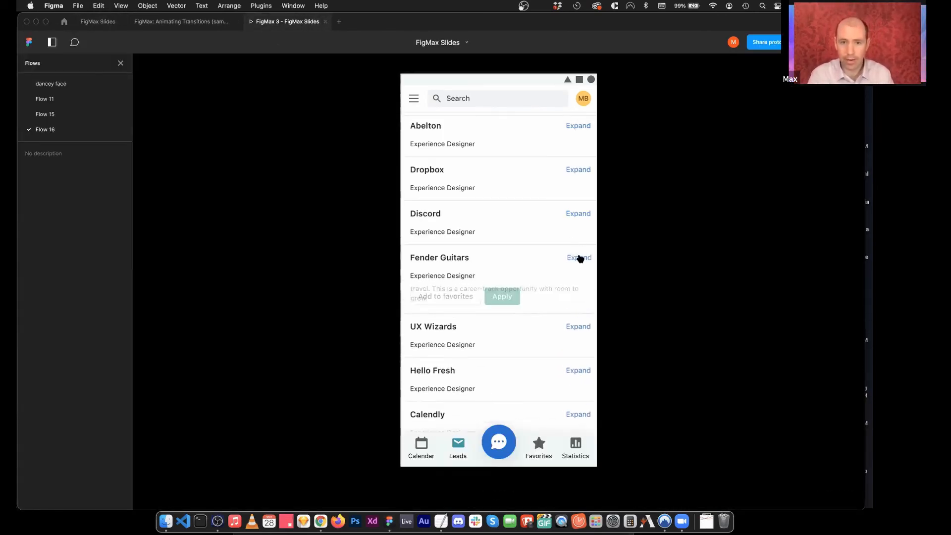
pyautogui.click(580, 258)
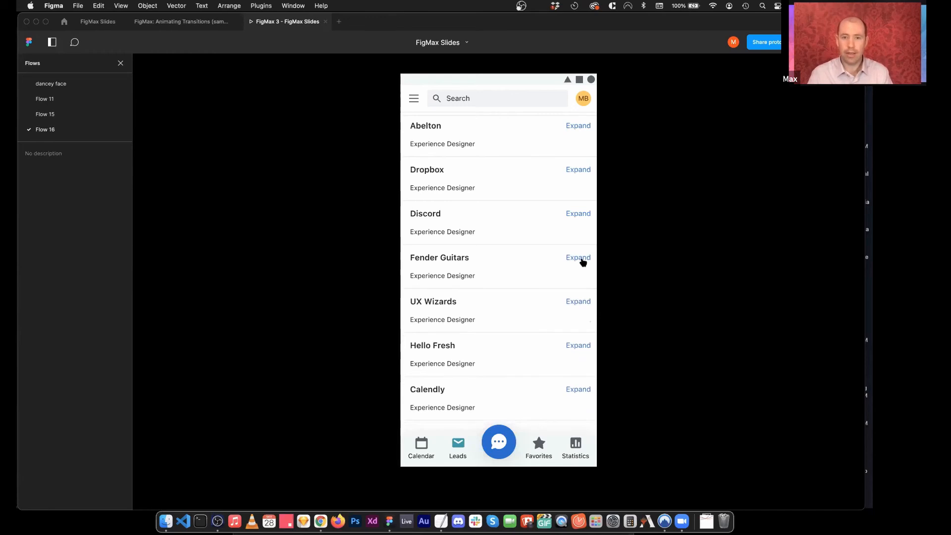
pyautogui.click(582, 258)
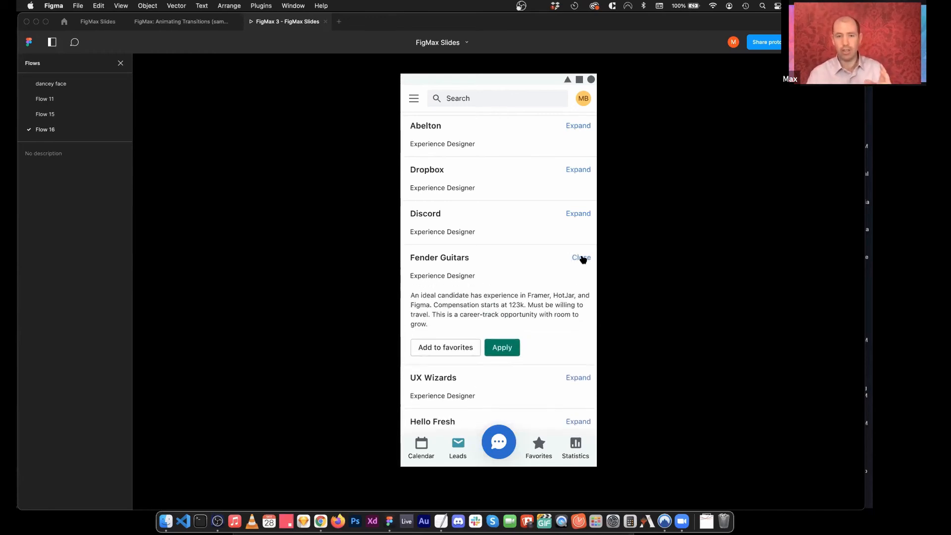
pyautogui.click(581, 258)
pyautogui.click(582, 258)
pyautogui.click(582, 258)
pyautogui.click(582, 258)
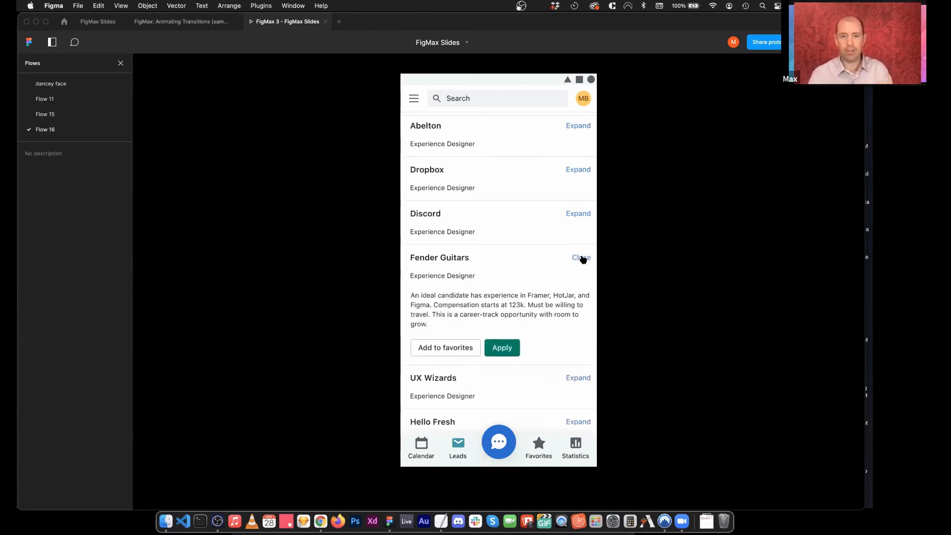
pyautogui.click(582, 257)
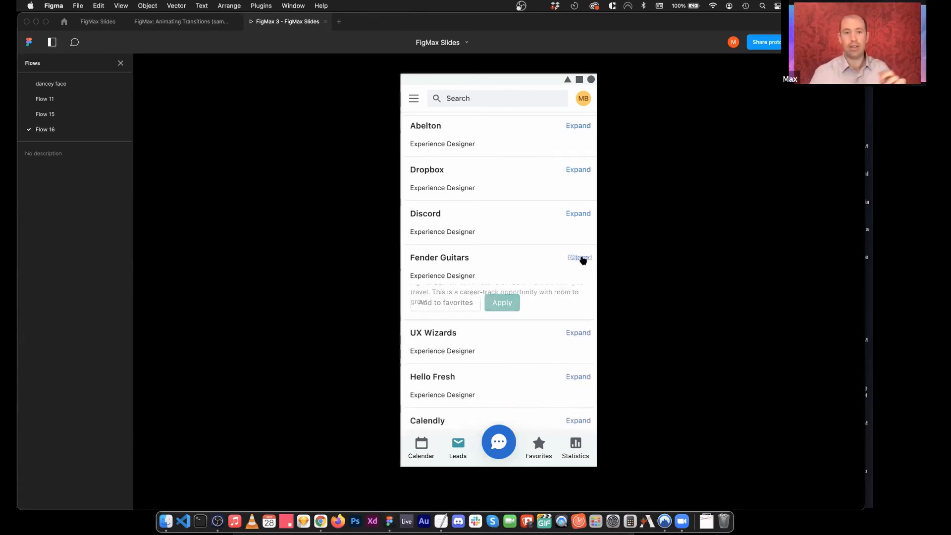
pyautogui.click(582, 258)
pyautogui.click(582, 258)
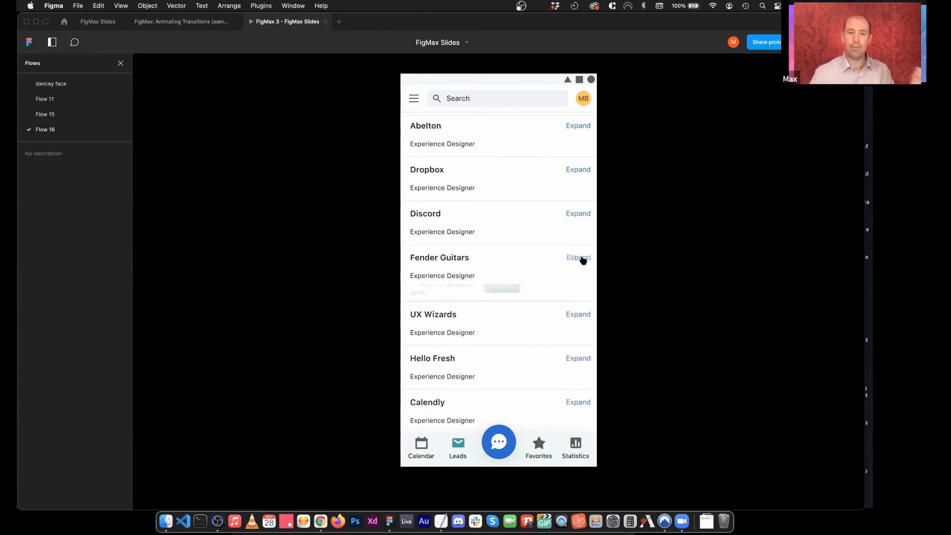
pyautogui.click(582, 258)
pyautogui.click(582, 258)
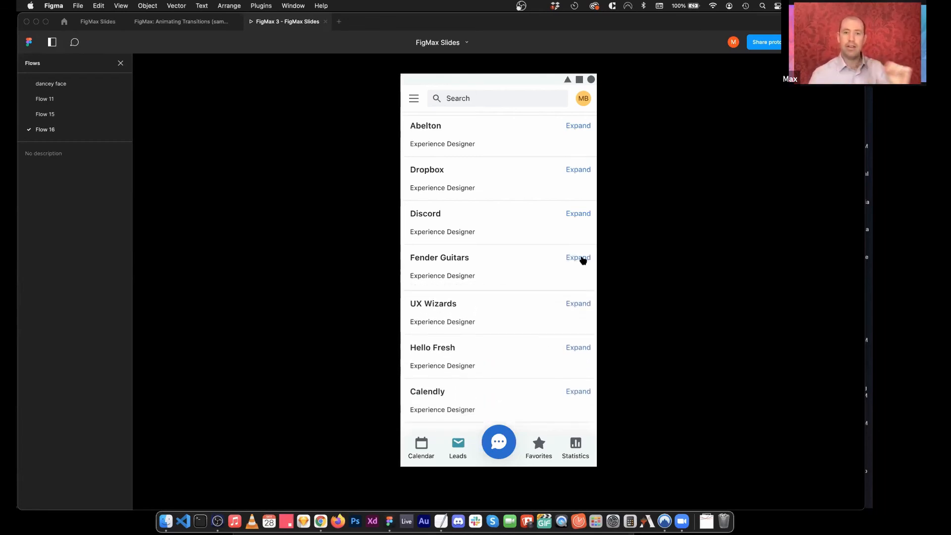
pyautogui.click(582, 257)
pyautogui.click(582, 258)
pyautogui.click(583, 258)
pyautogui.click(582, 258)
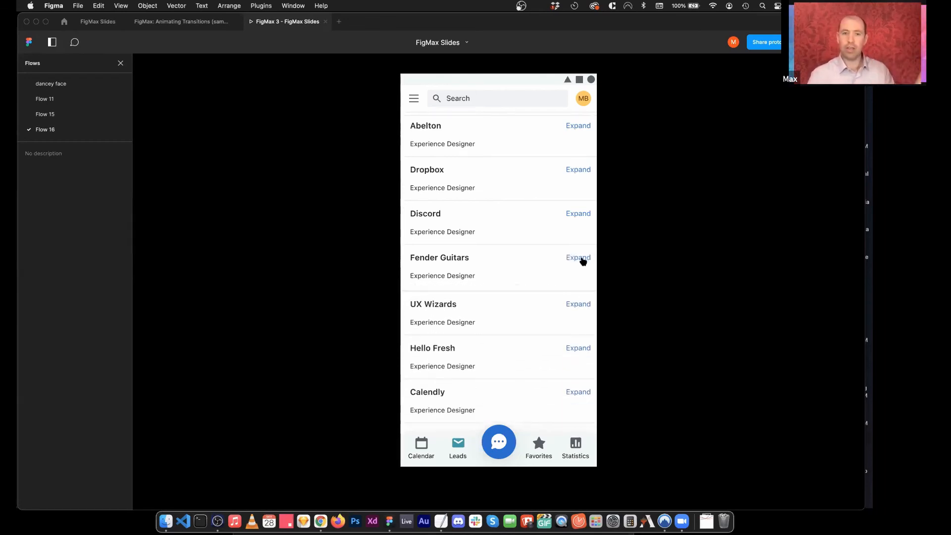
pyautogui.click(581, 258)
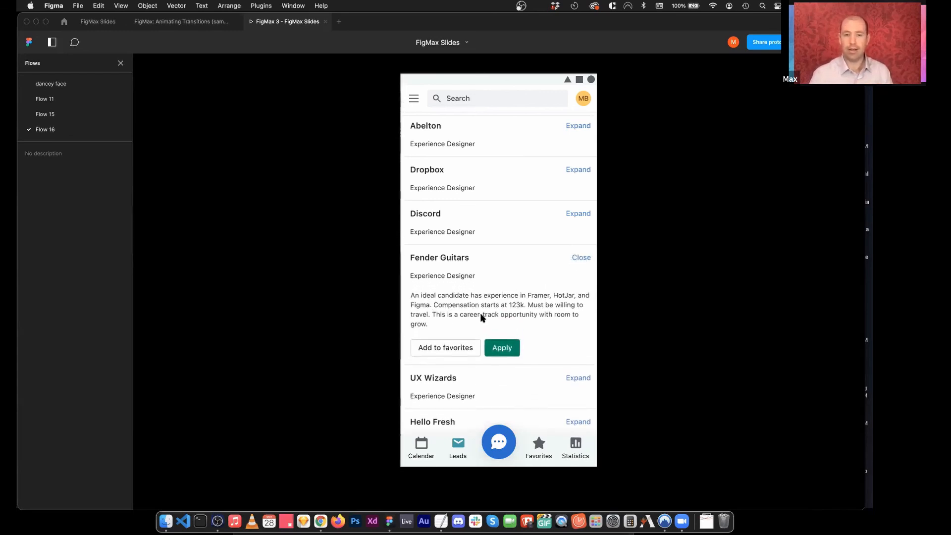
pyautogui.click(583, 258)
pyautogui.click(582, 258)
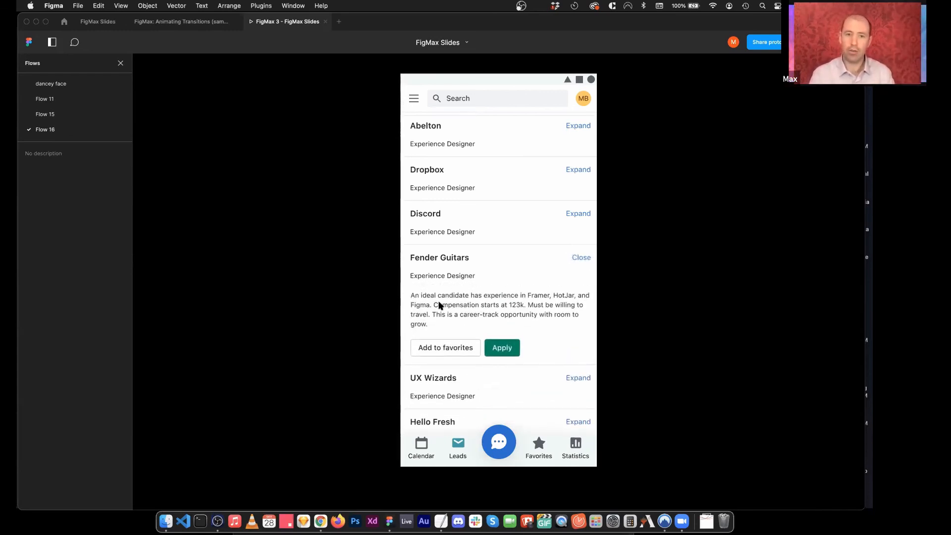
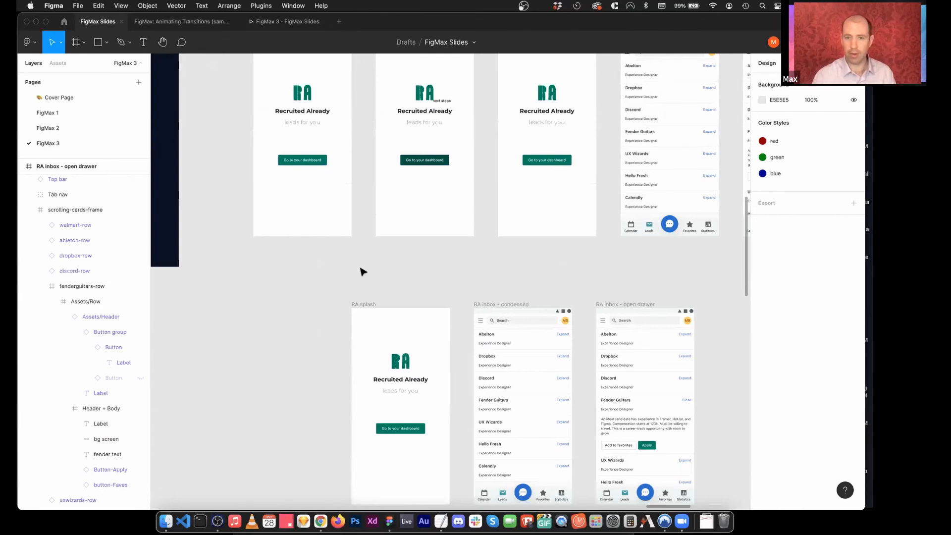
# Step: Place two copies of the RA splash frame in a row to its left and select the dashboard button in the middle splash
pyautogui.scroll(-5, 361, 263)
pyautogui.moveTo(371, 176); pyautogui.dragTo(234, 173)
pyautogui.hscroll(-3, 318, 192)
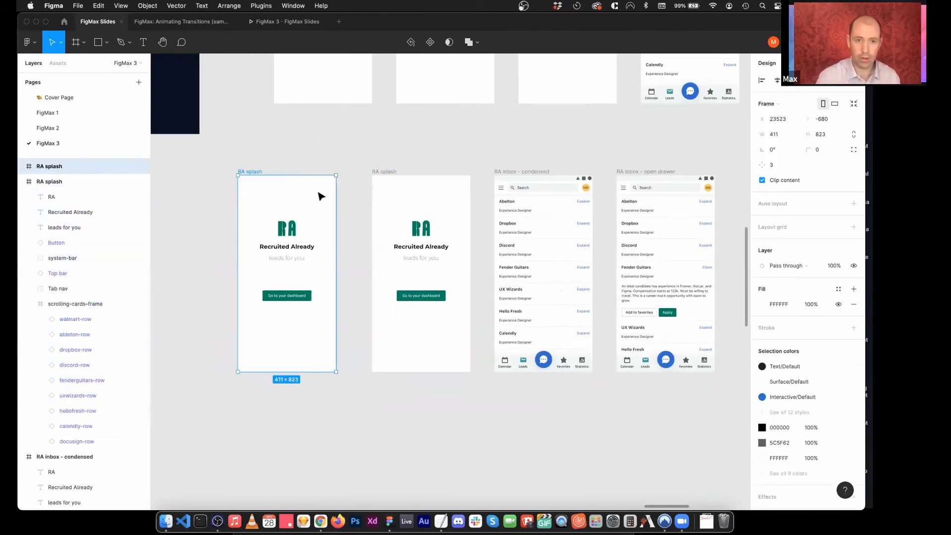
pyautogui.moveTo(315, 172); pyautogui.dragTo(180, 180)
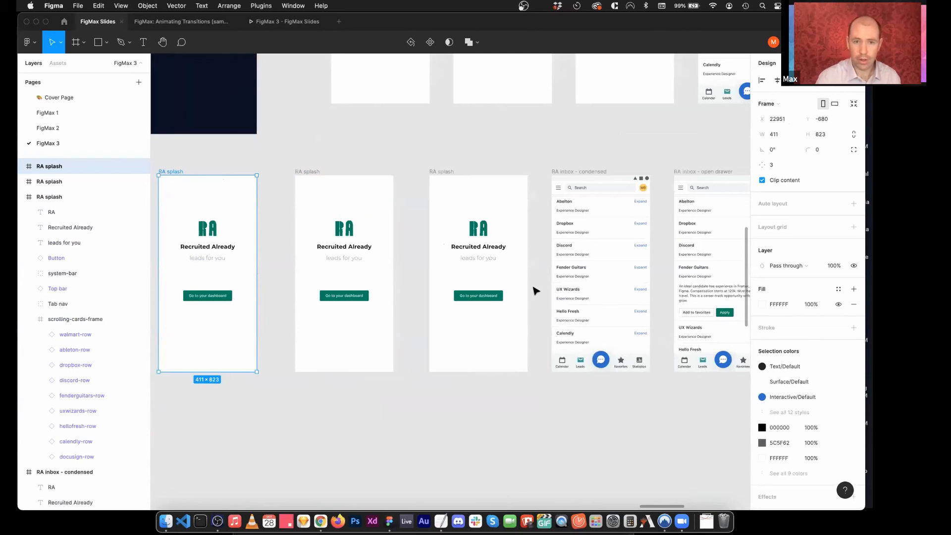
pyautogui.click(369, 300)
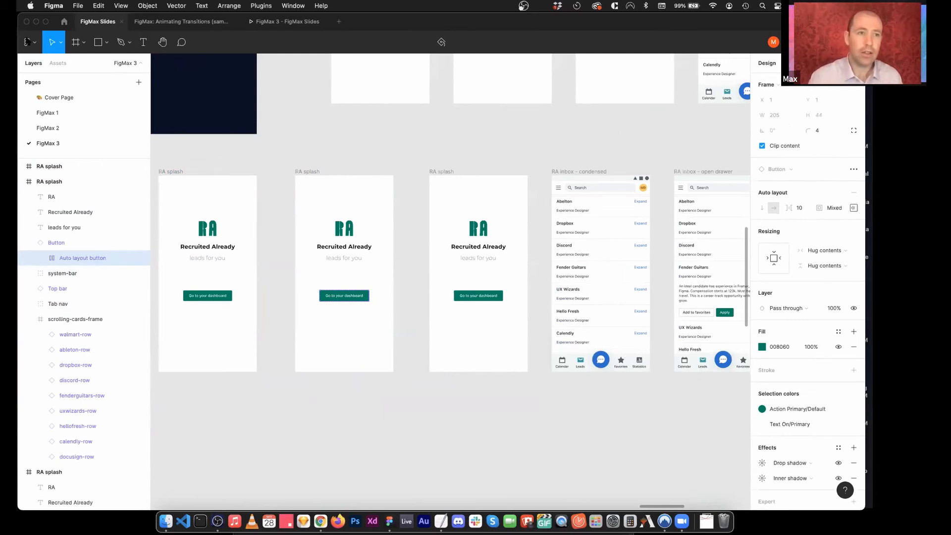
# Step: Leave the Community sample file page and open the personal account's recently viewed files
pyautogui.click(166, 23)
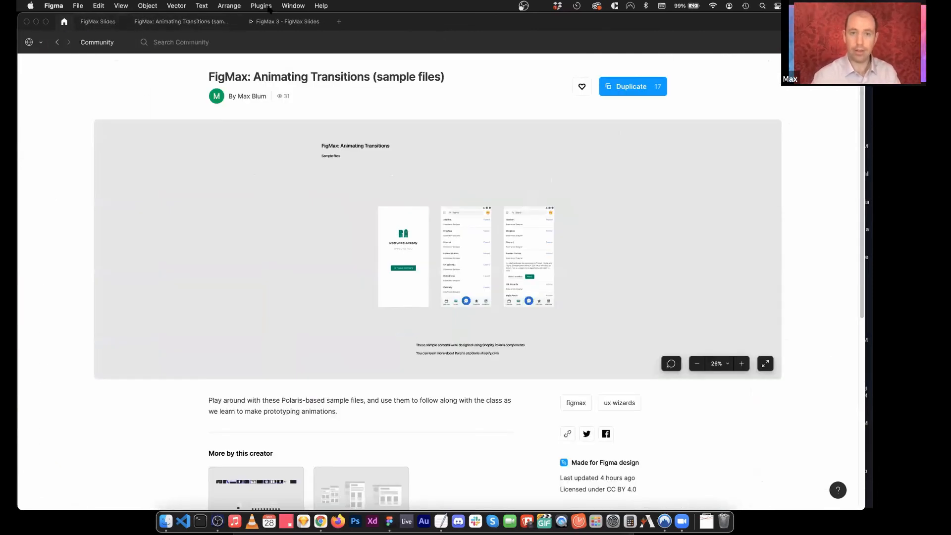
pyautogui.click(29, 42)
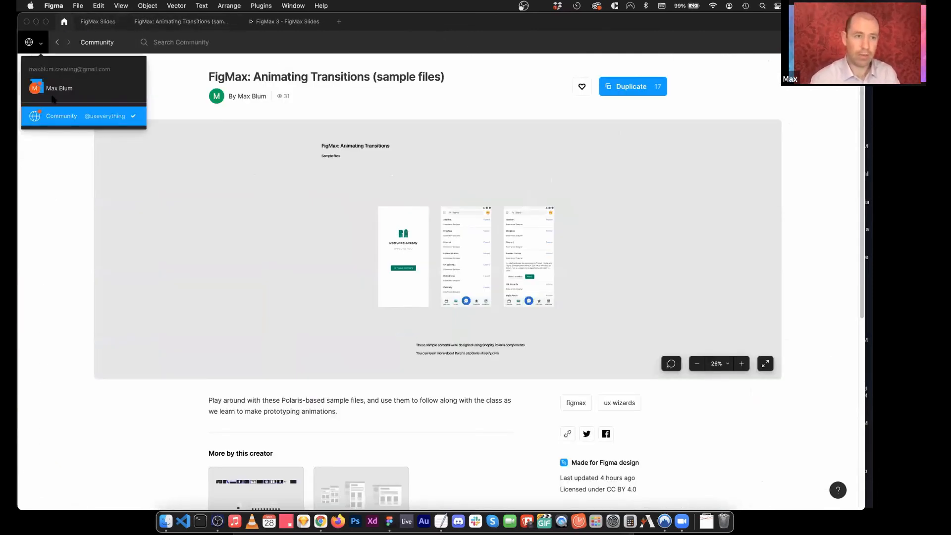
pyautogui.click(66, 88)
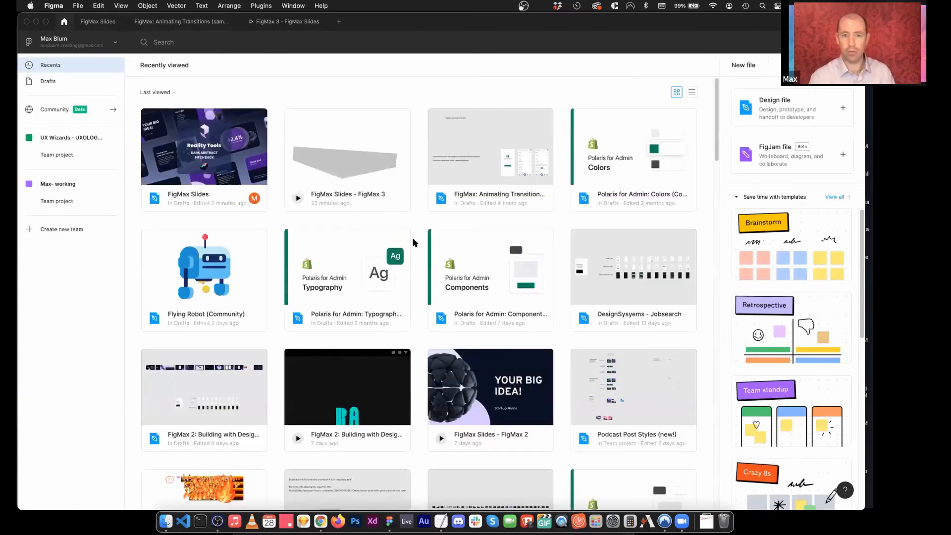
# Step: Open the Polaris for Admin: Colors file and bring up the Actions swatches on its Colors page
pyautogui.scroll(-1, 414, 242)
pyautogui.click(630, 155)
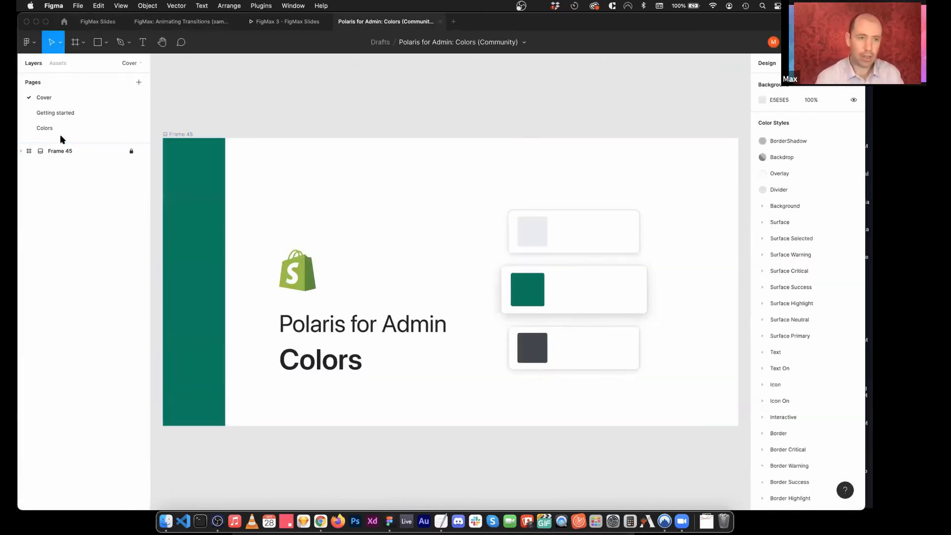
pyautogui.click(55, 130)
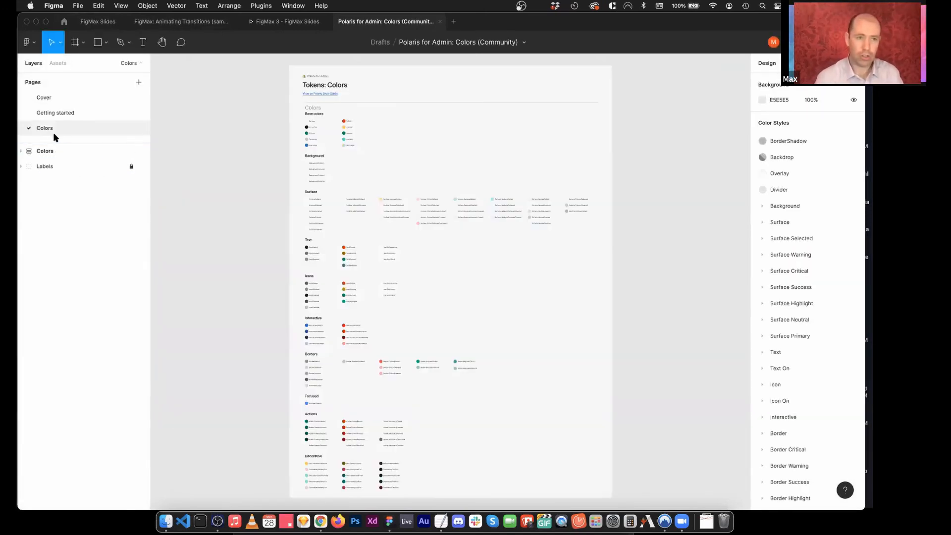
pyautogui.scroll(-5, 361, 259)
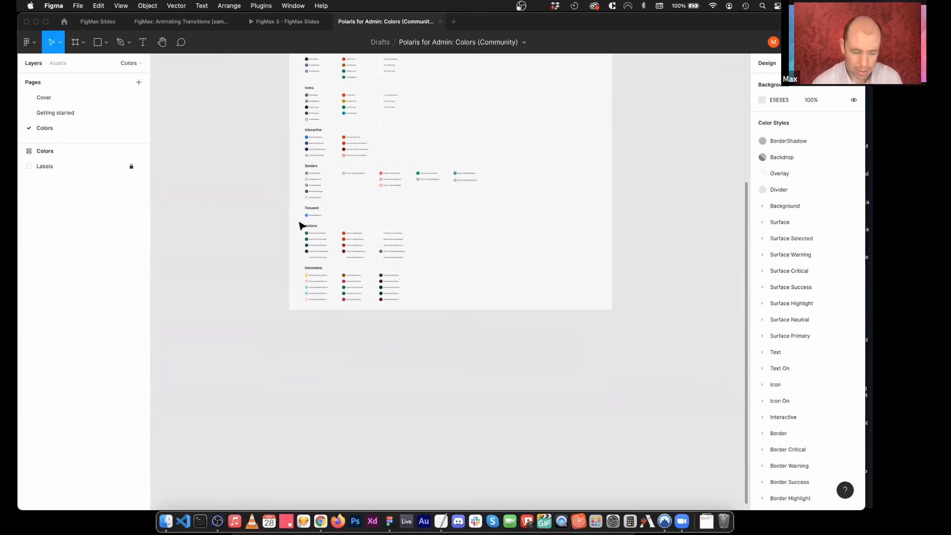
pyautogui.scroll(5, 306, 226)
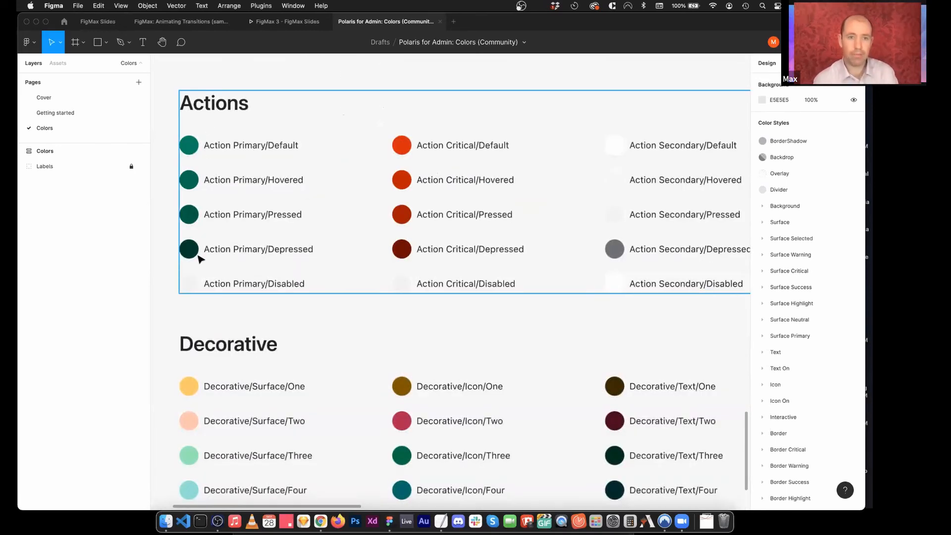
# Step: Copy the Action Primary/Pressed swatch's fill 005E46 and apply it to the middle splash's dashboard button in FigMax Slides
pyautogui.keyDown('super'); pyautogui.click(201, 213); pyautogui.keyUp('super')
pyautogui.click(776, 254)
pyautogui.press('super+c')
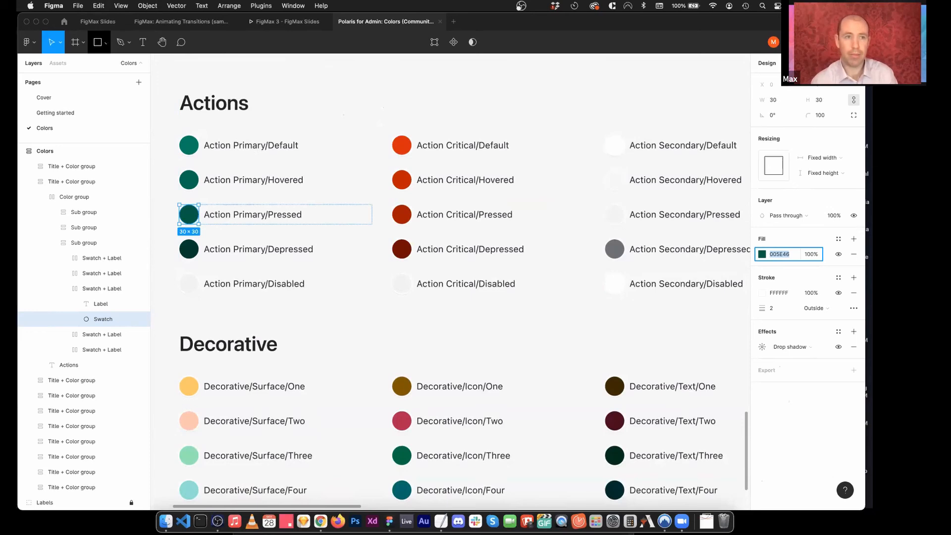
pyautogui.click(98, 21)
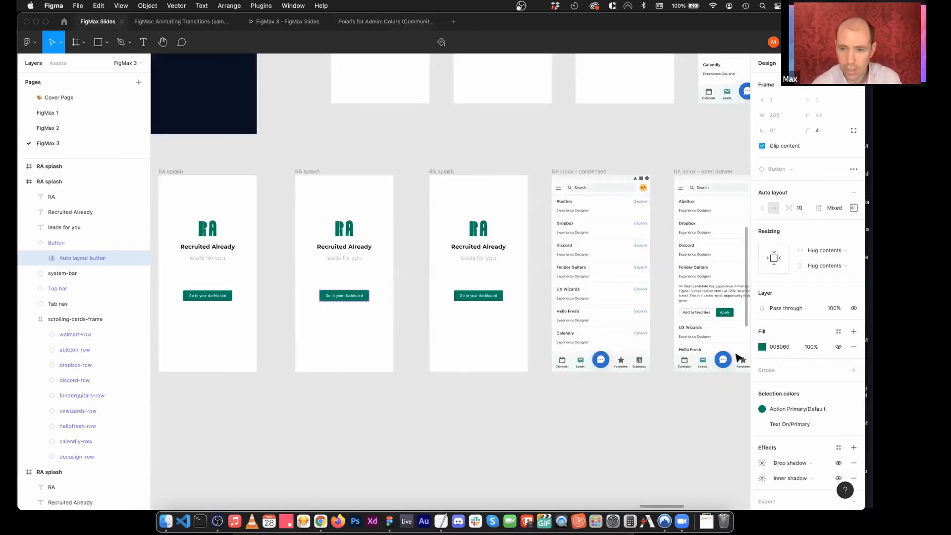
pyautogui.click(779, 348)
pyautogui.press('super+v')
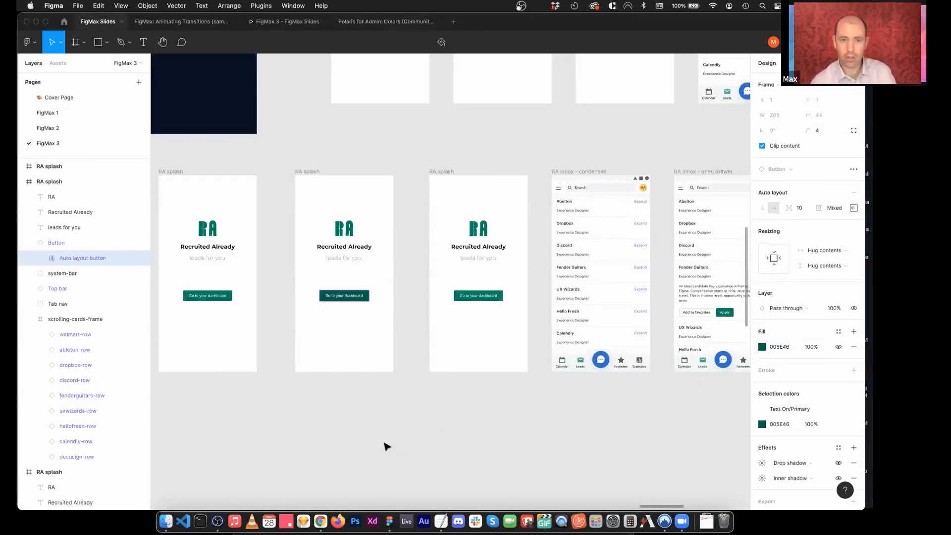
pyautogui.click(391, 436)
# Step: Delete the first RA splash frame's prototype connection to the condensed inbox
pyautogui.click(190, 173)
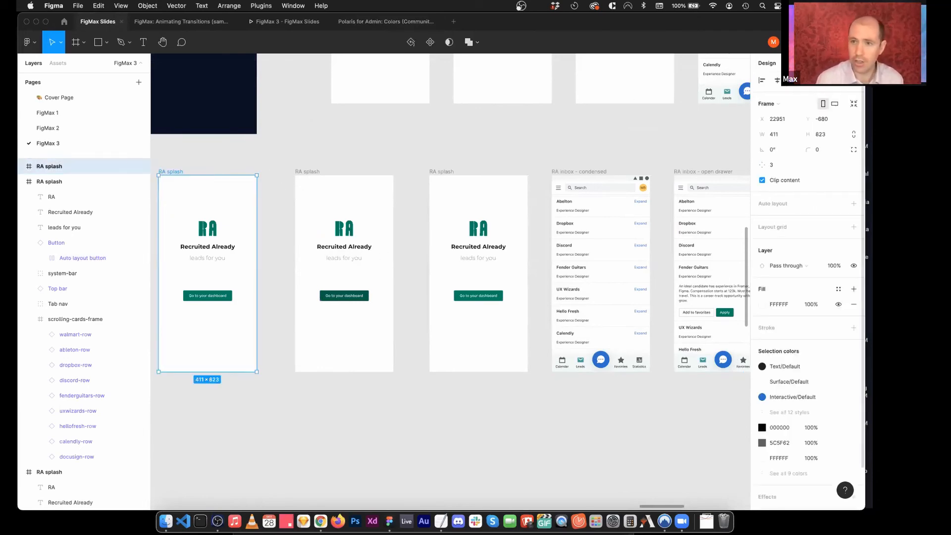
pyautogui.hotkey('shift', 'e')
pyautogui.click(418, 273)
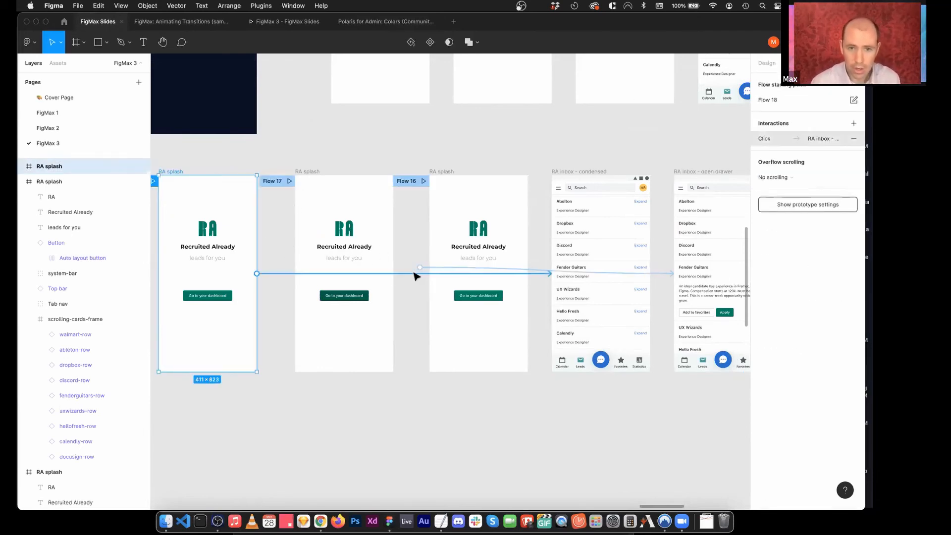
pyautogui.press('Delete')
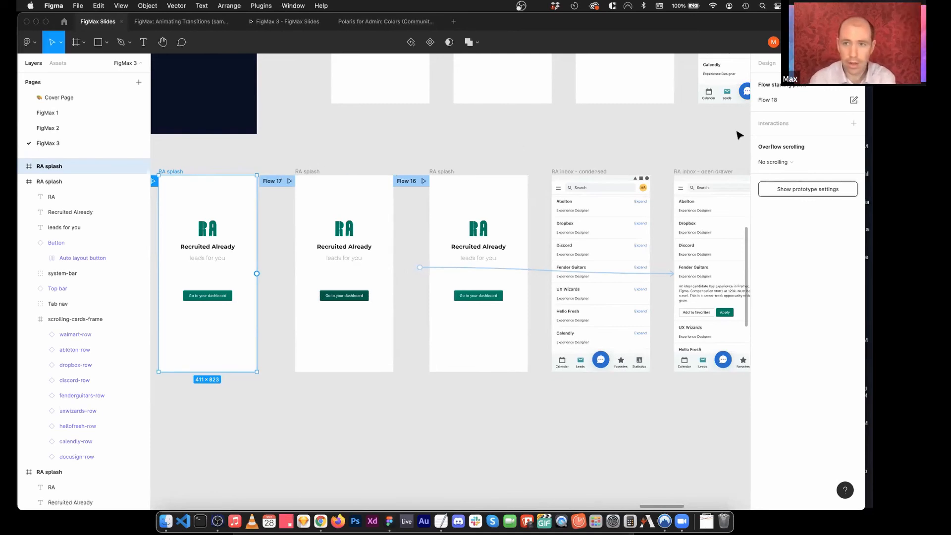
# Step: Remove the Flow 16 and Flow 17 starting points from the third and middle RA splash frames
pyautogui.click(438, 172)
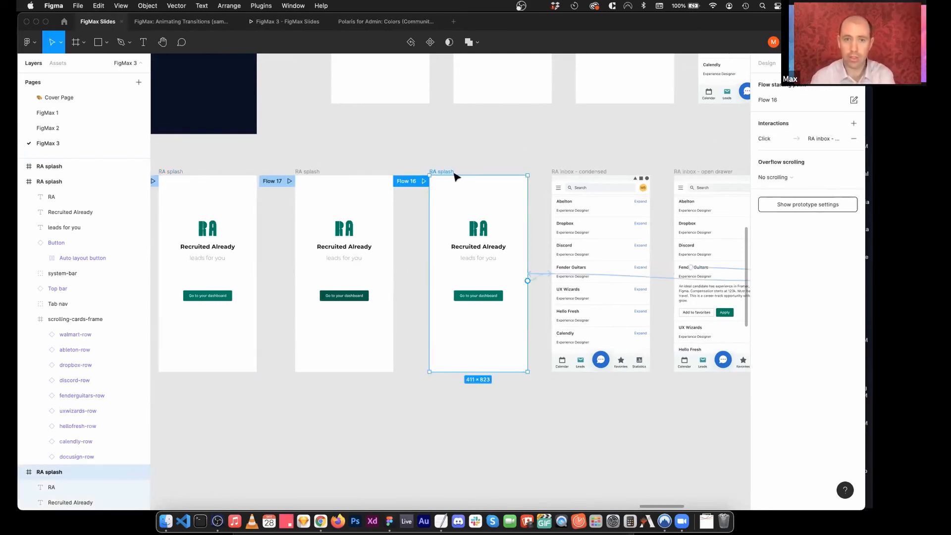
pyautogui.click(856, 85)
pyautogui.click(318, 170)
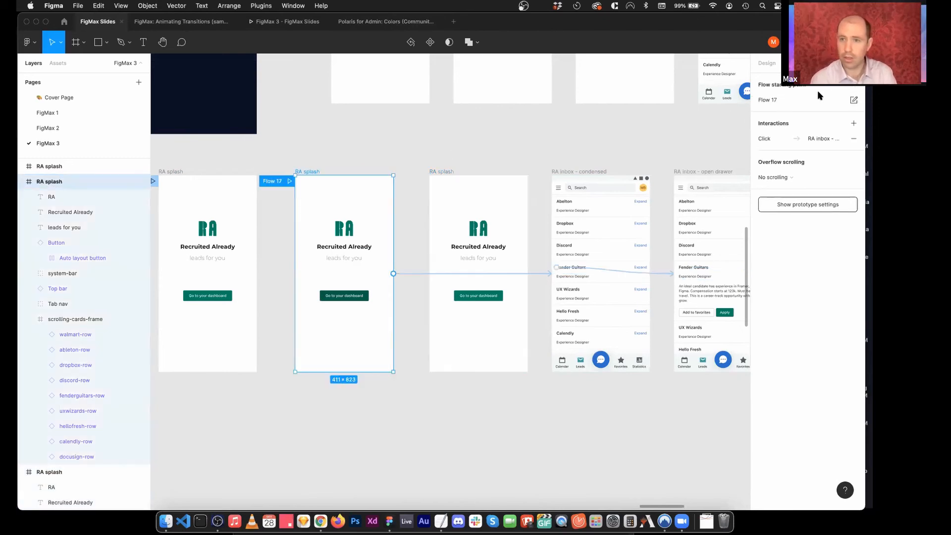
pyautogui.click(850, 86)
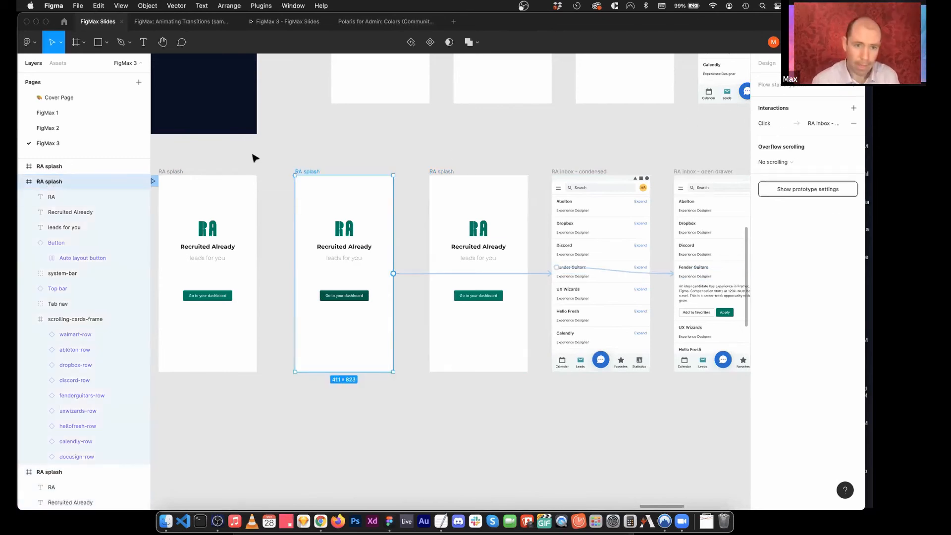
# Step: Delete the middle RA splash frame's prototype connection to the condensed inbox
pyautogui.click(419, 274)
pyautogui.press('Delete')
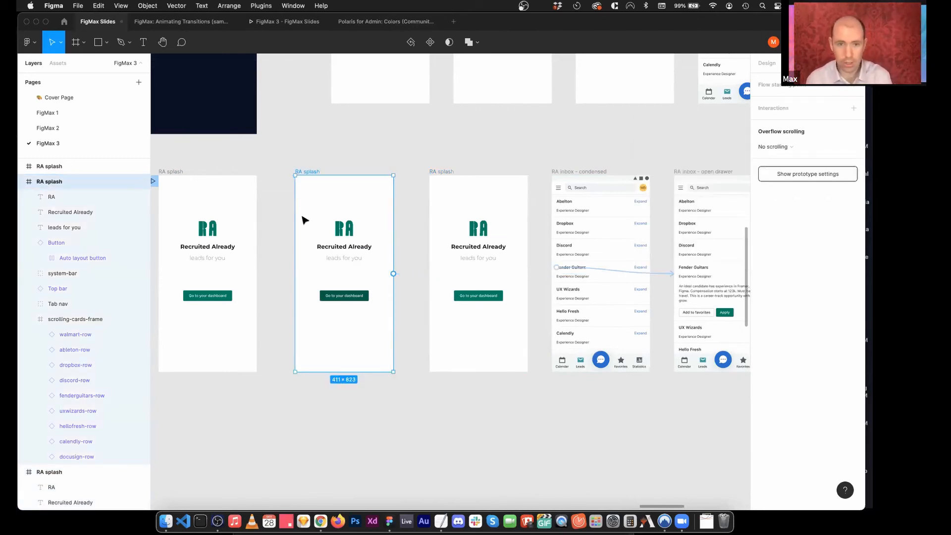
pyautogui.click(278, 266)
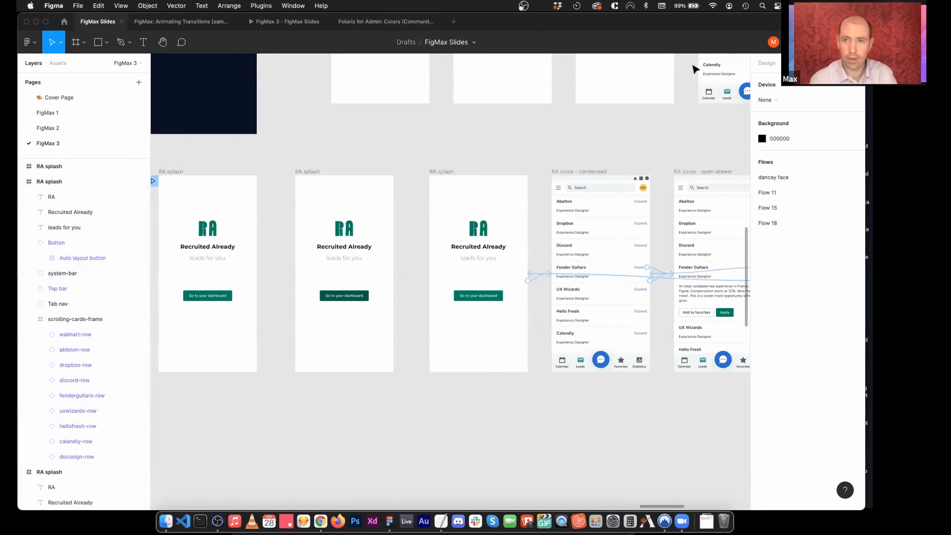
# Step: Connect the first RA splash frame to the middle one on click with an Instant animation
pyautogui.click(166, 176)
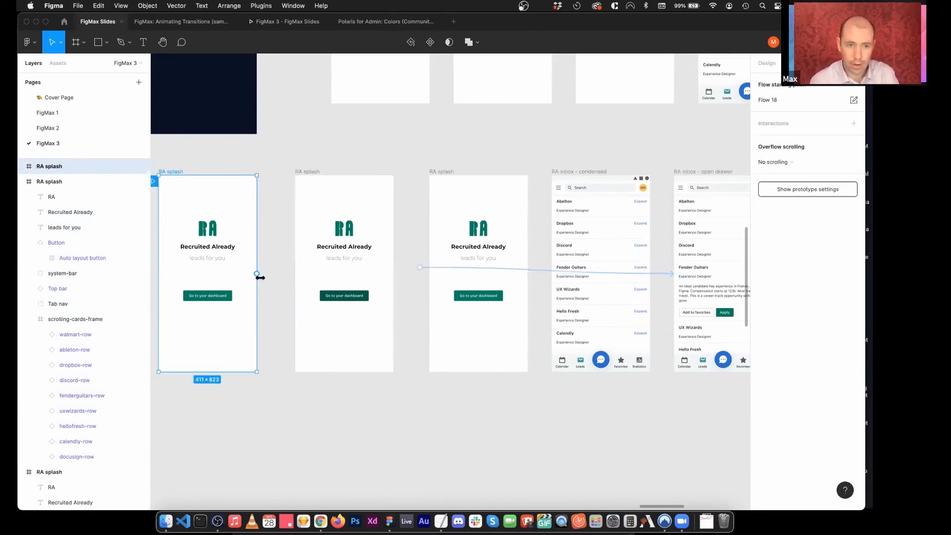
pyautogui.moveTo(256, 274); pyautogui.dragTo(309, 276)
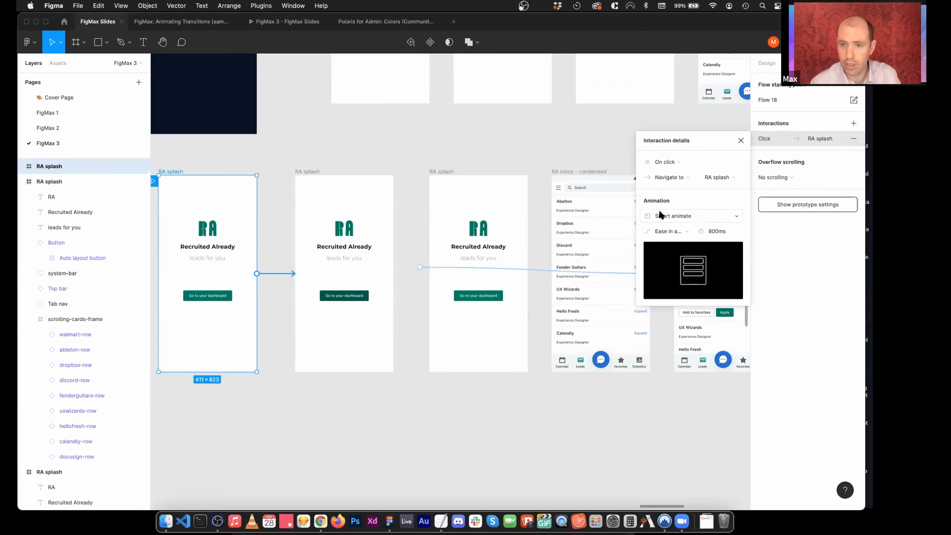
pyautogui.click(673, 216)
pyautogui.click(681, 188)
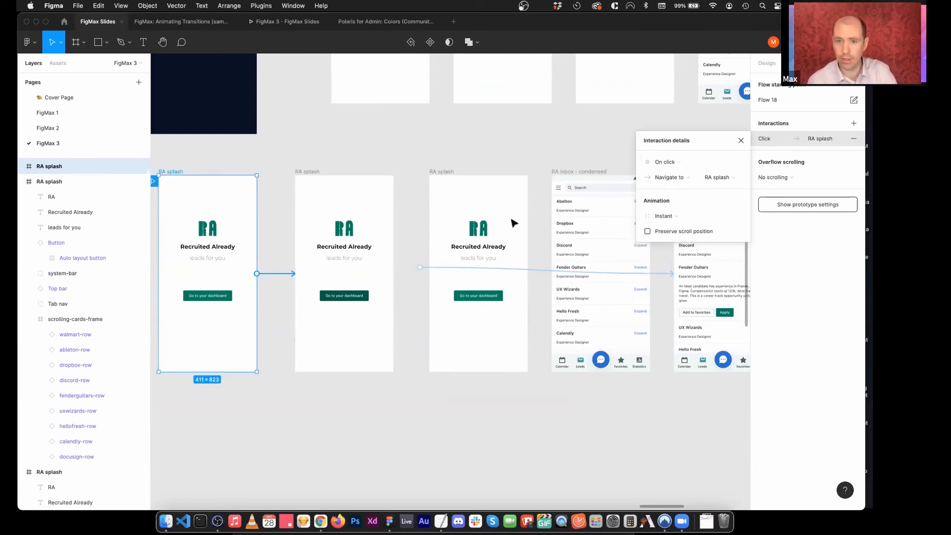
# Step: Connect the middle RA splash frame to the third one, triggered after a 50 ms delay with an Instant animation
pyautogui.click(310, 172)
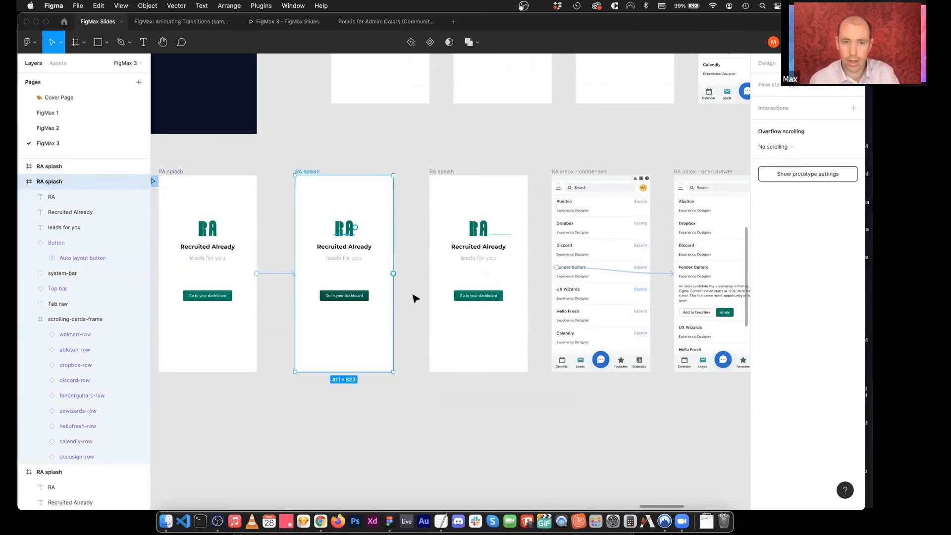
pyautogui.moveTo(393, 274); pyautogui.dragTo(471, 282)
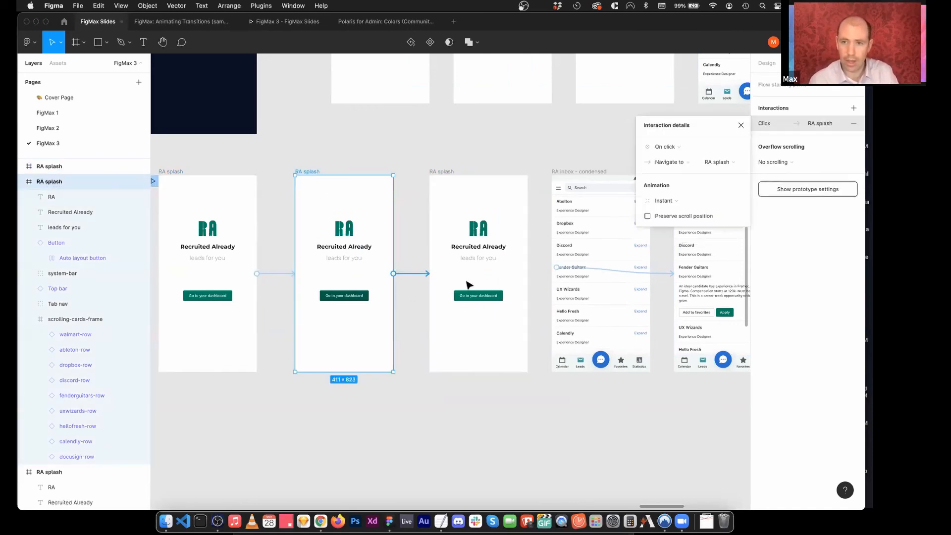
pyautogui.click(674, 148)
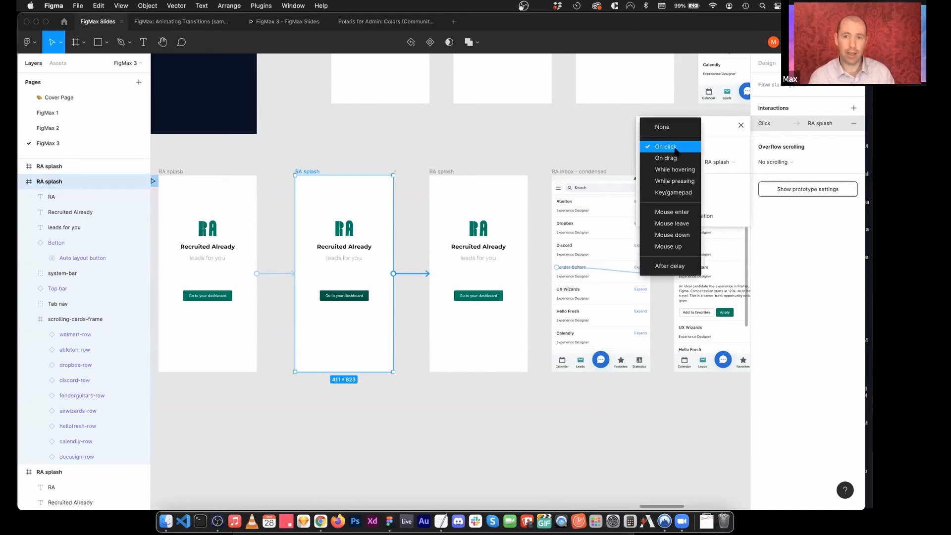
pyautogui.click(686, 265)
pyautogui.click(714, 148)
pyautogui.write('50')
pyautogui.press('Return')
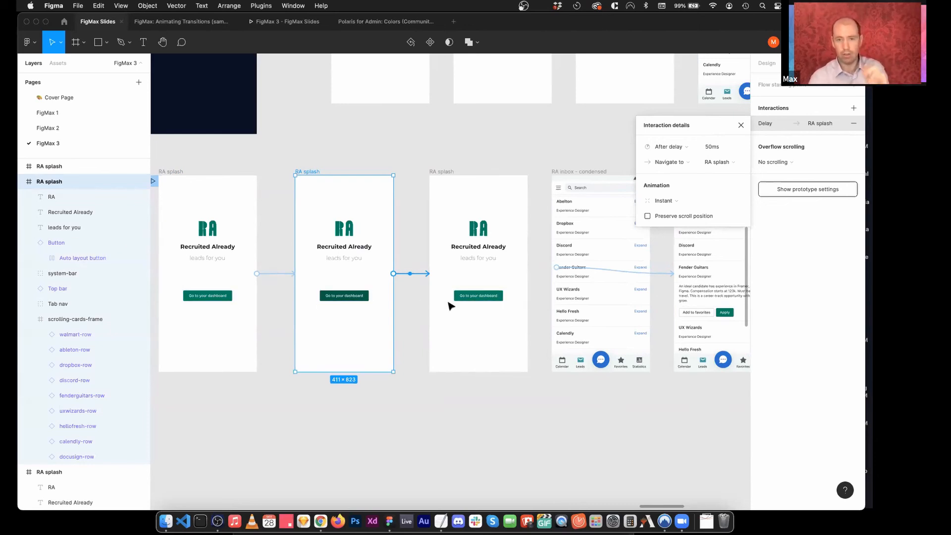
# Step: Set the third RA splash frame's connection to the condensed inbox to trigger after a 50 ms delay
pyautogui.click(441, 171)
pyautogui.moveTo(528, 273); pyautogui.dragTo(552, 274)
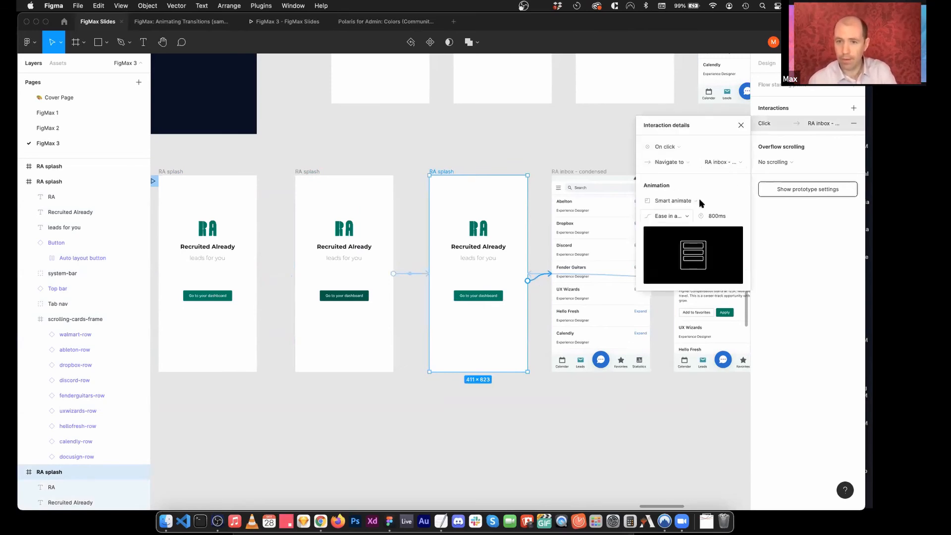
pyautogui.click(675, 145)
pyautogui.click(656, 265)
pyautogui.click(720, 147)
pyautogui.write('50')
pyautogui.press('Return')
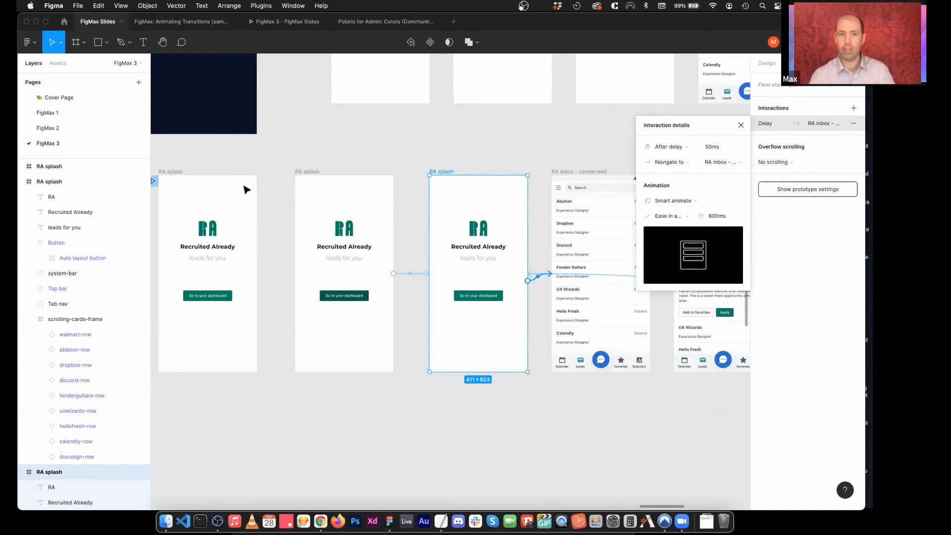
# Step: Play Flow 18 in the prototype preview to check the splash screen
pyautogui.hscroll(-4, 265, 183)
pyautogui.click(268, 177)
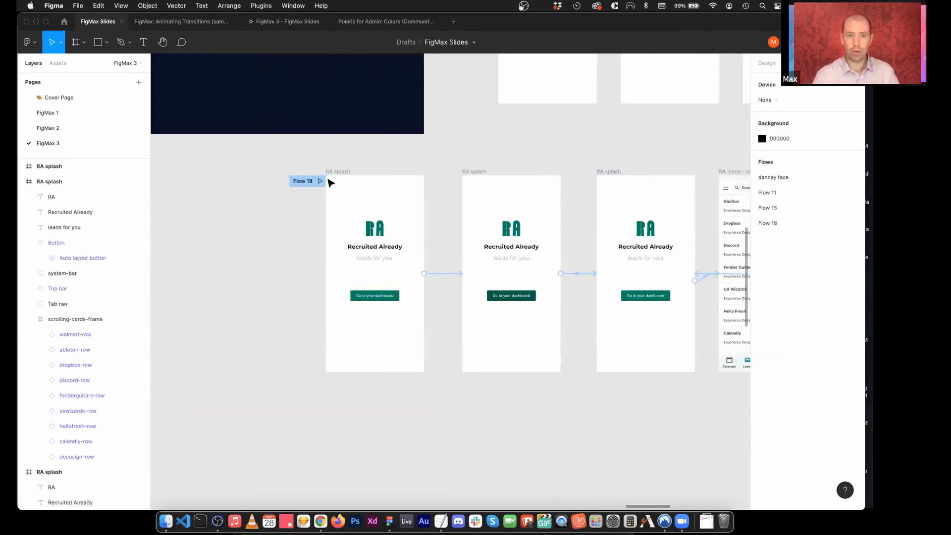
pyautogui.click(320, 181)
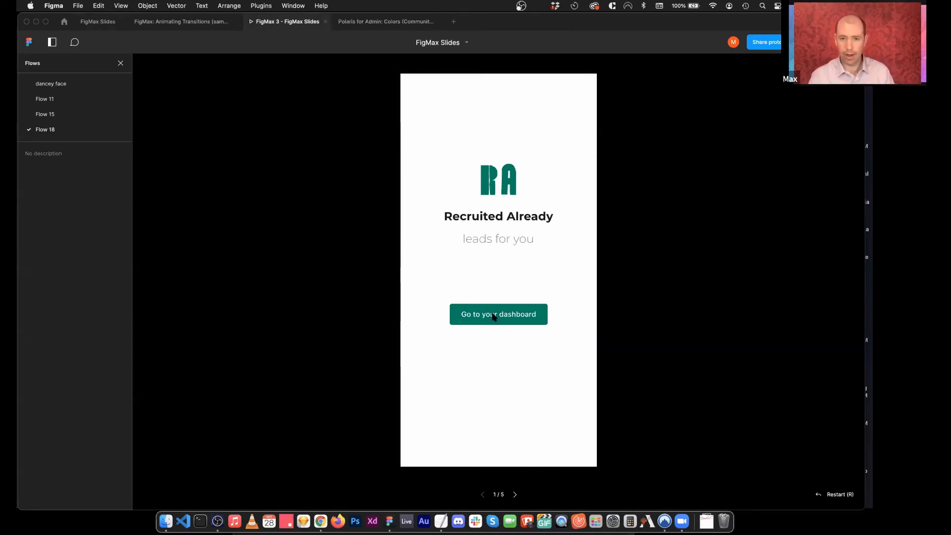
# Step: Replace the first splash frame's click interaction with an Instant on-click connection from its dashboard button to the middle splash
pyautogui.click(94, 23)
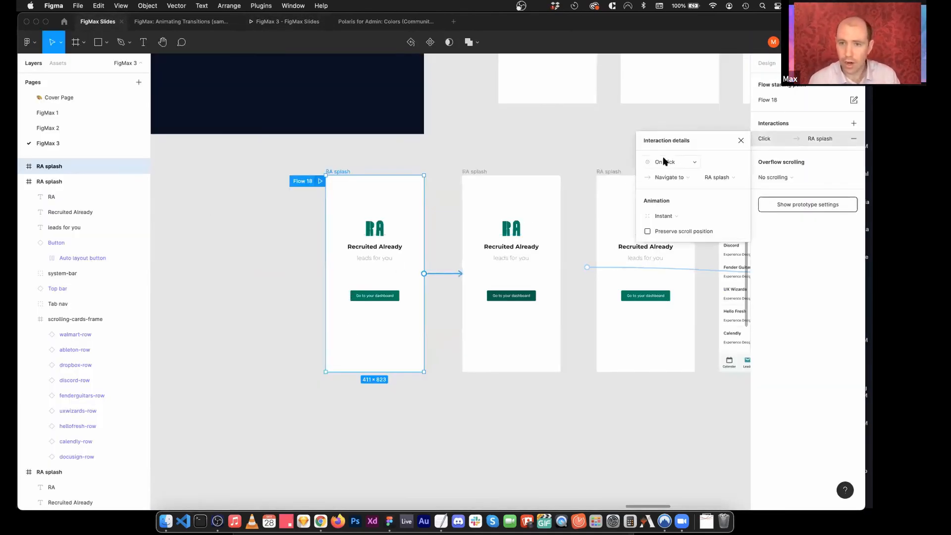
pyautogui.press('BackSpace')
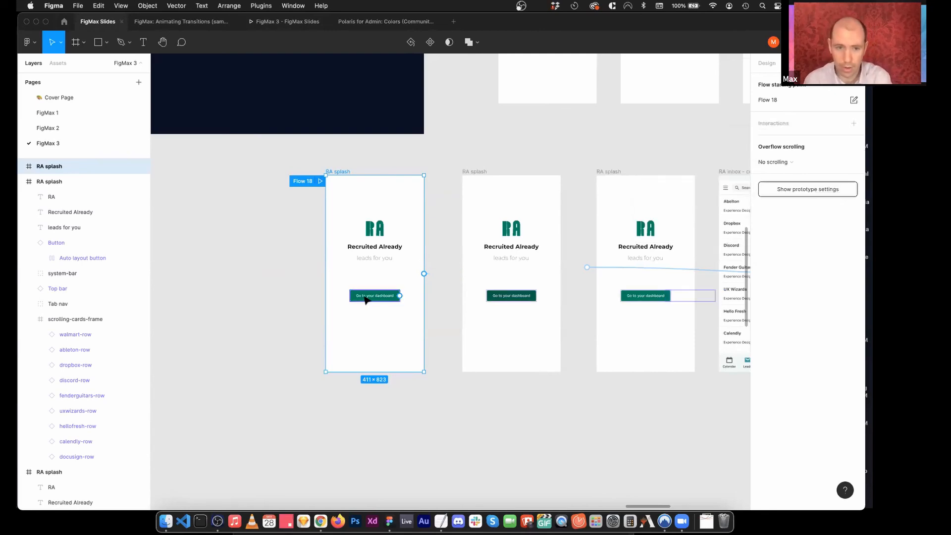
pyautogui.moveTo(399, 296); pyautogui.dragTo(467, 293)
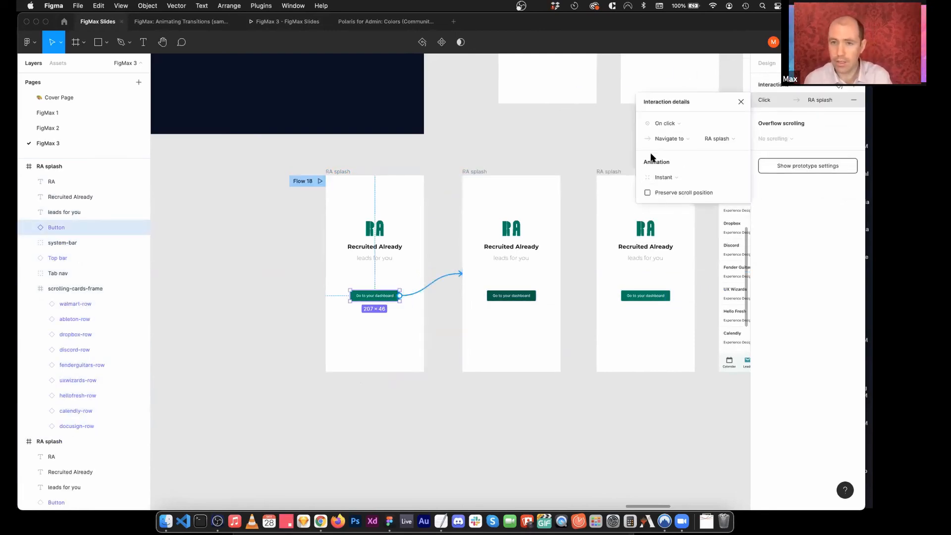
pyautogui.click(740, 101)
# Step: Test the dashboard button in the Flow 18 preview through to the inbox, and return to the FigMax Slides design file
pyautogui.press('super+alt+Return')
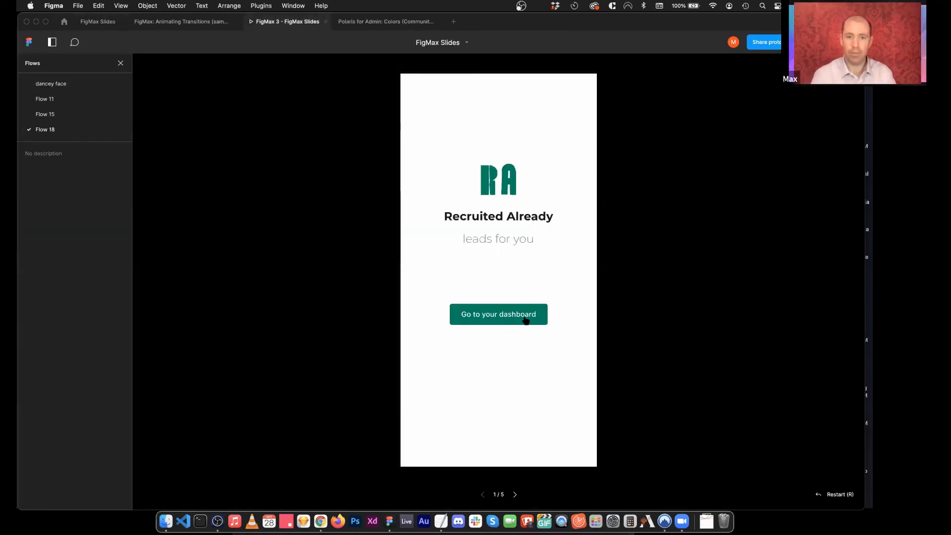
pyautogui.click(485, 325)
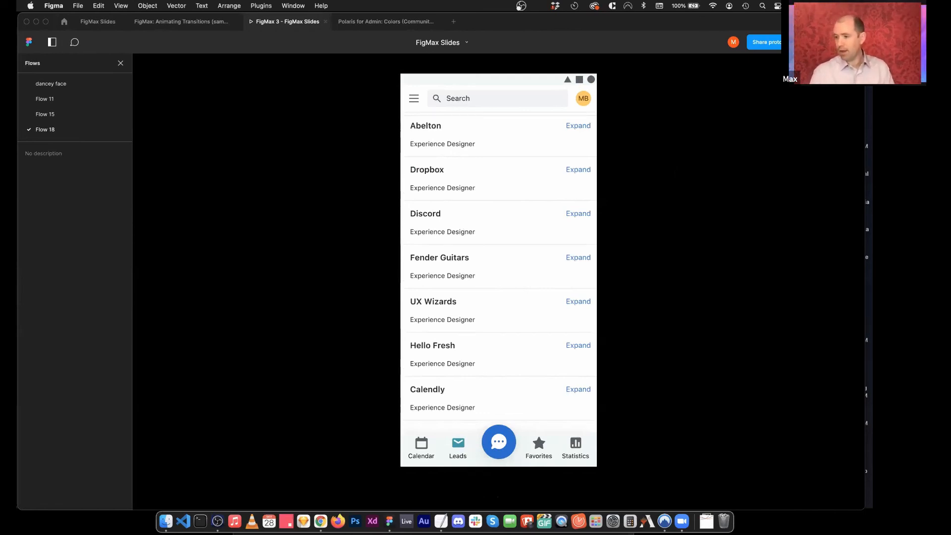
pyautogui.click(98, 21)
pyautogui.click(623, 153)
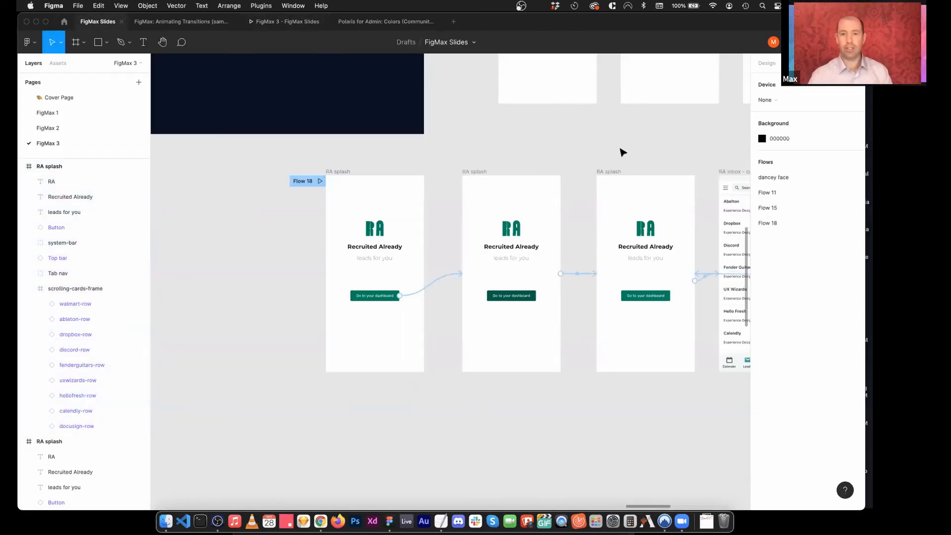
# Step: Inspect the first RA splash frame in the Flow 18 row and show its CSS properties as a list instead of code
pyautogui.hscroll(8, 622, 154)
pyautogui.scroll(2, 623, 155)
pyautogui.hscroll(-1, 623, 155)
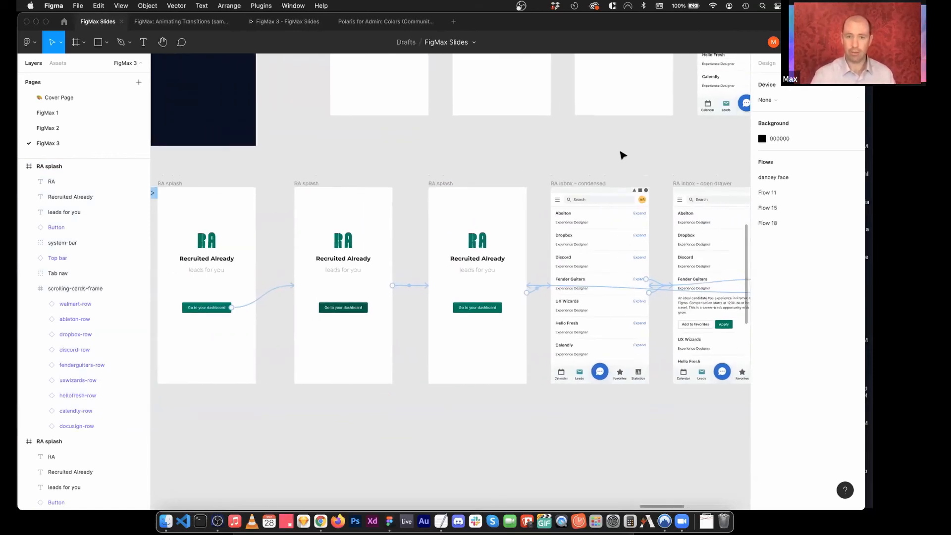
pyautogui.scroll(-5, 623, 155)
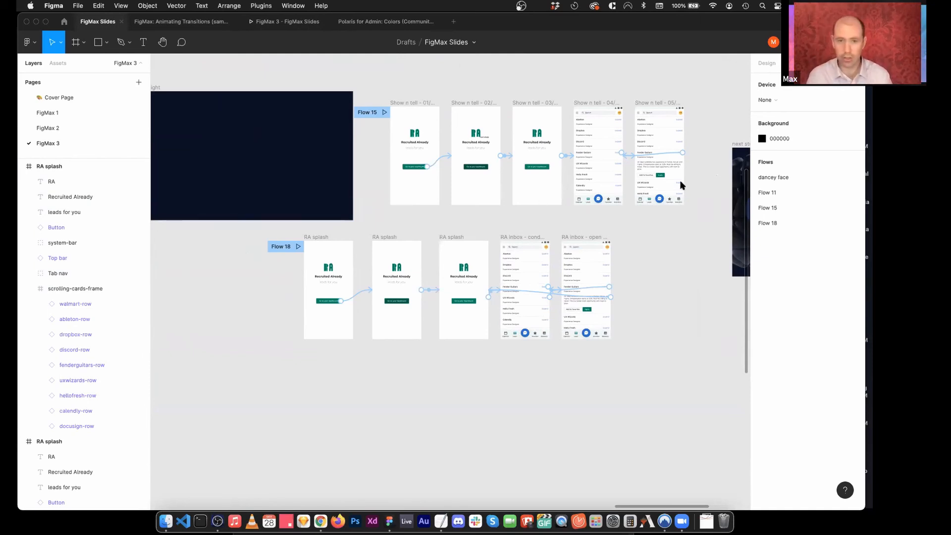
pyautogui.click(323, 236)
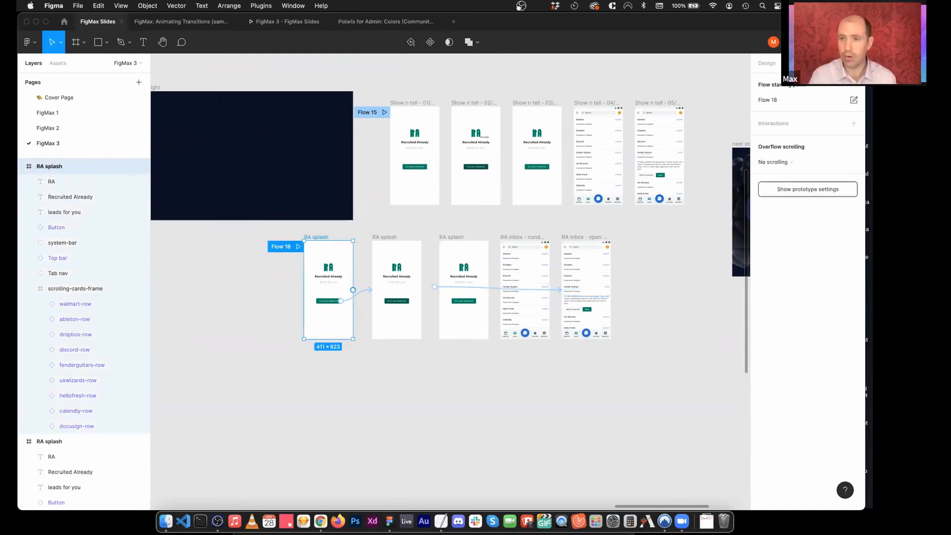
pyautogui.hotkey('alt', '0')
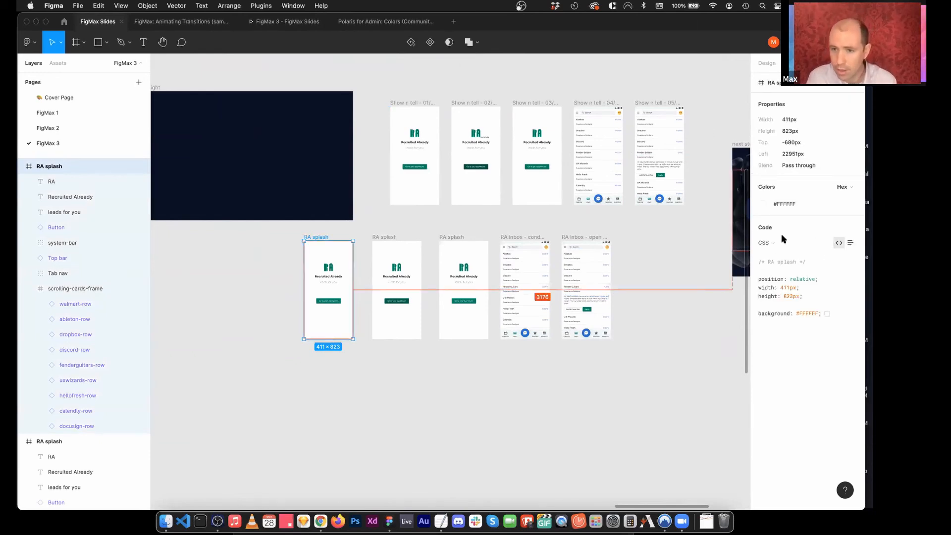
pyautogui.click(765, 243)
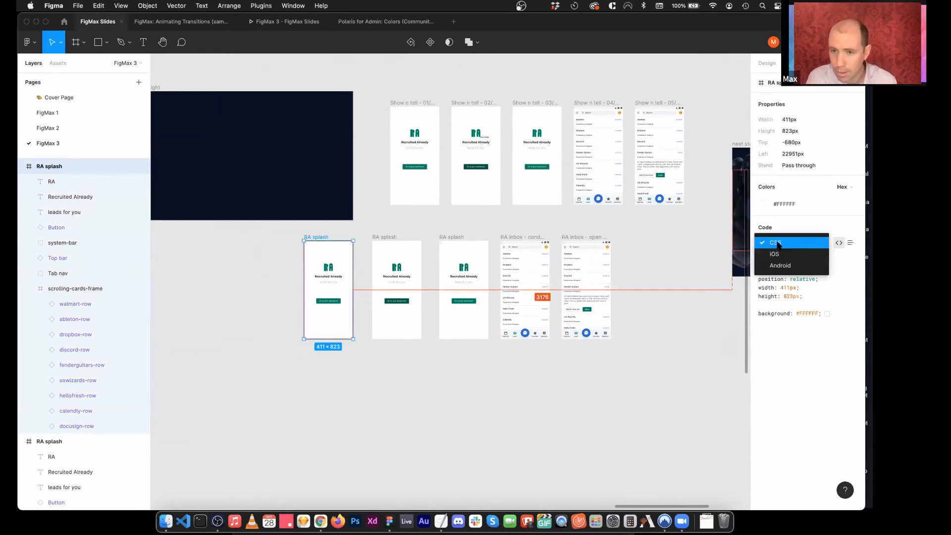
pyautogui.click(848, 318)
pyautogui.click(851, 243)
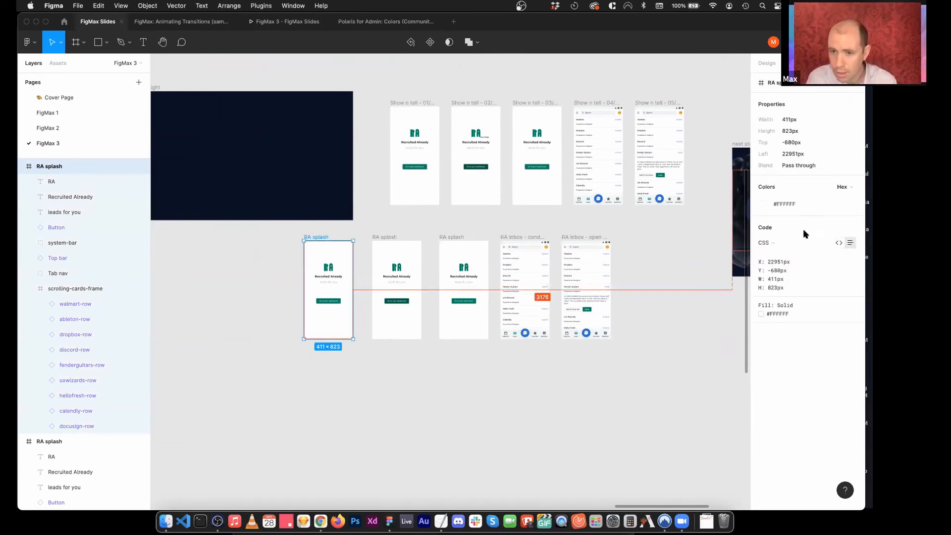
# Step: Open the interaction details of the connection from the first RA splash frame's dashboard button to the middle splash
pyautogui.click(427, 376)
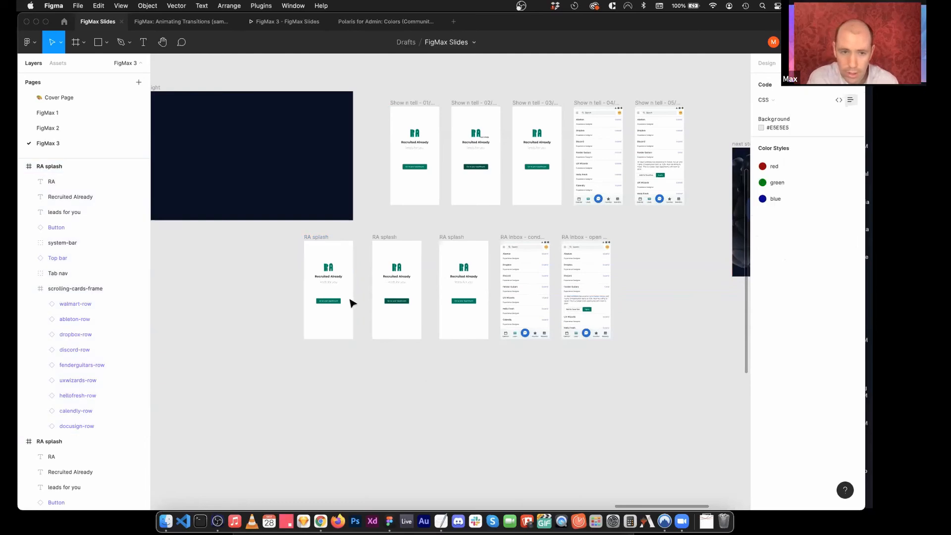
pyautogui.click(329, 237)
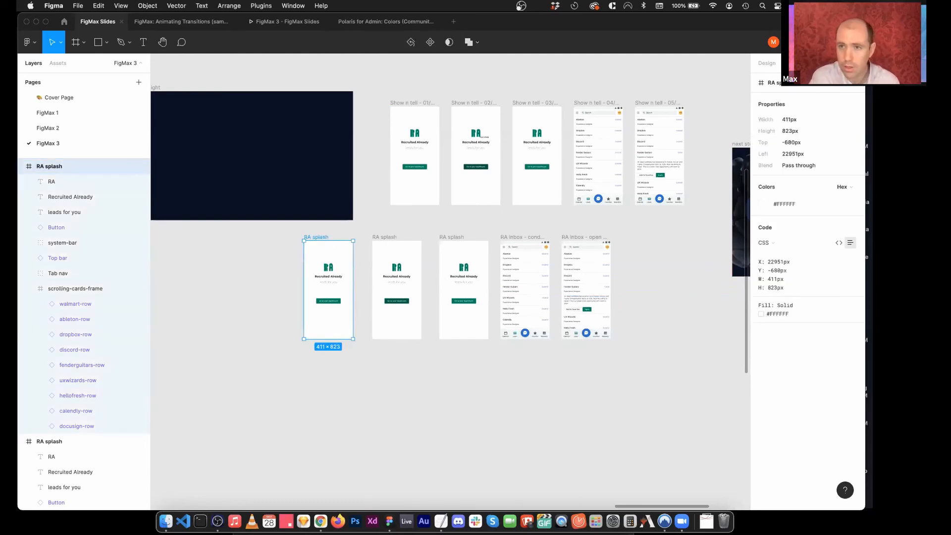
pyautogui.hotkey('shift', 'e')
pyautogui.moveTo(341, 301); pyautogui.dragTo(372, 291)
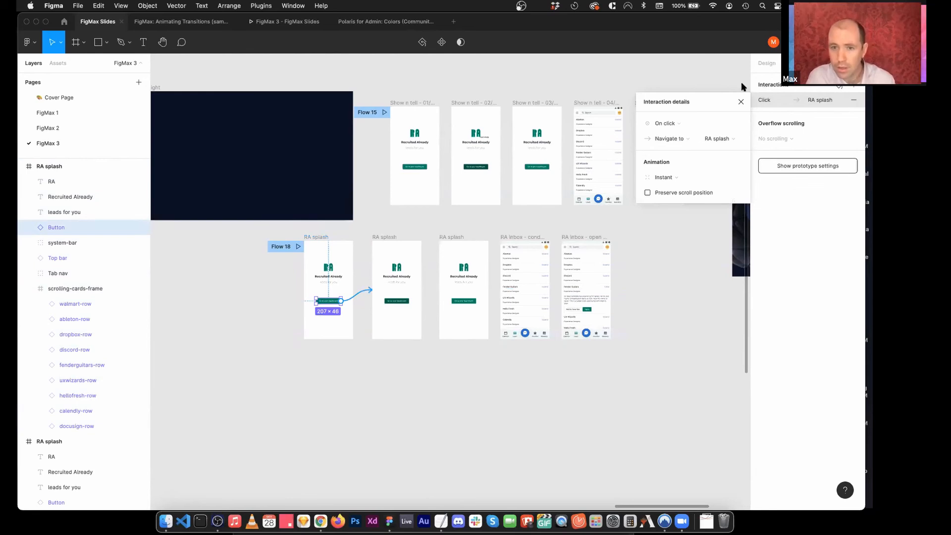
# Step: Inspect the dashboard button's component settings, then its variants, properties and on-click interaction as developer handoff specs
pyautogui.click(766, 63)
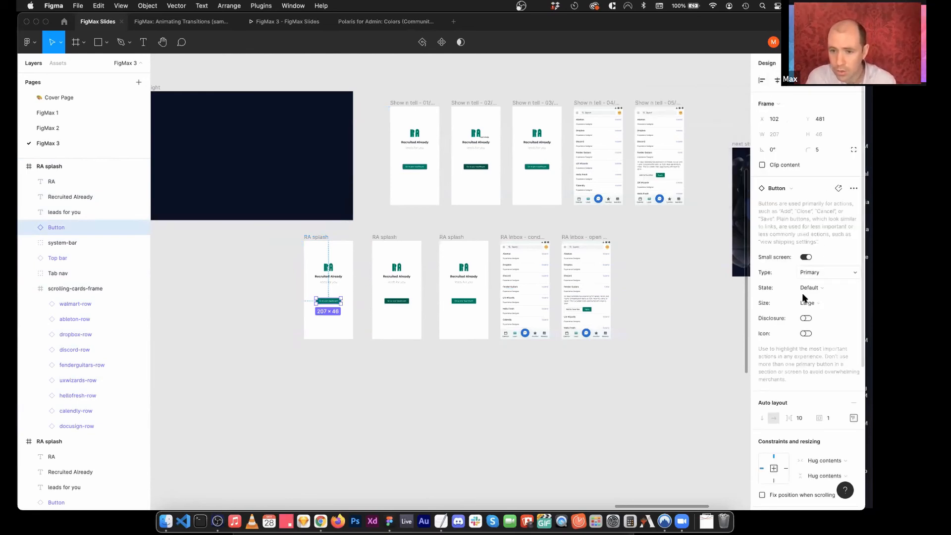
pyautogui.click(827, 62)
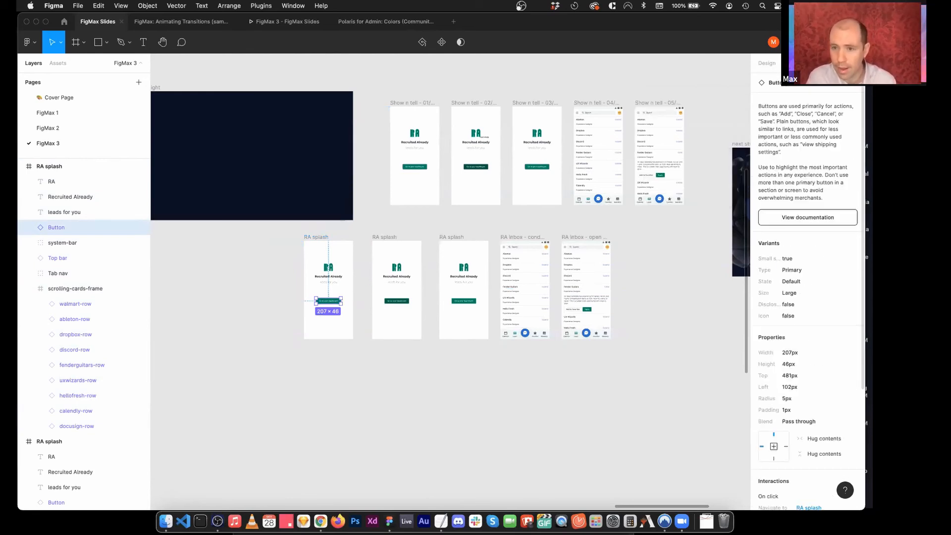
pyautogui.scroll(-5, 793, 380)
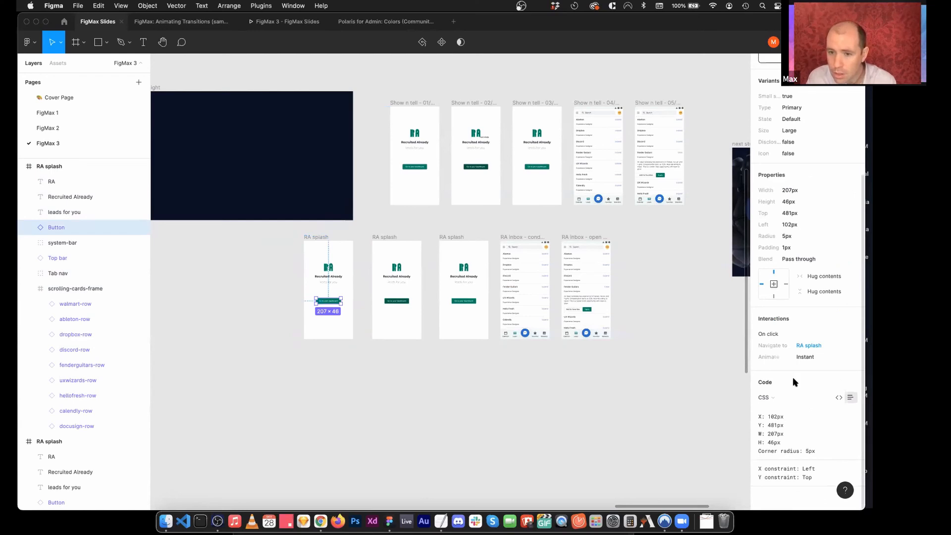
pyautogui.scroll(1, 793, 379)
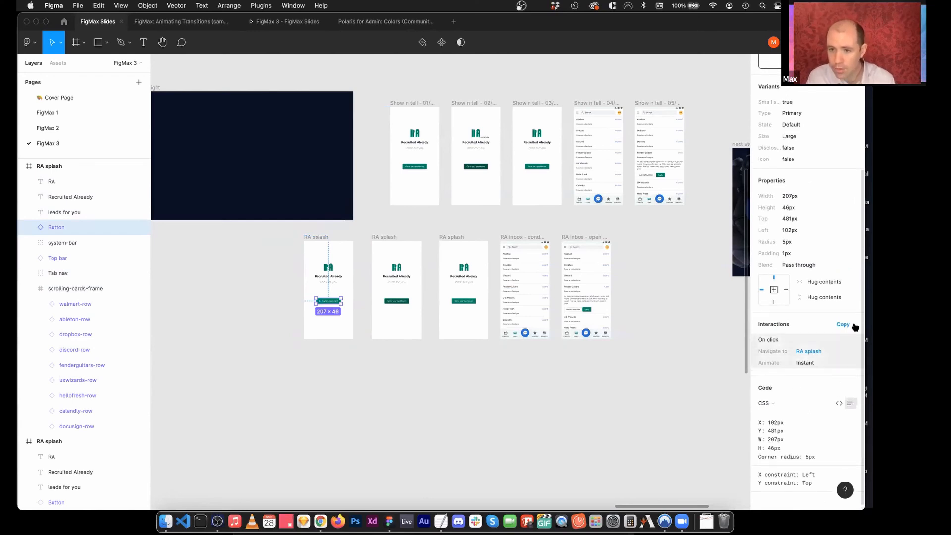